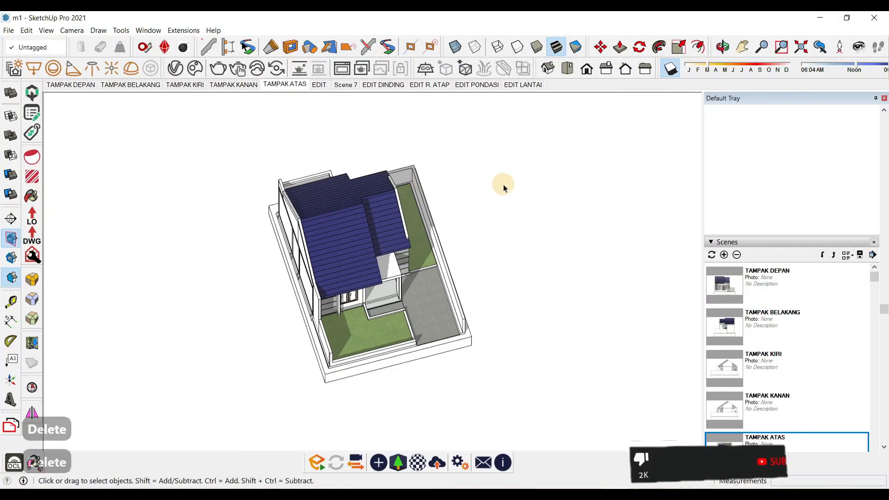
Add a new scene based on the TAMPAK ATAS top-view scene.
middle_click_drag(576, 234, 533, 257)
left_click_drag(885, 309, 885, 229)
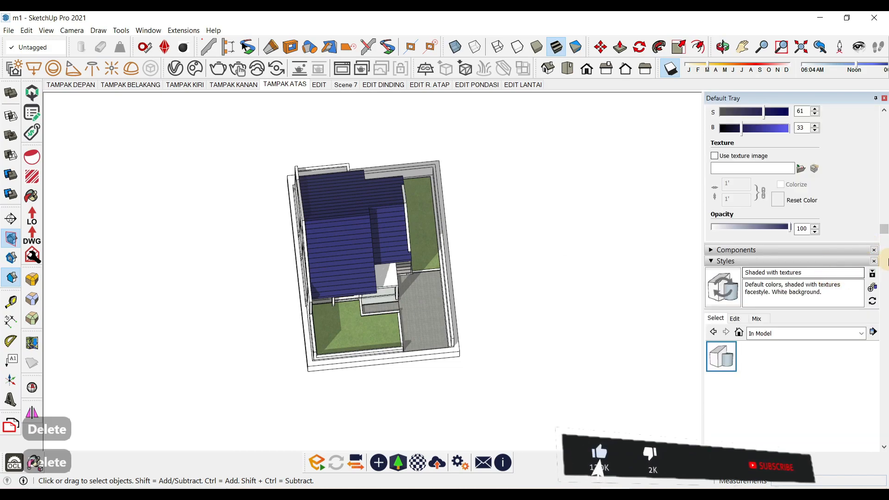
scroll(787, 278, "up", 5)
left_click(297, 84)
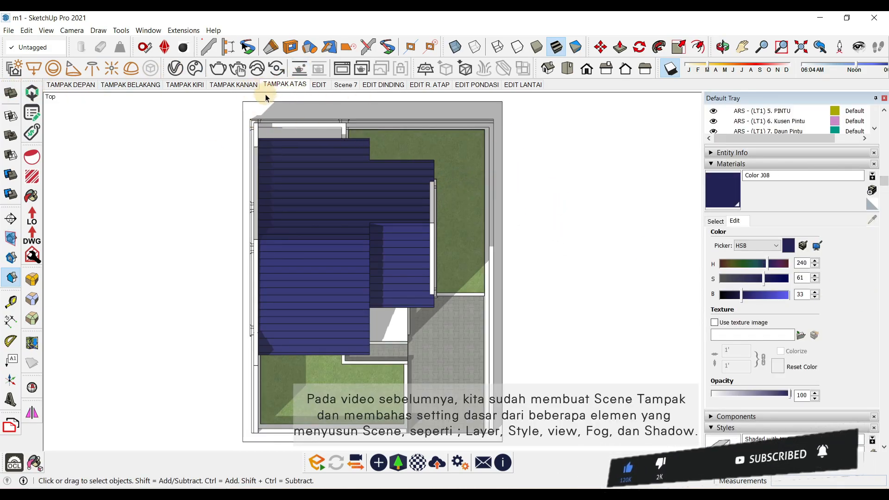
right_click(284, 92)
left_click(318, 114)
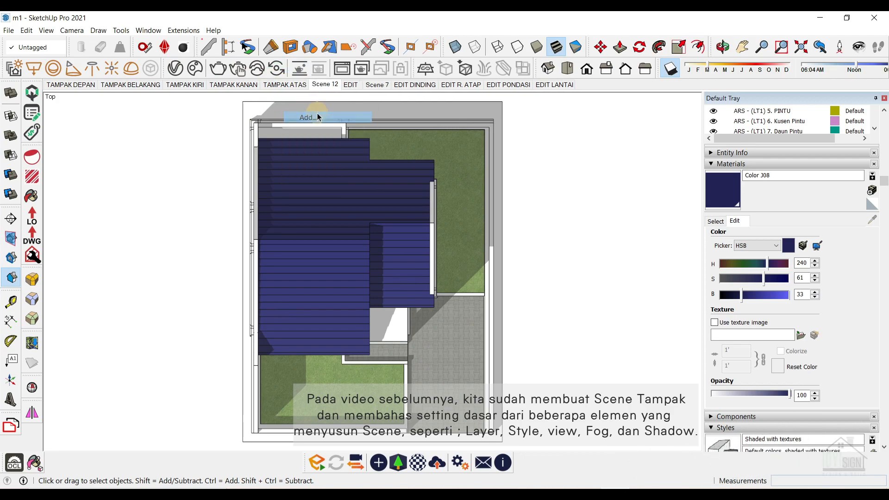
Try to rename the newly added scene as TAMPAK ATAS.
right_click(320, 86)
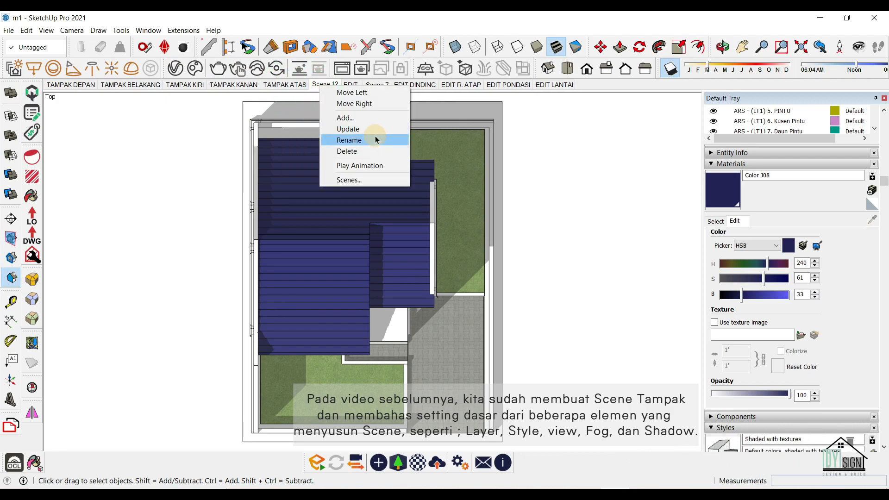
left_click(369, 138)
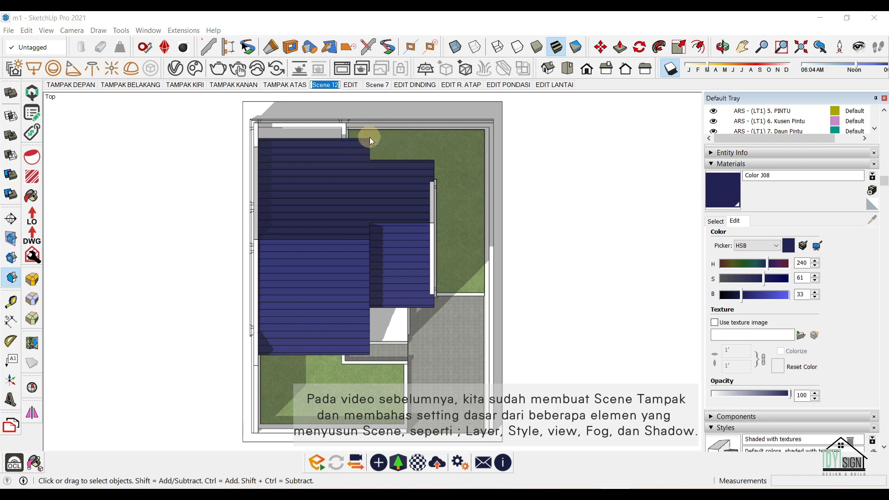
type("TAMPAK ATA")
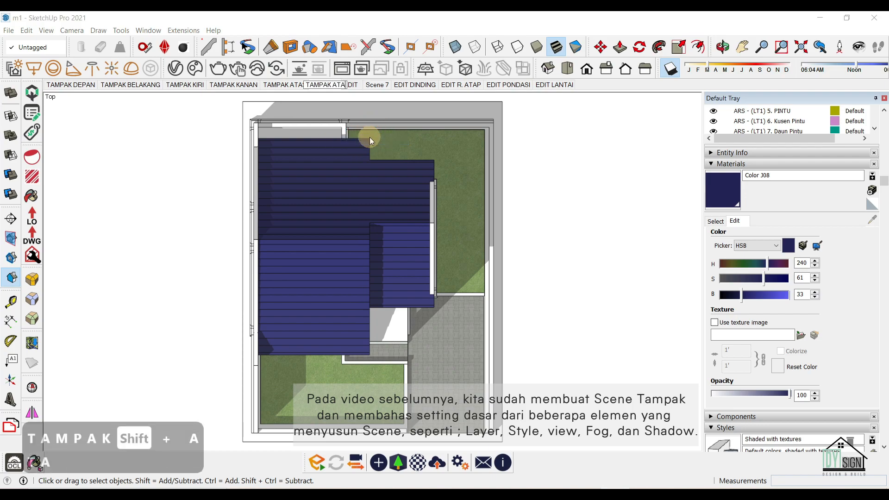
type("S")
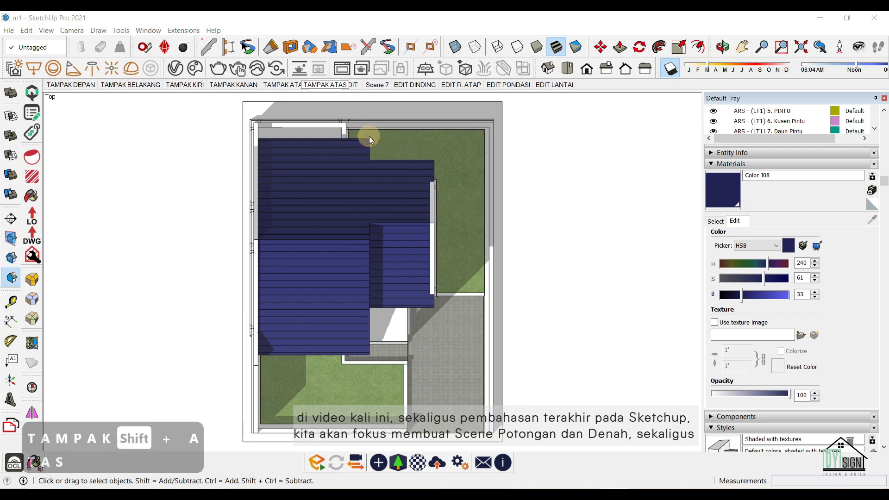
key("Return")
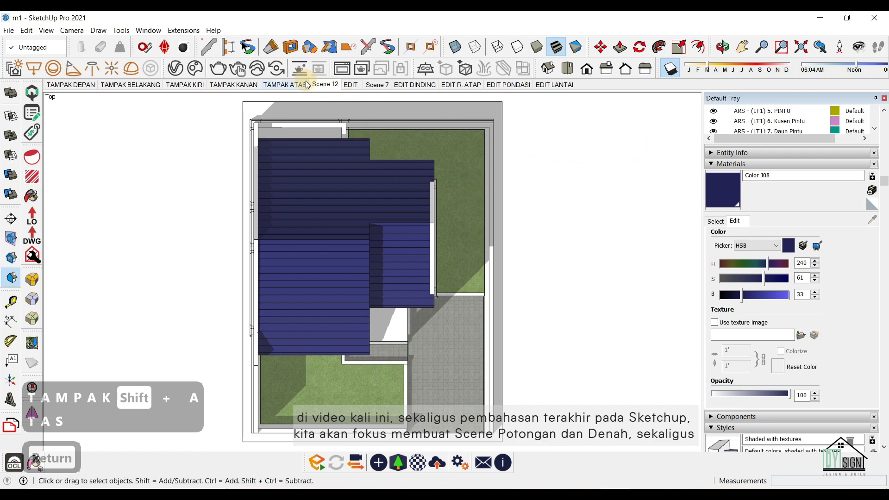
Rename the newly added scene as DENAH.
right_click(325, 84)
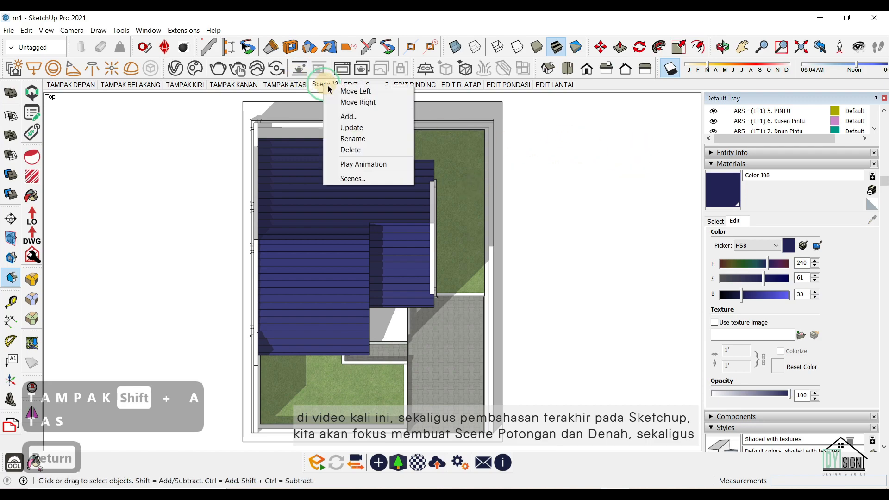
left_click(371, 139)
type("FR")
key("BackSpace")
key("BackSpace")
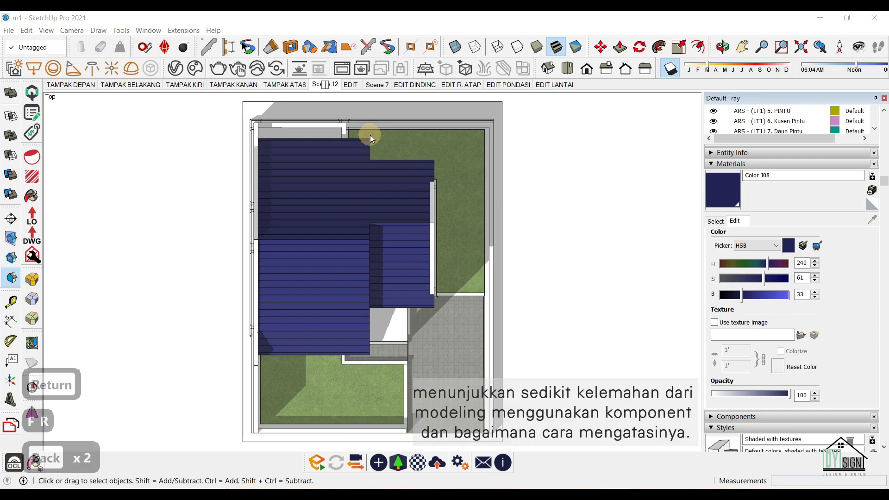
type("DENAH")
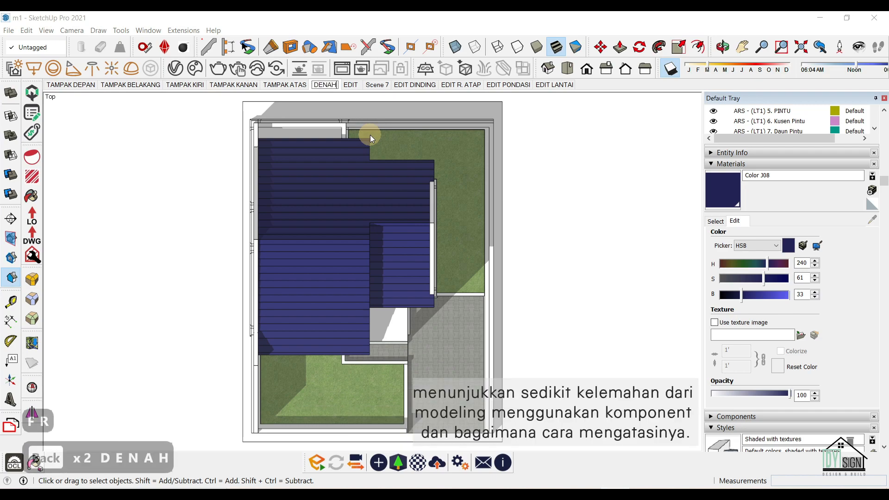
key("Return")
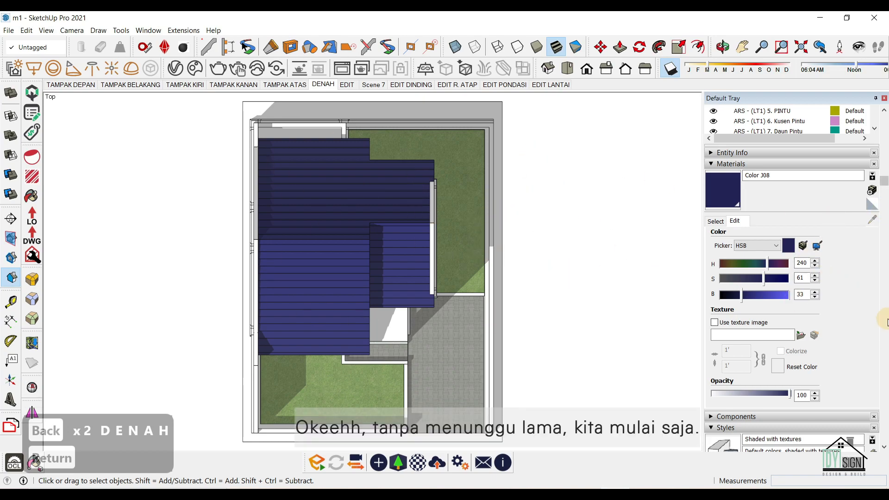
Switch from editing the current material to listing the materials used in the model.
left_click_drag(797, 156, 798, 323)
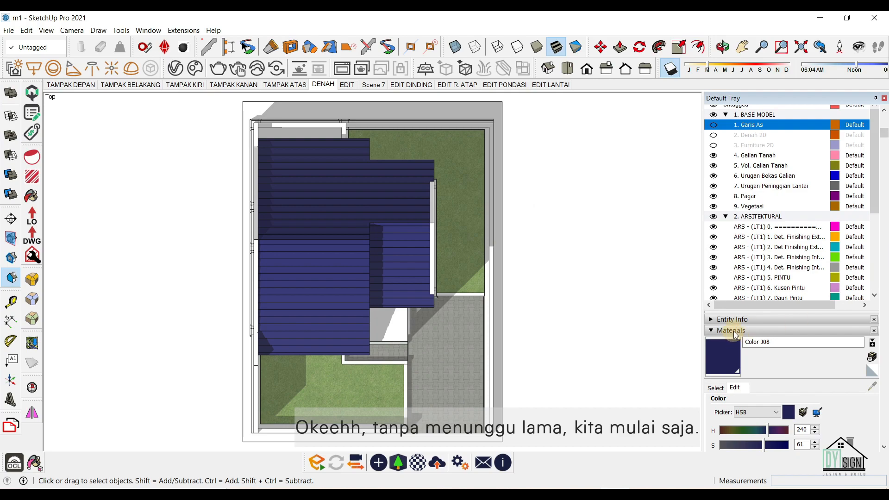
left_click(716, 388)
scroll(827, 389, "down", 3)
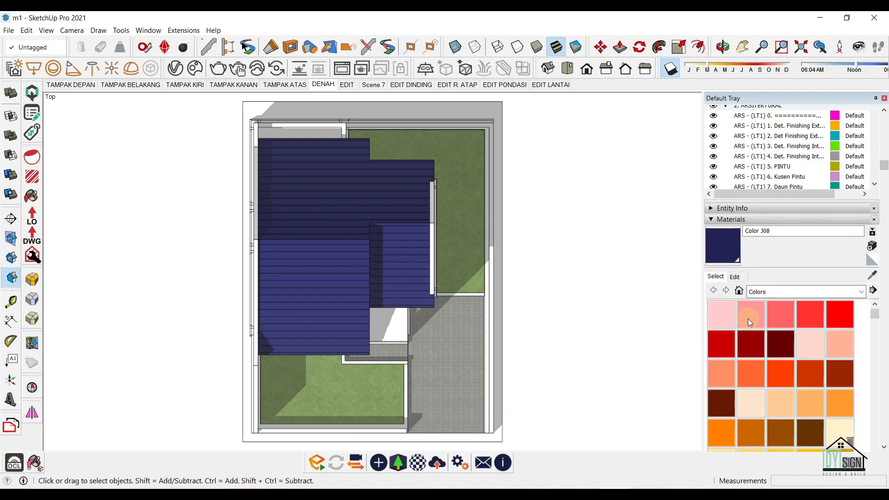
left_click(739, 291)
scroll(887, 254, "up", 3)
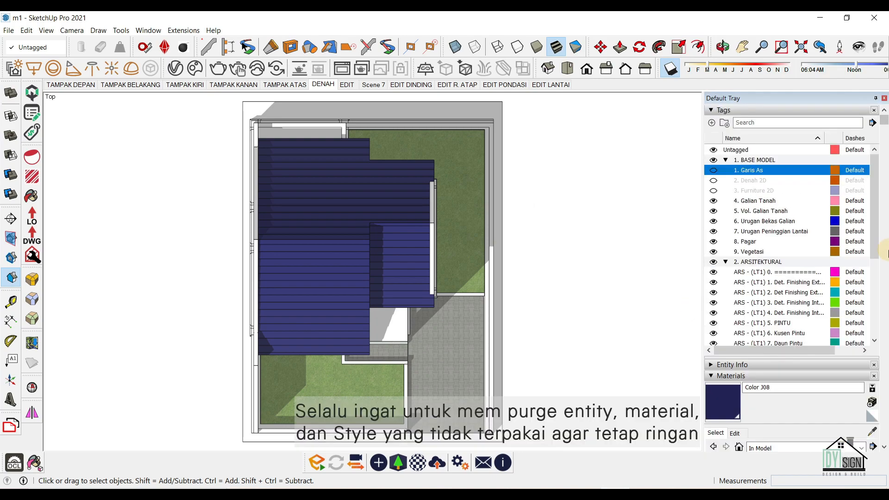
Purge the unused components from the model.
scroll(887, 306, "down", 3)
scroll(887, 283, "down", 2)
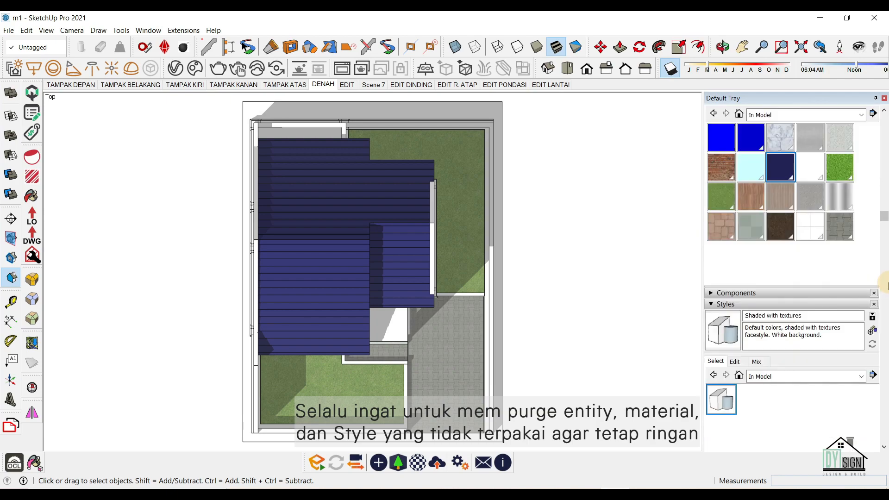
left_click(778, 295)
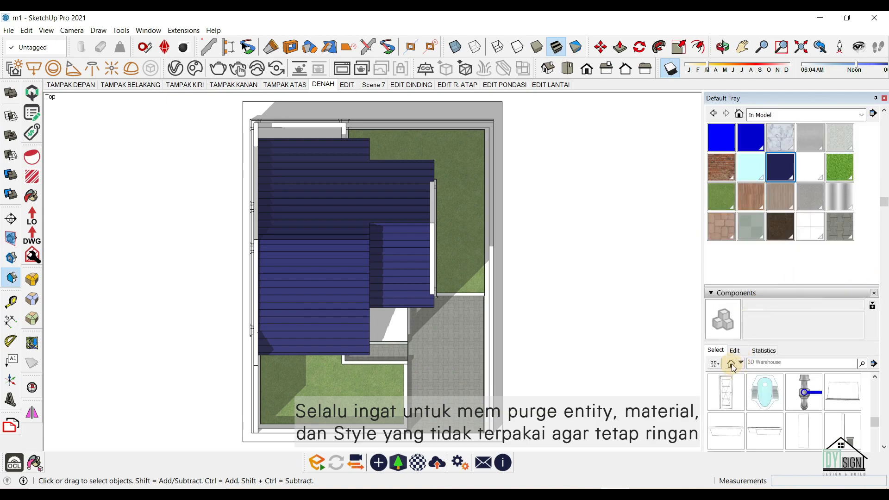
left_click(874, 364)
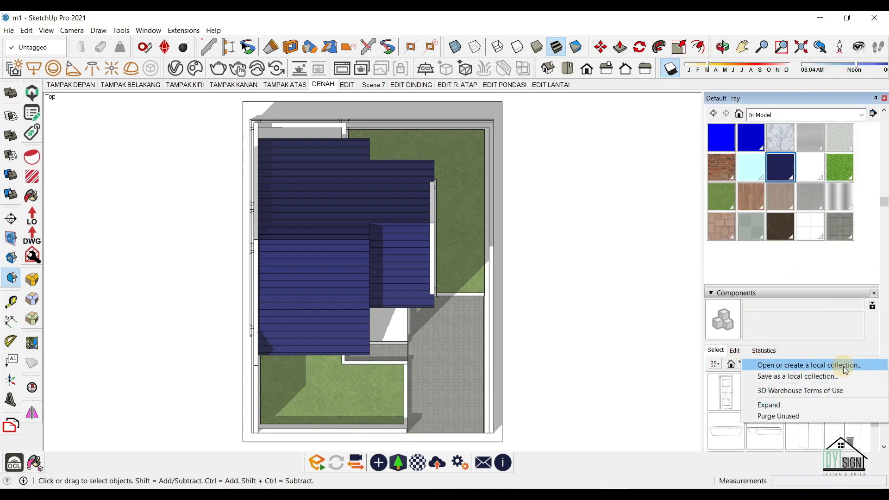
left_click(838, 416)
scroll(846, 407, "down", 3)
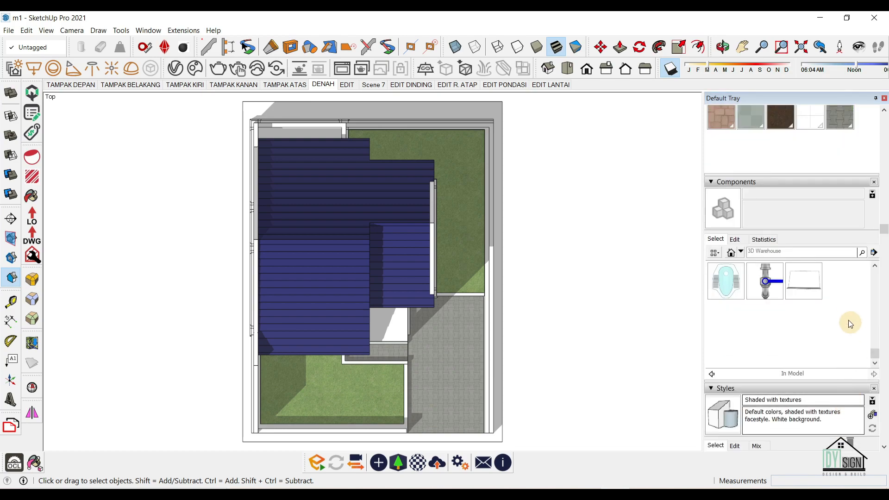
Purge the unused materials from the model and check its in-model styles.
scroll(871, 308, "up", 5)
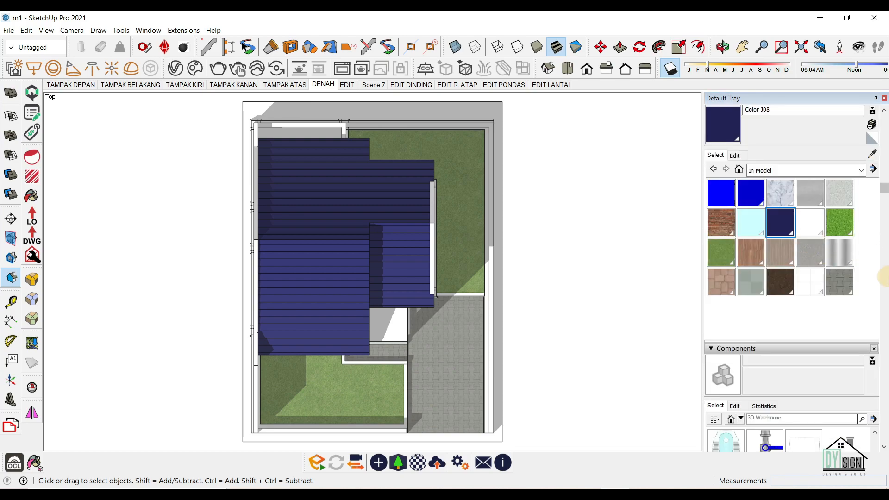
left_click(739, 169)
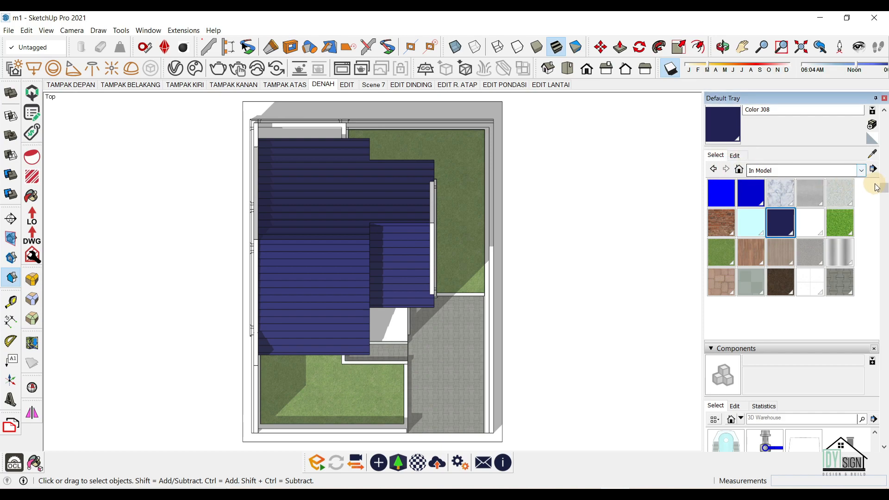
left_click(874, 168)
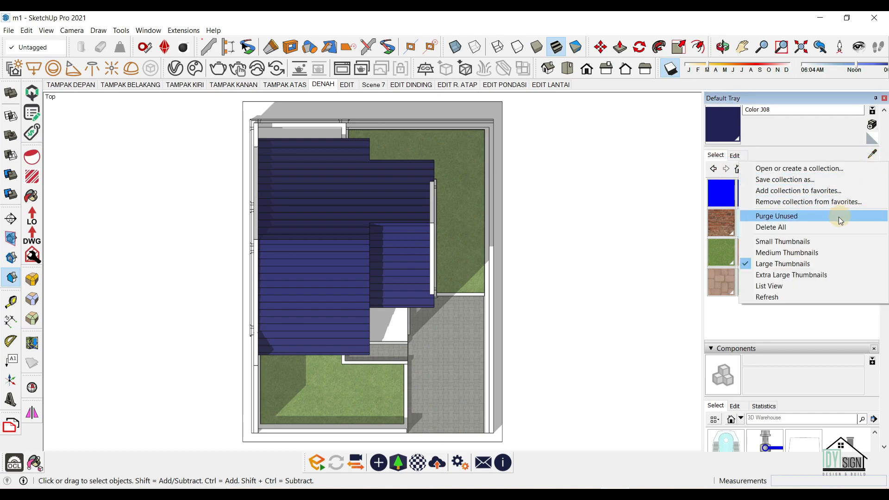
left_click(836, 219)
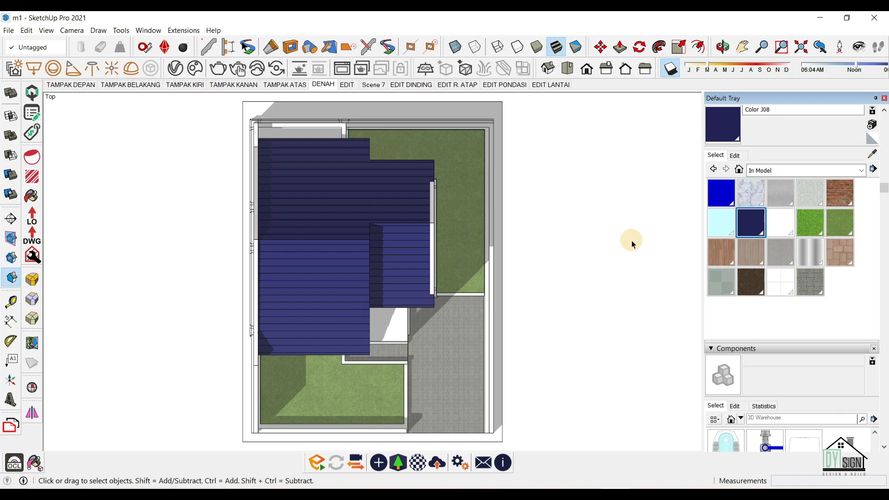
scroll(882, 280, "down", 10)
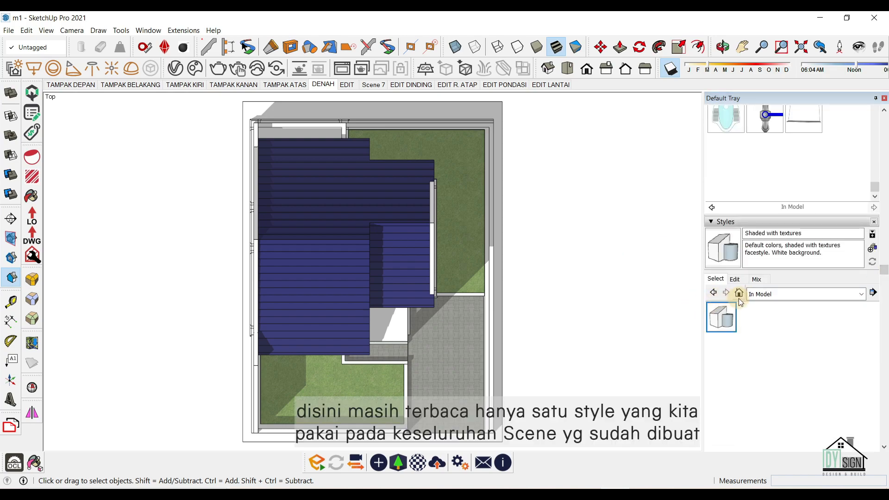
left_click(739, 293)
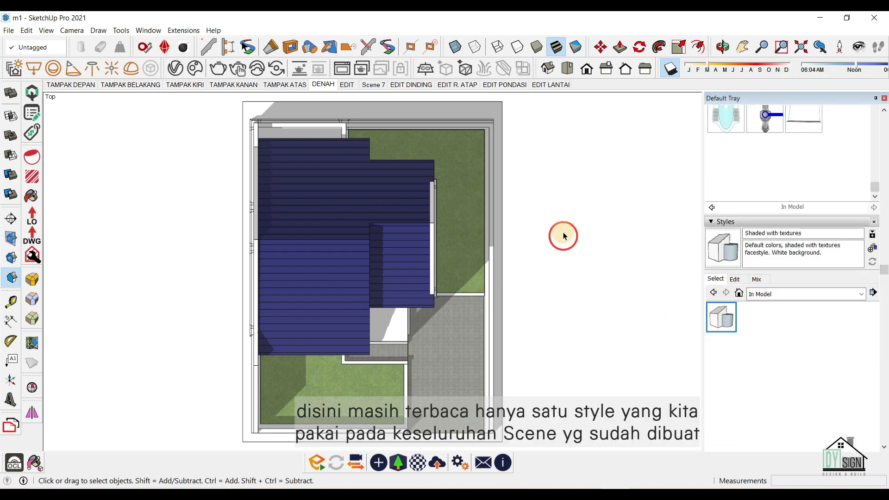
In the DENAH scene, show section planes and place a horizontal section plane on the paved carport surface.
left_click(332, 88)
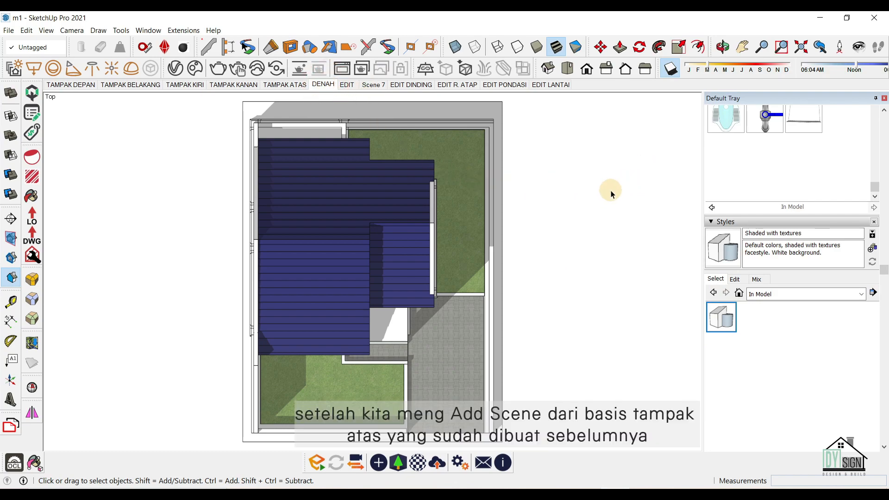
left_click(12, 245)
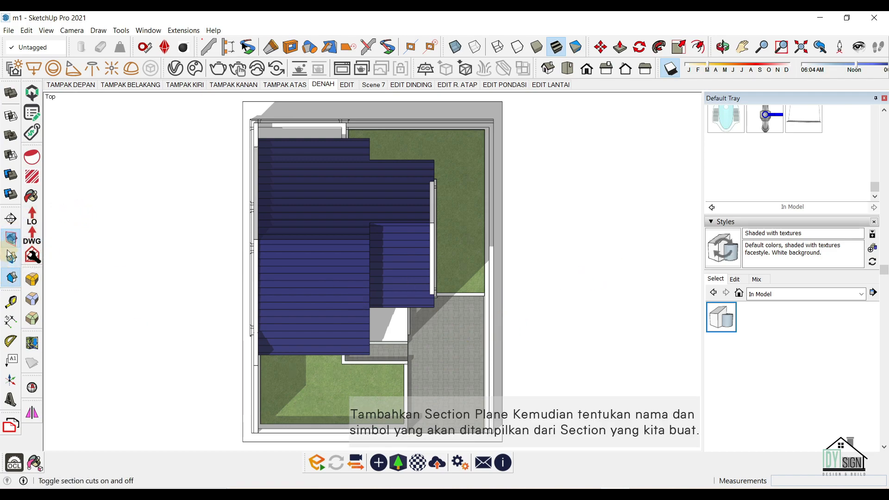
left_click(10, 220)
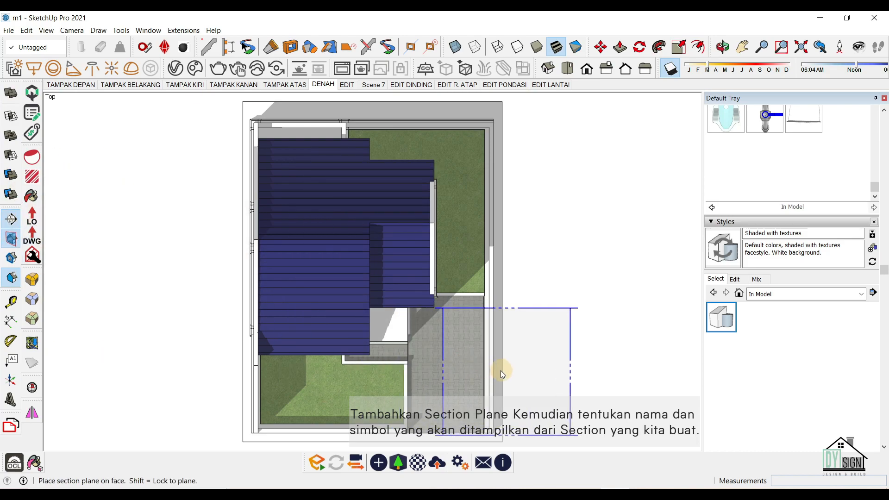
left_click(459, 357)
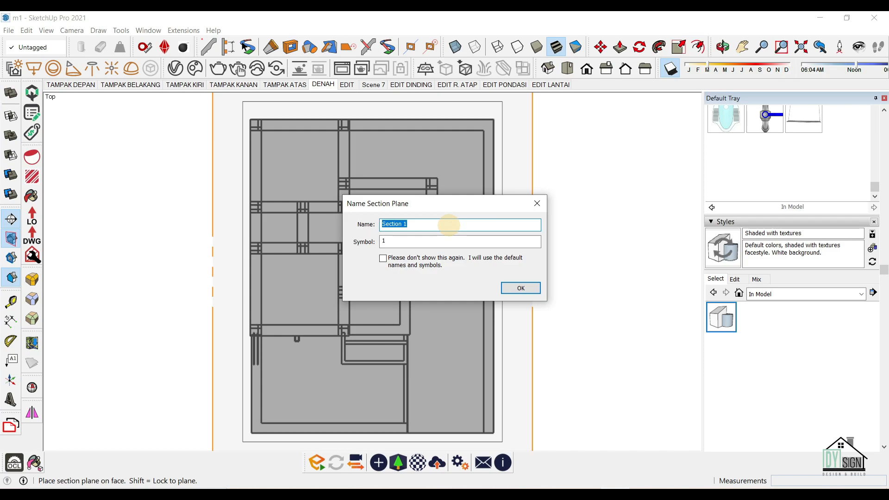
Name the new section plane POTONGAN DENAH and give it the symbol DNH.
type("POTONGAN")
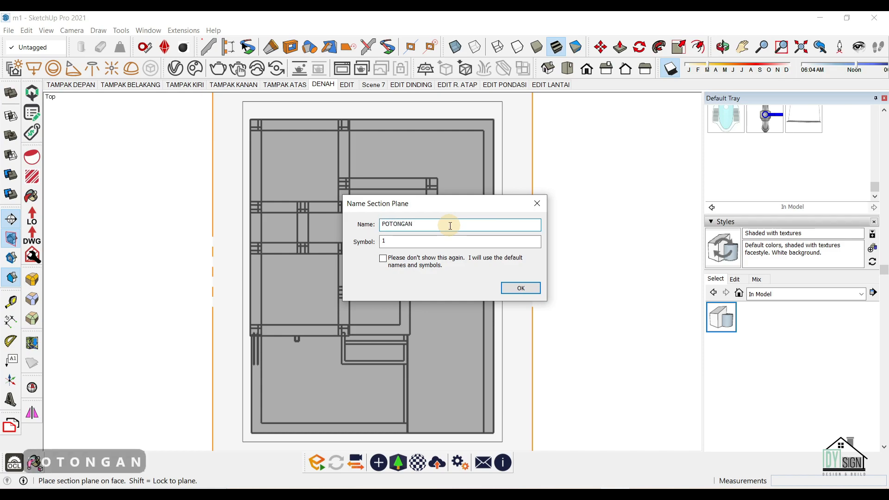
type(" DENAH")
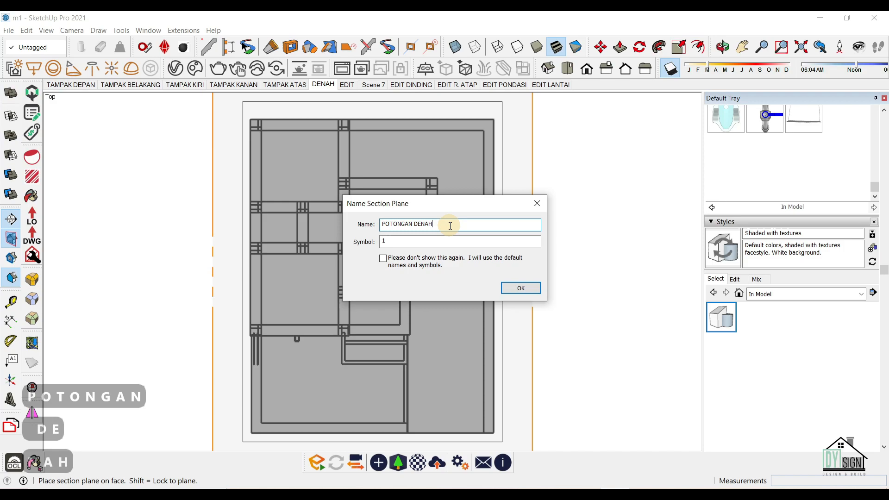
key("Tab")
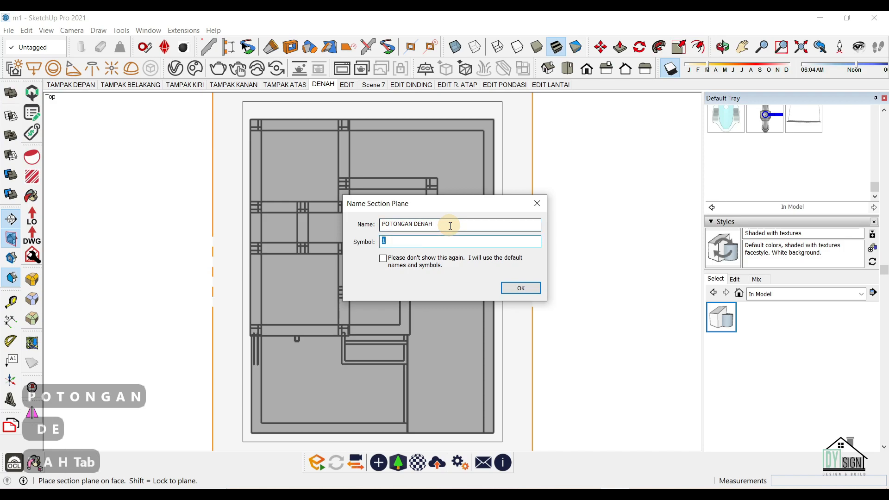
type("DNH")
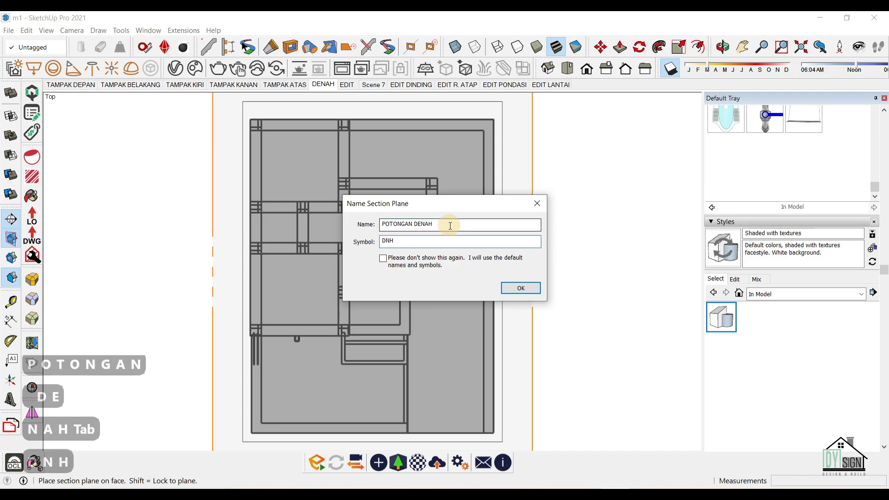
key("Return")
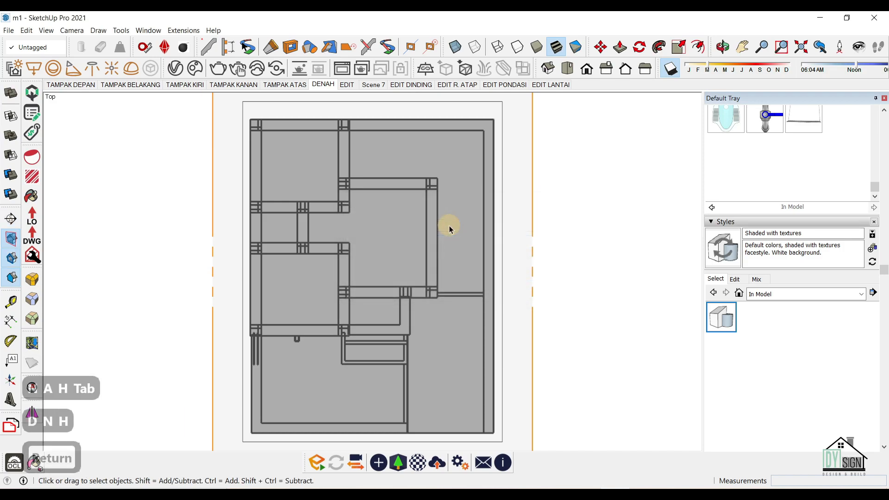
Select the DNH section plane and raise it vertically so it cuts through the house walls above the floor.
middle_click_drag(487, 346, 174, 120)
scroll(533, 267, "up", 2)
left_click(521, 199)
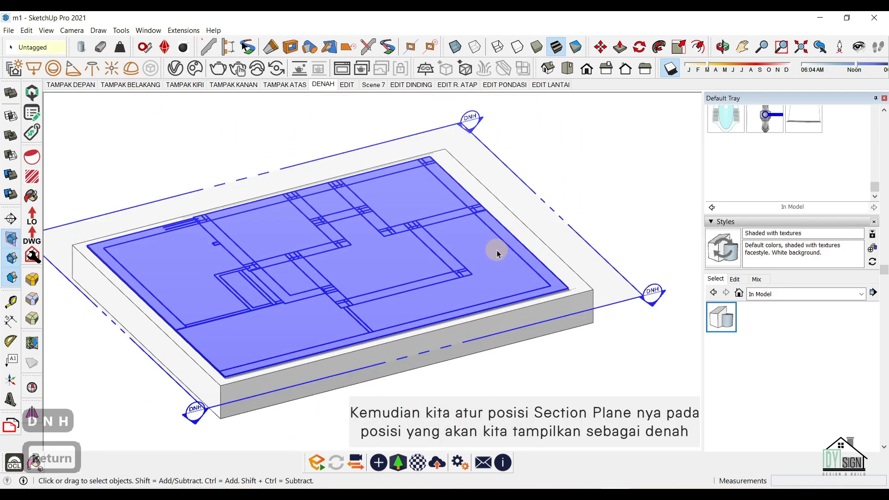
middle_click_drag(498, 252, 496, 248)
key("m")
scroll(361, 277, "up", 3)
left_click(362, 276)
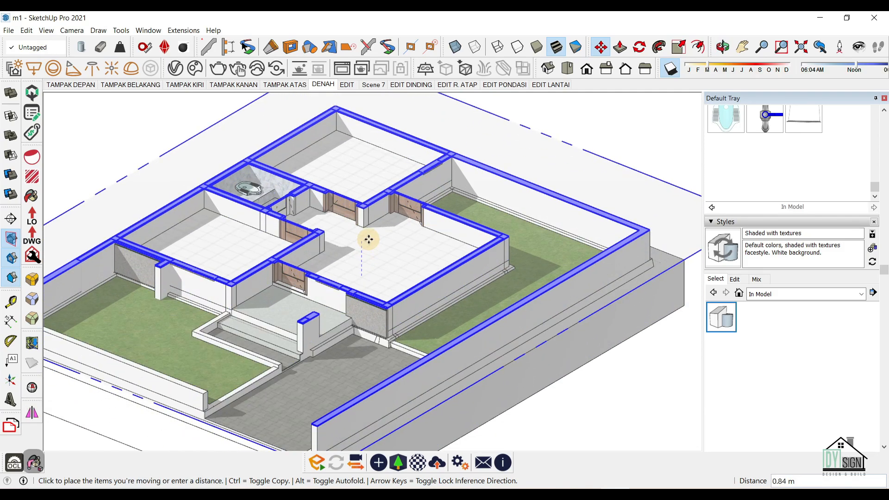
left_click(369, 223)
Create a horizontal guide 1 m above the floor level at the front door's threshold.
scroll(369, 232, "up", 5)
key("t")
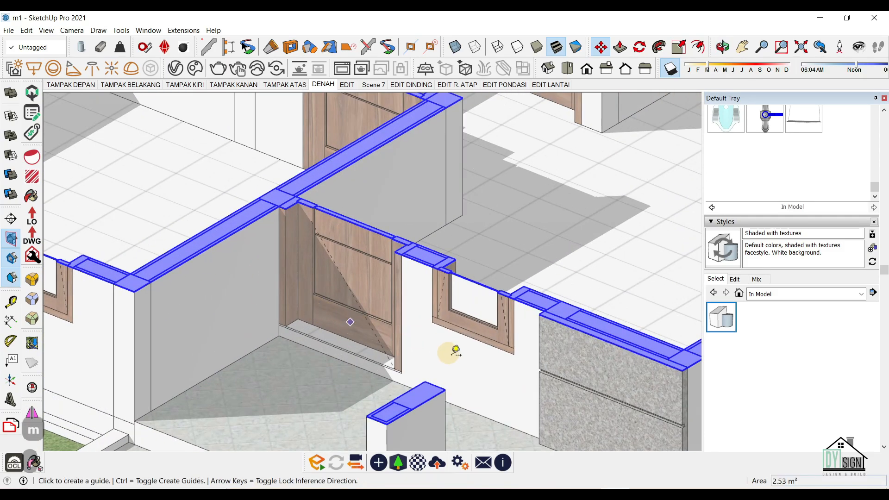
scroll(393, 363, "up", 4)
left_click(357, 366)
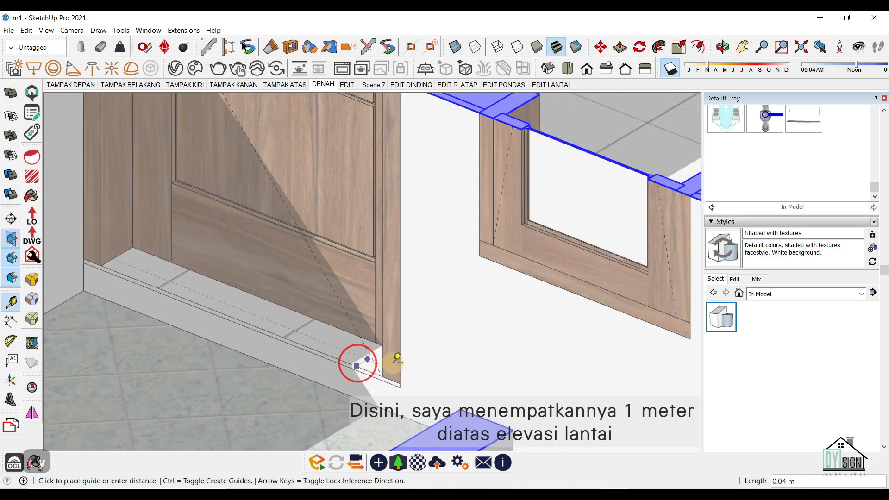
scroll(398, 360, "down", 3)
type("1")
key("Return")
scroll(411, 268, "down", 6)
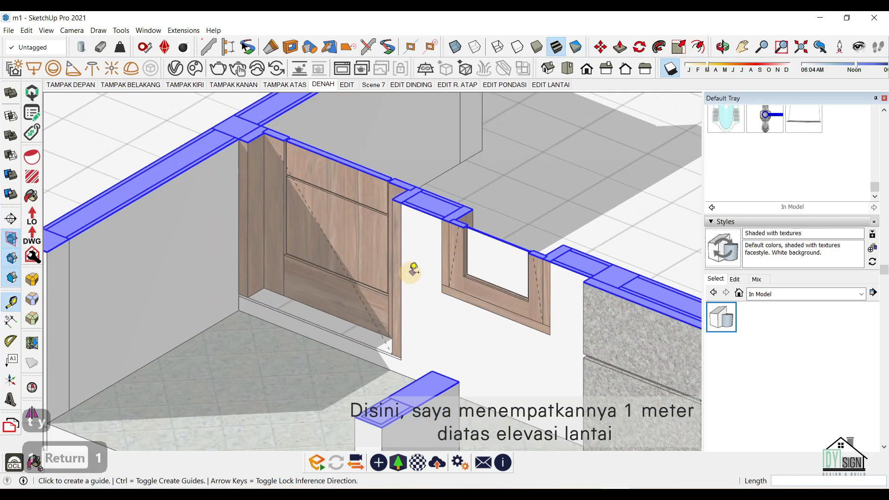
Move the section plane vertically to align with the guide at the front door frame, and deselect it.
key("m")
left_click(426, 205)
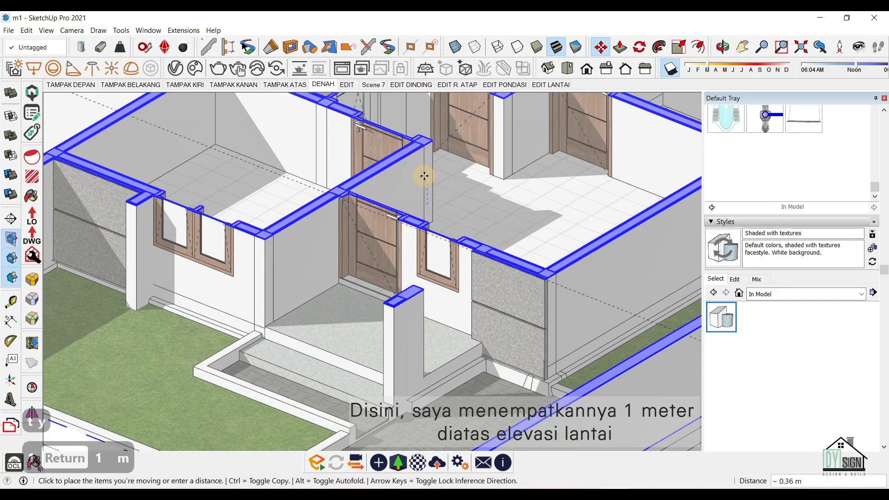
left_click(423, 168)
scroll(320, 194, "up", 4)
middle_click_drag(324, 193, 364, 145)
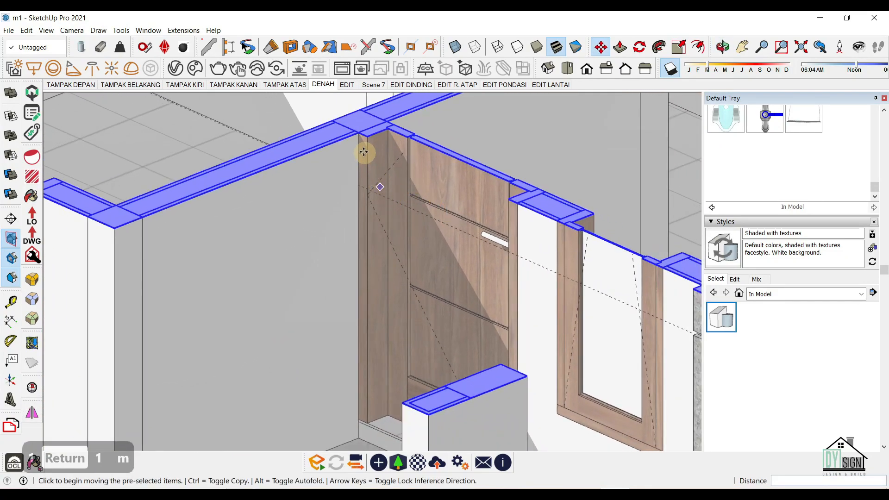
scroll(361, 138, "up", 4)
left_click(367, 118)
scroll(363, 224, "down", 3)
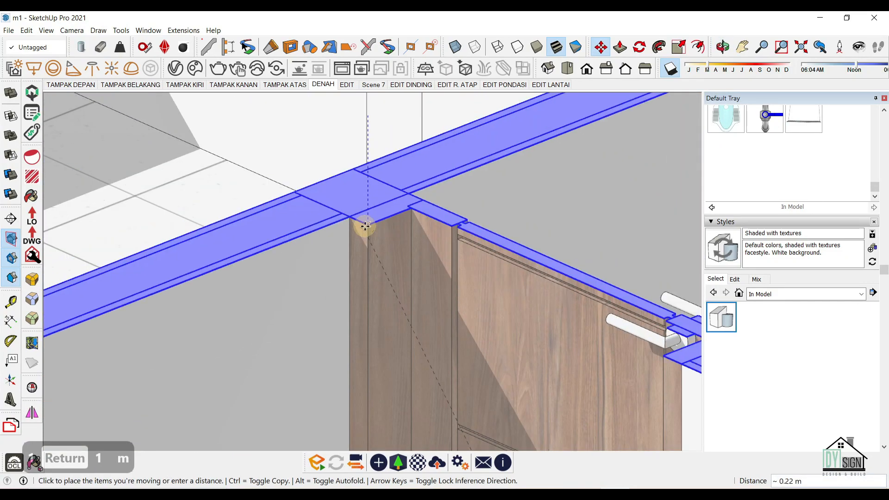
scroll(363, 226, "down", 3)
left_click(371, 254)
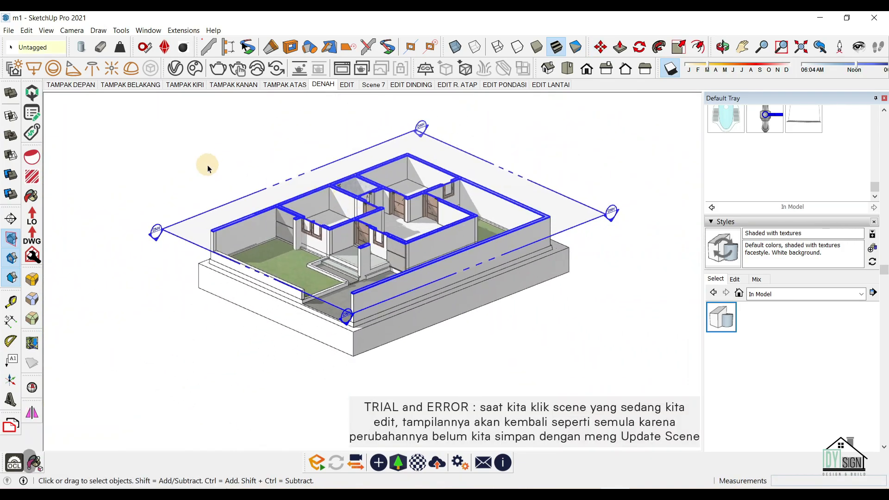
middle_click_drag(209, 169, 481, 302)
key("Escape")
scroll(431, 300, "down", 2)
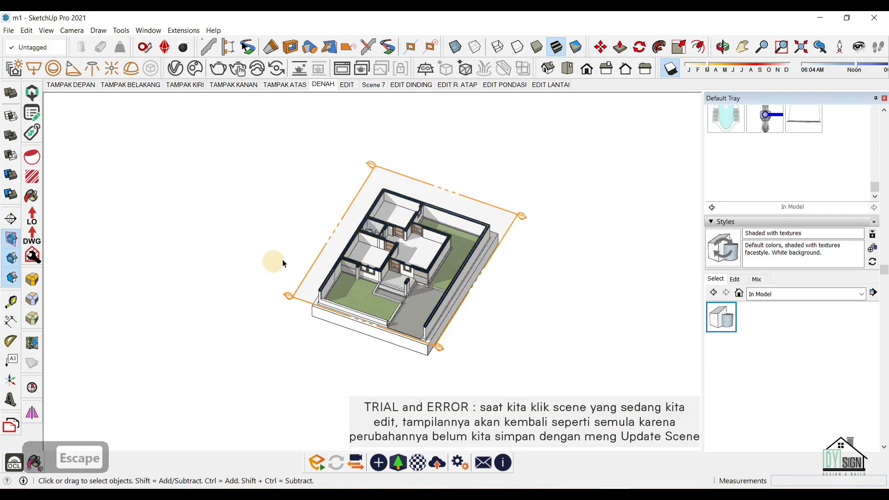
Return to the DENAH scene and erase the horizontal guide line crossing the plan.
left_click(324, 86)
left_click(328, 87)
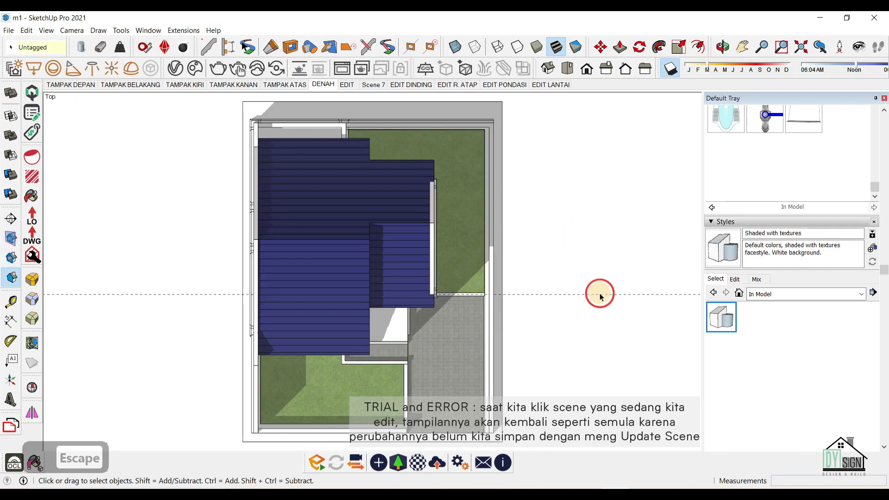
key("e")
left_click_drag(595, 286, 597, 308)
key("space")
left_click(600, 308)
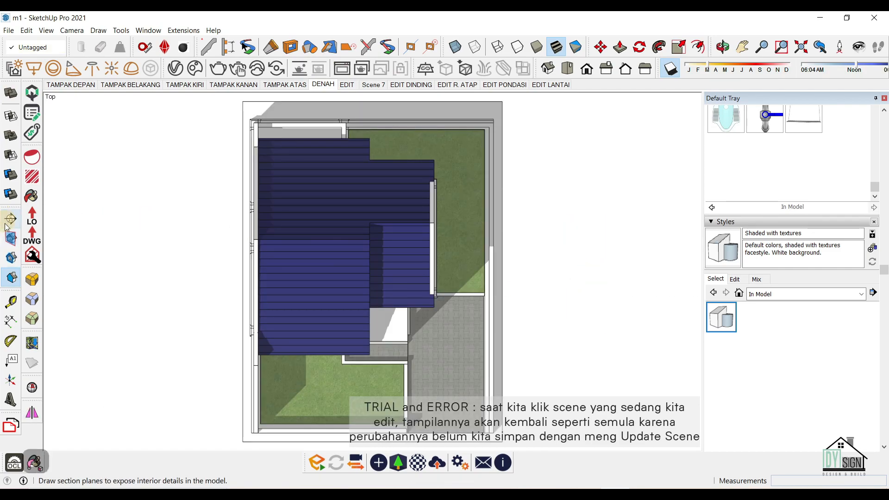
Show the section planes, activate the DNH plane's cut, and hide the section planes again.
left_click(11, 238)
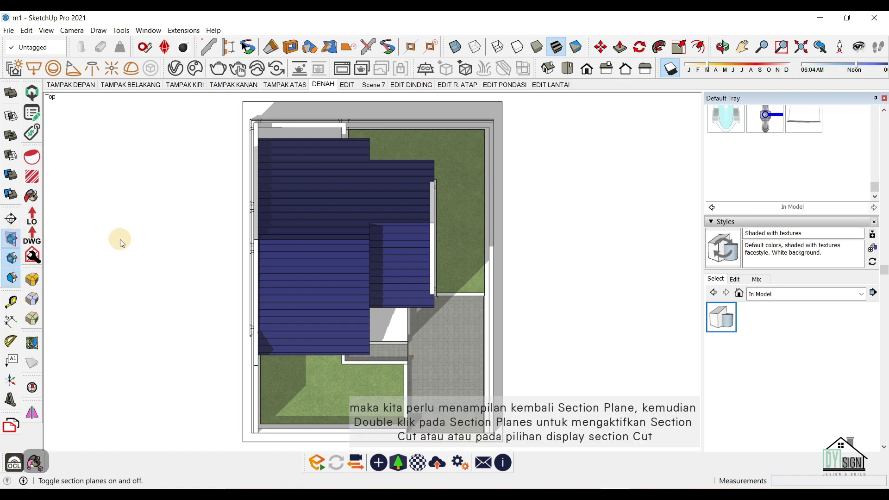
double_click(528, 246)
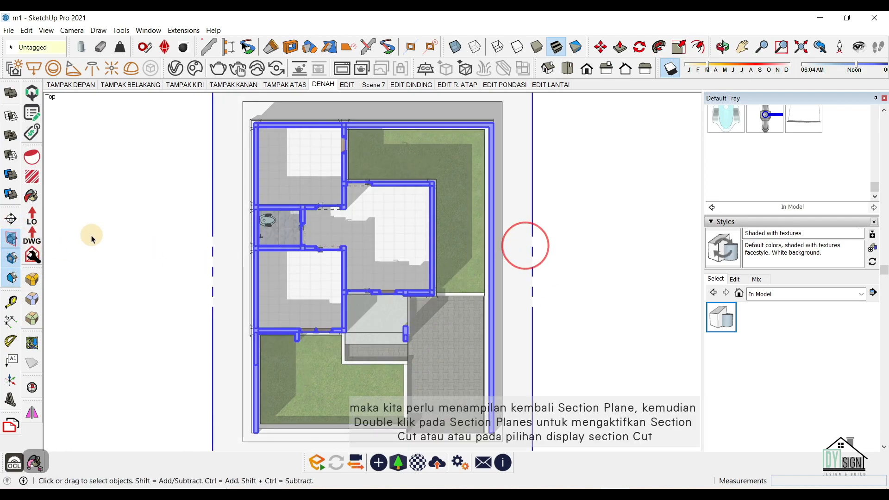
left_click(115, 223)
left_click(19, 239)
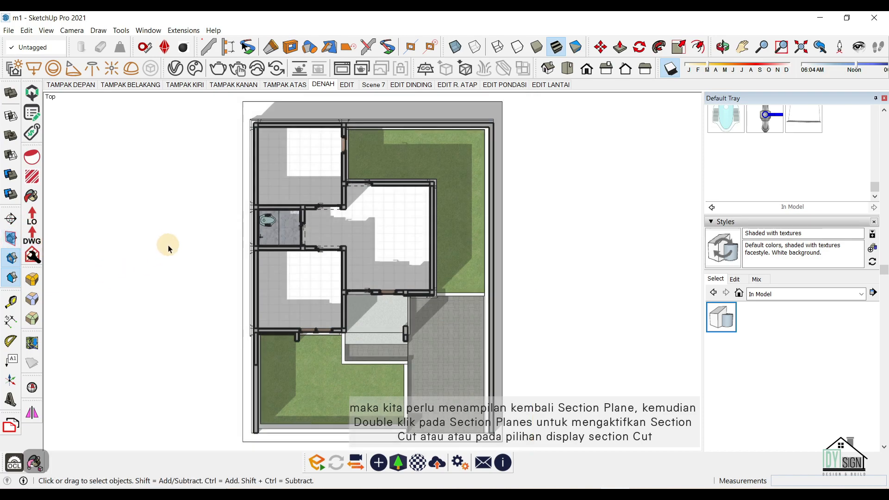
Toggle section cuts, section fill and section planes to compare how each display option affects the plan.
left_click(16, 260)
left_click(15, 259)
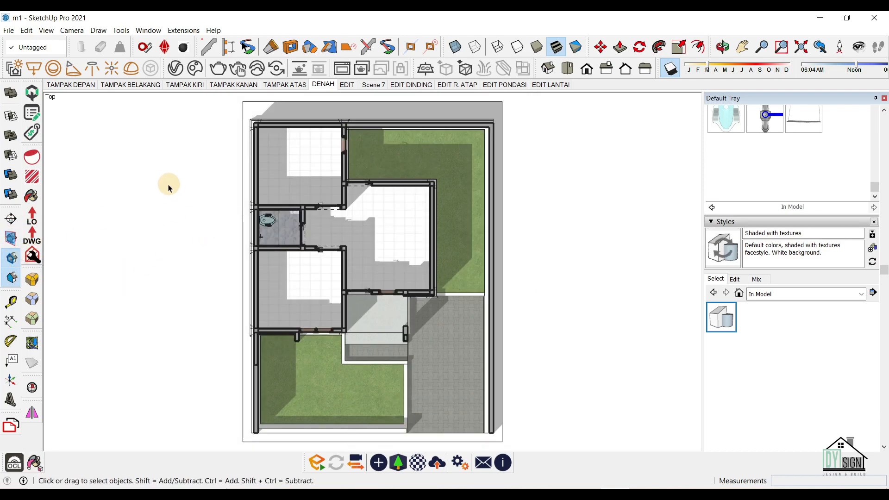
left_click(15, 262)
left_click(16, 263)
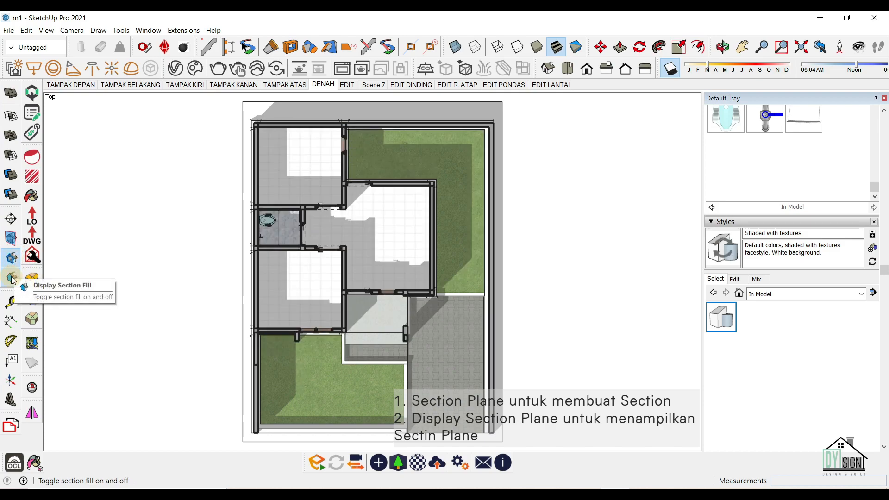
left_click(12, 278)
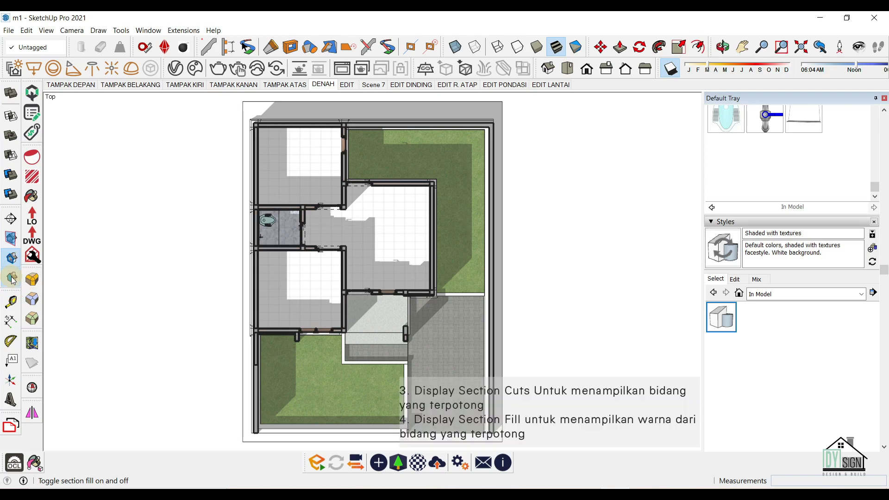
left_click(15, 238)
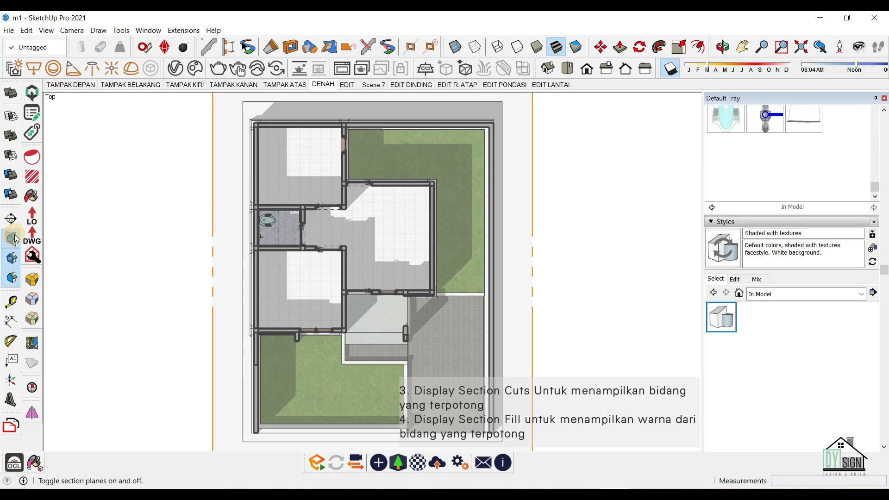
left_click(15, 239)
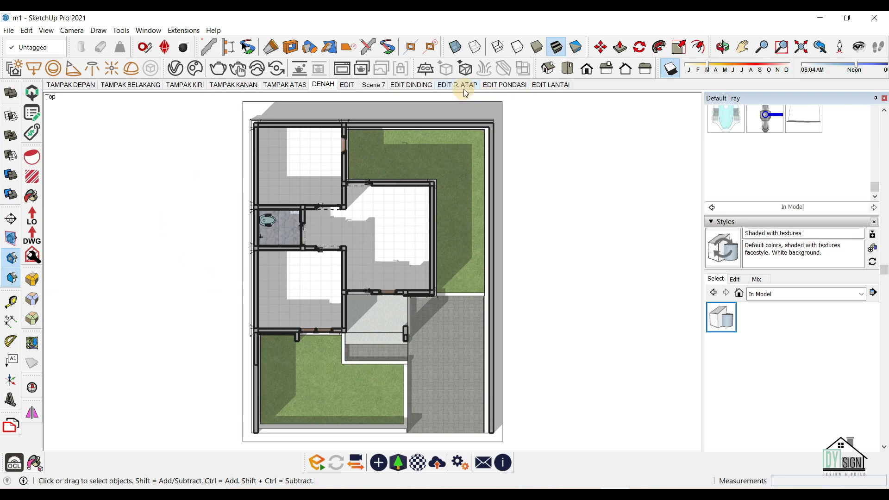
Update the DENAH scene, saving the style changes as a new style.
right_click(323, 84)
left_click(353, 120)
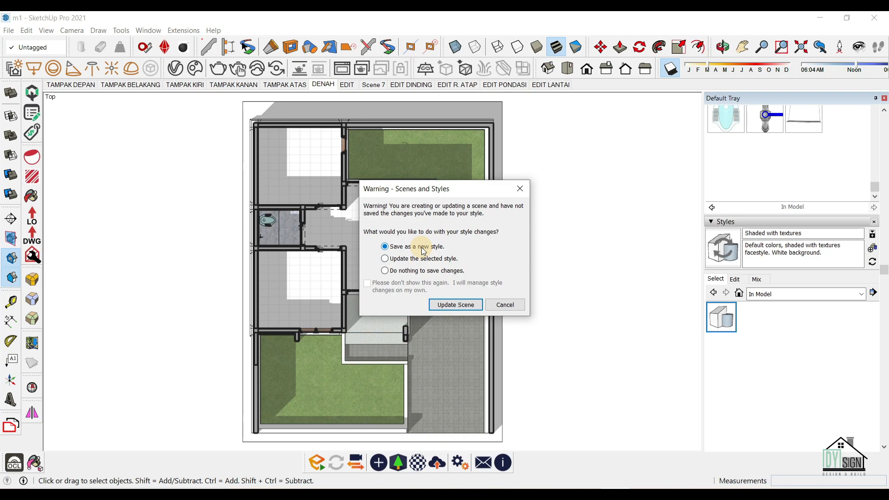
left_click(467, 307)
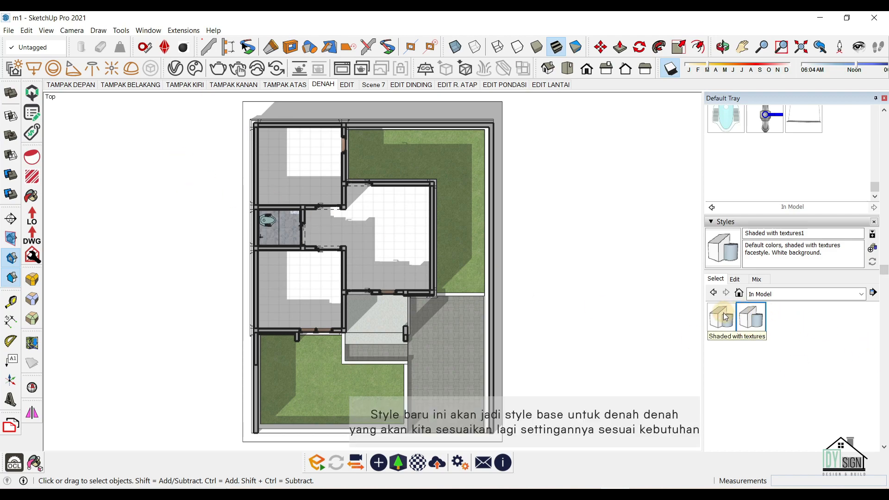
right_click(752, 314)
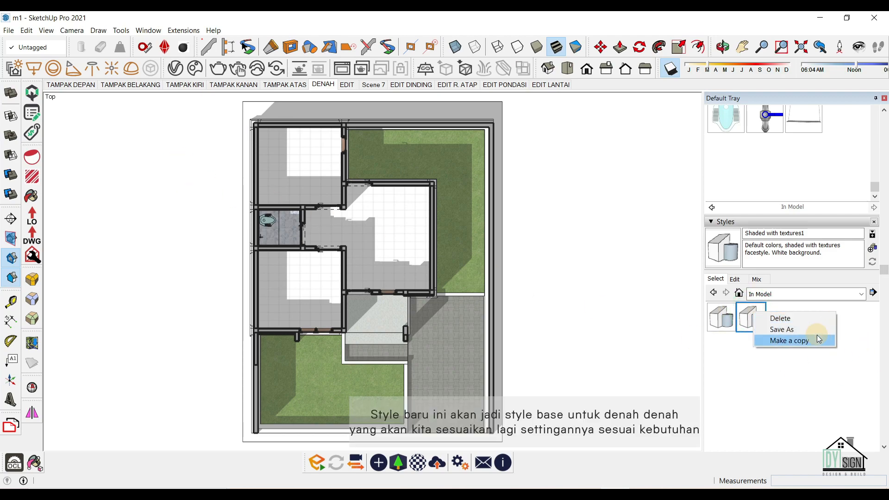
left_click(579, 251)
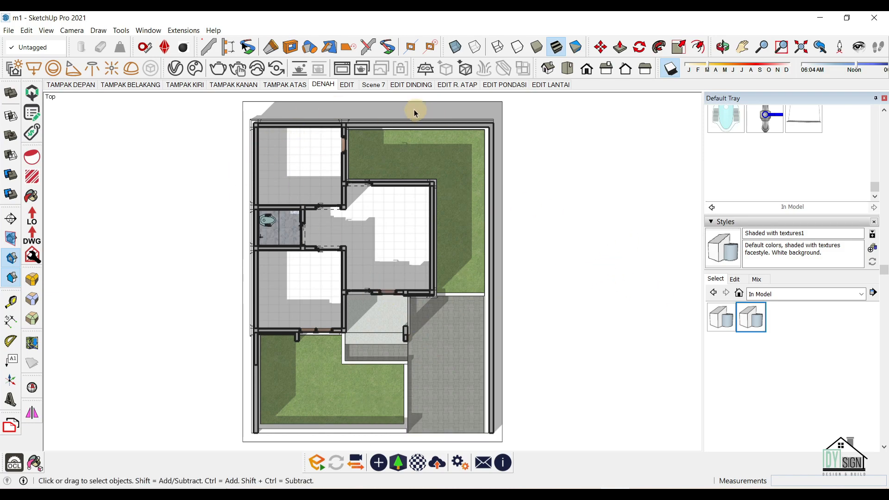
Compare the TAMPAK ATAS and DENAH scenes and examine the cut walls, columns and frames up close.
left_click(303, 87)
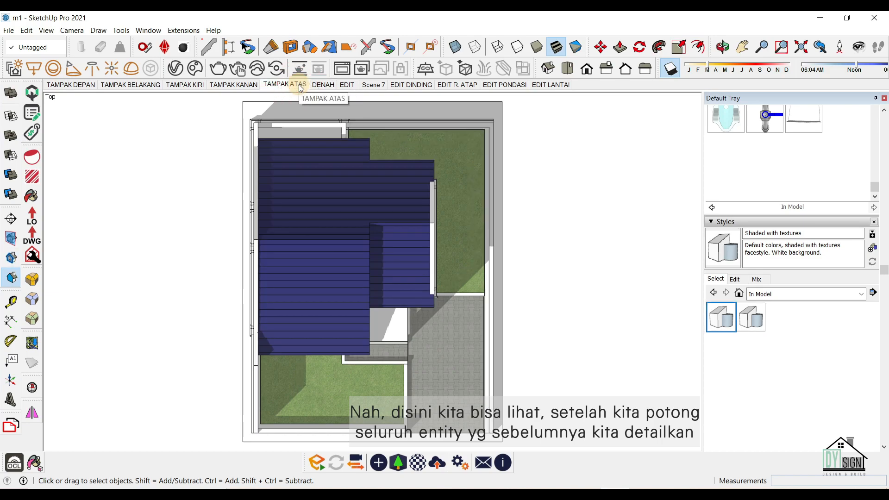
left_click(319, 86)
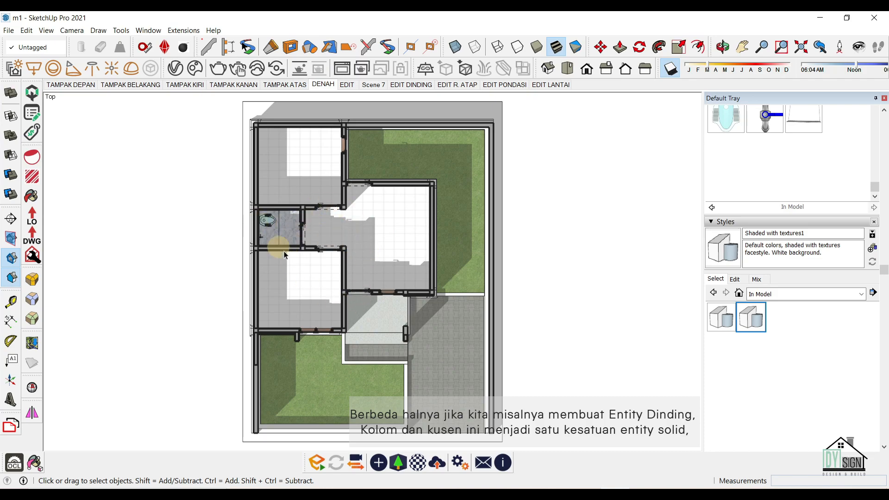
scroll(343, 341, "up", 8)
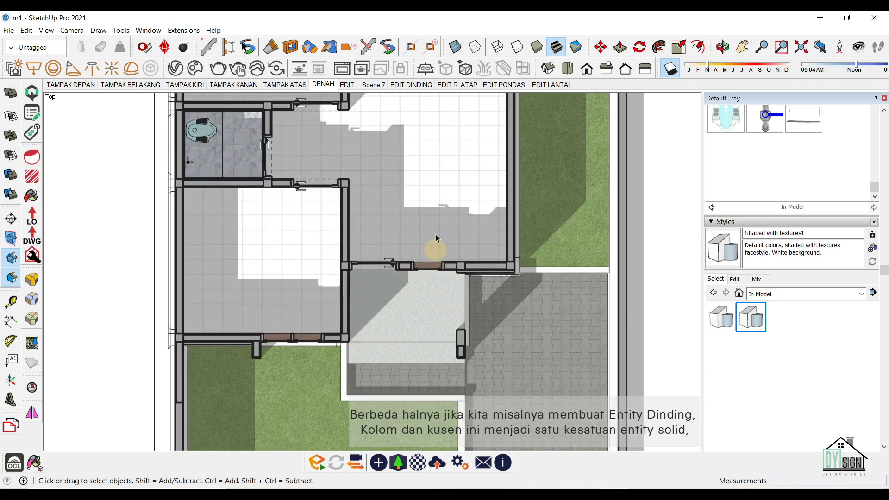
scroll(387, 278, "down", 1)
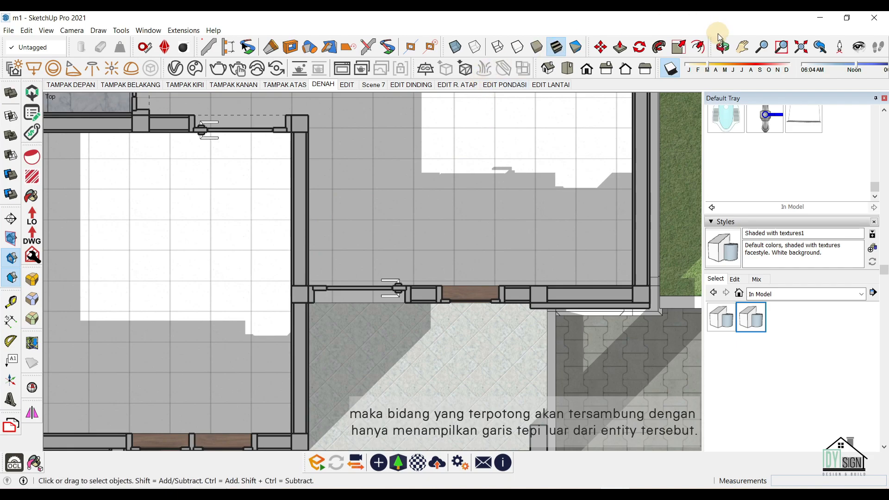
left_click(323, 86)
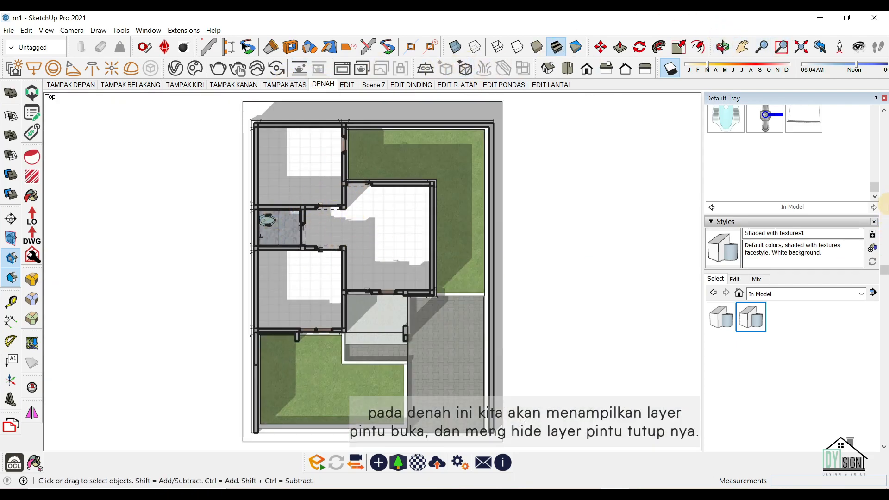
Show the "ARS - (LT1) 7. Daun Pintu Buka" tag and hide the "ARS - (LT1) 8. Daun Pintu Tutup" tag.
scroll(888, 207, "up", 10)
scroll(775, 267, "down", 1)
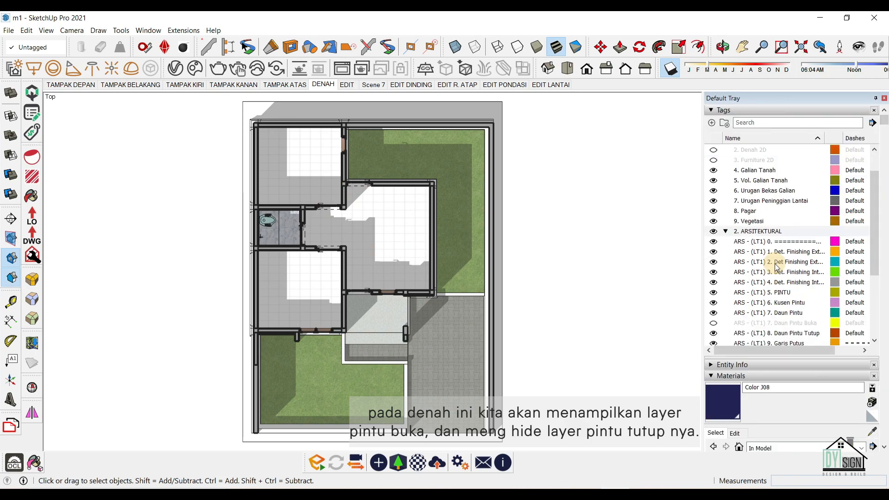
left_click(713, 320)
left_click(731, 321)
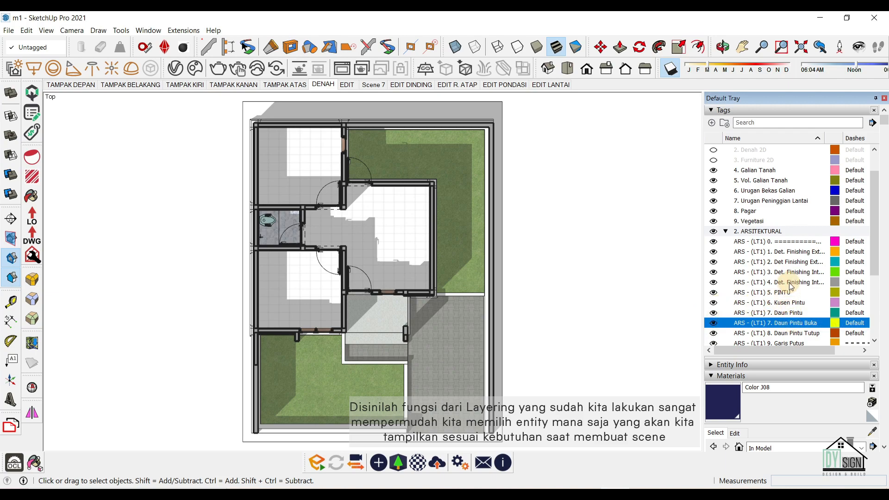
scroll(790, 316, "down", 1)
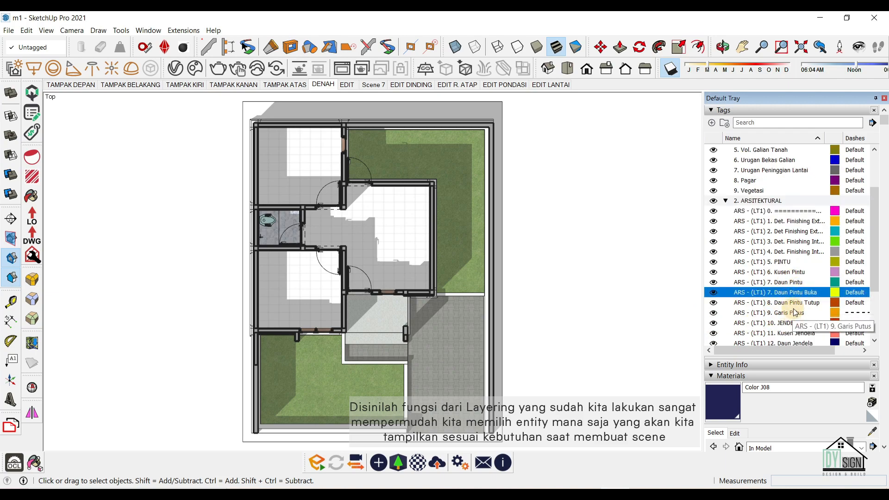
left_click(713, 303)
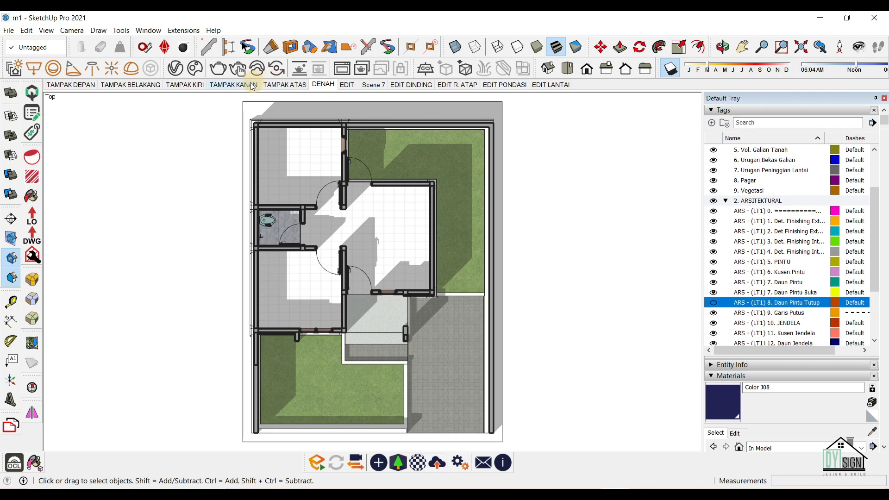
Update the DENAH scene to save the changed door tag visibility.
right_click(328, 85)
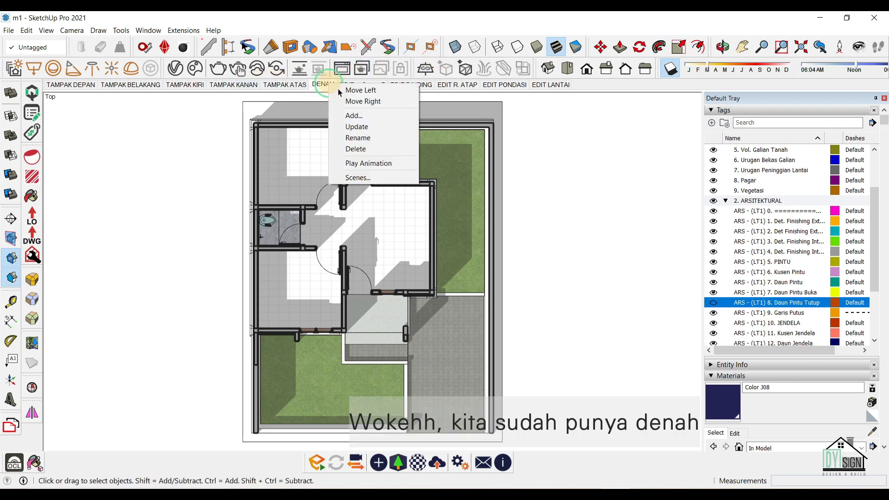
left_click(392, 132)
left_click(536, 151)
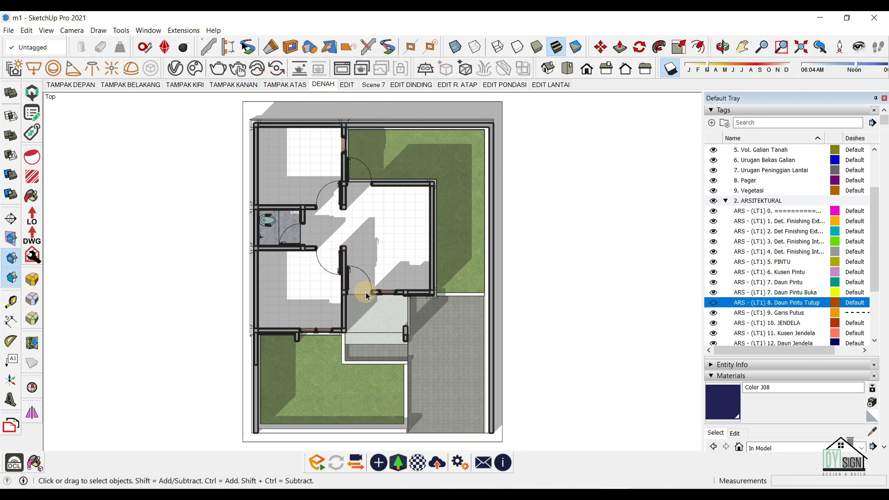
Examine the open door leaves, their dashed swing arcs and the bathroom up close in the DENAH floor plan.
scroll(363, 279, "up", 5)
scroll(301, 232, "up", 4)
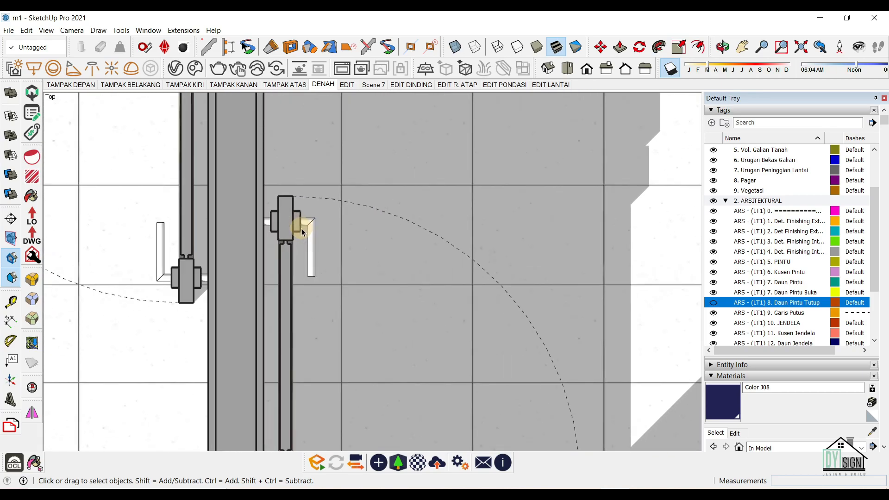
scroll(302, 231, "down", 4)
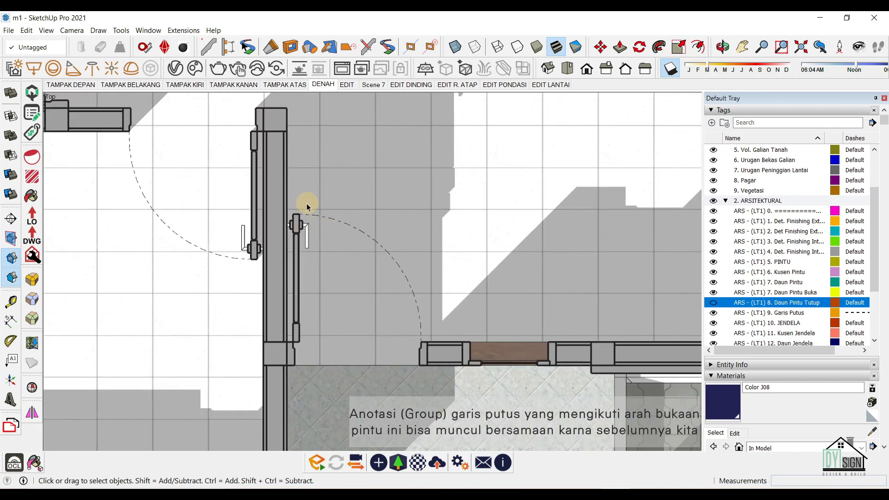
scroll(408, 333, "down", 10)
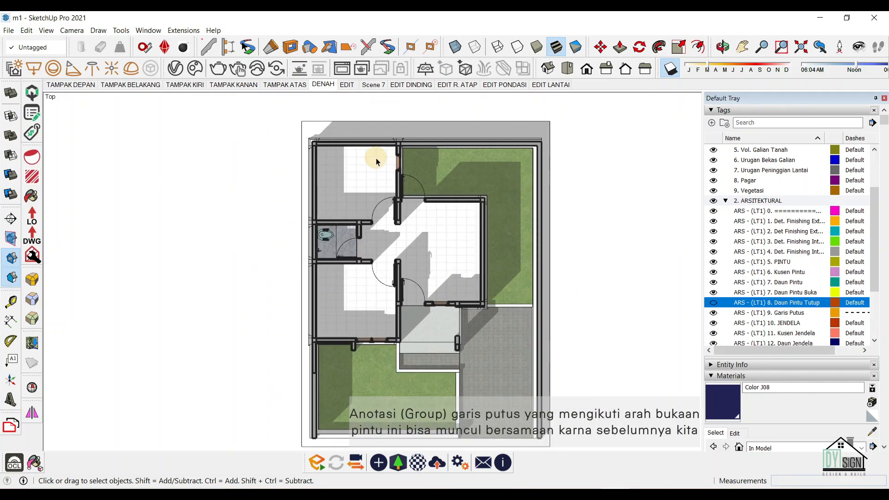
scroll(377, 224, "up", 10)
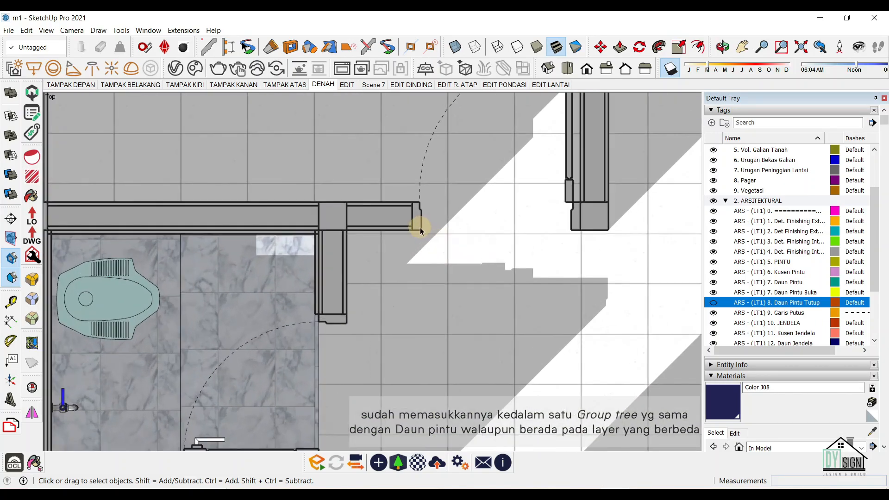
scroll(347, 226, "down", 4)
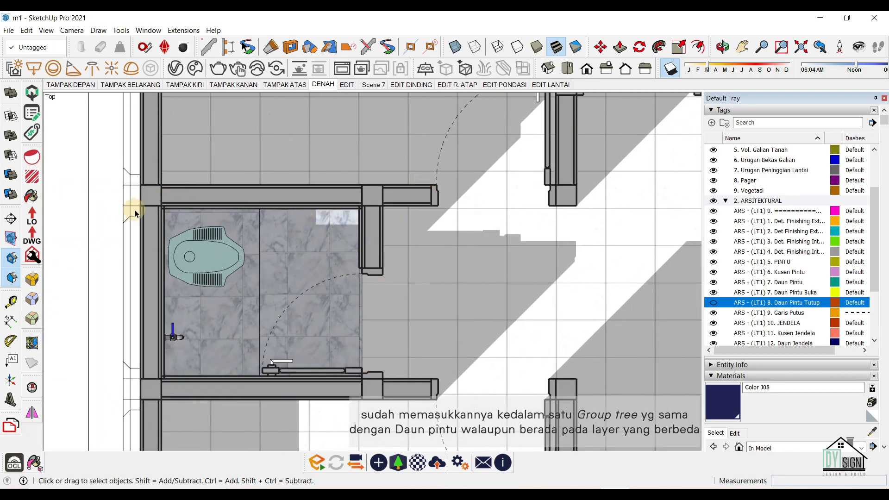
scroll(185, 297, "down", 3)
scroll(157, 246, "up", 5)
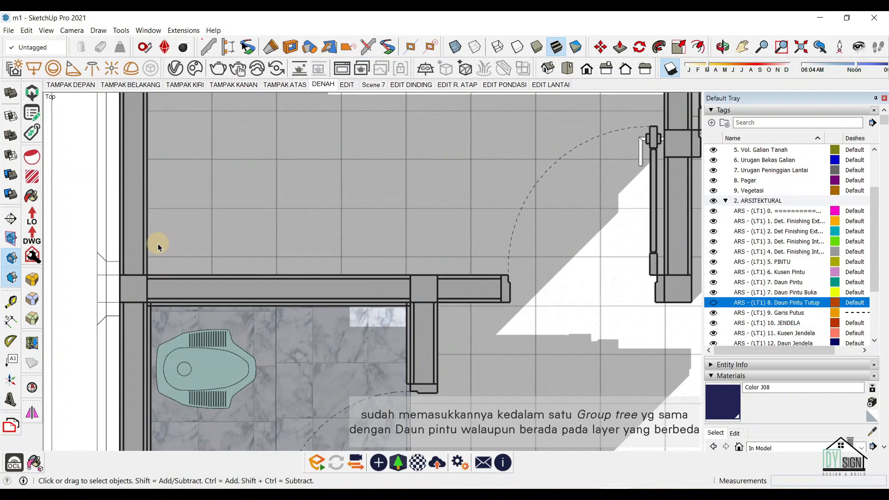
scroll(157, 246, "down", 6)
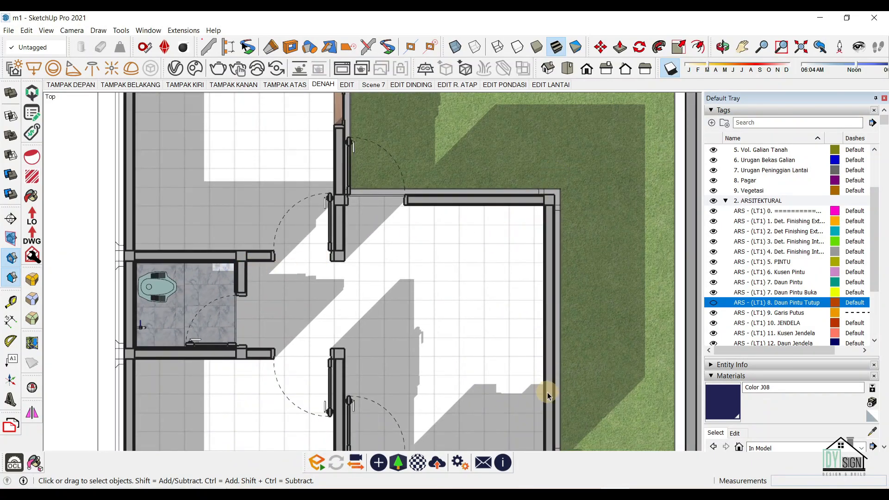
scroll(258, 254, "up", 10)
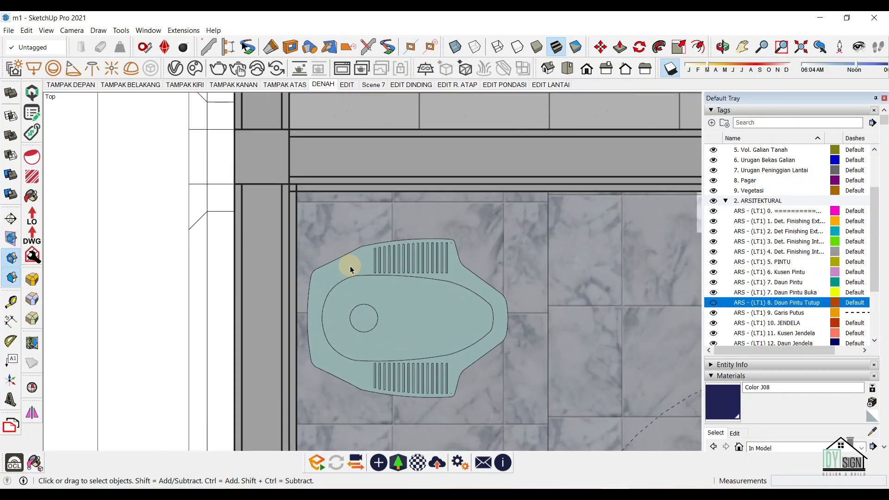
scroll(342, 241, "down", 10)
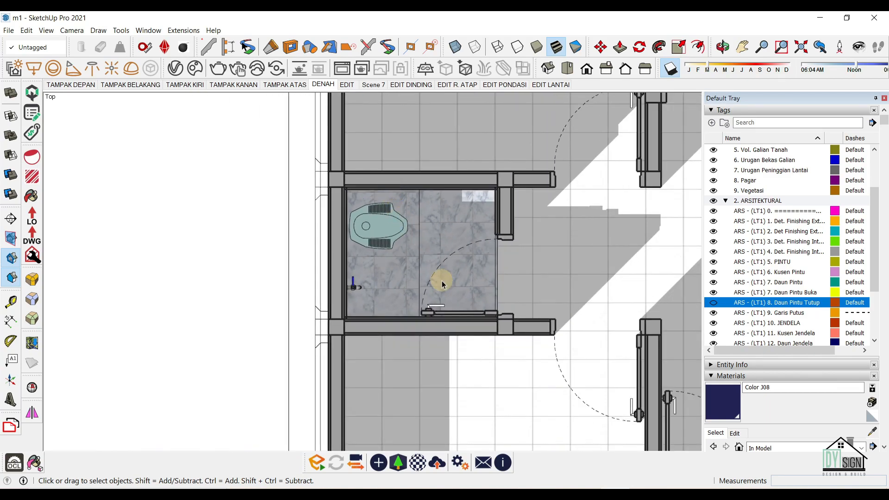
scroll(232, 251, "down", 1)
scroll(232, 251, "down", 2)
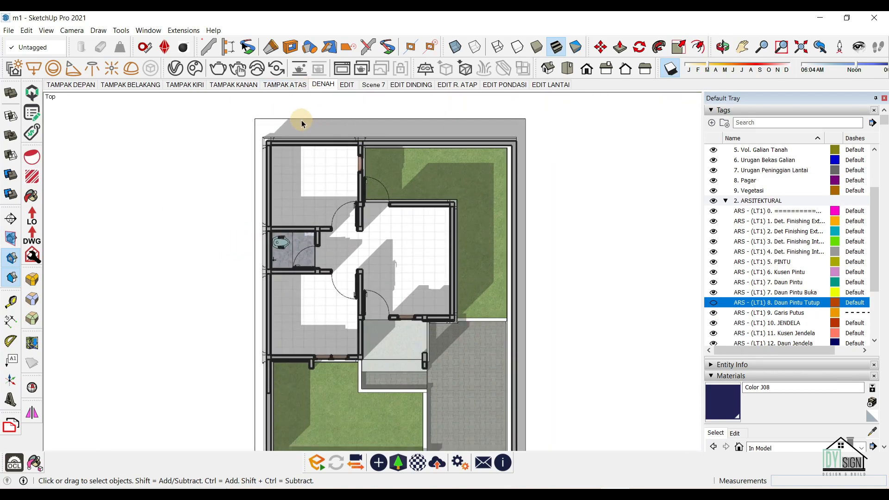
Add a new scene from the DENAH scene and name it "DEBAH KUSEN".
left_click(329, 88)
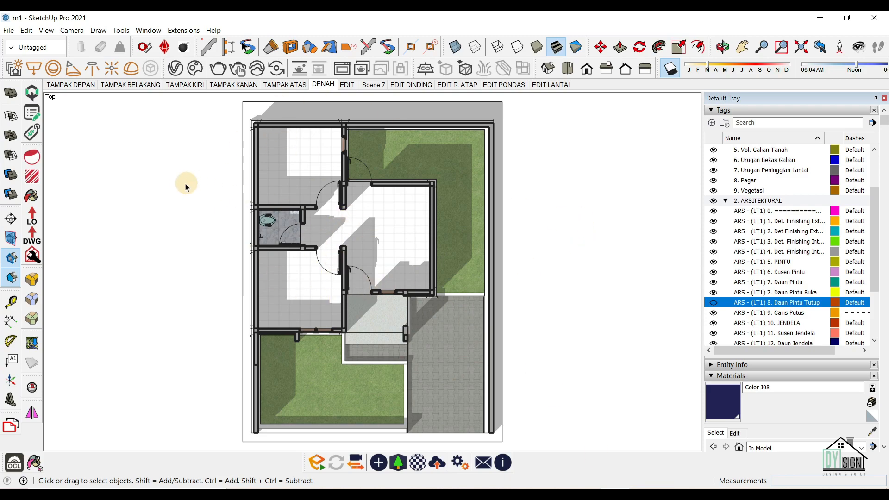
right_click(320, 88)
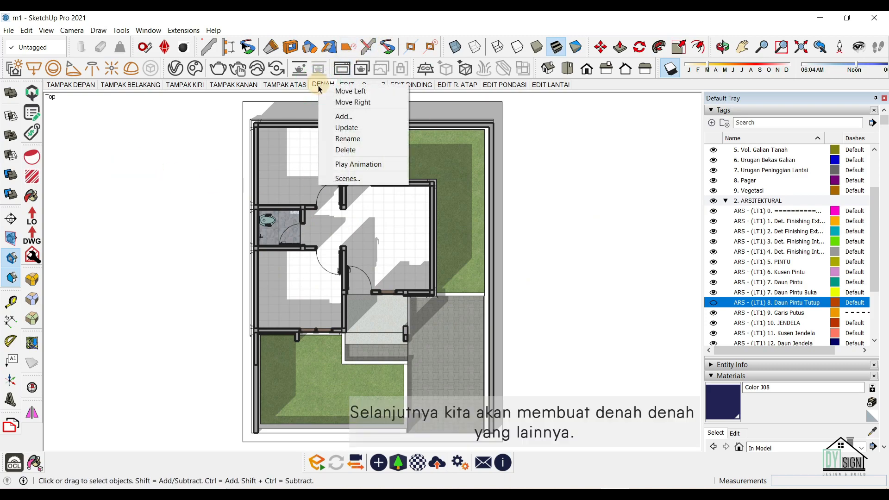
left_click(403, 113)
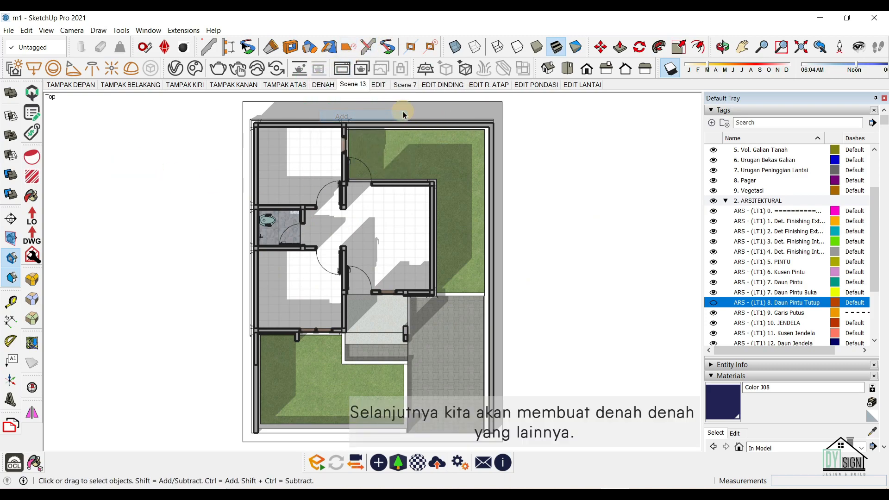
right_click(353, 88)
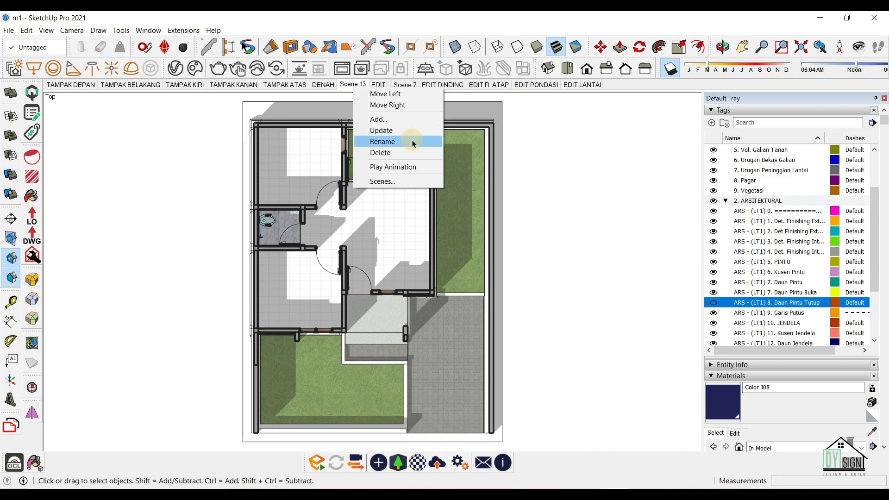
left_click(412, 142)
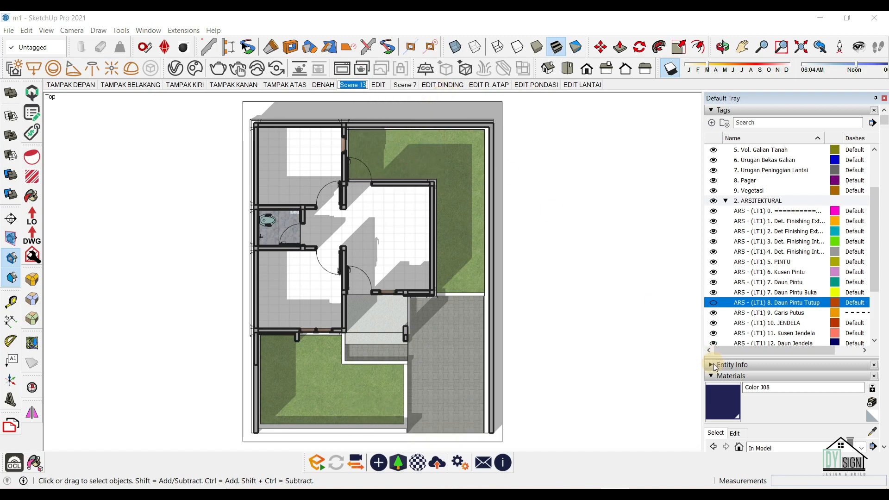
type("DEBAH ")
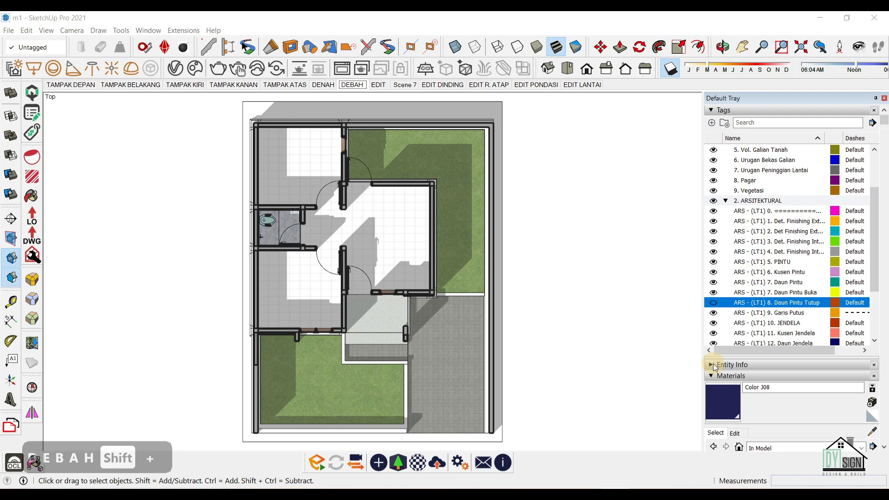
type("KUSEN")
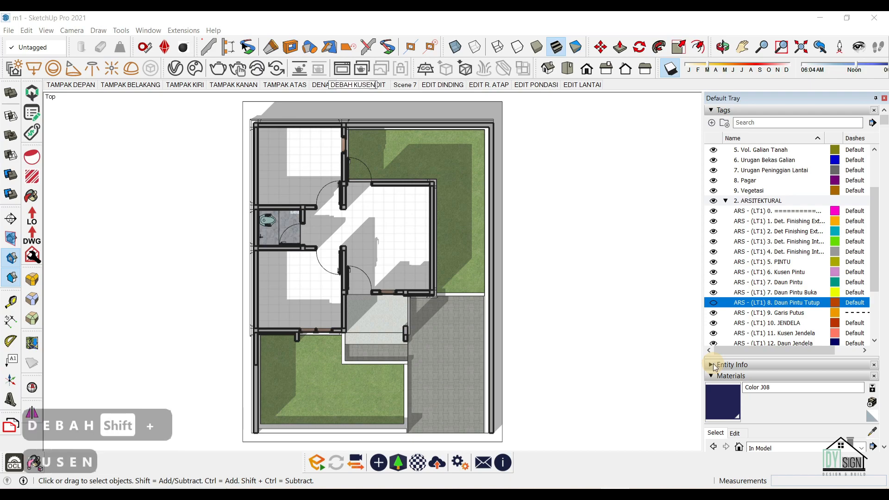
key("Return")
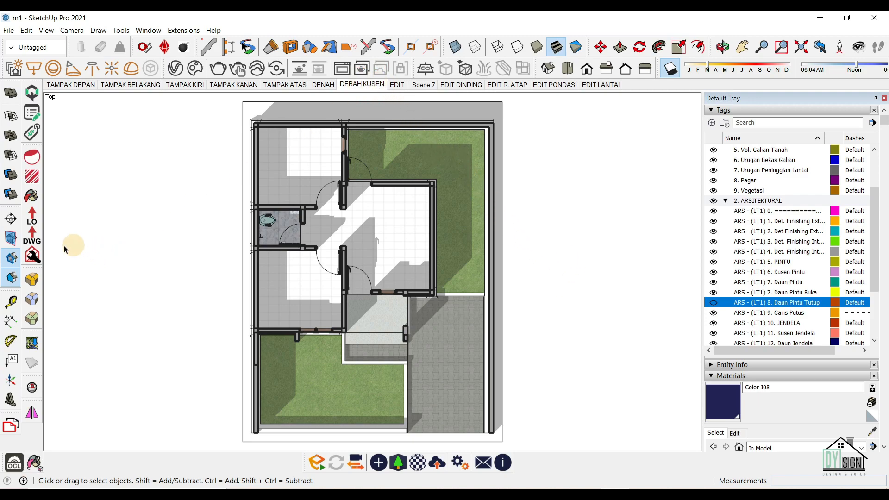
Turn off the shadows and update the DEBAH KUSEN scene.
left_click(671, 69)
right_click(367, 86)
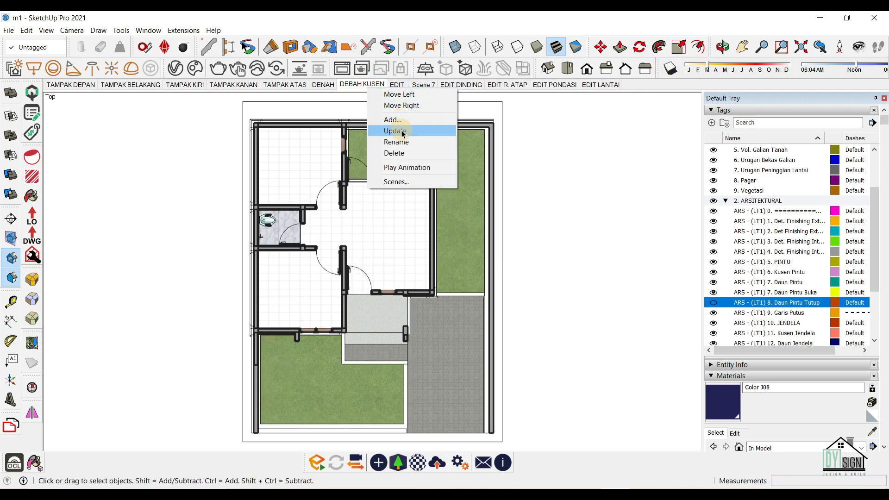
left_click(404, 131)
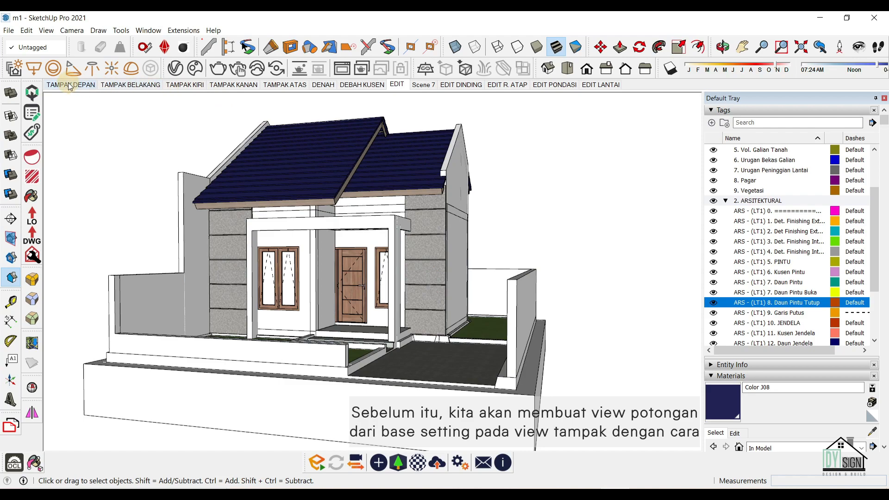
Add a new scene from the TAMPAK DEPAN scene and name it "POTONGAN C - C".
left_click(71, 85)
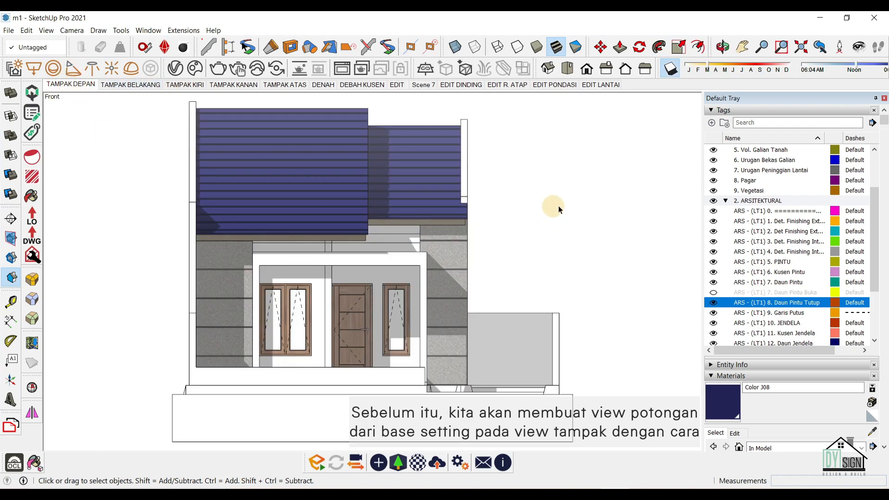
right_click(88, 86)
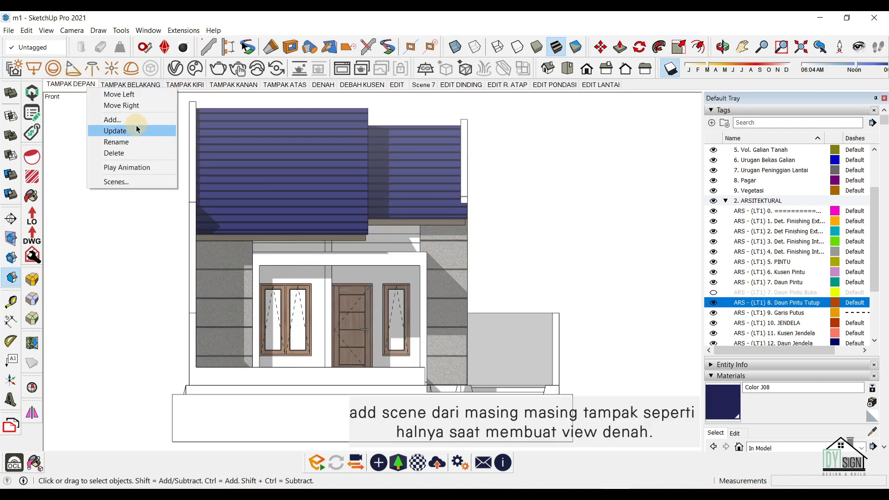
left_click(136, 120)
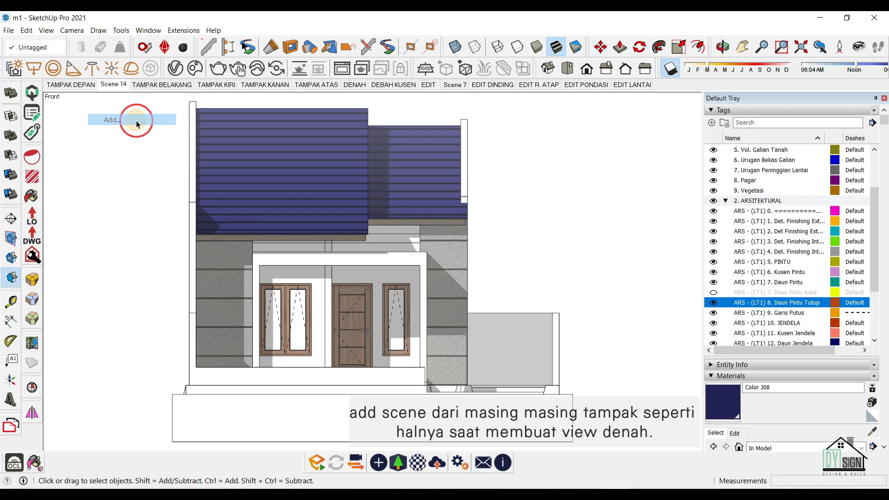
right_click(119, 86)
left_click(149, 139)
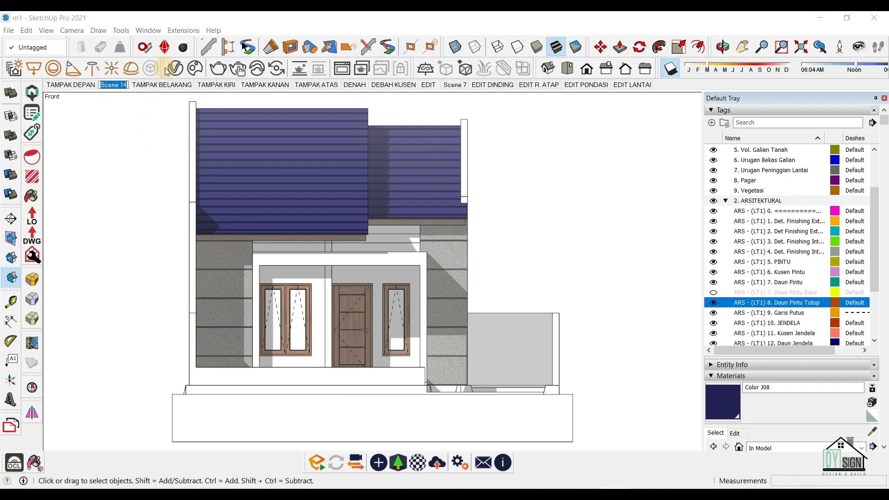
type("POT")
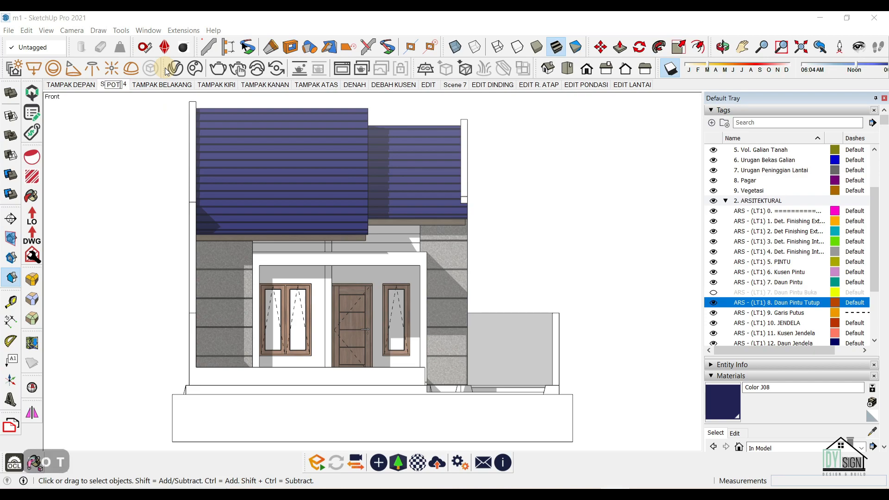
type("O")
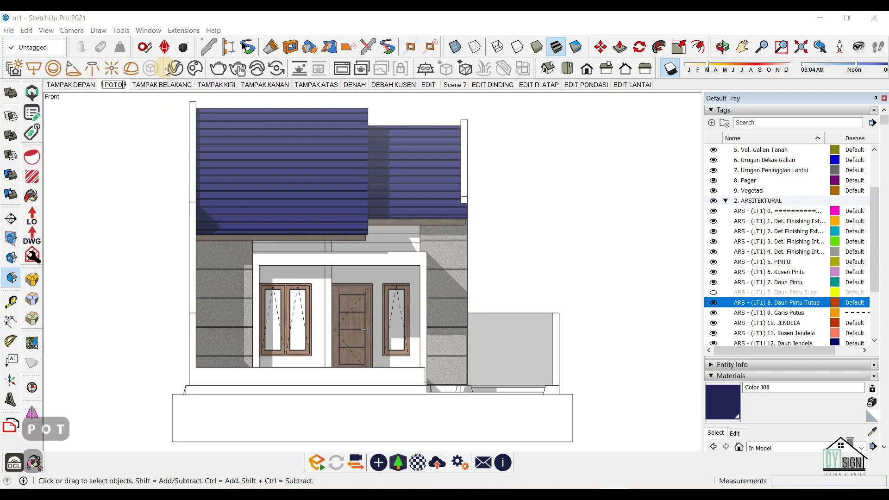
type("NGAN C")
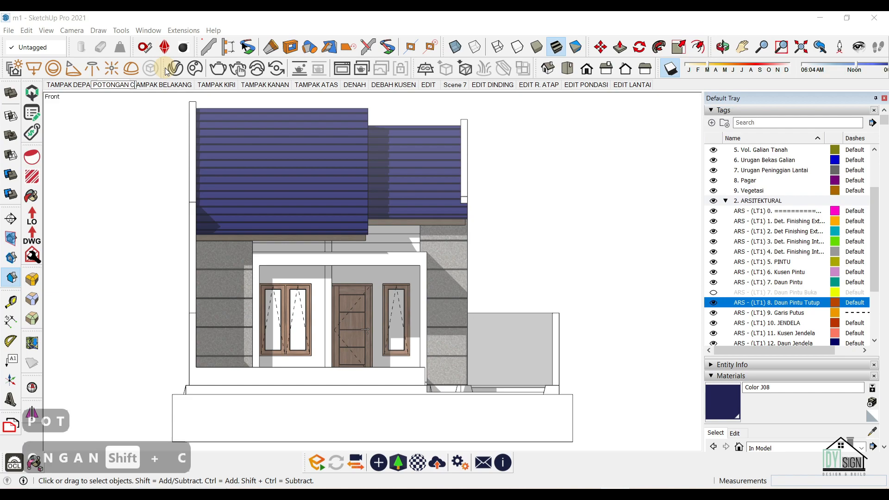
type(" - C")
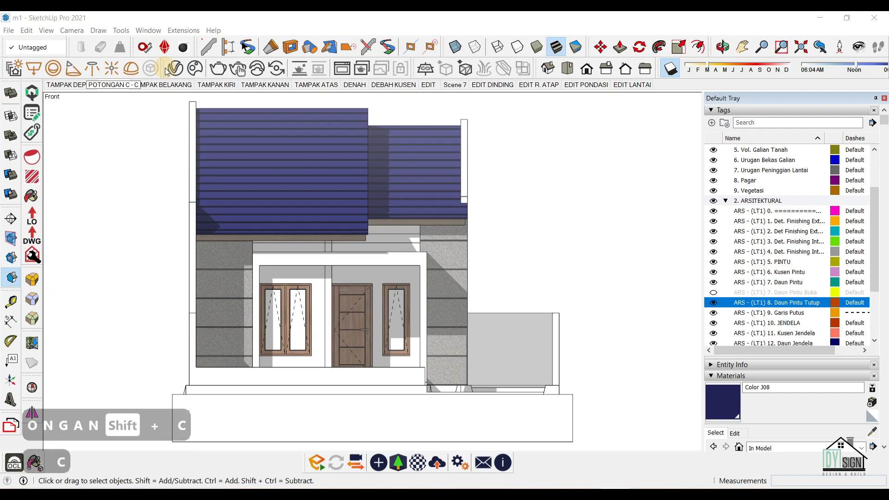
key("Return")
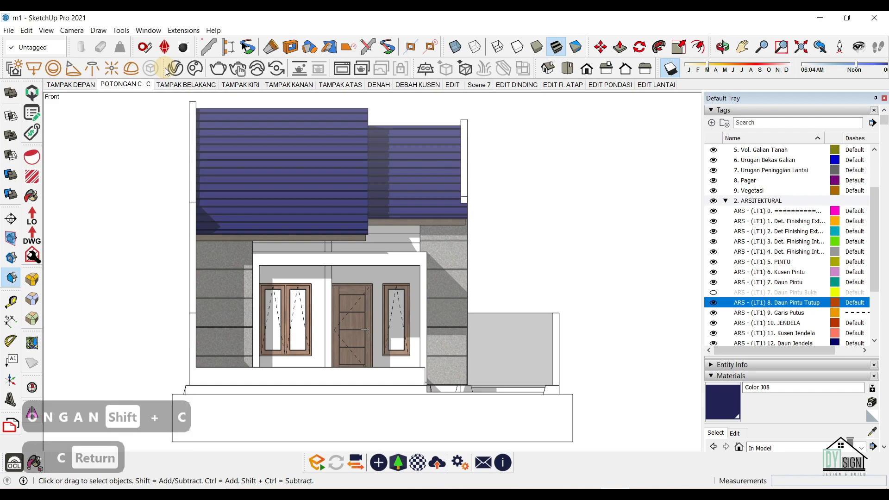
Add a new scene from the TAMPAK BELAKANG scene and name it "POTONGAN D - D".
left_click(181, 85)
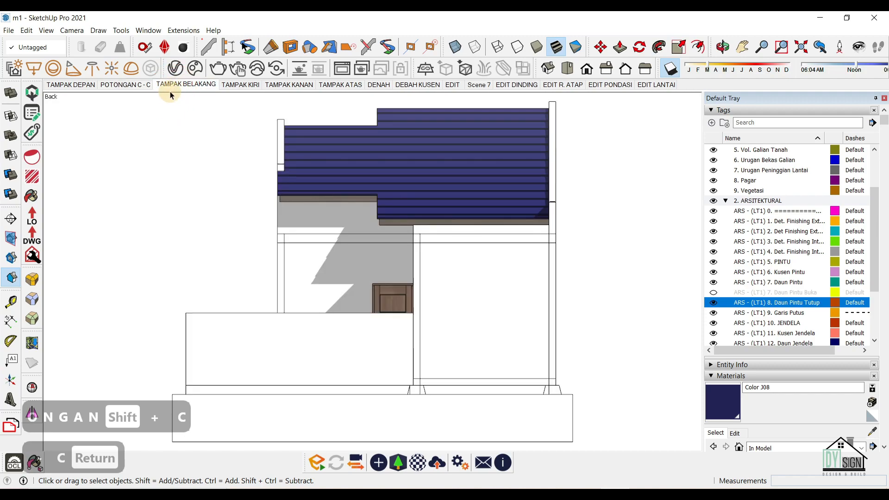
right_click(205, 85)
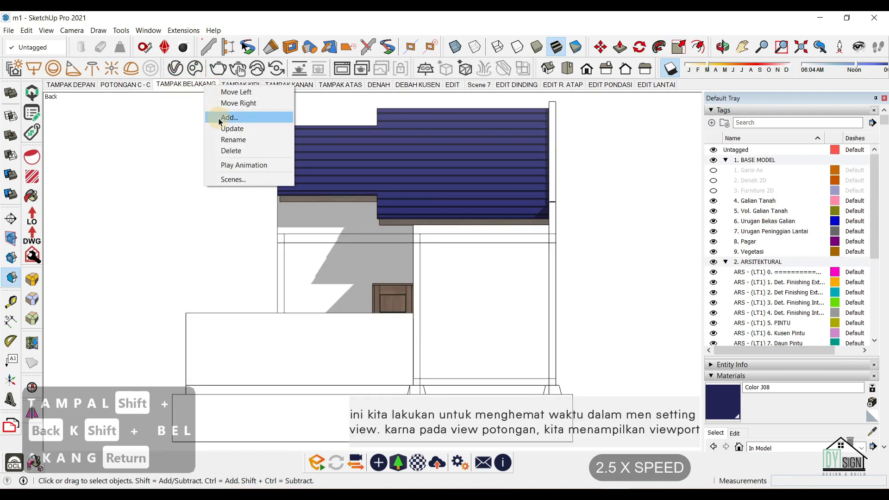
left_click(230, 118)
right_click(243, 85)
left_click(259, 140)
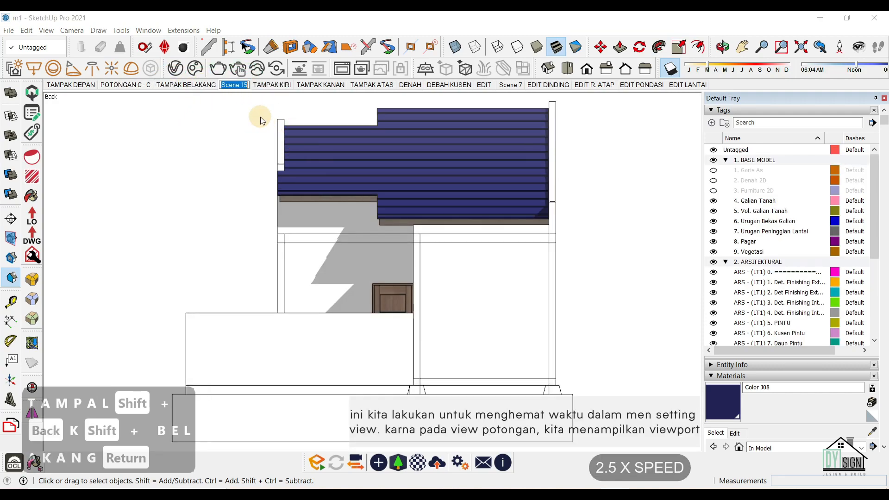
type("POTONGAN D -")
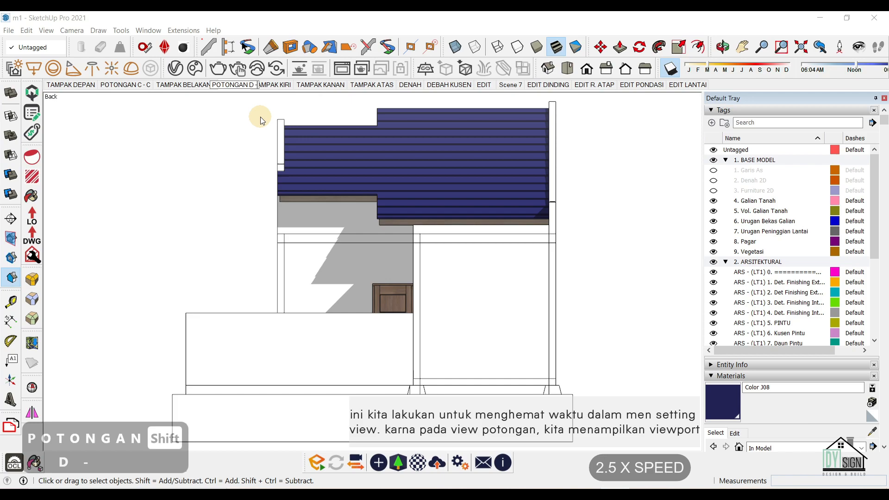
type(" DD")
key("BackSpace")
key("Return")
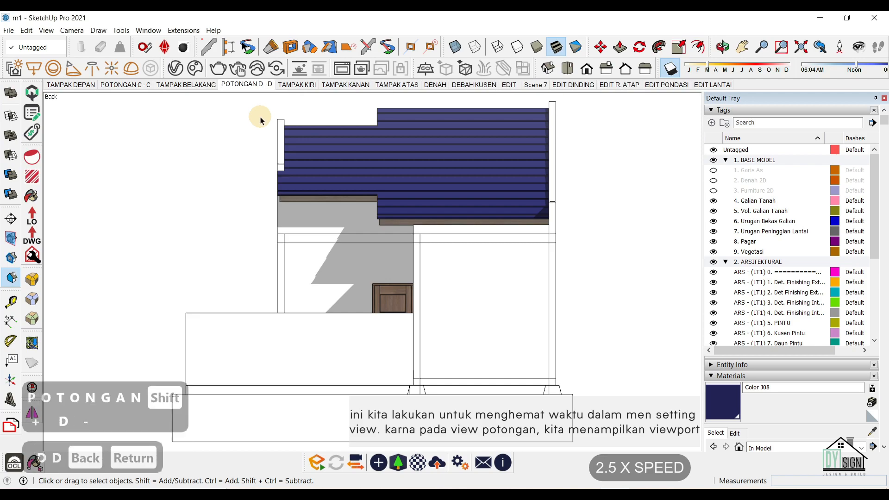
Add a new scene from the TAMPAK KIRI scene and name it "POTONGAN A - A".
left_click(298, 85)
right_click(307, 86)
left_click(363, 117)
right_click(341, 85)
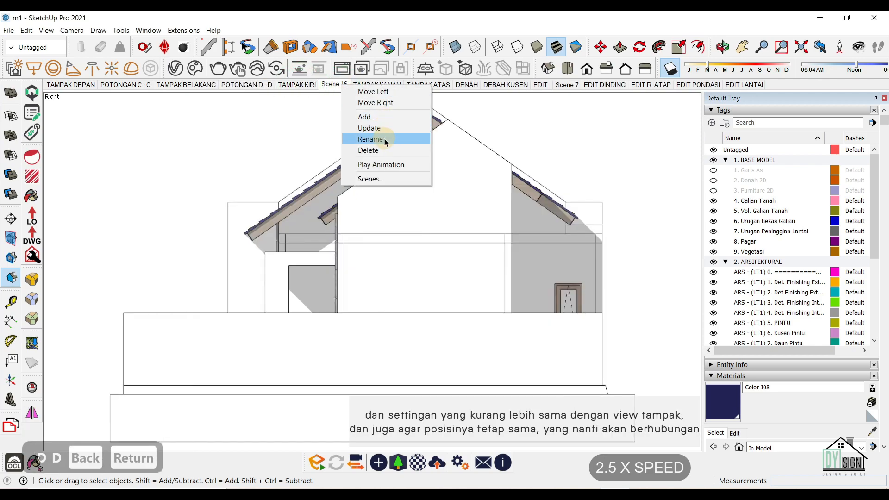
left_click(384, 139)
type("POTONGAN")
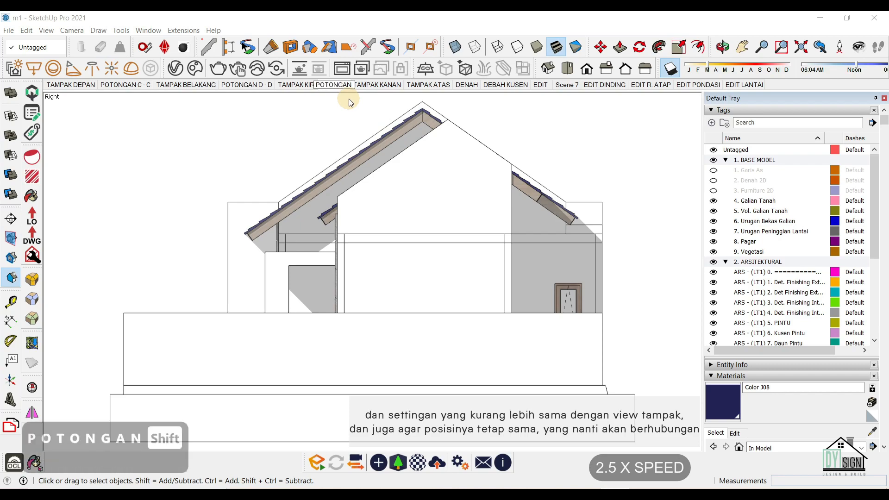
type(" A -")
key("BackSpace")
type("- A")
key("Return")
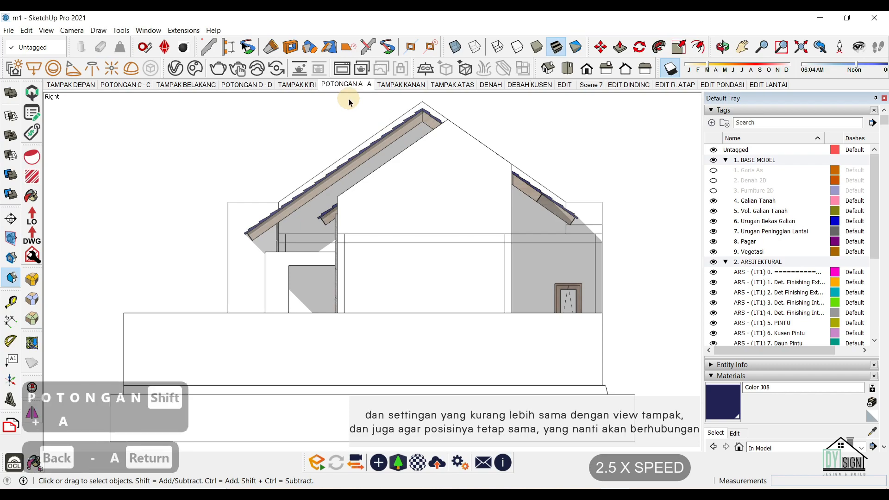
Add a new scene from the TAMPAK KANAN scene and name it "POTONGAN B - B".
left_click(366, 87)
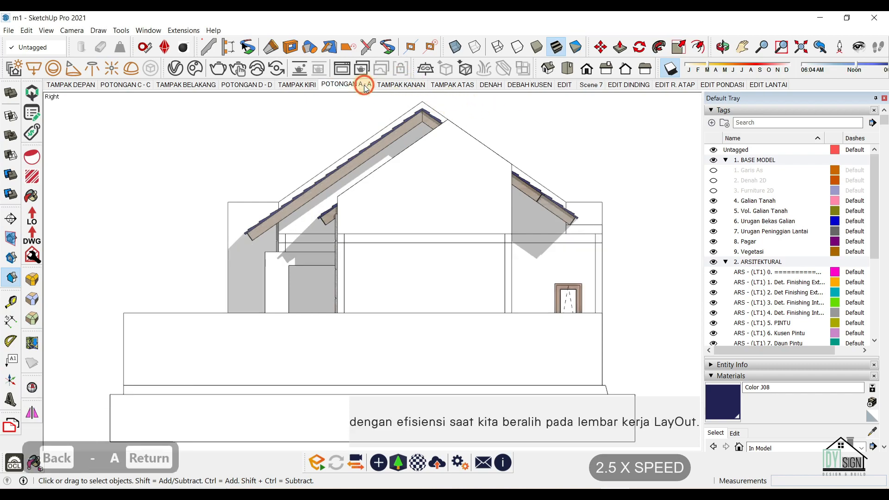
left_click(410, 88)
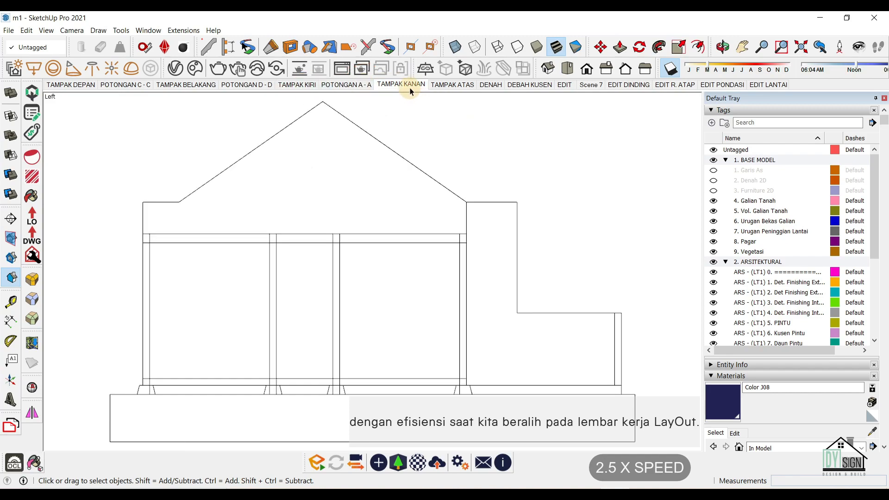
right_click(409, 88)
left_click(462, 118)
right_click(445, 86)
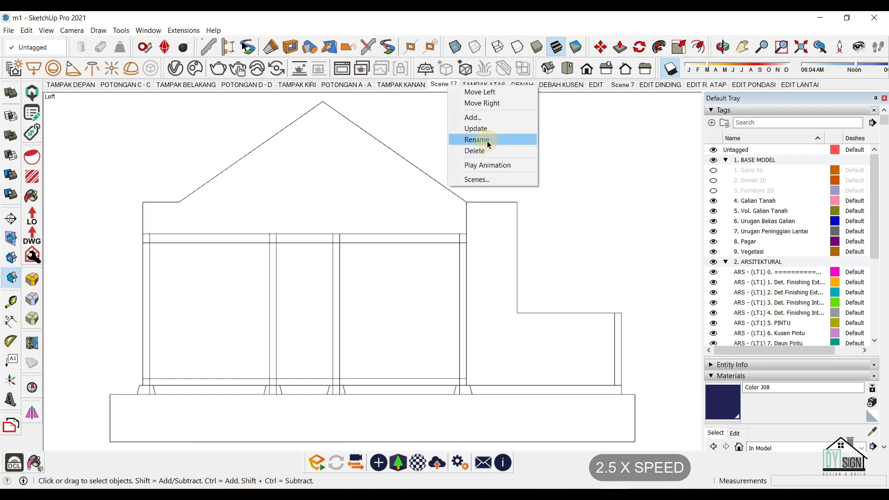
left_click(485, 139)
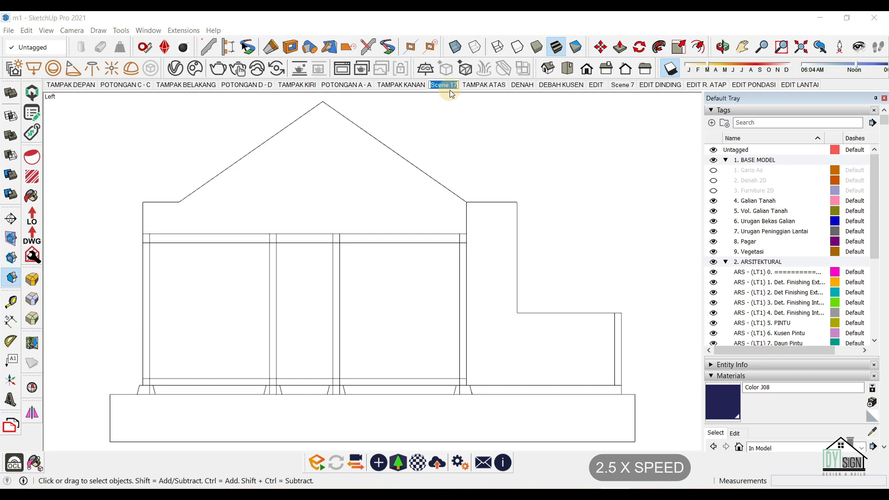
type("POTONGAN")
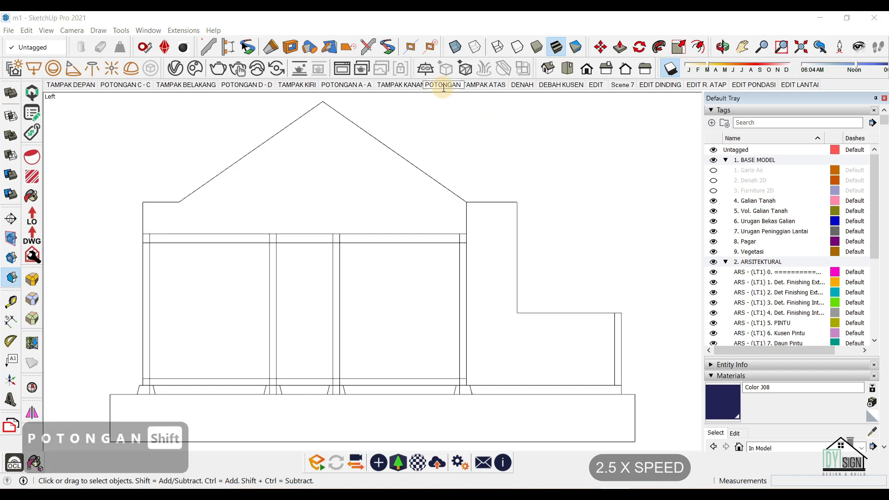
type(" B - V")
key("BackSpace")
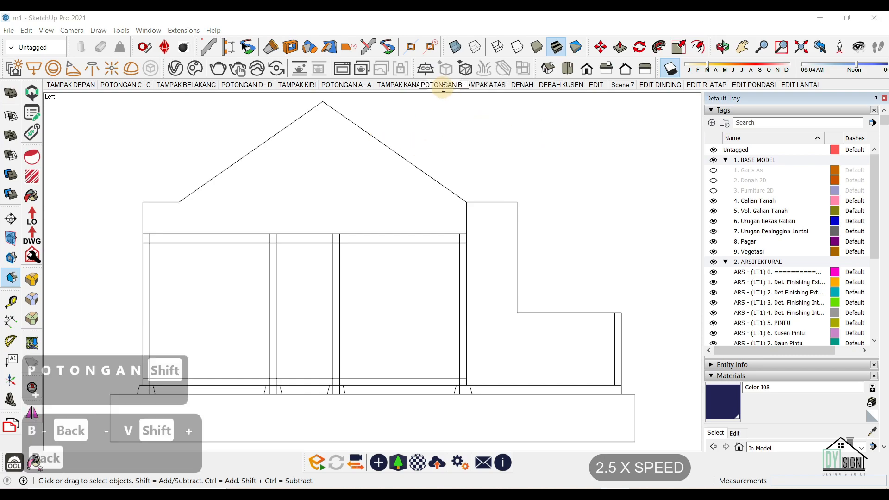
type("B")
key("Return")
Reorder the scenes so that POTONGAN A - A and POTONGAN B - B follow TAMPAK ATAS.
scroll(888, 288, "down", 6)
scroll(888, 288, "up", 5)
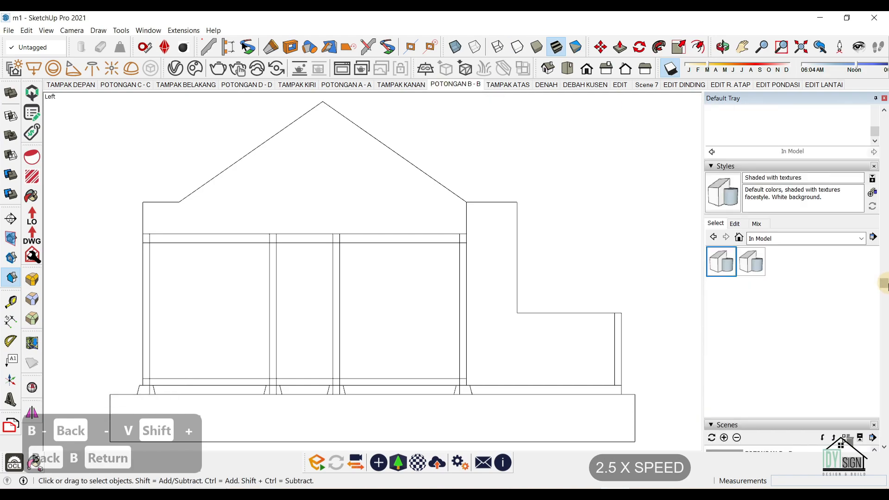
left_click(822, 261)
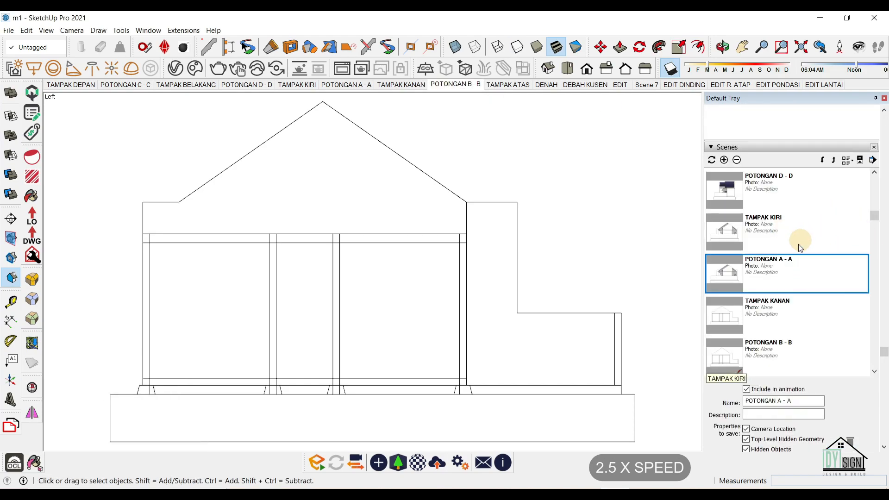
scroll(819, 260, "down", 1)
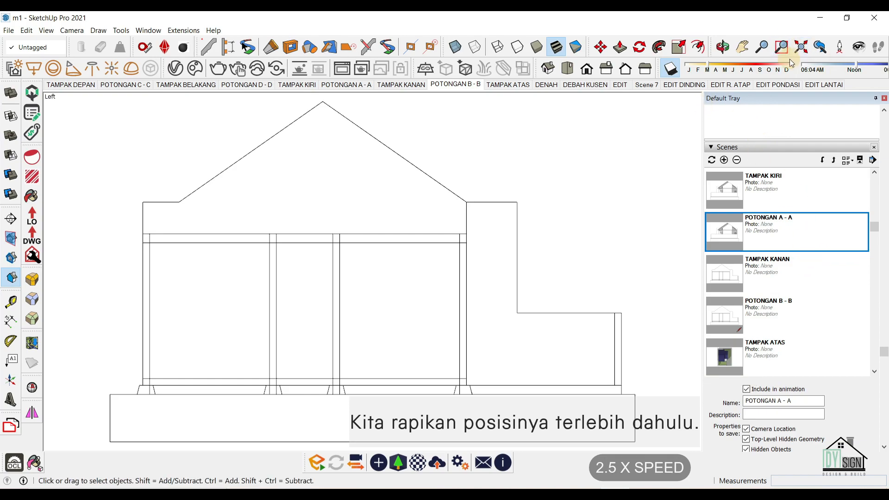
left_click(827, 162)
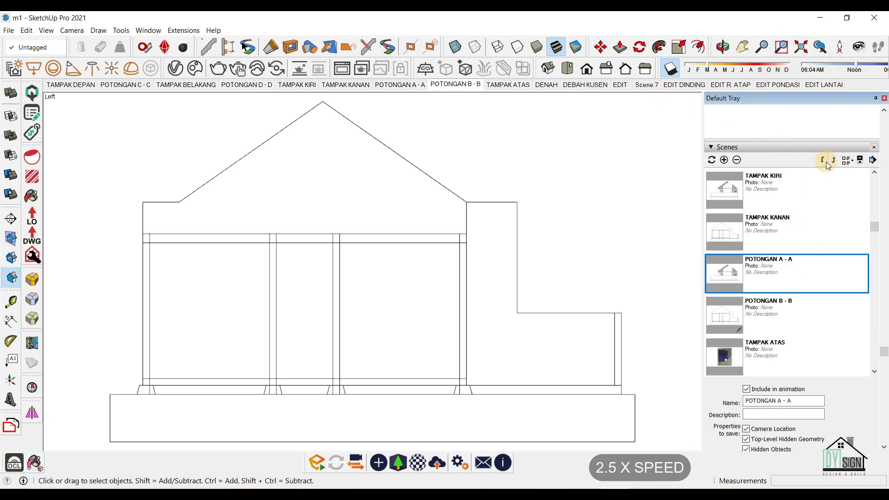
left_click(826, 162)
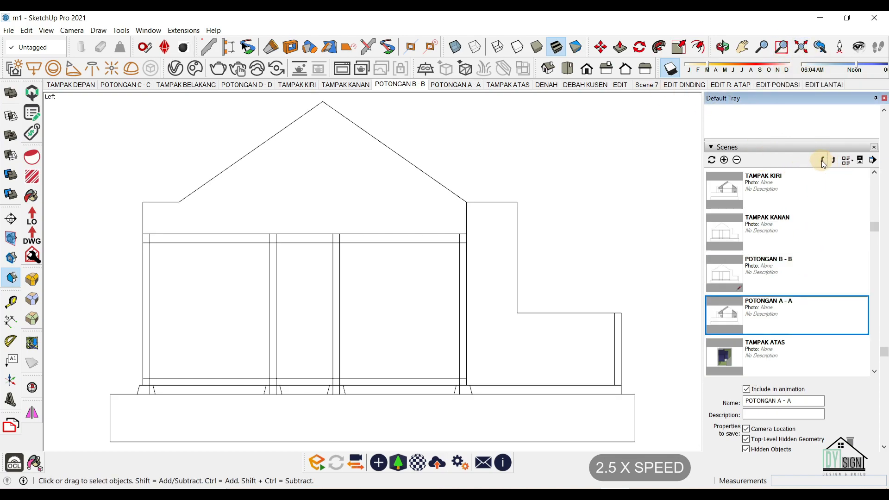
left_click(823, 161)
left_click(410, 85)
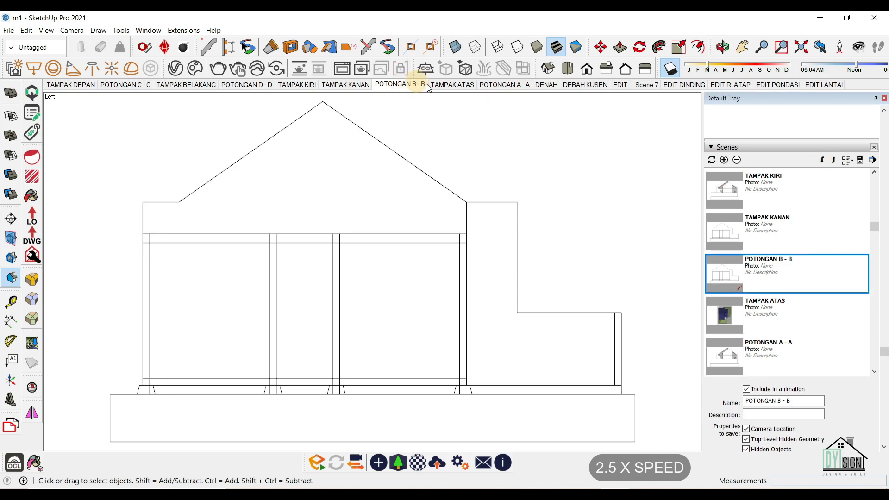
left_click(824, 161)
left_click(824, 162)
Move the POTONGAN C - C scene down the scene order to directly after POTONGAN B - B.
left_click(125, 85)
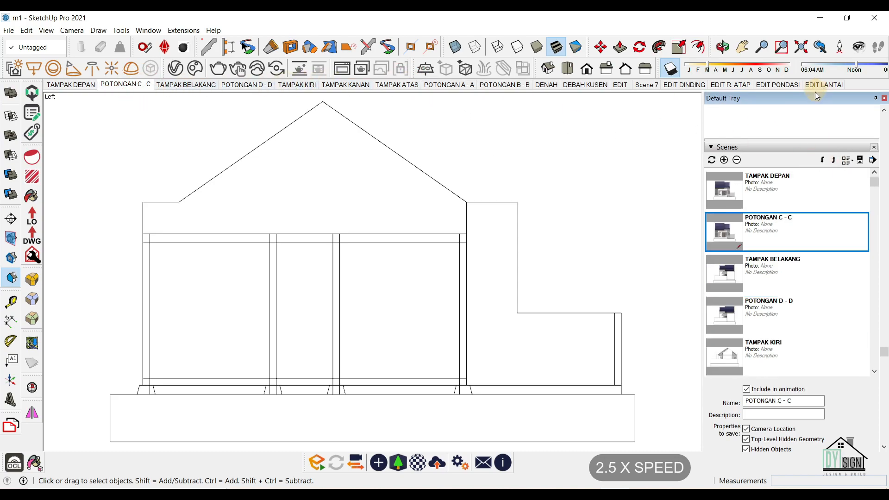
left_click(824, 160)
left_click(824, 160)
left_click(824, 160)
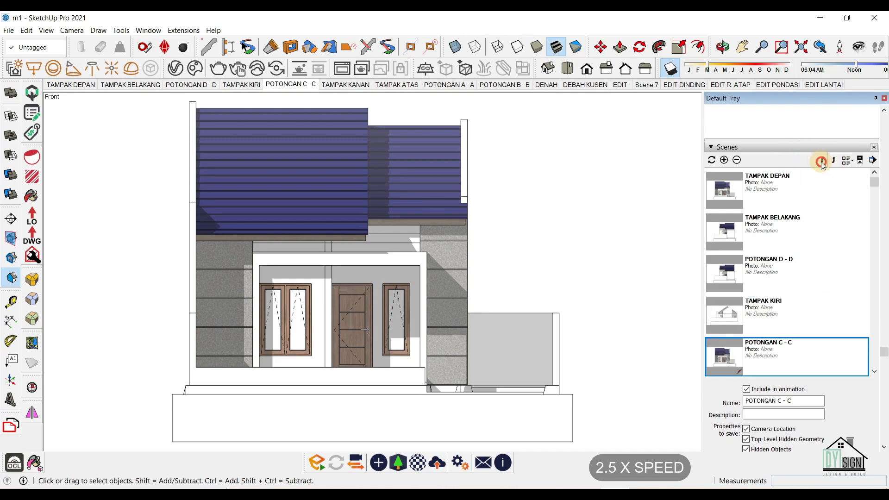
left_click(824, 161)
left_click(824, 161)
left_click(824, 161)
left_click(824, 161)
Move the POTONGAN D - D scene down the scene order to directly after POTONGAN C - C.
left_click(204, 87)
left_click(824, 160)
left_click(824, 160)
left_click(824, 161)
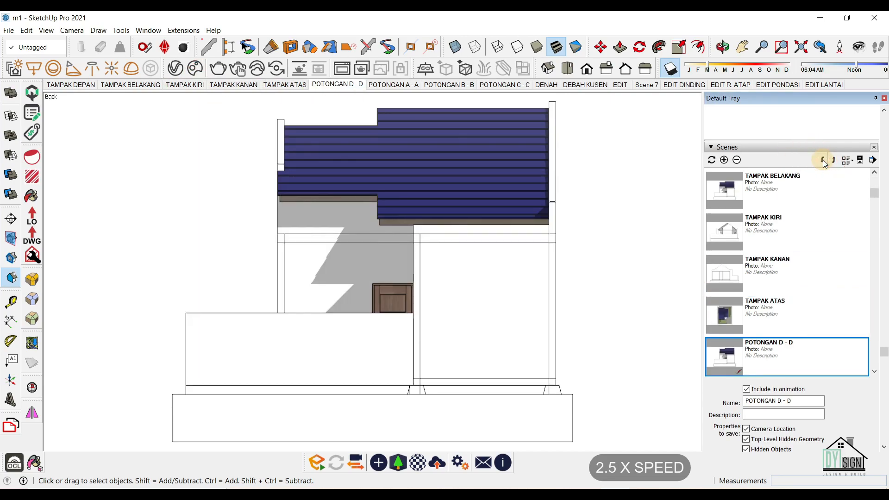
left_click(824, 160)
left_click(824, 160)
left_click(824, 161)
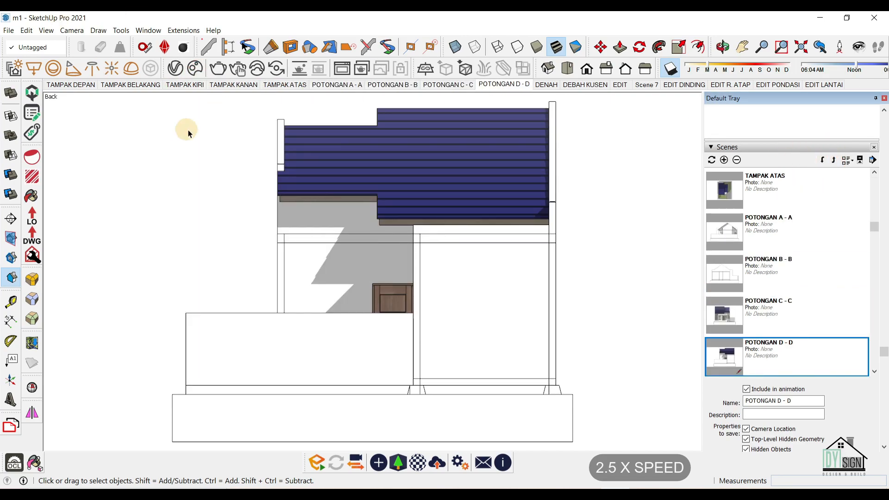
Switch to the POTONGAN A - A scene and place a section plane on the flat side wall of the house.
left_click(319, 84)
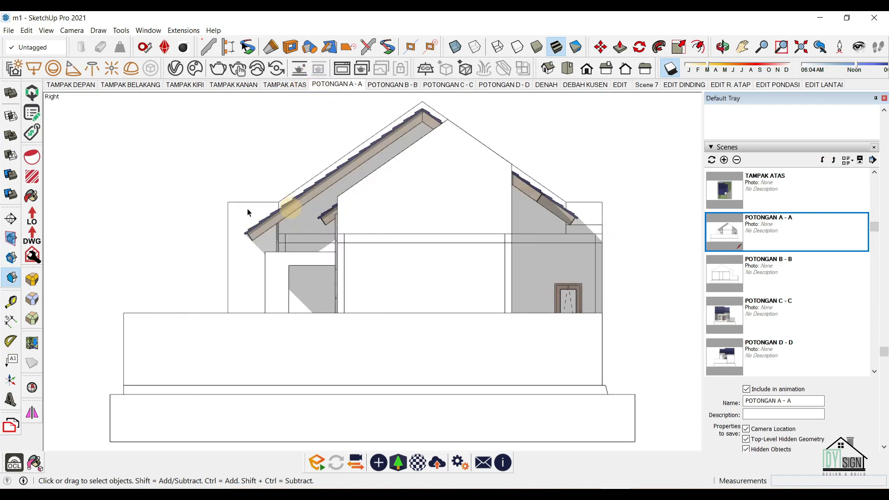
left_click(669, 70)
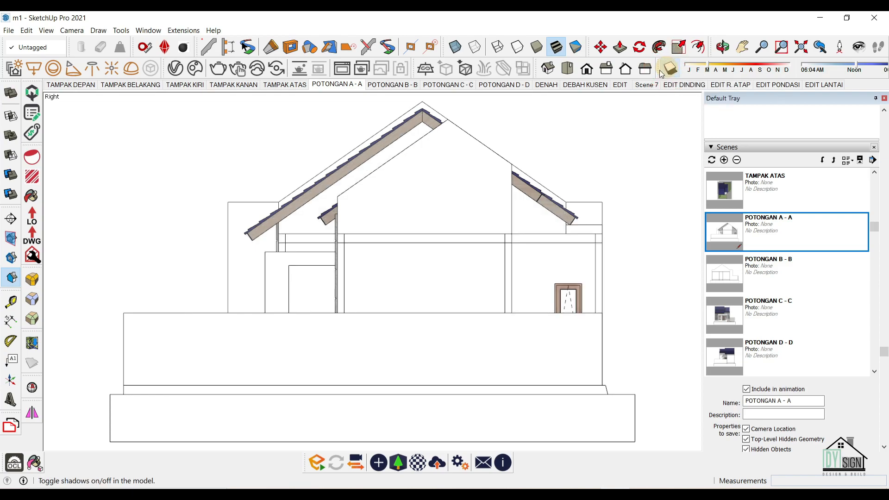
left_click(670, 69)
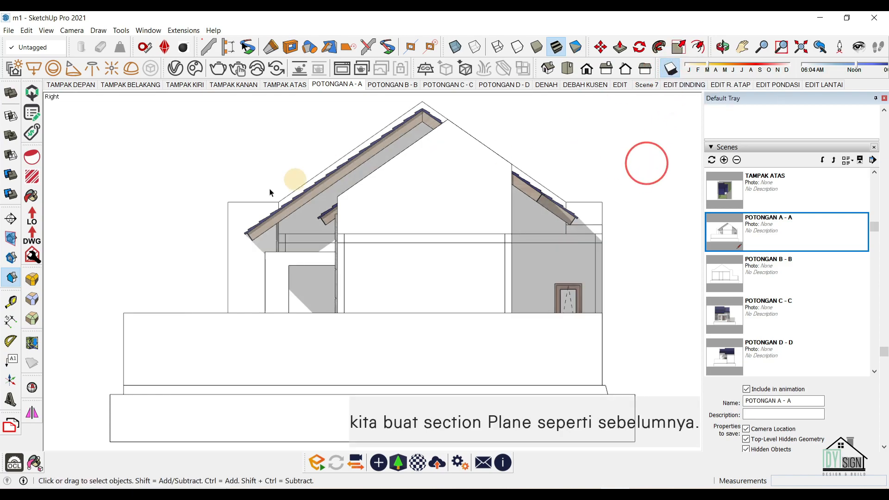
left_click(11, 223)
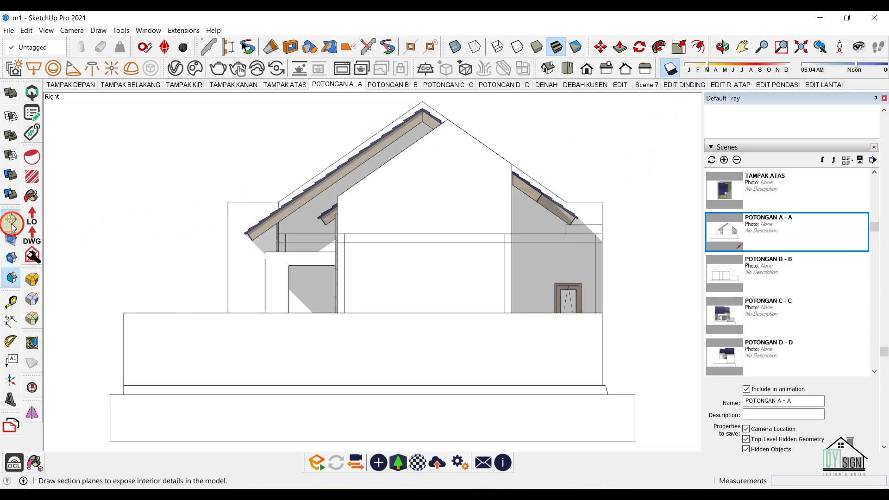
left_click(423, 226)
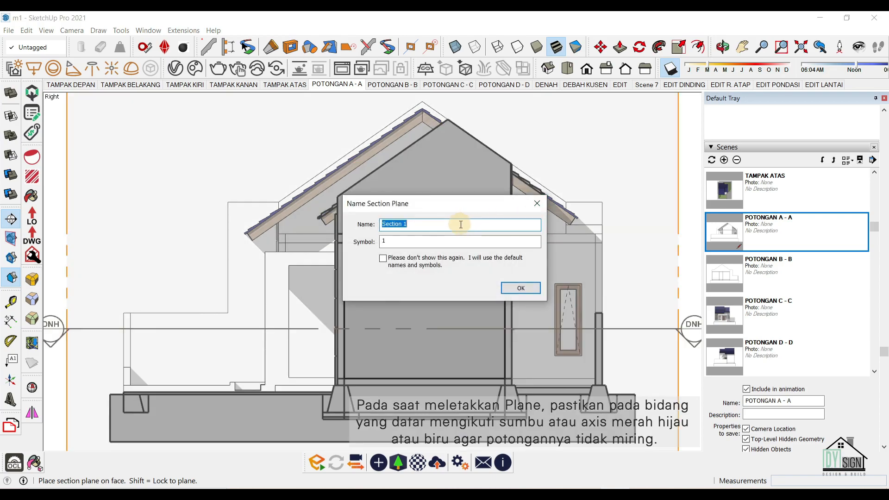
Name the new section plane "POTONGAN A - A" and give it the symbol "A-A".
type("P")
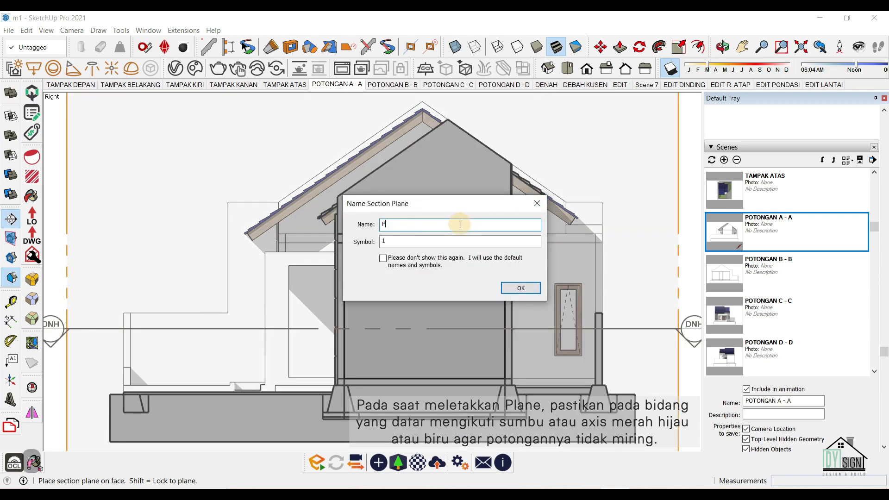
type("OTM")
key("shift+BackSpace")
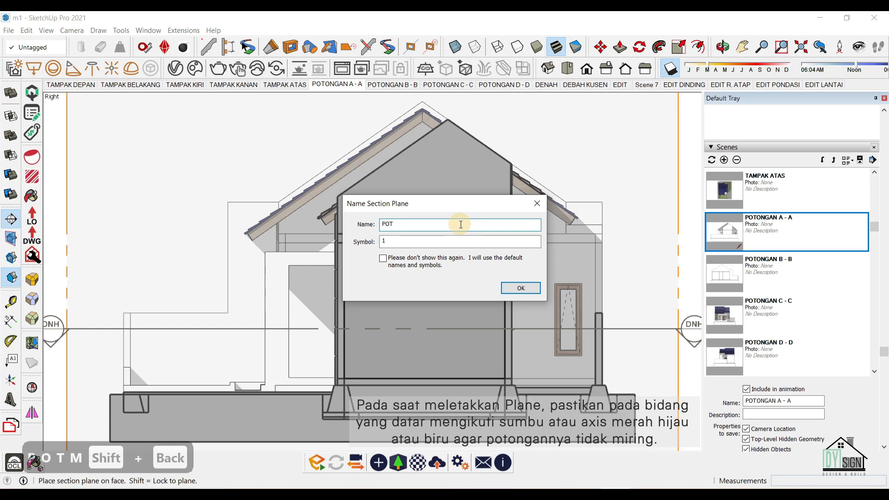
type("ONGAN C")
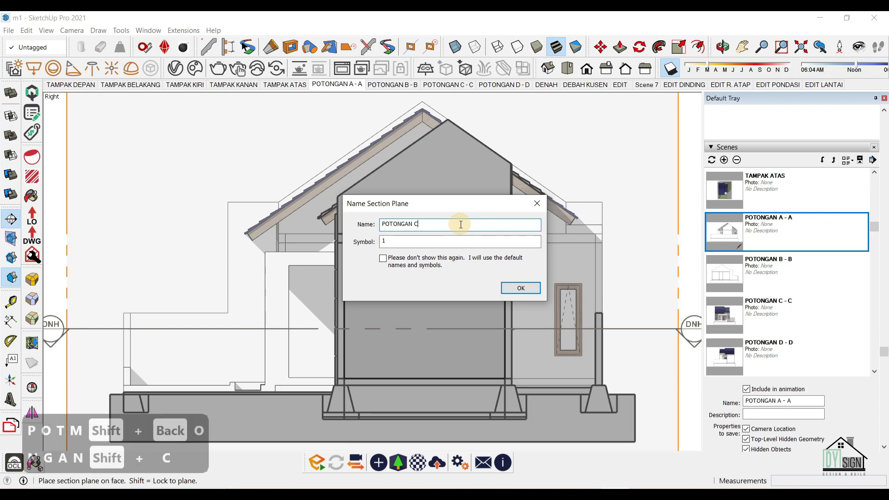
key("BackSpace")
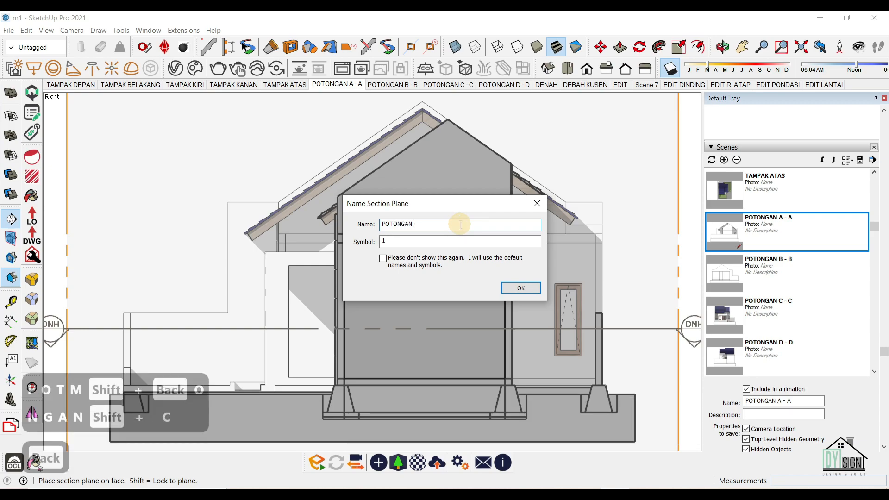
type("A - A")
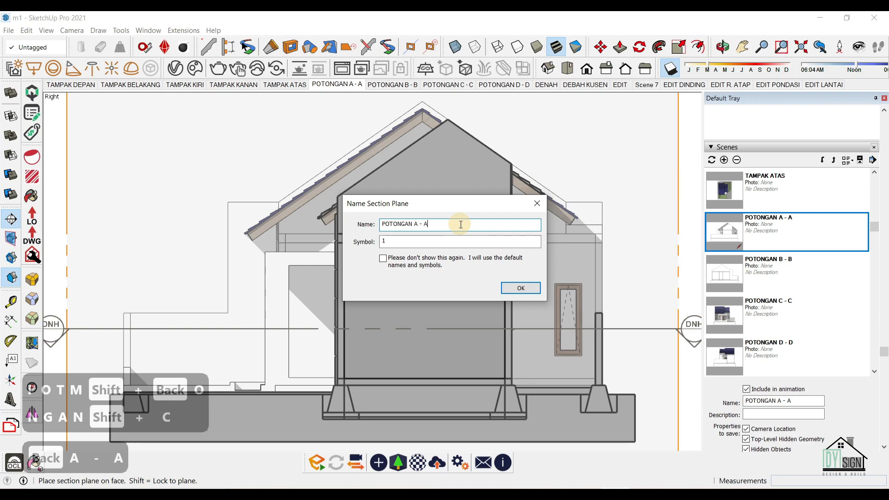
key("Tab")
type("A")
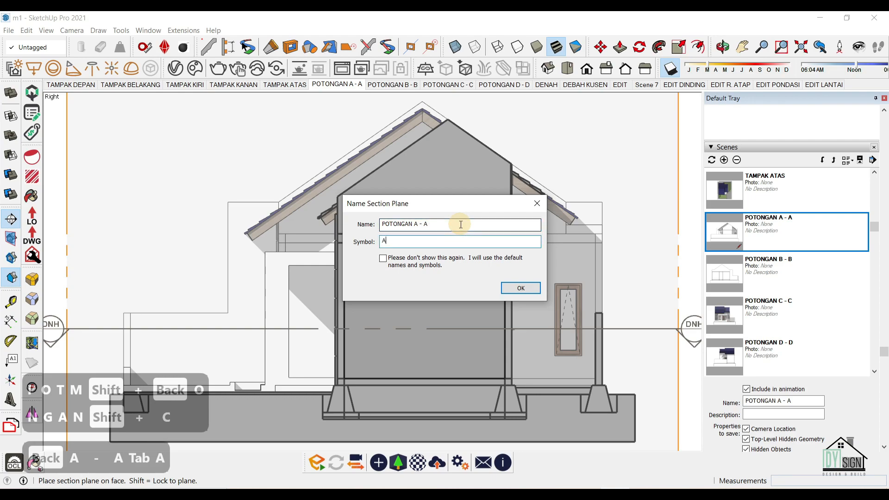
type("-A")
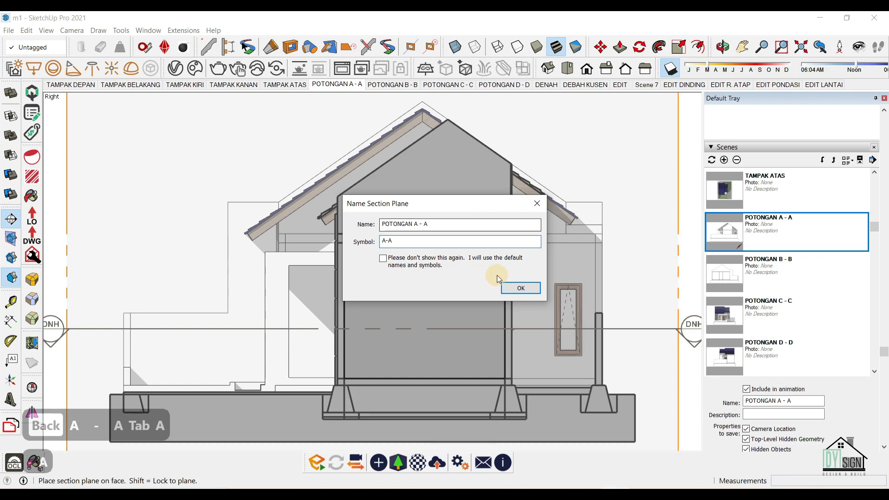
left_click(519, 286)
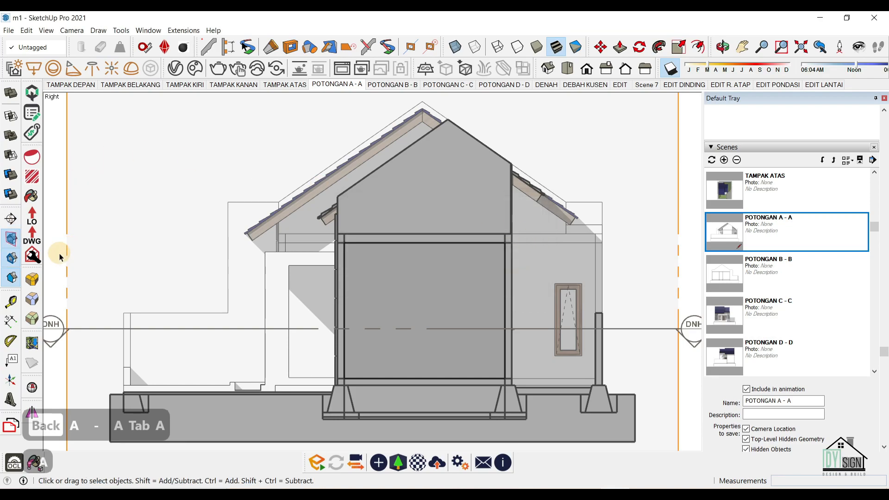
Select the DNH section plane and move the Outliner below Fog in the Default Tray.
left_click(57, 327)
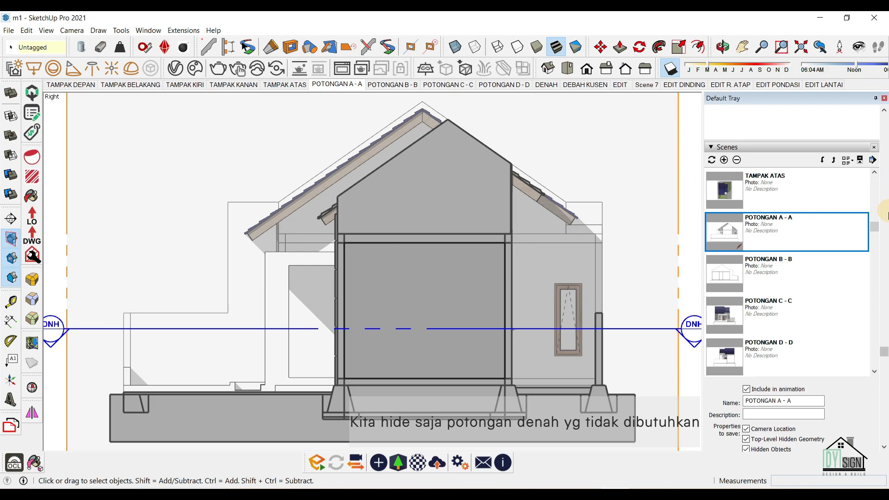
scroll(887, 320, "down", 10)
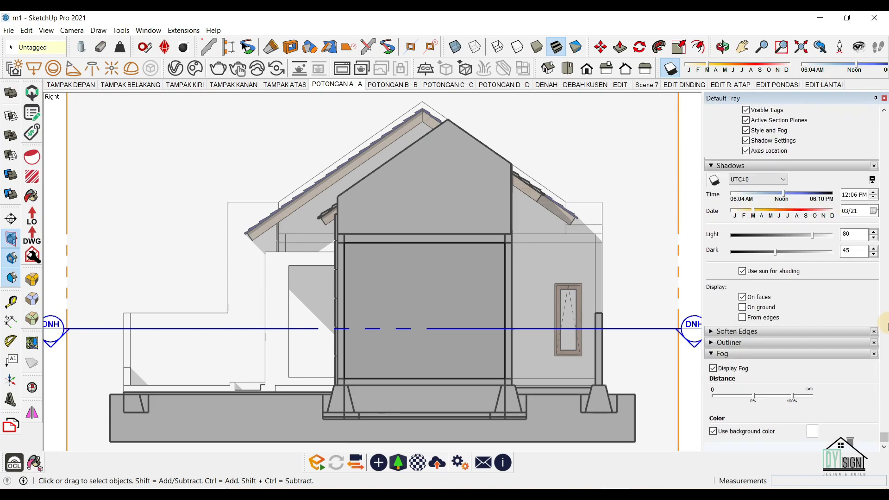
left_click(794, 358)
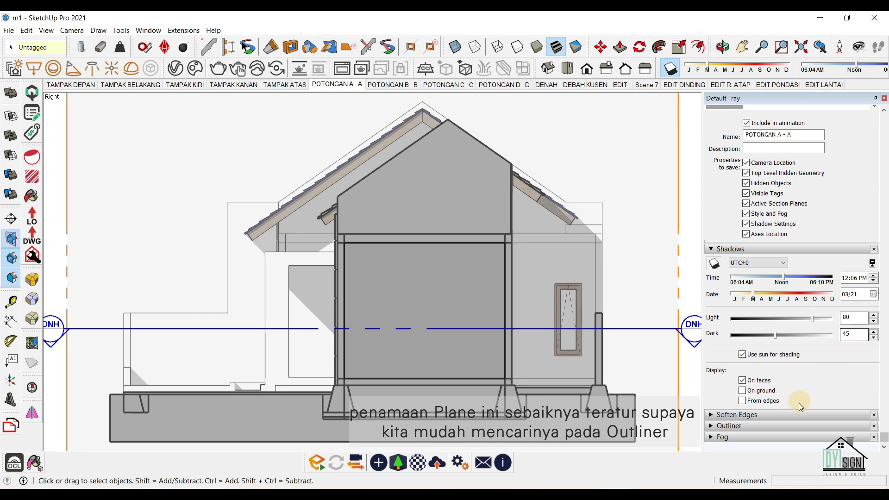
left_click(763, 425)
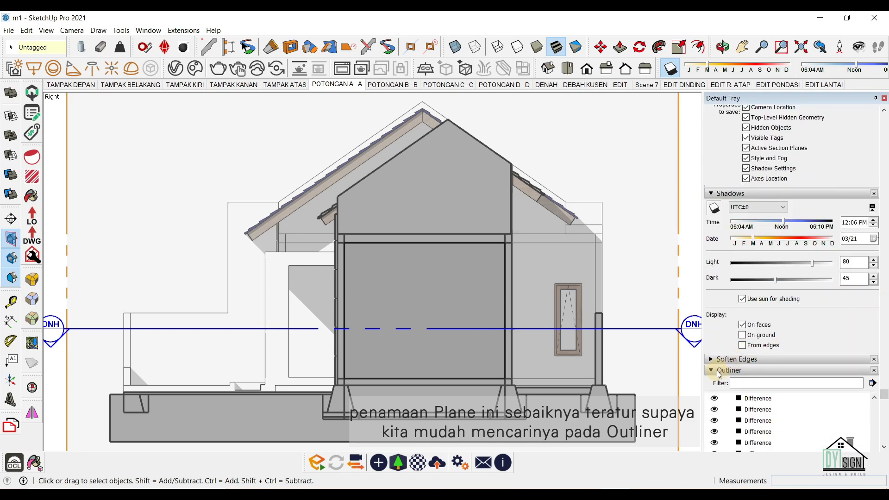
left_click(719, 374)
left_click_drag(728, 423, 728, 436)
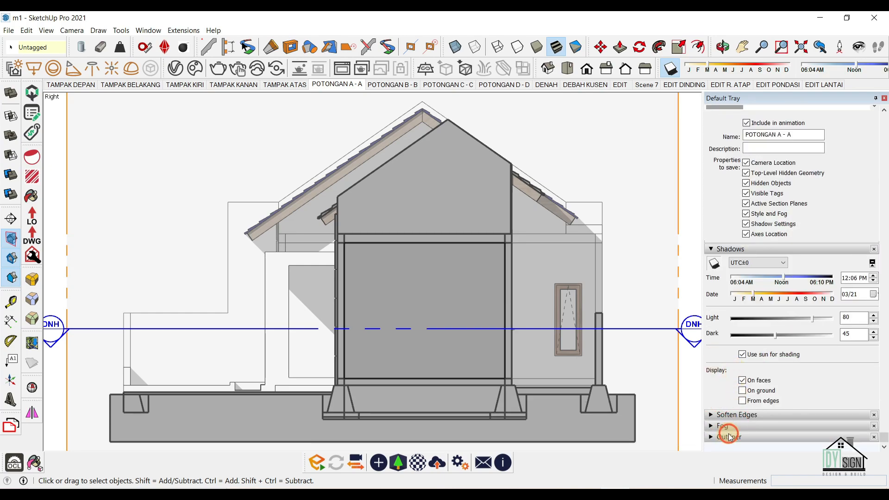
Hide the POTONGAN DENAH section plane through its visibility setting in the Outliner.
left_click(729, 434)
scroll(886, 278, "down", 5)
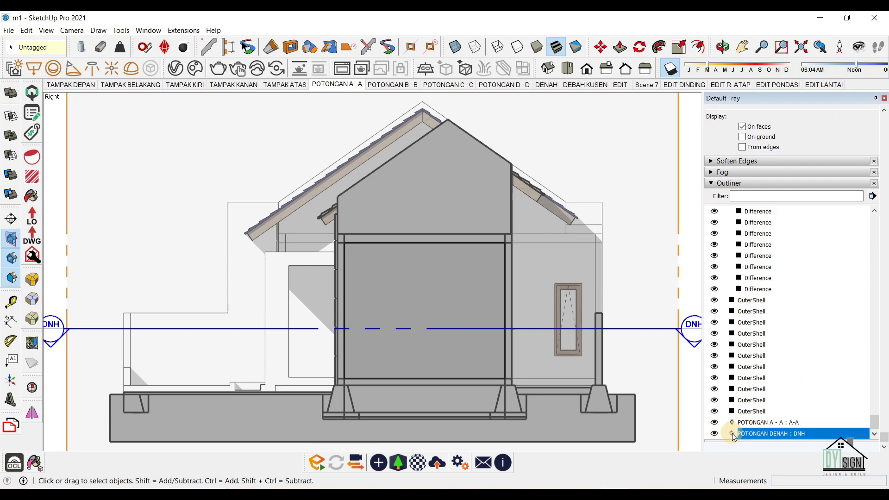
left_click(715, 434)
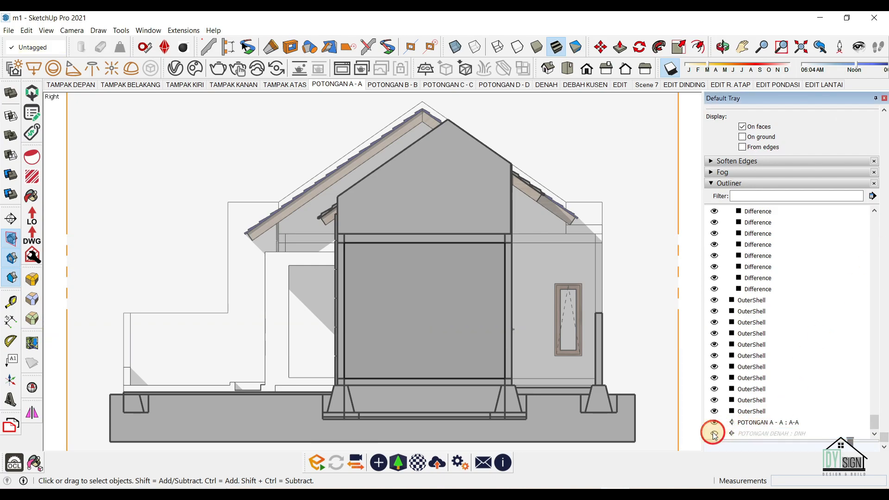
Turn off the display of section planes and update the POTONGAN A - A scene, saving the changes as a new style.
left_click(632, 137)
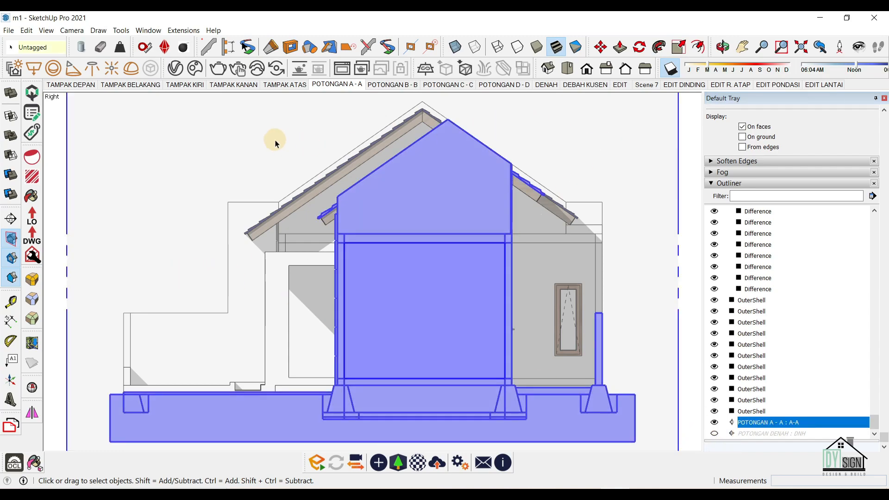
left_click(9, 238)
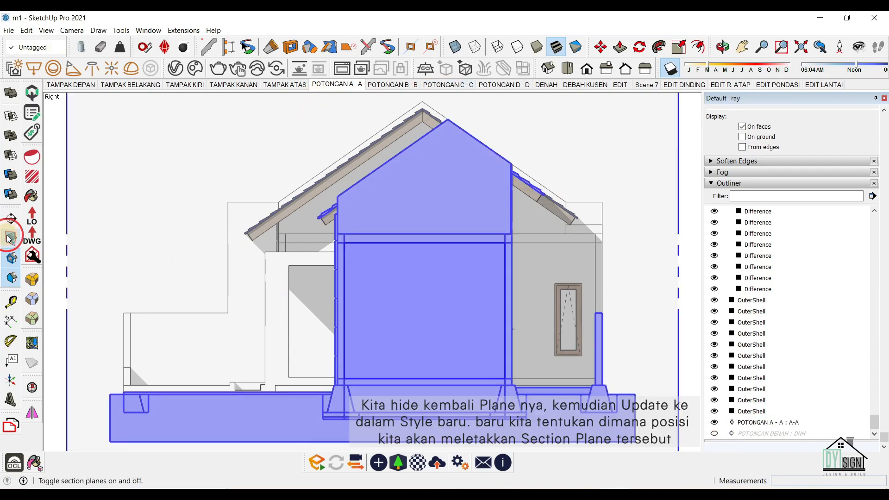
left_click(337, 86)
right_click(335, 88)
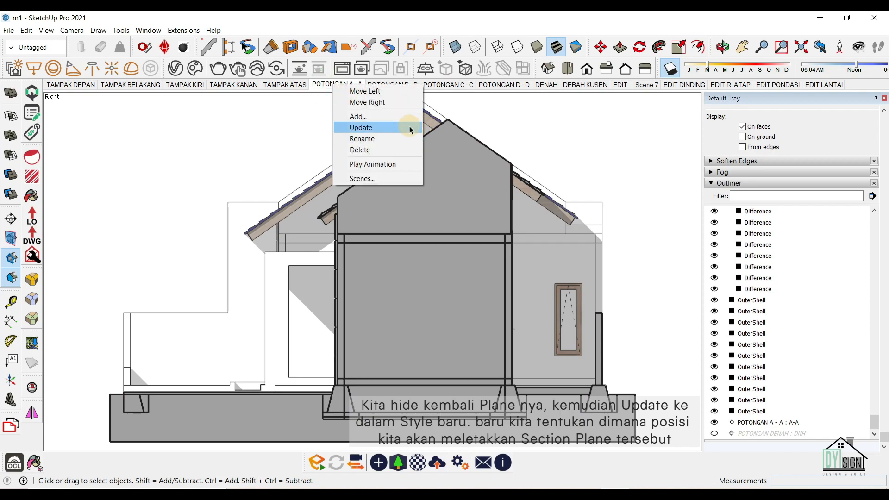
left_click(411, 125)
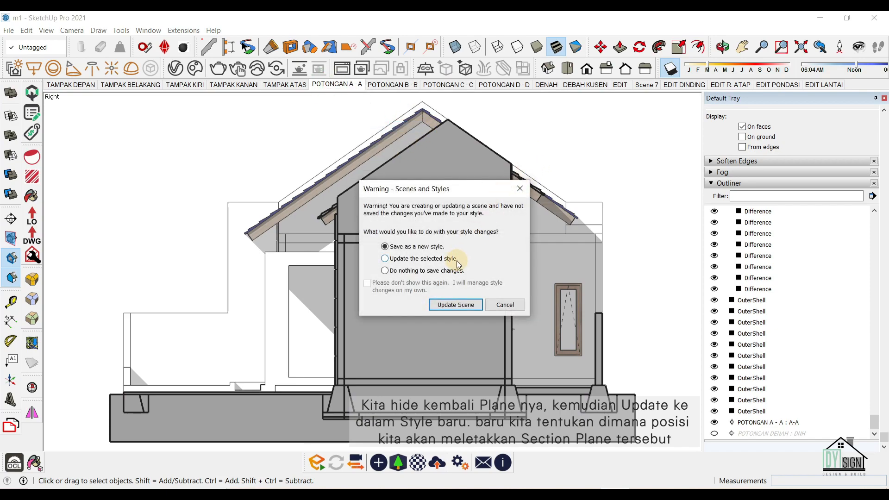
left_click(465, 304)
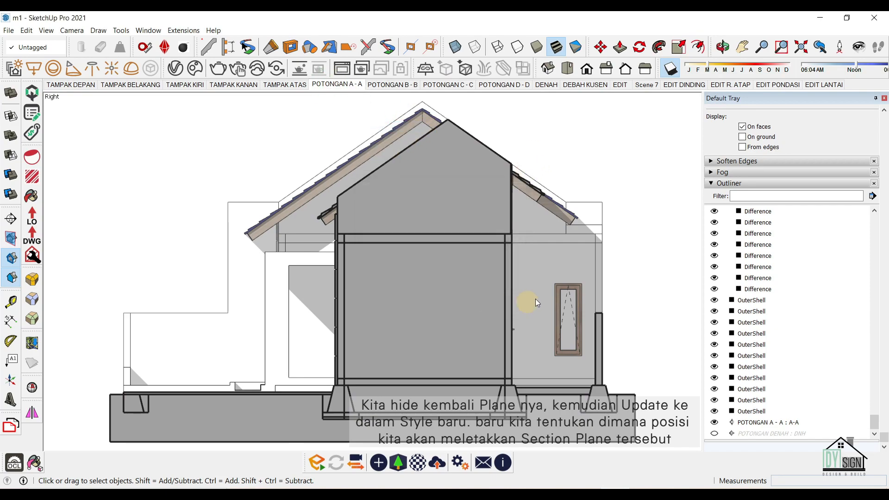
Show section planes again and move the A-A section plane about 4.98 m into the house so it cuts through the rooms.
left_click(7, 244)
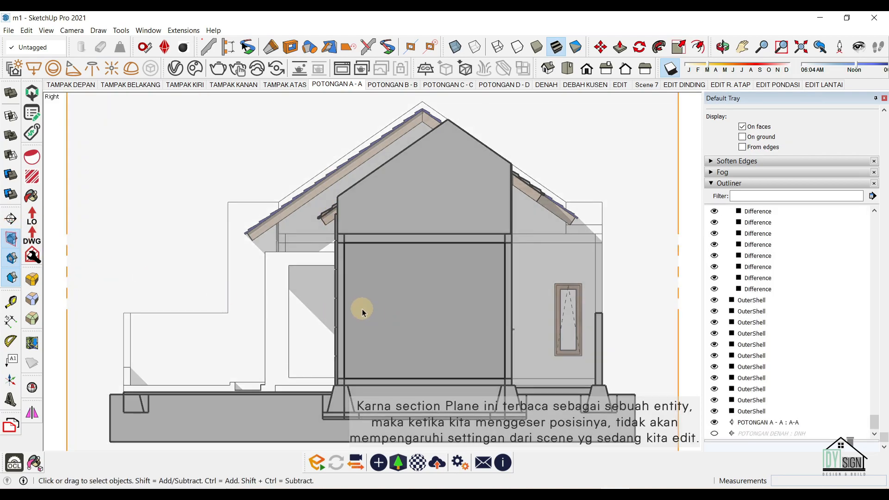
left_click(167, 171)
middle_click_drag(413, 247, 518, 369)
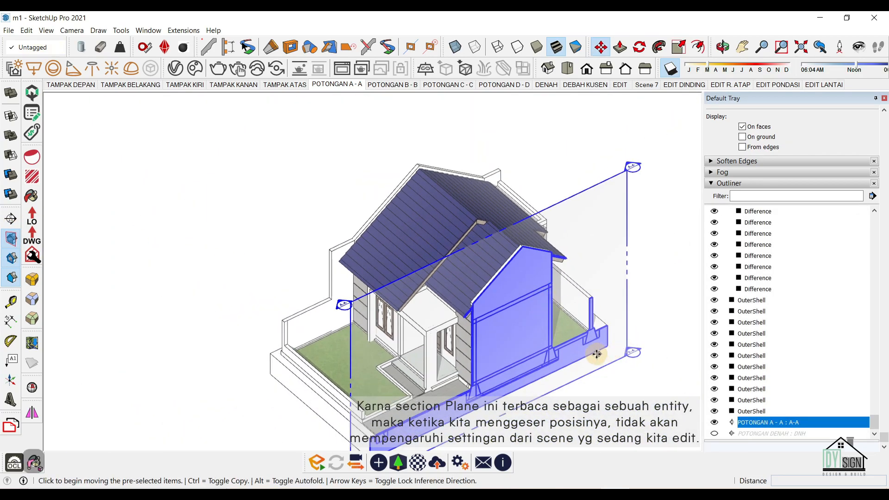
scroll(597, 354, "up", 3)
left_click(587, 376)
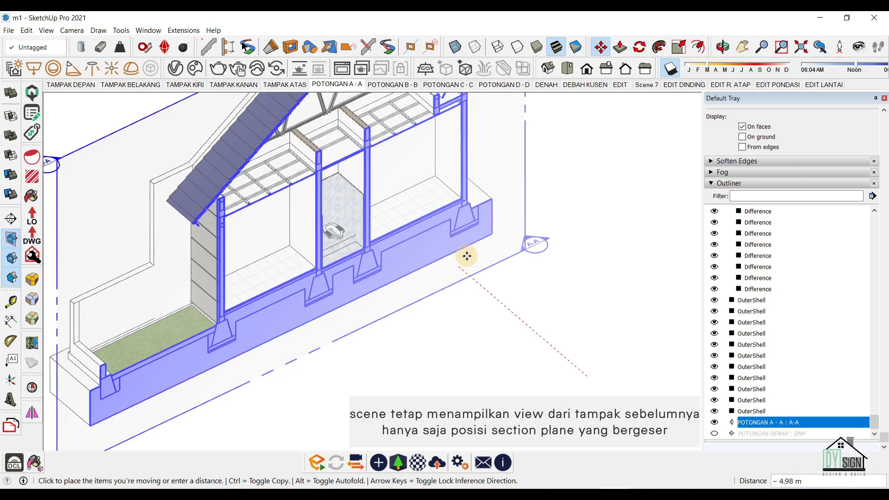
left_click(467, 256)
key("space")
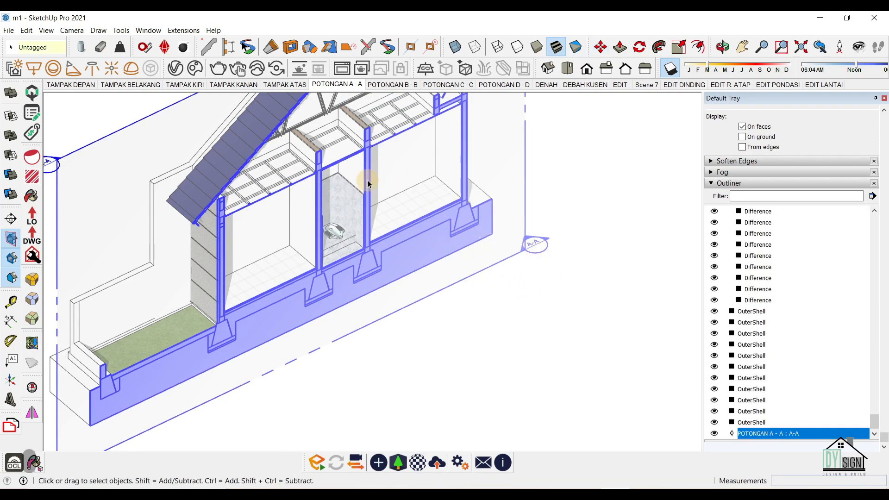
Return to the POTONGAN A - A scene, turn off shadows and update the scene.
left_click(346, 86)
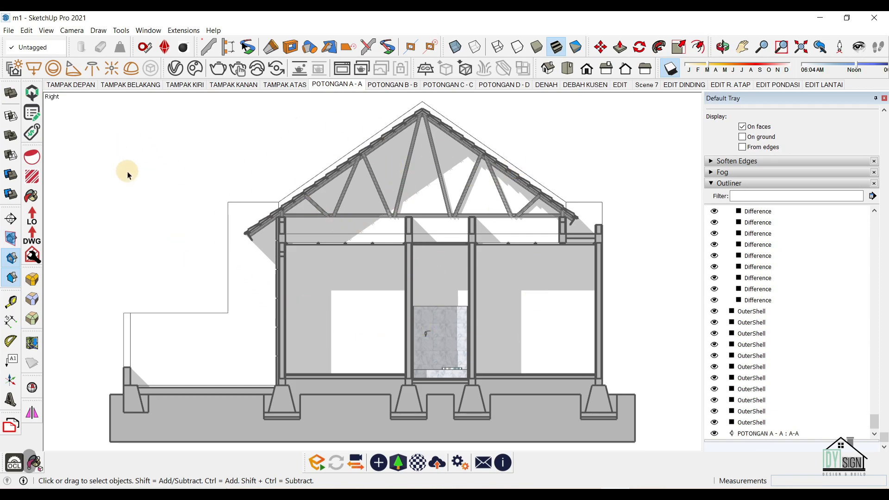
left_click(669, 69)
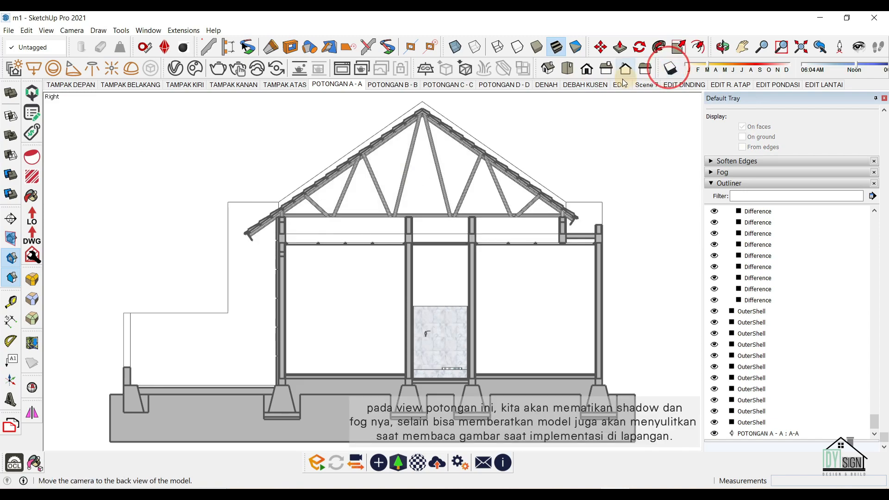
right_click(345, 96)
left_click(366, 122)
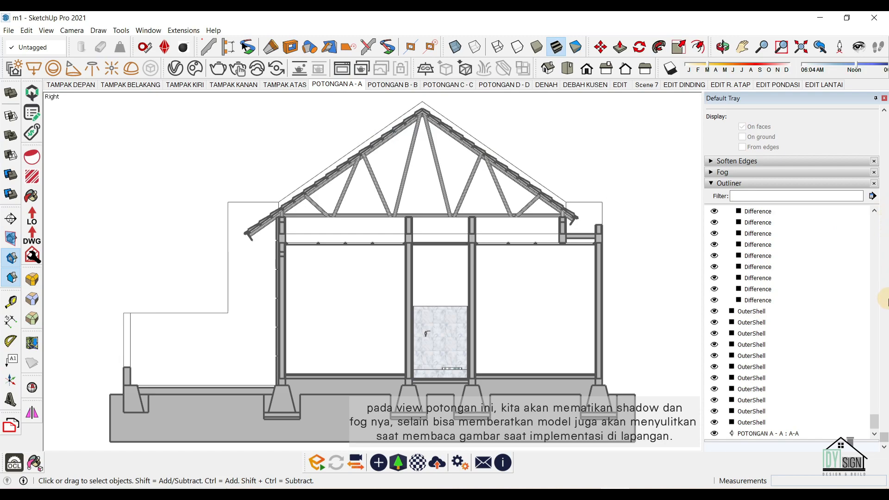
Turn off fog and update the POTONGAN A - A scene with this change.
left_click(756, 185)
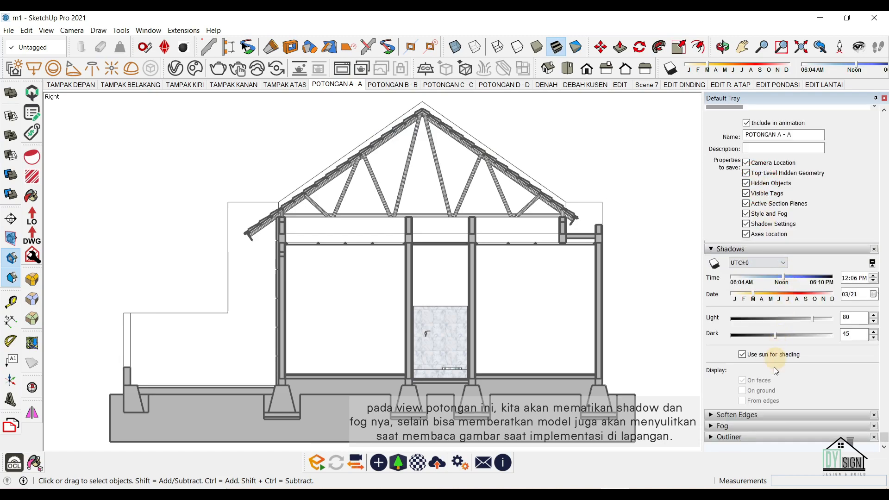
left_click(750, 427)
left_click(714, 441)
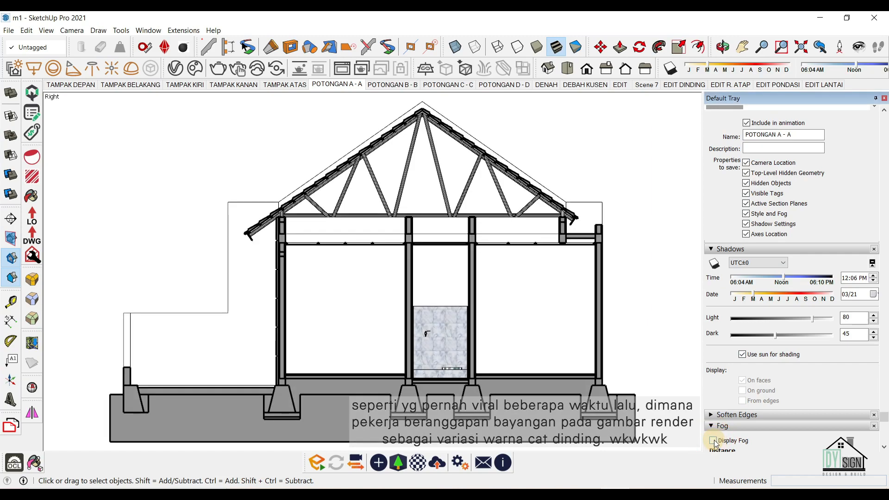
right_click(331, 84)
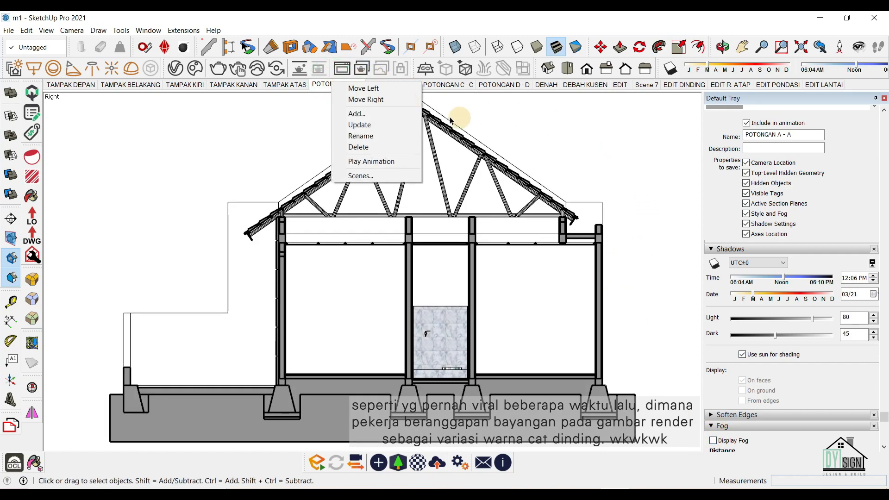
left_click(397, 125)
Switch to the POTONGAN B - B scene with section planes shown and hide the POTONGAN DENAH and POTONGAN A - A planes.
left_click(381, 85)
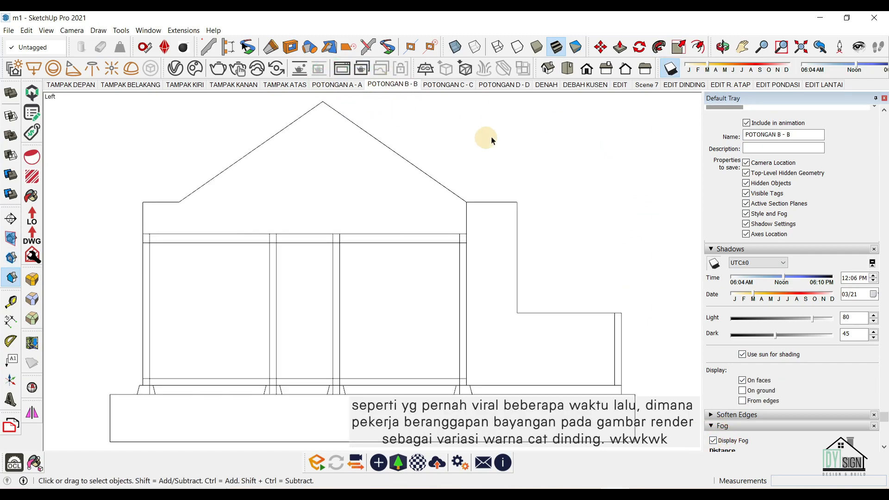
left_click(11, 239)
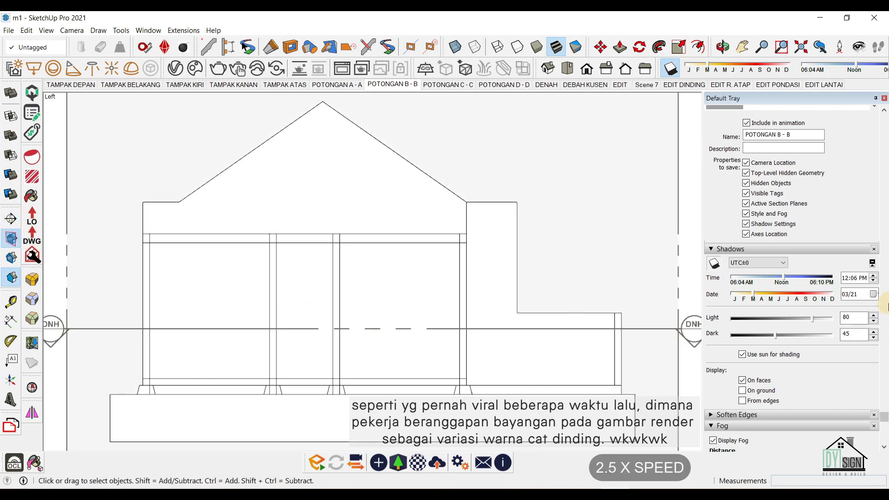
scroll(885, 324, "down", 3)
left_click(663, 329)
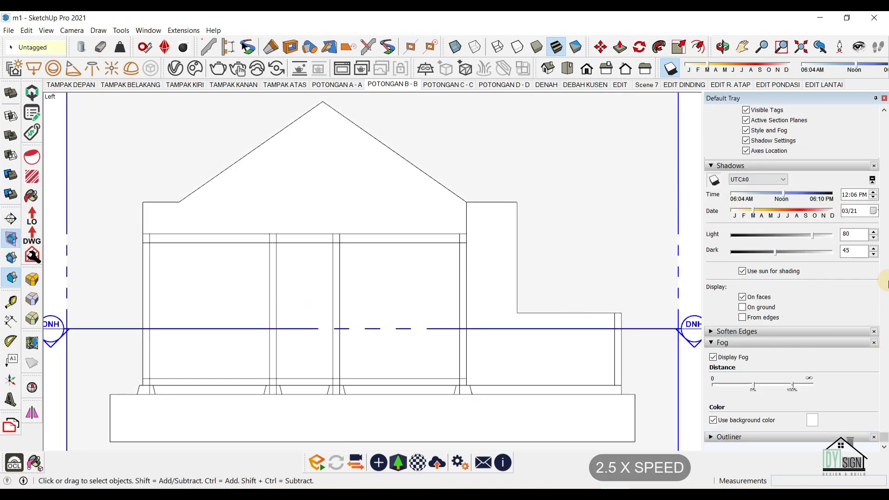
left_click(829, 438)
left_click(713, 422)
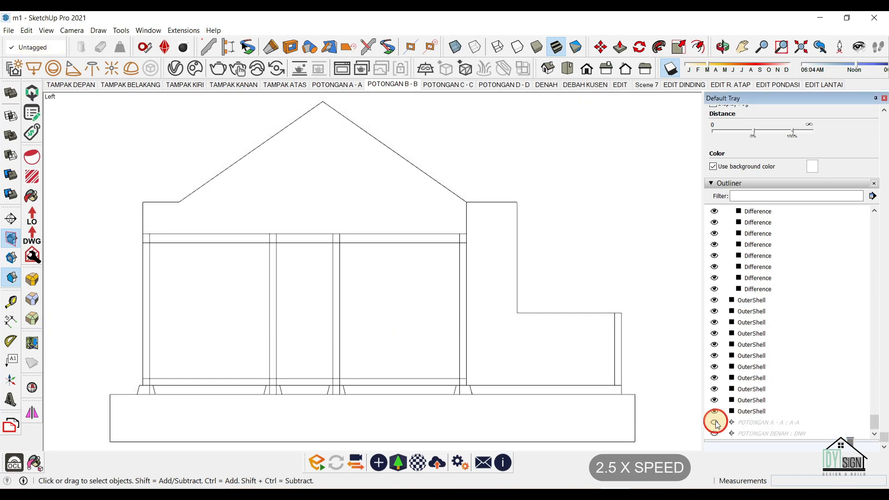
Place a section plane on the flat side wall, named "POTONGAN B-B" with the symbol "B-B".
left_click(9, 217)
left_click(328, 192)
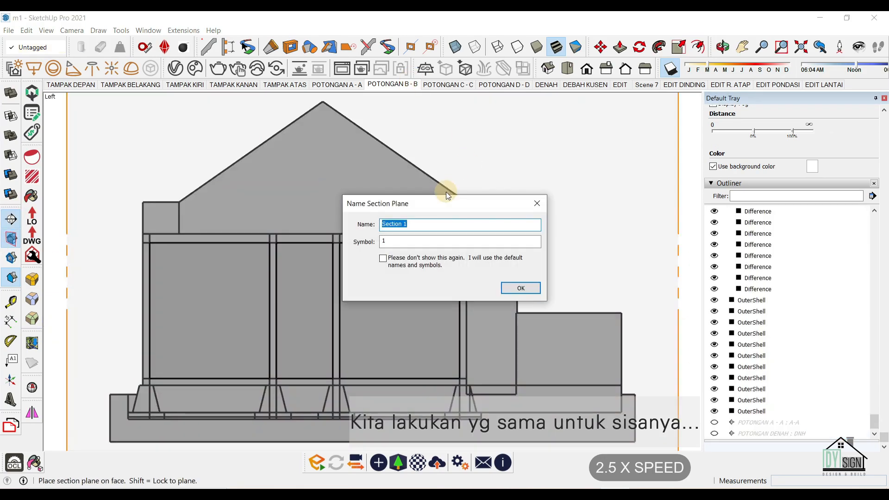
type("POTONGAN B-B")
key("Tab")
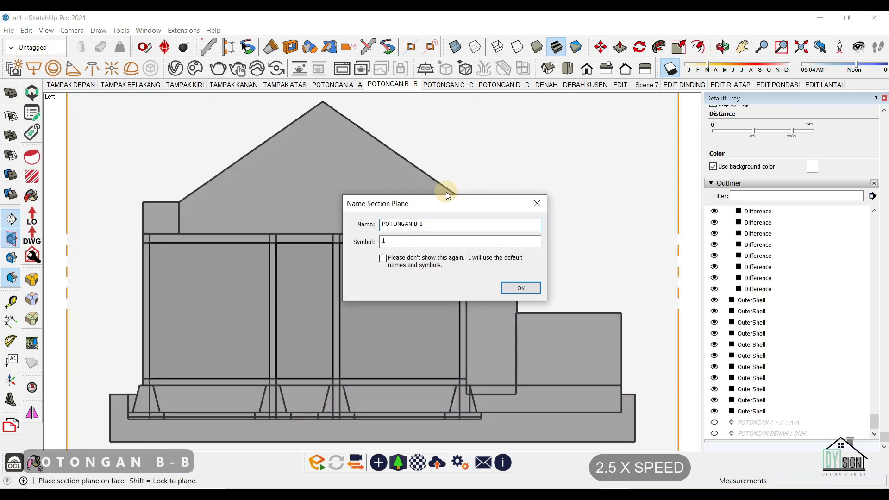
type("B-B")
key("Return")
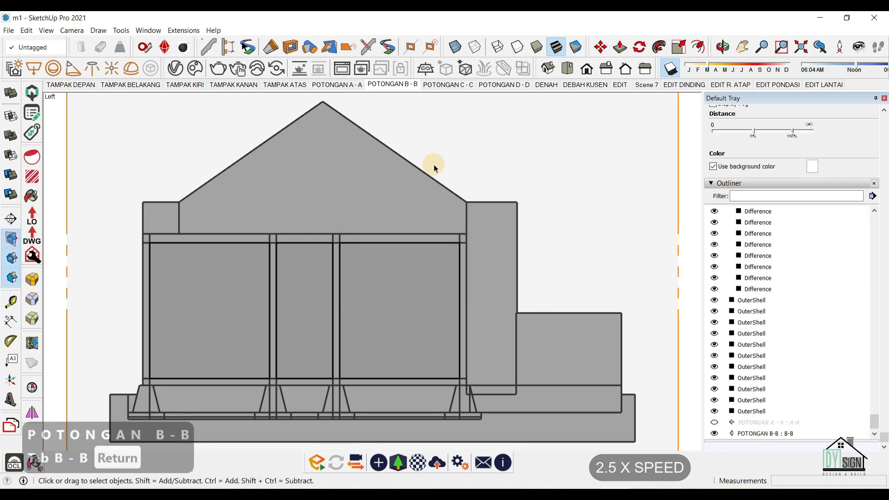
Move the B-B section plane about 4.13 m into the house and return to the POTONGAN B - B scene.
middle_click_drag(434, 165, 582, 347)
key("m")
left_click(619, 375)
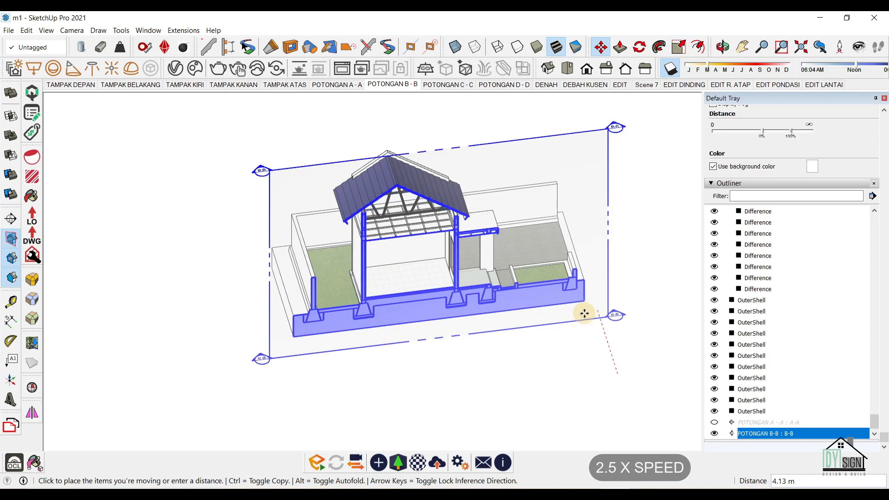
left_click(585, 310)
left_click(392, 84)
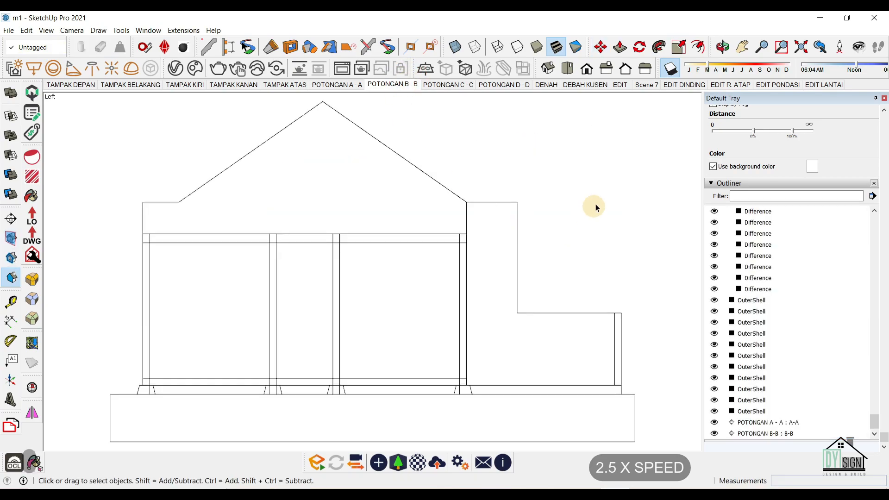
Rename the POTONGAN A - A section plane as "POTONGAN A-A" and hide it together with the POTONGAN DENAH plane.
right_click(743, 425)
left_click(769, 412)
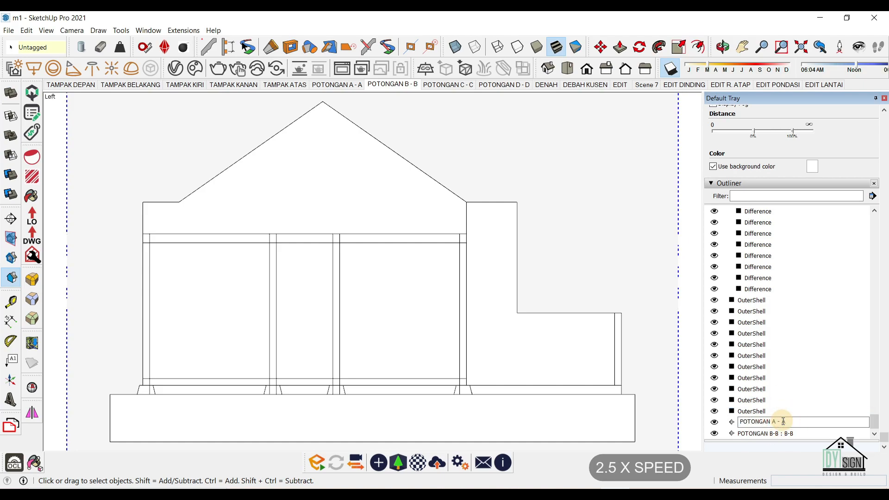
key("BackSpace")
key("BackSpace")
key("Return")
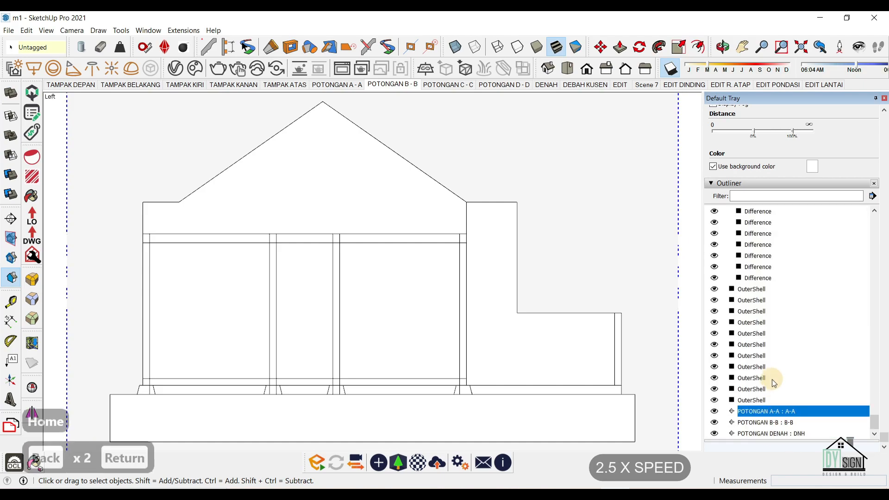
left_click(715, 411)
left_click(715, 433)
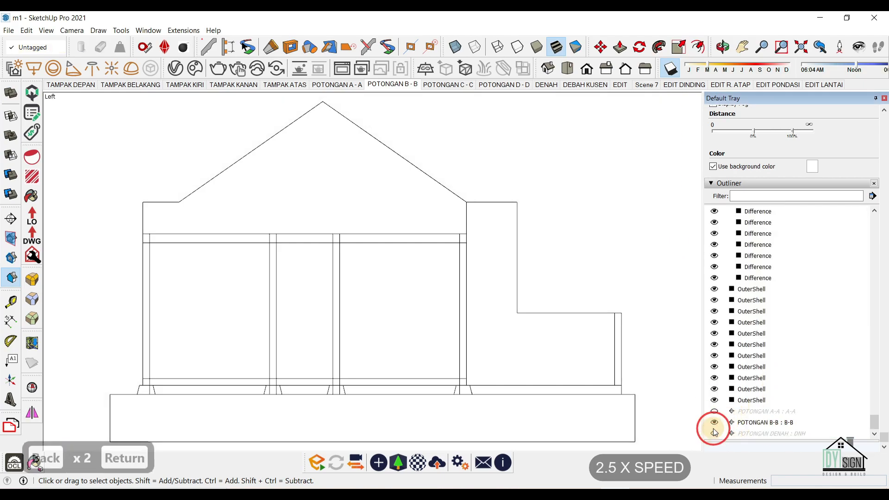
Activate the cut of the B-B section plane and turn the display of section planes back off.
left_click(10, 238)
double_click(551, 164)
left_click(10, 238)
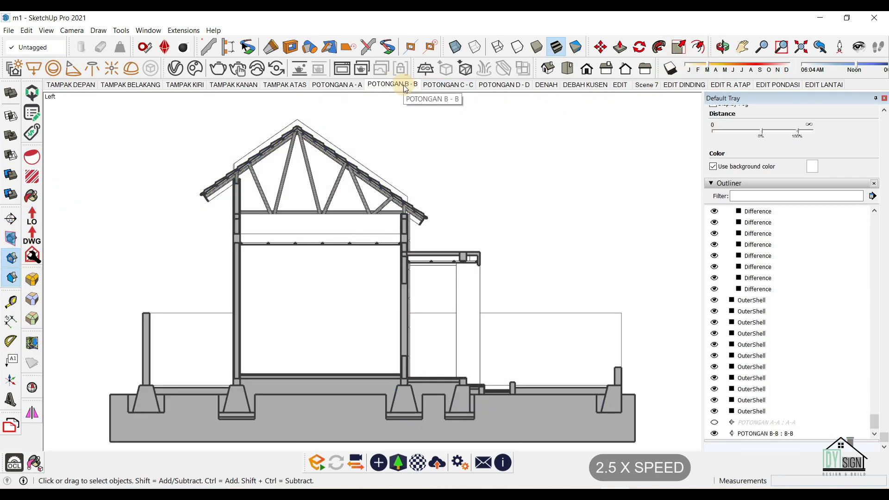
In the POTONGAN B - B scene, hide the A-A and DENAH section planes and activate the cut of the B-B plane.
left_click(394, 86)
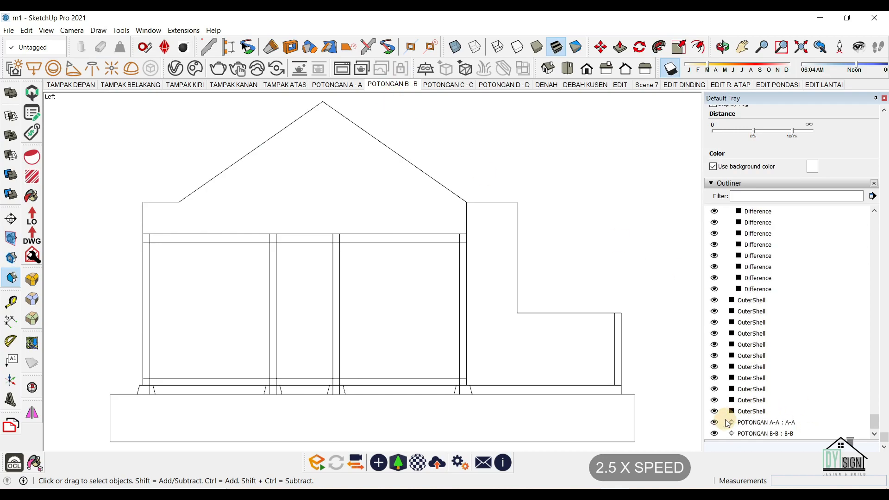
left_click_drag(879, 425, 789, 439)
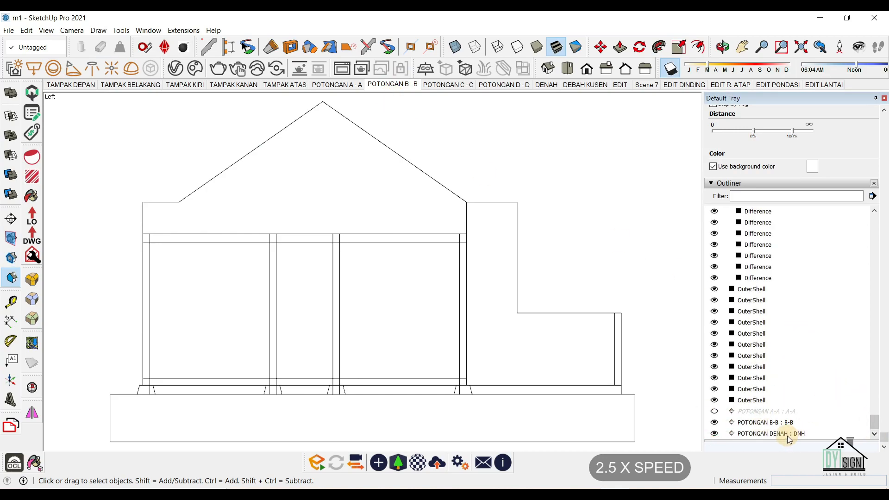
left_click(716, 434)
double_click(750, 423)
left_click(685, 231)
Turn off shadows and update the POTONGAN B - B scene, saving the style changes as a new style.
left_click(668, 69)
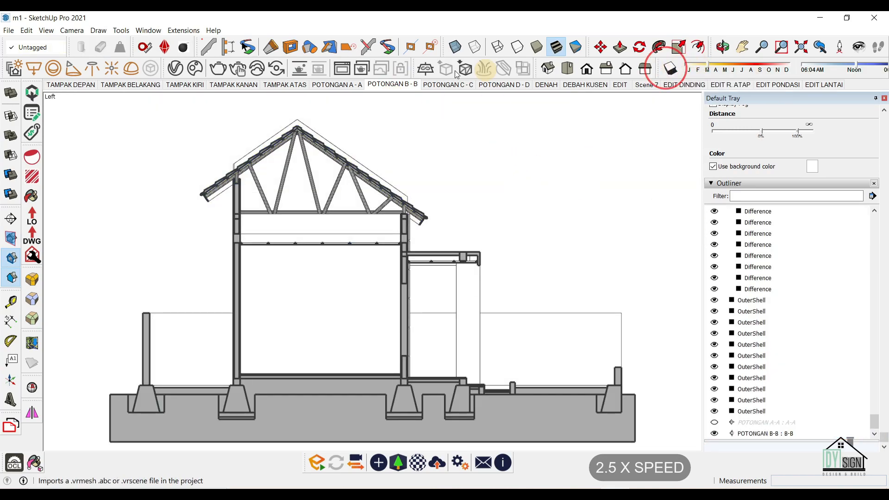
right_click(406, 85)
left_click(443, 129)
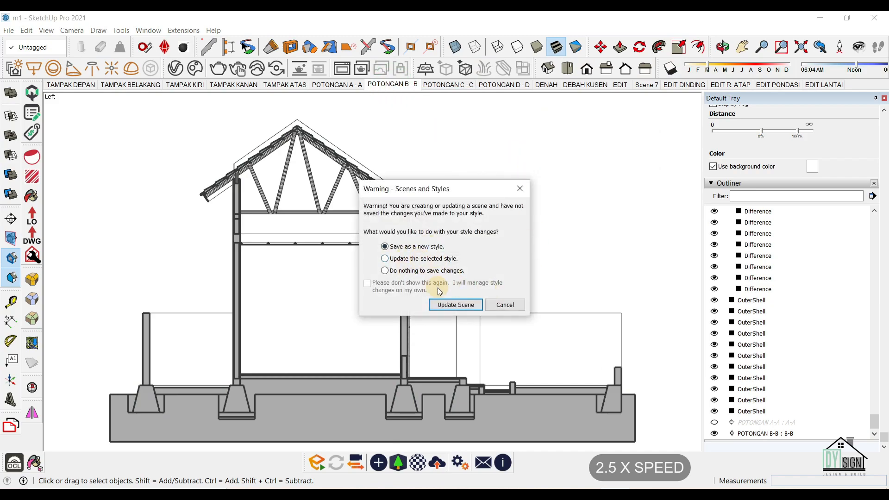
left_click(456, 304)
Go through the elevation scenes and the POTONGAN A - A scene to examine which in-model style each one uses.
scroll(888, 277, "up", 15)
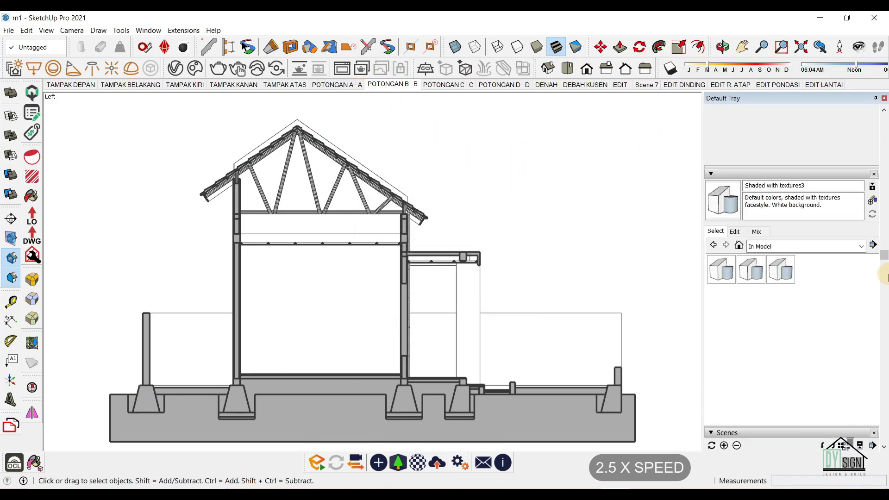
scroll(885, 277, "up", 5)
left_click(319, 85)
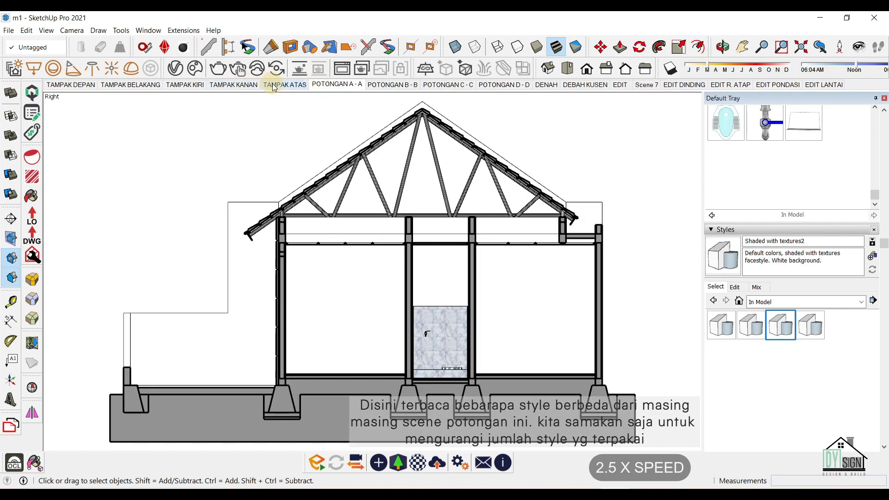
left_click(273, 85)
left_click(246, 85)
left_click(178, 84)
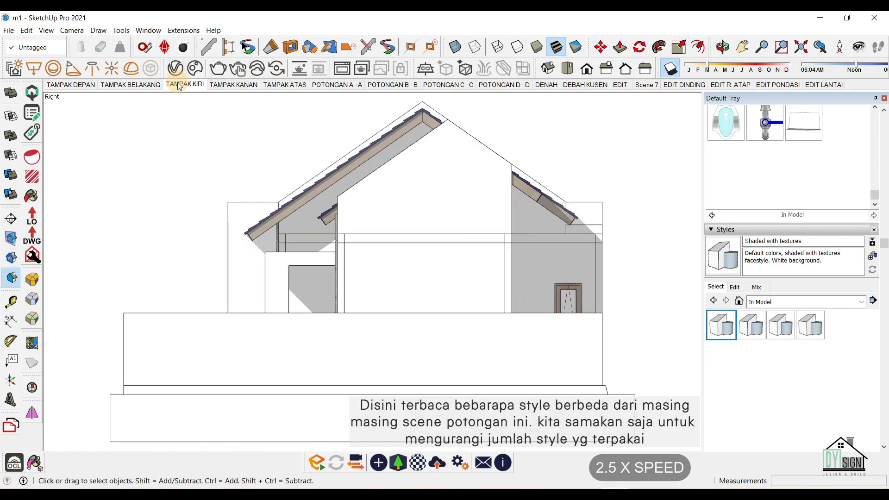
left_click(131, 85)
left_click(70, 85)
left_click(337, 85)
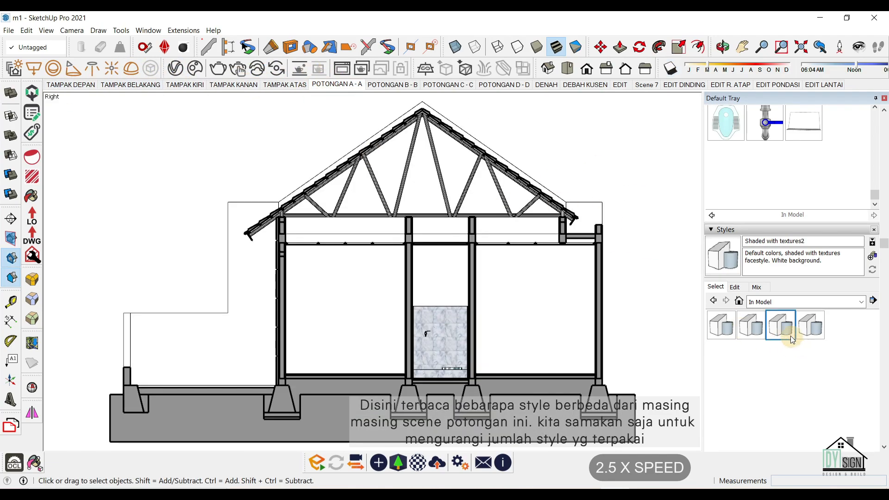
Apply the Shaded with textures2 style to the POTONGAN B - B, C - C and D - D scenes and update them.
left_click(409, 84)
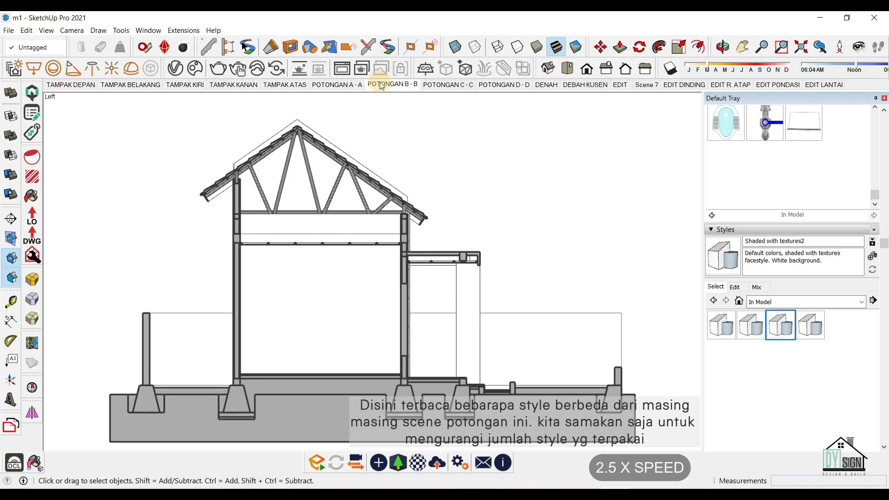
left_click(458, 85)
left_click(782, 328)
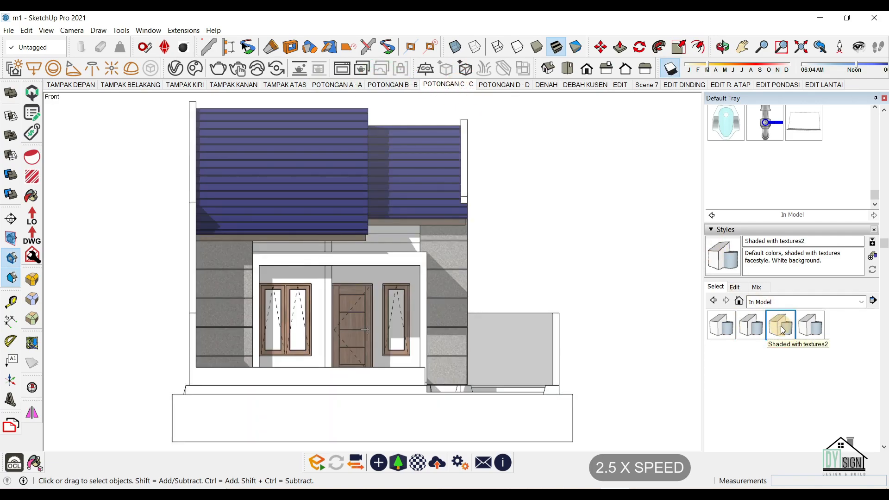
left_click(512, 86)
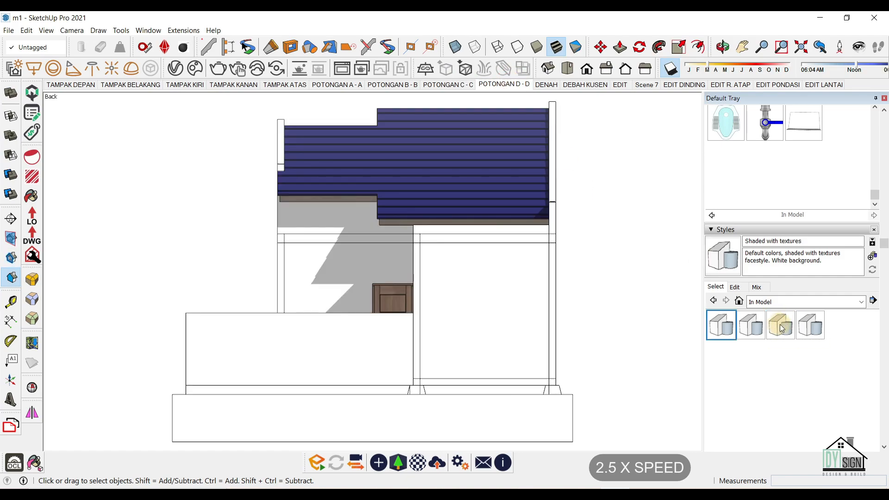
right_click(512, 86)
left_click(574, 135)
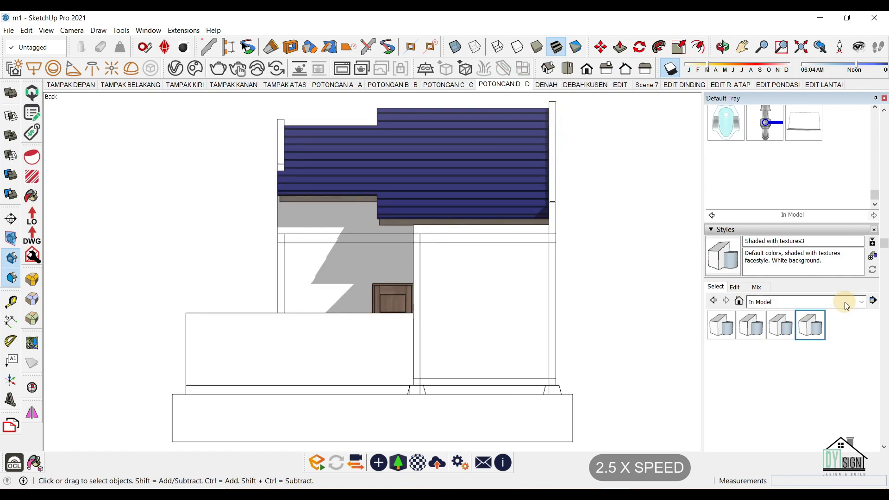
Delete the Shaded with textures3 style from the model and check the POTONGAN A - A and POTONGAN B - B scenes.
left_click(873, 300)
left_click(719, 361)
right_click(811, 332)
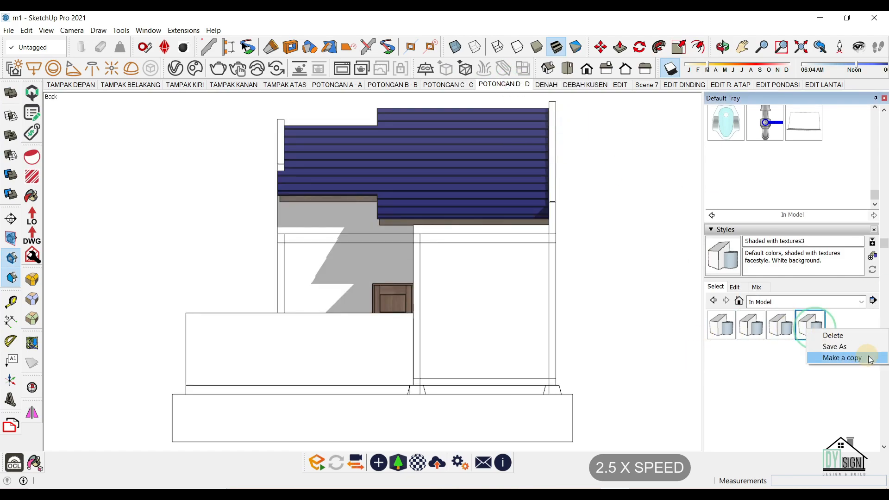
left_click(854, 334)
left_click(482, 280)
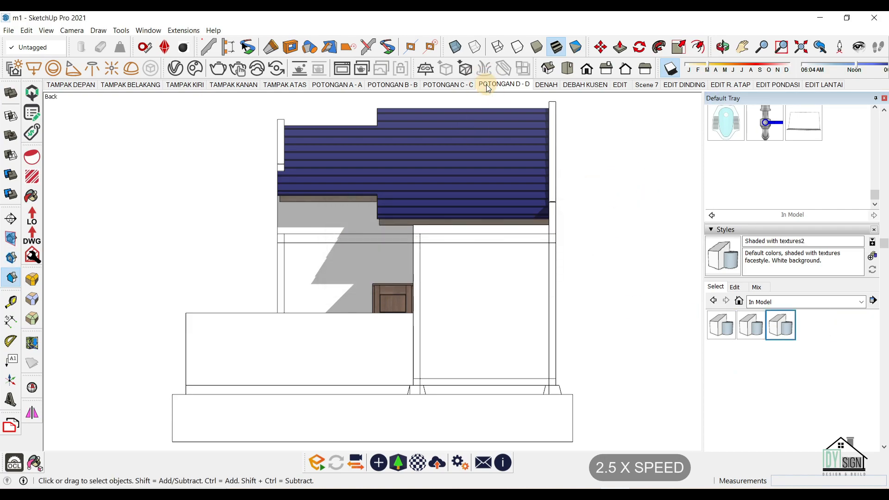
left_click(334, 84)
left_click(629, 164)
left_click(387, 85)
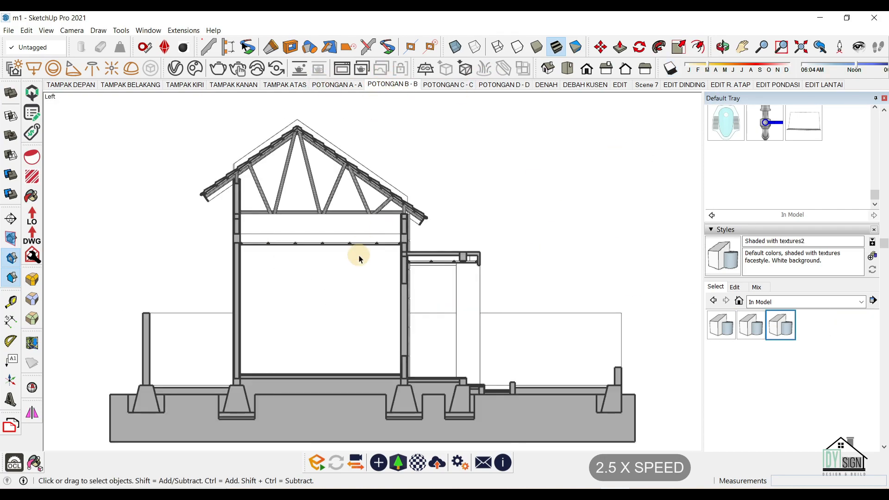
In the POTONGAN C - C scene, place a section plane on the front facade, named "POTONGAN C-C" with the symbol "C-C".
left_click(448, 85)
left_click(11, 219)
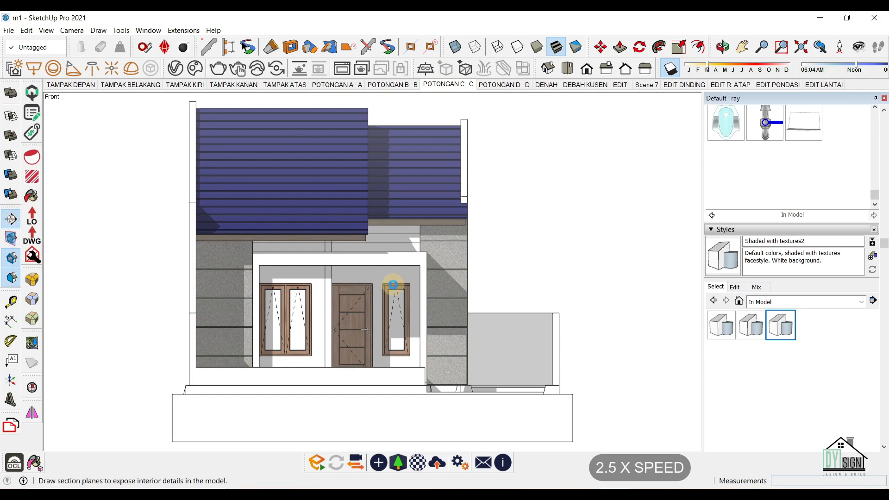
left_click(454, 290)
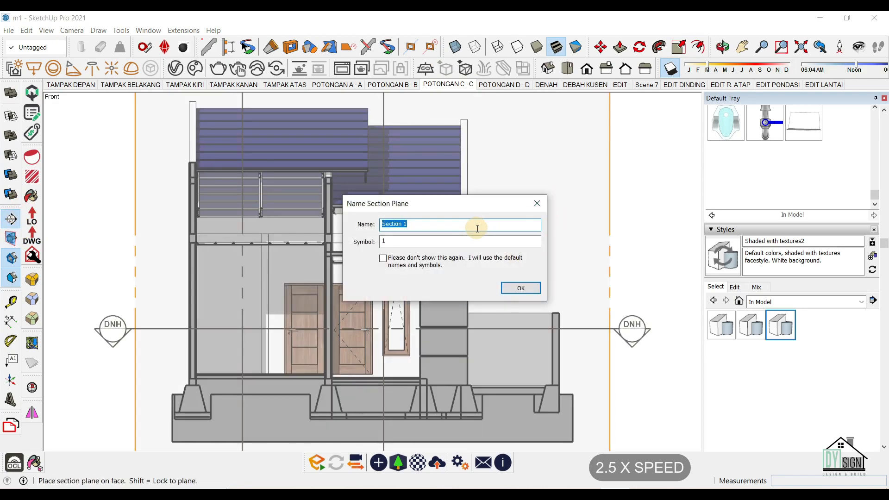
type("POTONGAN C-")
type("C-")
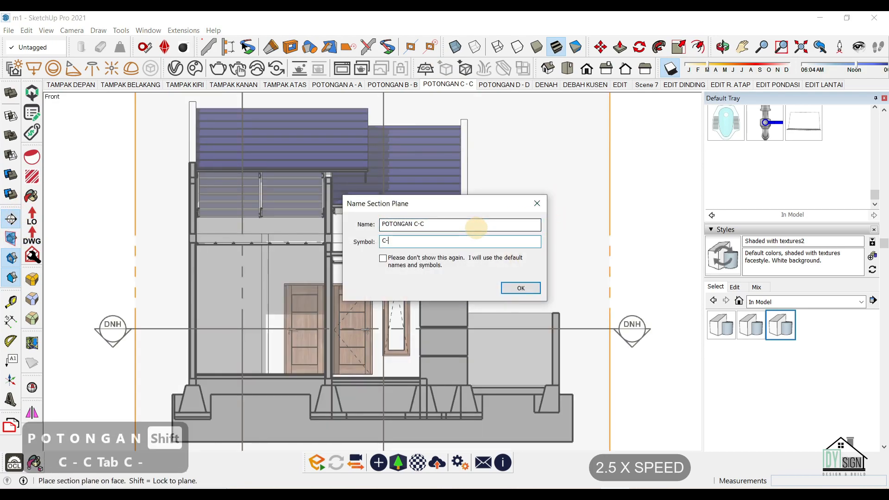
type("C")
key("Return")
Hide the POTONGAN A-A, POTONGAN B-B and POTONGAN DENAH section planes.
scroll(845, 319, "down", 15)
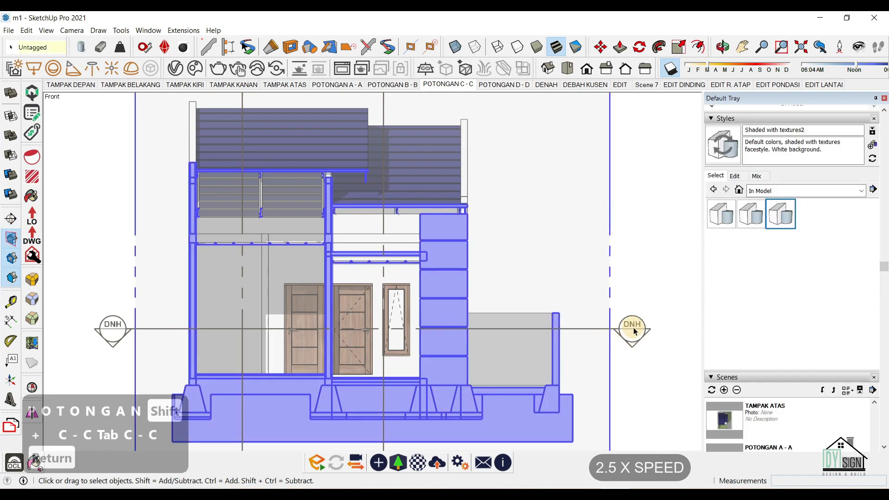
scroll(888, 268, "down", 2)
left_click(788, 423)
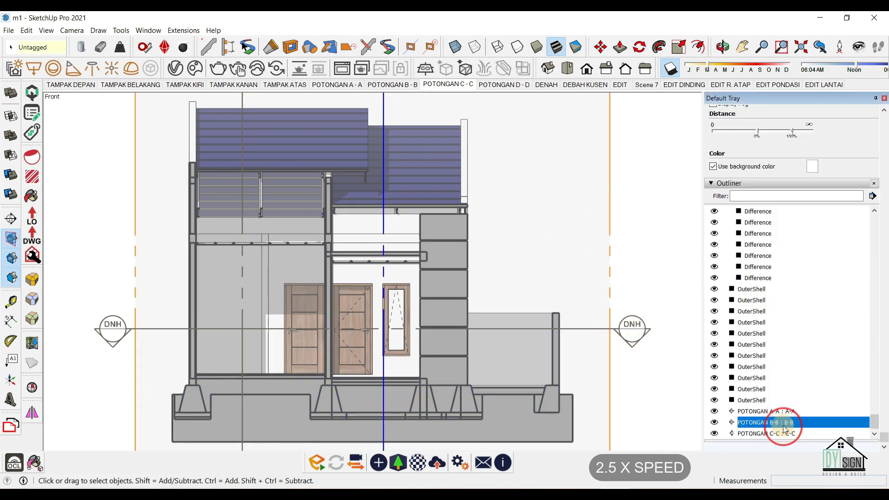
left_click(790, 413, "ctrl")
left_click(875, 434)
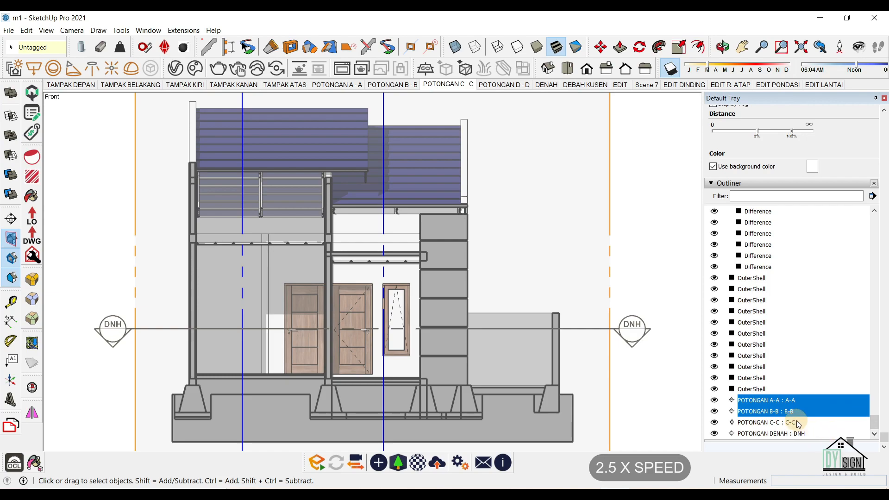
left_click(756, 435, "ctrl")
left_click(715, 434)
Toggle the C-C plane's cut off and on again and try to update the POTONGAN C - C scene.
double_click(528, 234)
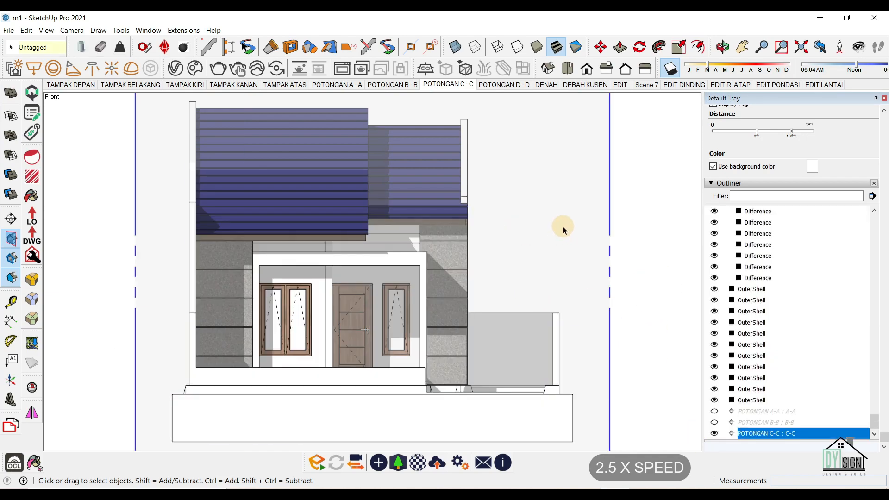
double_click(563, 230)
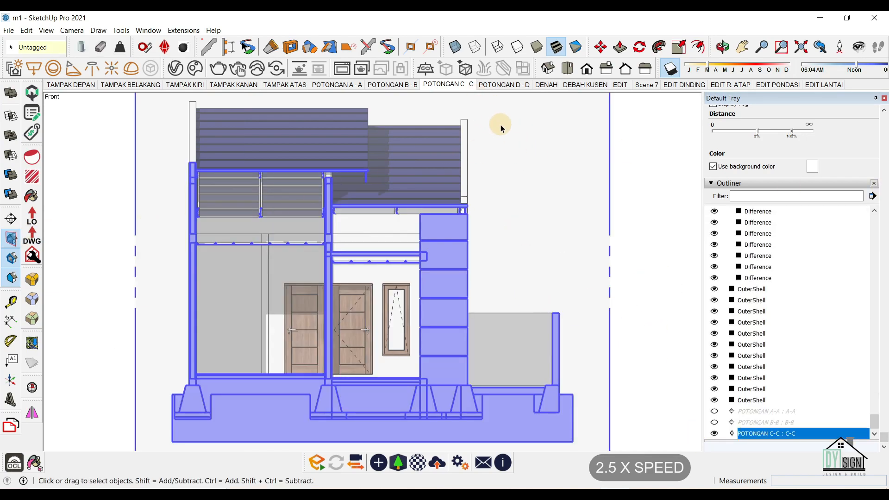
right_click(469, 88)
left_click(510, 132)
left_click(452, 304)
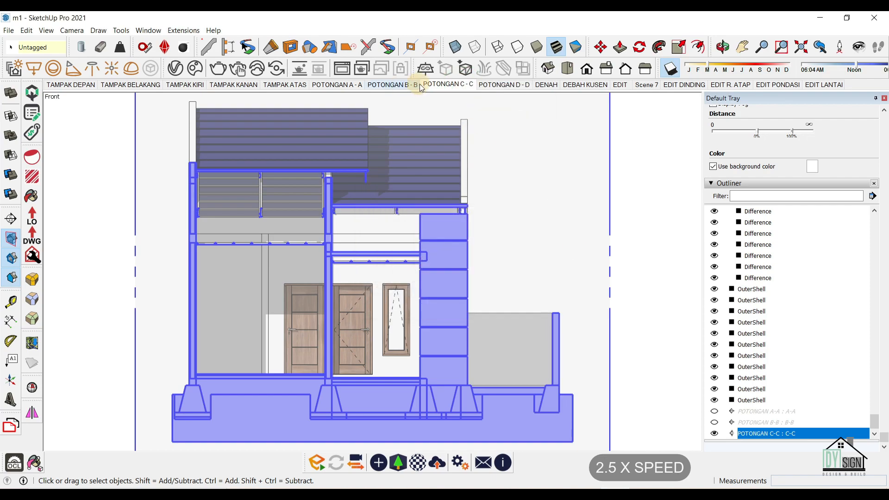
Move the C-C section plane from the front facade into the house so that it cuts through the tiled bathroom.
middle_click_drag(560, 186, 586, 243)
scroll(609, 315, "down", 2)
scroll(604, 348, "up", 1)
key("m")
left_click(593, 365)
scroll(574, 329, "down", 2)
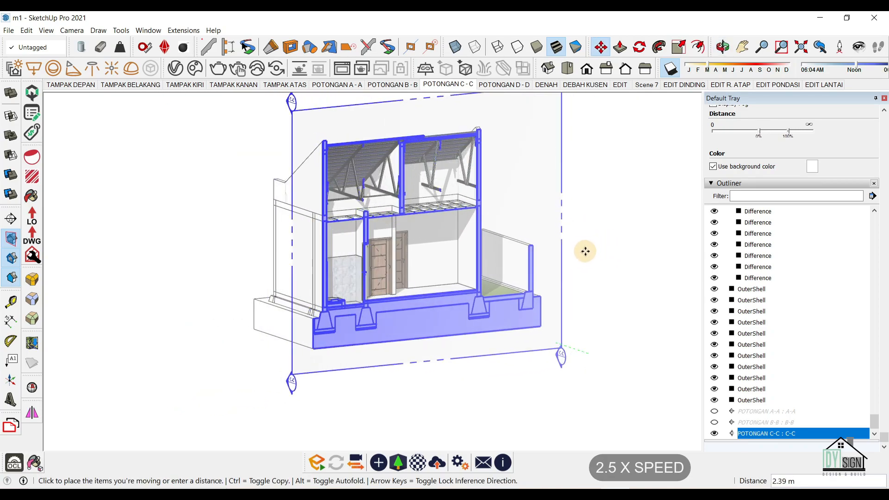
middle_click_drag(505, 236, 465, 236)
scroll(523, 291, "down", 1)
left_click(519, 288)
Return to the POTONGAN C - C scene with the C-C cut active and the display of section planes turned off.
key("space")
left_click(11, 239)
left_click(198, 259)
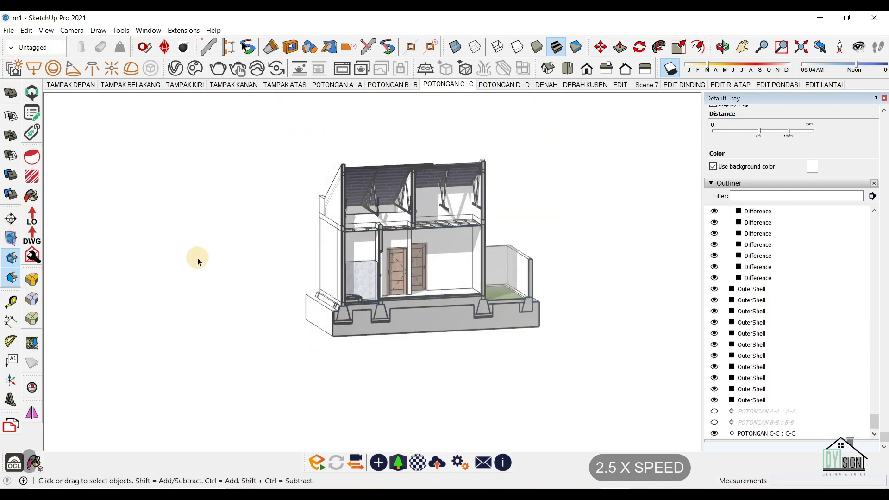
left_click(453, 89)
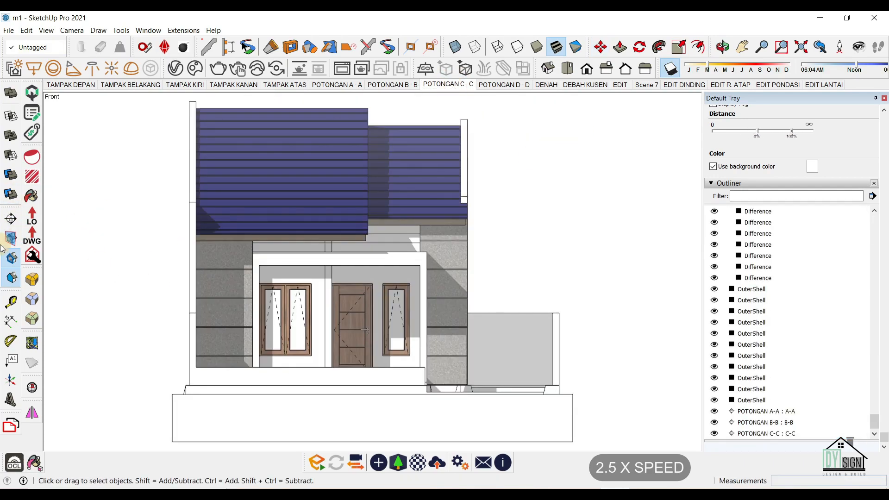
left_click(11, 238)
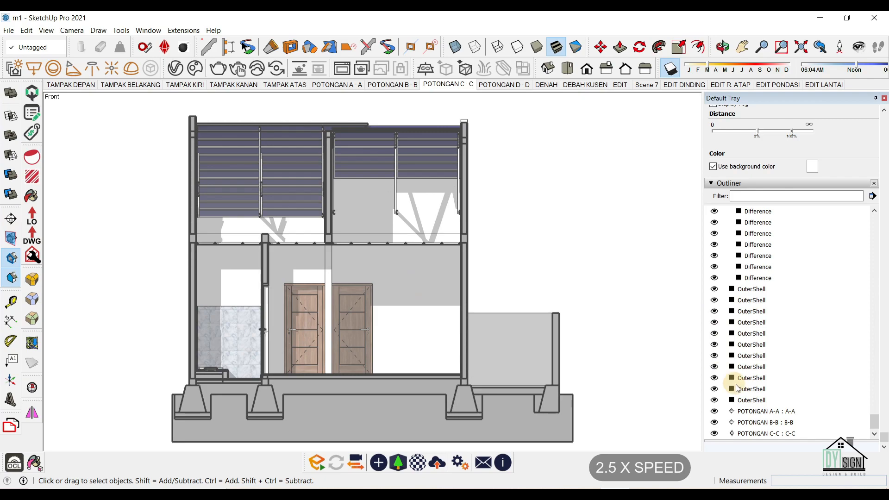
Hide the A-A, B-B and DENAH section planes together and update the POTONGAN C - C scene.
left_click(797, 412)
left_click(797, 419, "ctrl")
scroll(829, 398, "down", 1)
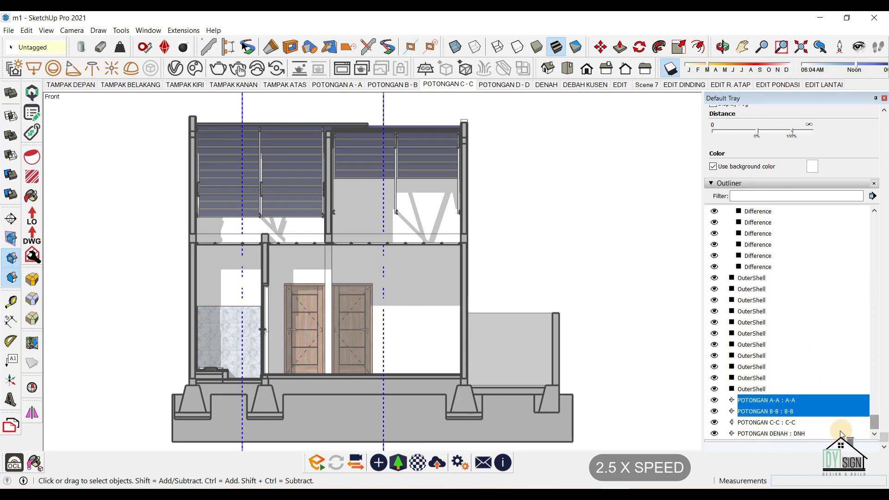
left_click(765, 434, "ctrl")
left_click(714, 434)
right_click(452, 84)
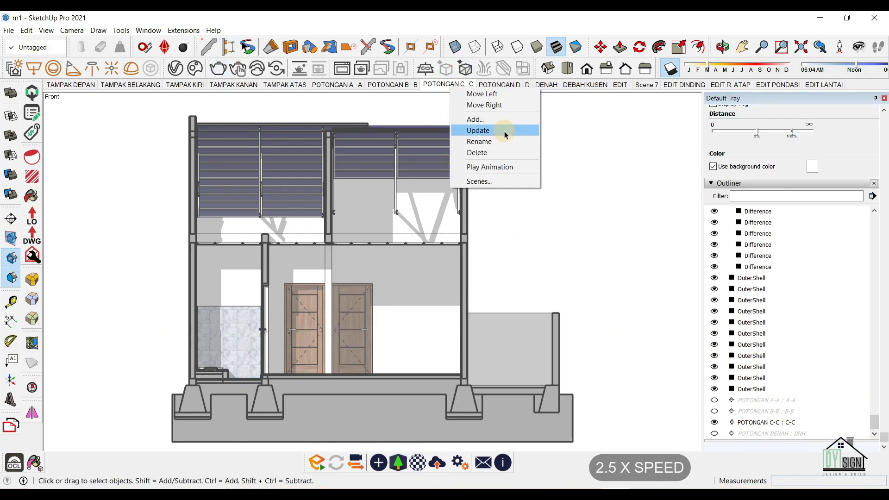
left_click(585, 171)
In the POTONGAN D - D scene, display the section planes and hide the A-A, B-B, C-C and DENAH planes.
left_click(482, 84)
left_click(416, 195)
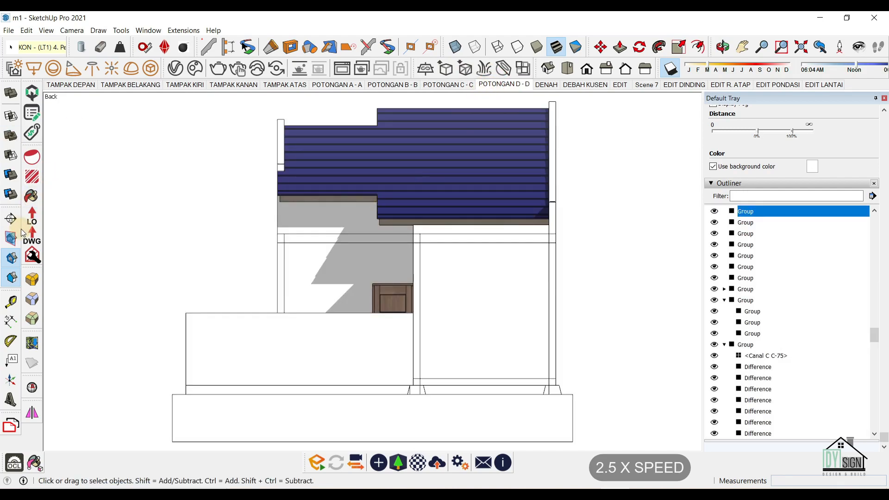
scroll(770, 374, "down", 10)
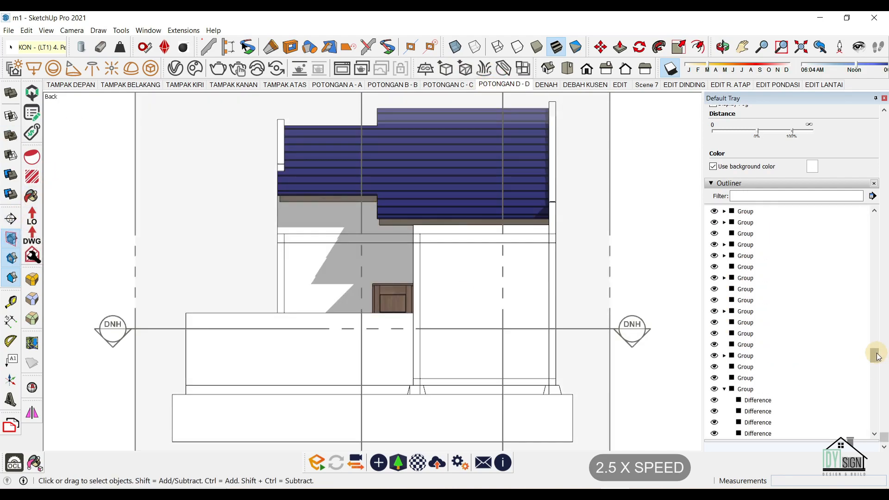
left_click(807, 401)
left_click(788, 434, "shift")
left_click(714, 433)
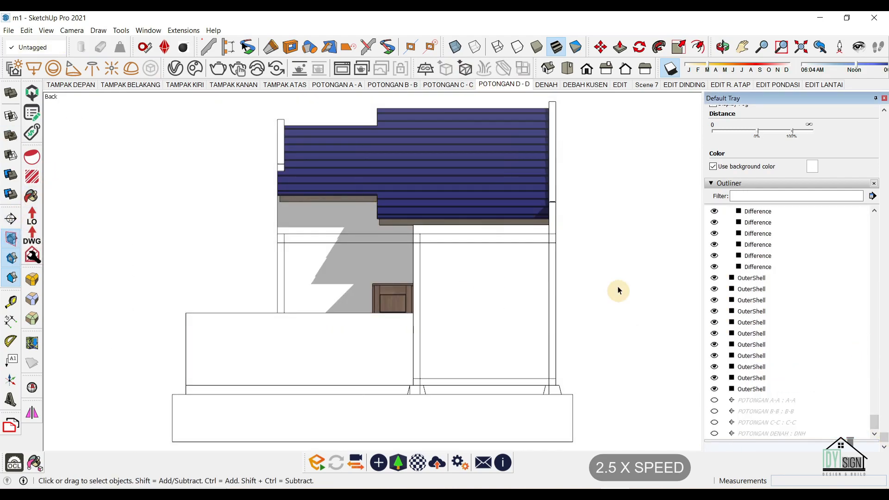
Place a section plane on the rear facade and name it POTONGAN D-D with the symbol D-D.
left_click(8, 220)
left_click(488, 304)
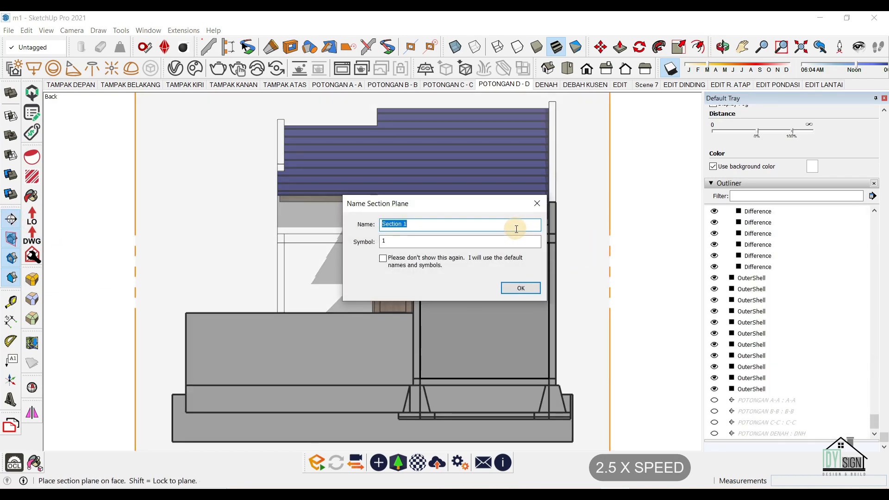
type("POTONGAN D-D")
key("Tab")
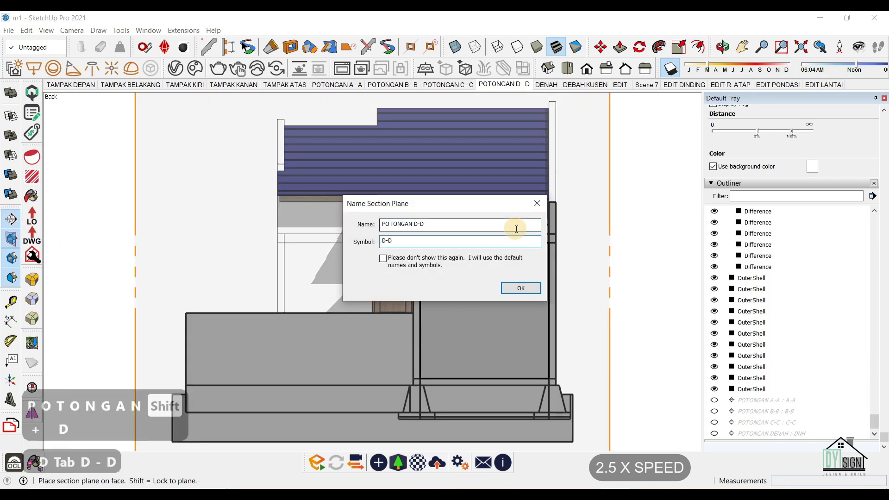
type("D-D")
key("Return")
left_click(552, 232)
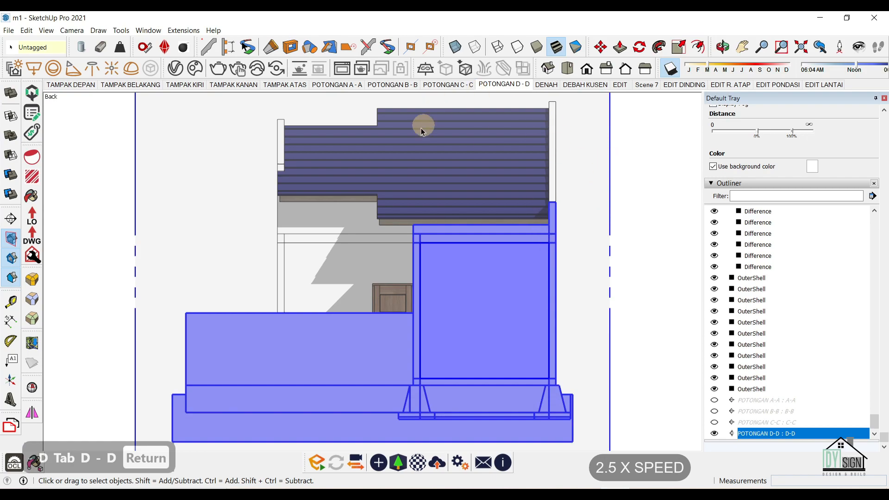
Turn off the display of section planes and update the POTONGAN D - D scene.
left_click(11, 239)
right_click(502, 84)
left_click(527, 124)
Move the D-D section plane about 4.71 m from the rear facade into the house so that it cuts through the rooms.
left_click(782, 433)
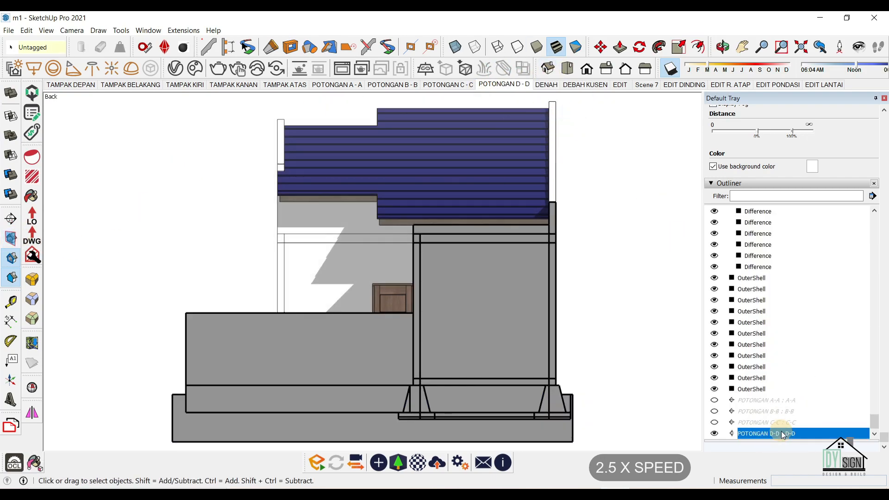
key("m")
middle_click_drag(602, 228, 626, 342)
left_click(636, 366)
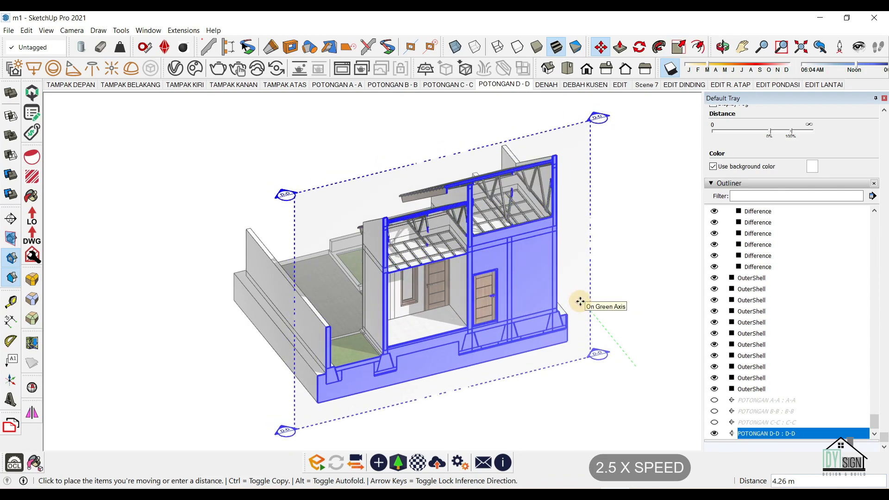
scroll(579, 301, "up", 1)
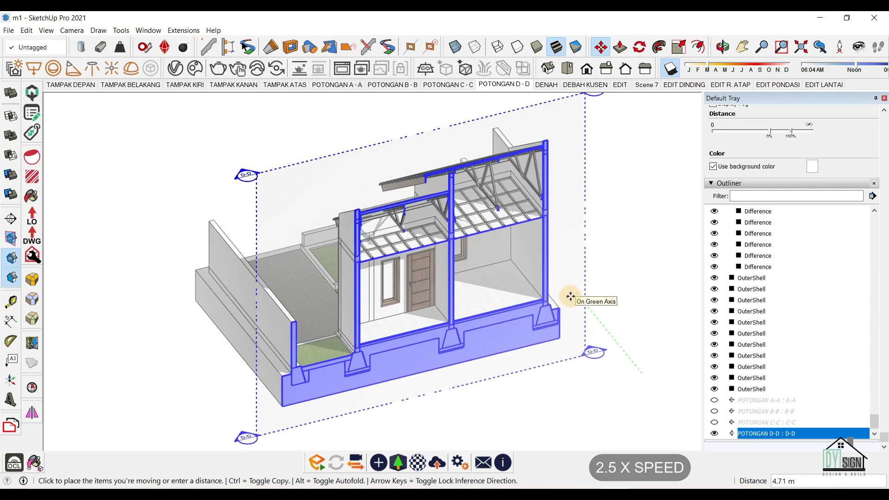
left_click(570, 297)
Return to the POTONGAN D - D scene and update it with the D-D cut active.
key("space")
left_click(491, 84)
right_click(486, 85)
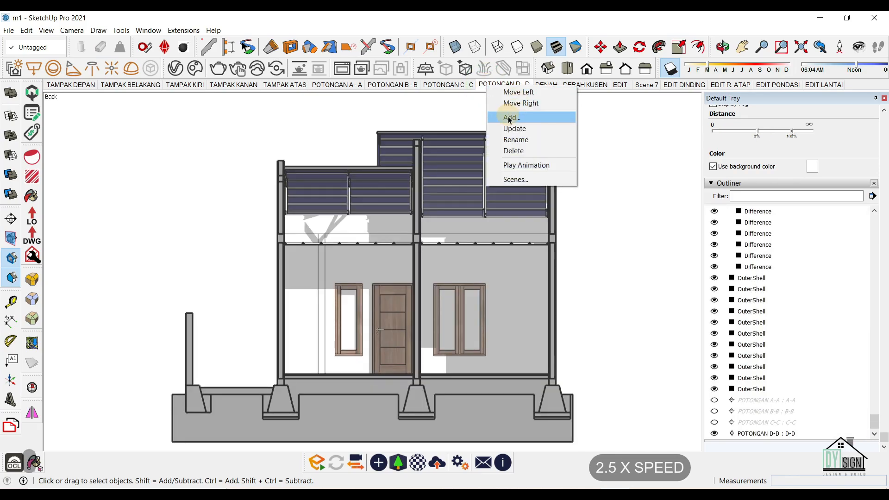
left_click(508, 117)
Examine the D-D cut in perspective, then check the DENAH, POTONGAN D - D, TAMPAK and POTONGAN A - A scenes one after another.
middle_click_drag(398, 217, 510, 230)
scroll(363, 273, "down", 2)
left_click(545, 87)
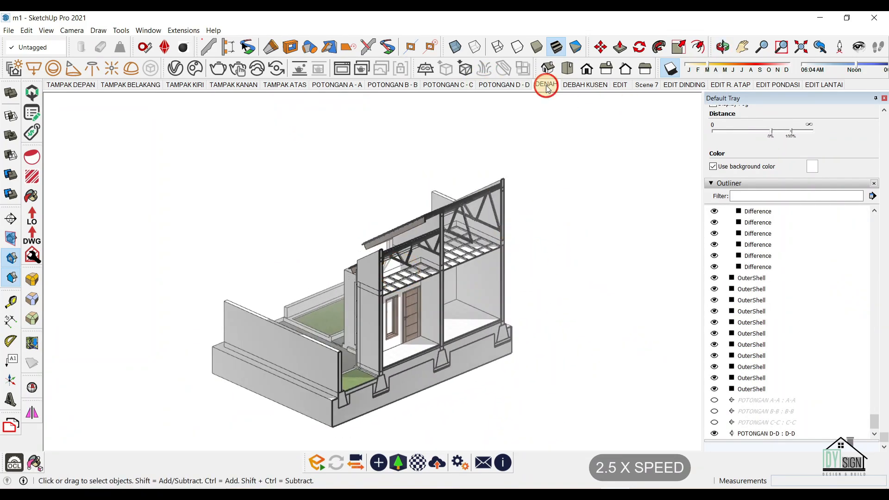
left_click(497, 86)
left_click(83, 87)
left_click(131, 86)
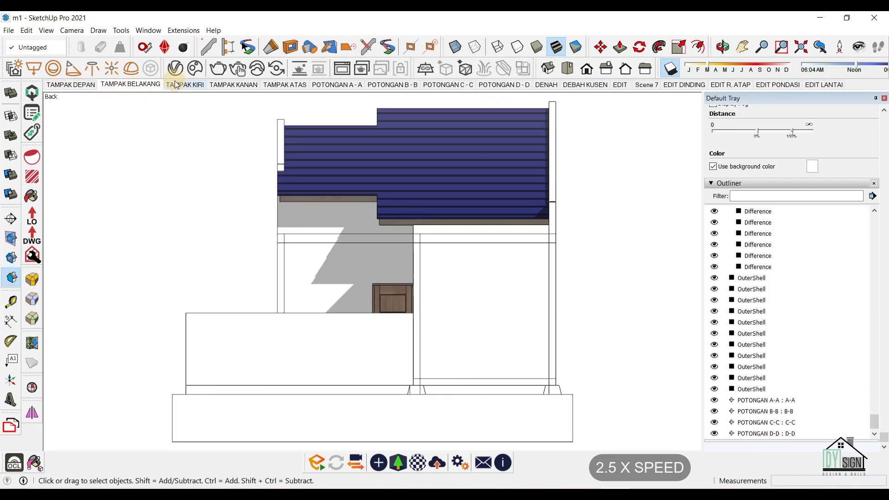
left_click(185, 85)
left_click(231, 88)
left_click(278, 88)
left_click(337, 86)
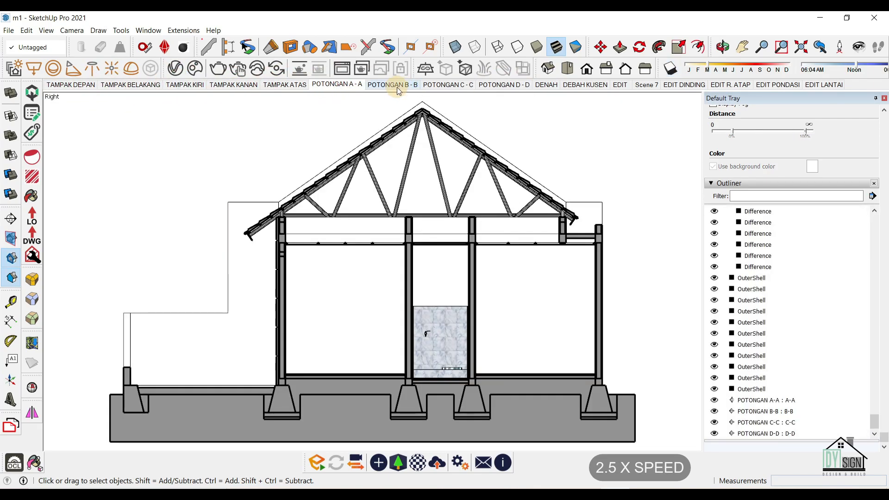
In the POTONGAN B - B scene, display the section planes and hide the C-C and D-D planes.
left_click(396, 88)
scroll(417, 278, "up", 5)
middle_click_drag(420, 222, 239, 320)
scroll(425, 187, "up", 3)
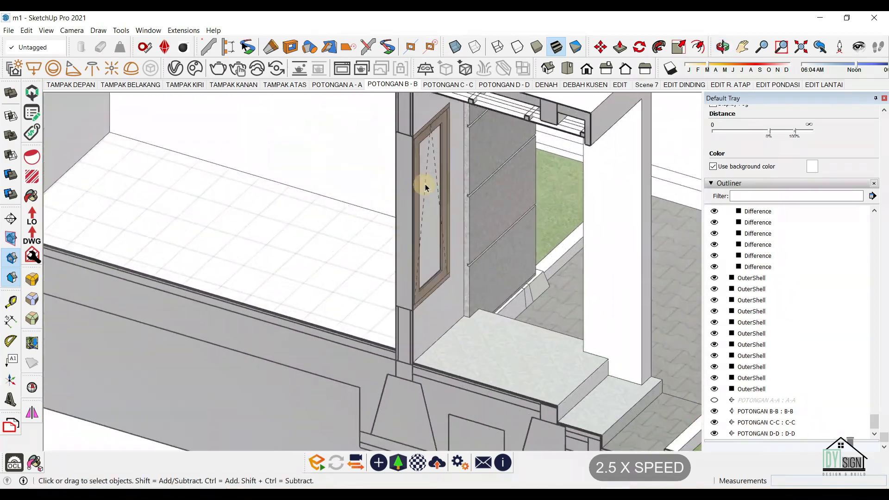
scroll(402, 332, "down", 4)
left_click(11, 239)
scroll(250, 259, "down", 3)
middle_click_drag(259, 278, 282, 292)
left_click(513, 173)
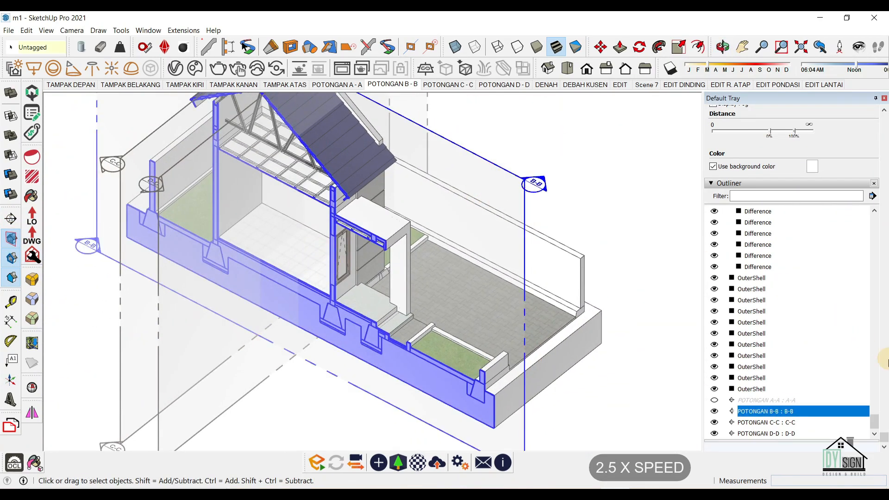
left_click(715, 422)
Move the B-B section plane about 0.19 m so that it cuts through the glass of the front window.
key("m")
left_click(459, 292)
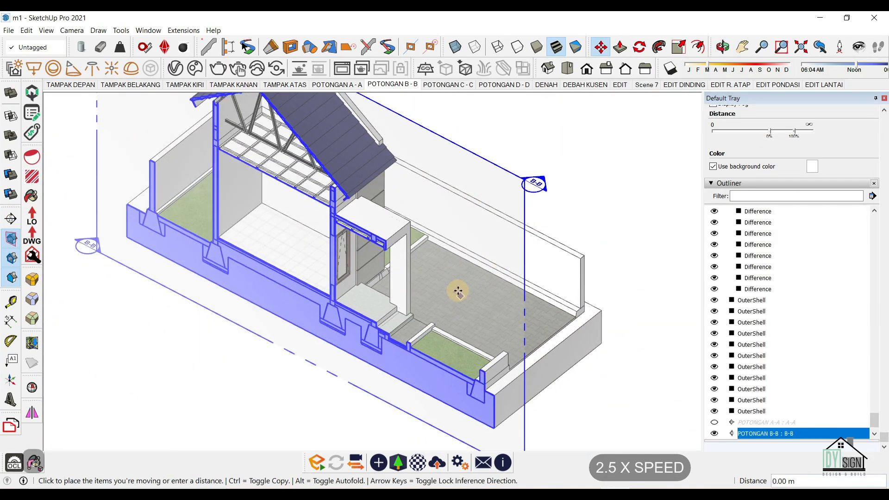
left_click(457, 290)
scroll(337, 307, "up", 6)
left_click(333, 308)
left_click(354, 291)
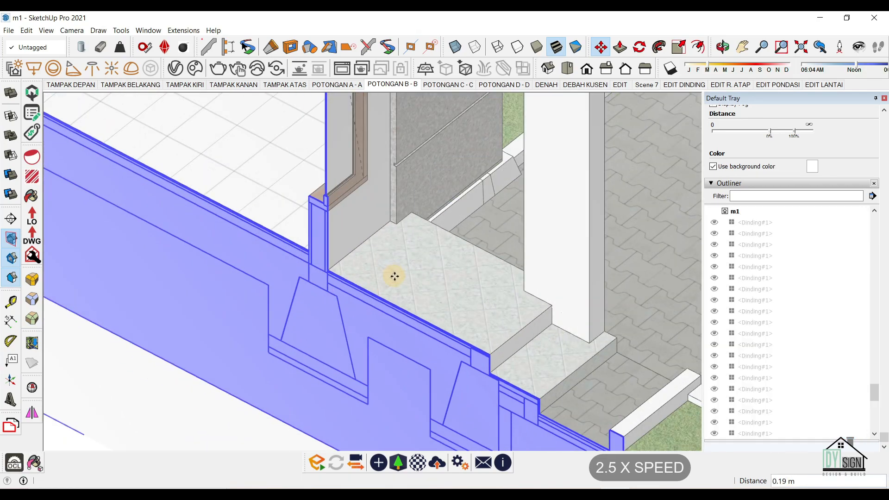
scroll(395, 276, "down", 1)
Return to the POTONGAN B - B scene and examine the cut at the front window sill, the foundations and the porch steps.
left_click(396, 85)
key("space")
scroll(403, 297, "up", 8)
scroll(401, 302, "down", 7)
scroll(389, 366, "up", 6)
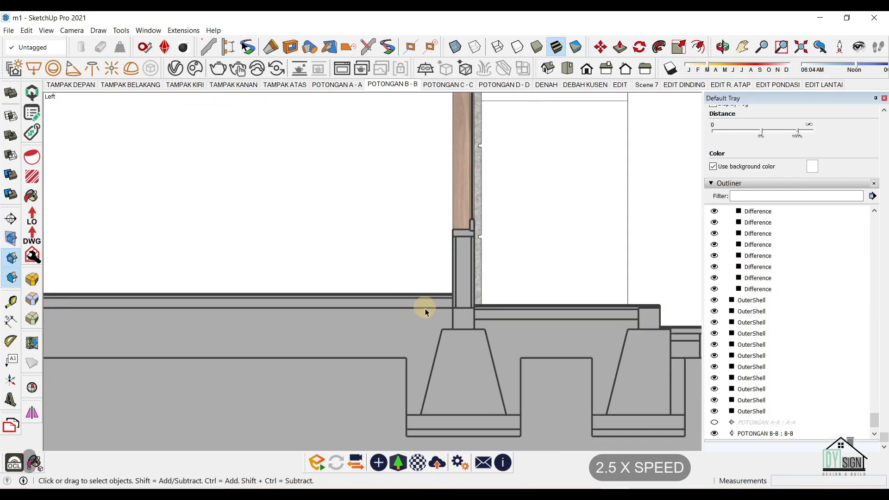
scroll(467, 308, "up", 8)
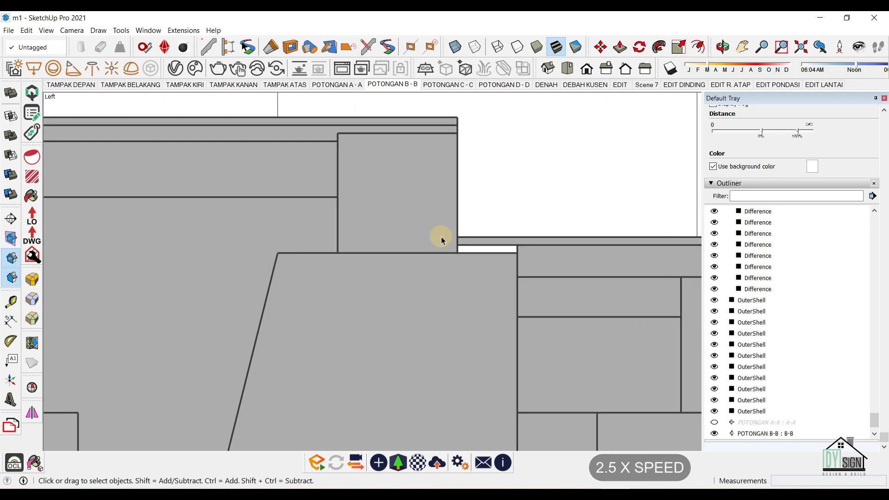
scroll(566, 252, "down", 10)
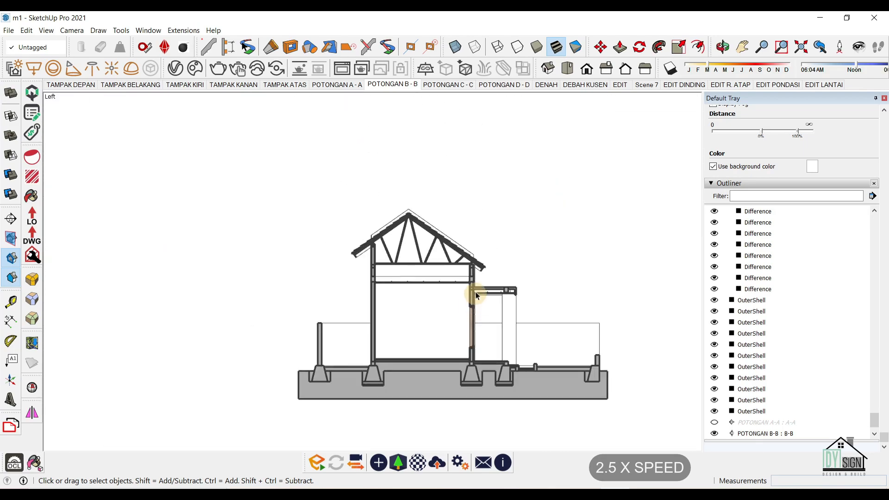
Turn off shadows and fog in the POTONGAN C - C scene and update the scene.
left_click(449, 85)
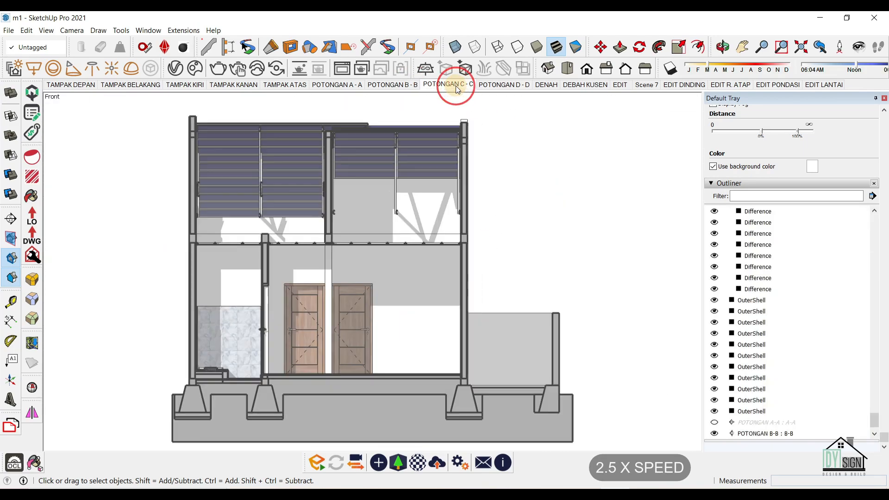
left_click(673, 69)
left_click(573, 162)
left_click(741, 187)
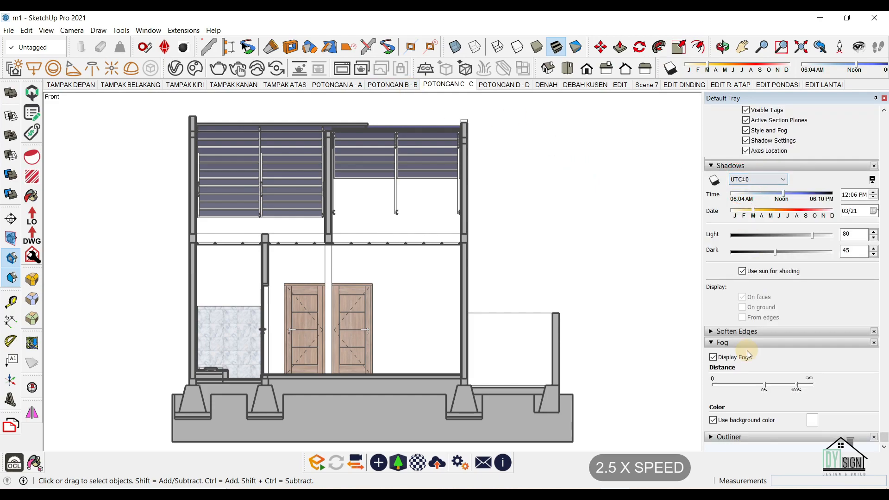
left_click(714, 357)
right_click(509, 85)
Turn off fog in the POTONGAN B - B scene and update the scene.
left_click(399, 85)
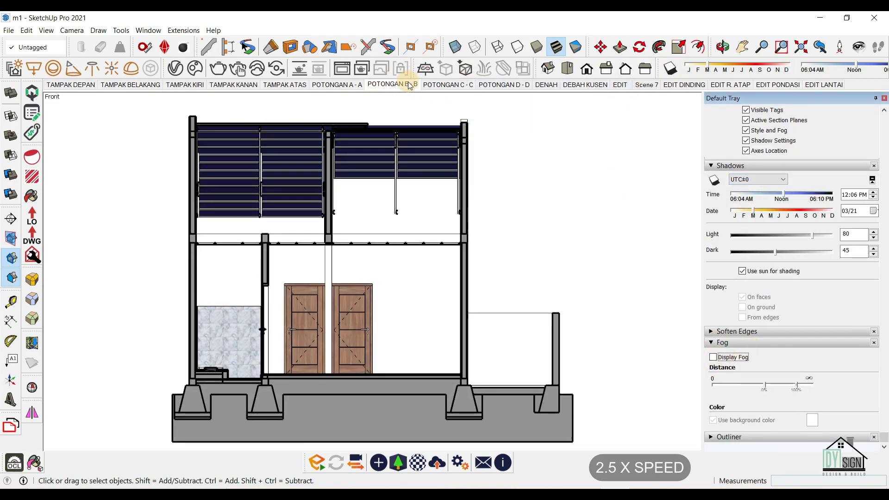
right_click(406, 86)
left_click(449, 130)
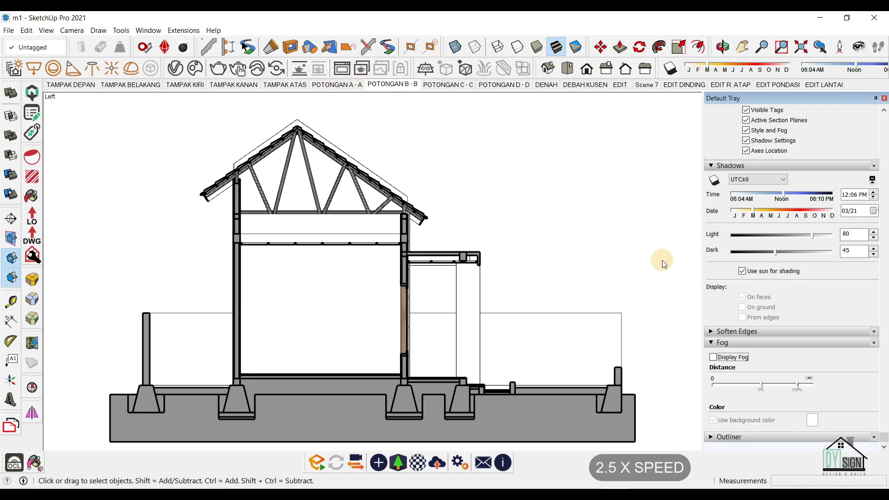
left_click(662, 260)
Check the POTONGAN A - A scene, then turn off fog in the POTONGAN D - D scene and update that scene.
left_click(340, 85)
left_click(511, 85)
left_click(713, 357)
right_click(501, 86)
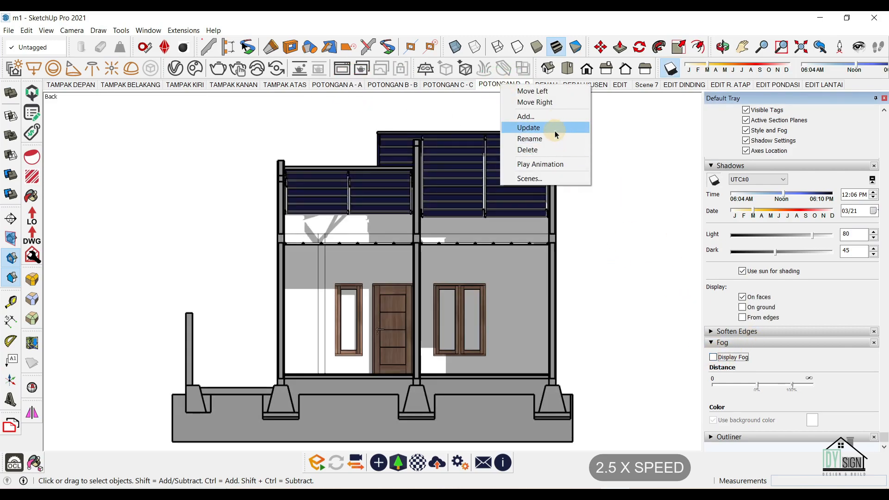
Turn off shadows in the POTONGAN D - D section scene and update the scene.
left_click(670, 69)
right_click(523, 86)
left_click(551, 127)
Review the POTONGAN C - C, TAMPAK ATAS and POTONGAN A - A scenes.
left_click(453, 85)
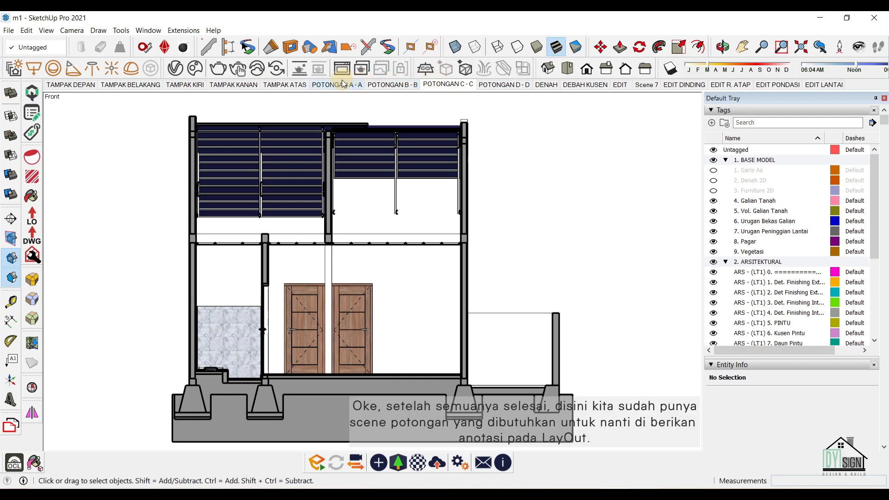
left_click(286, 86)
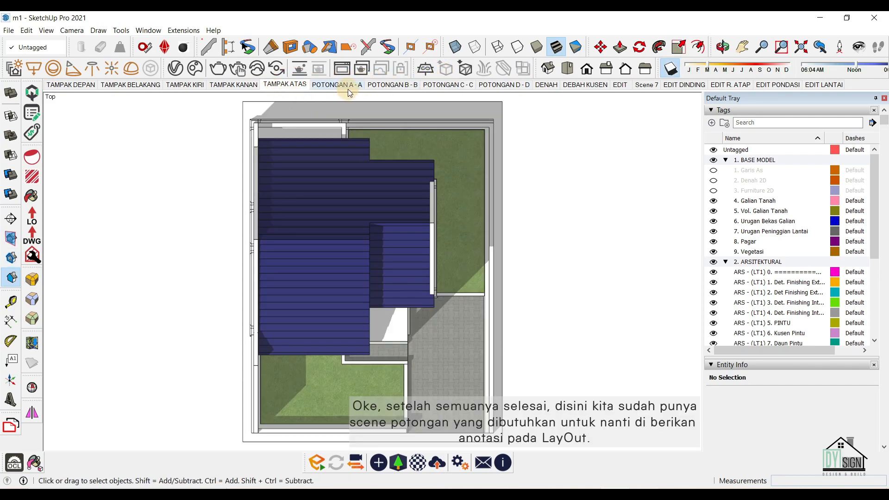
left_click(348, 88)
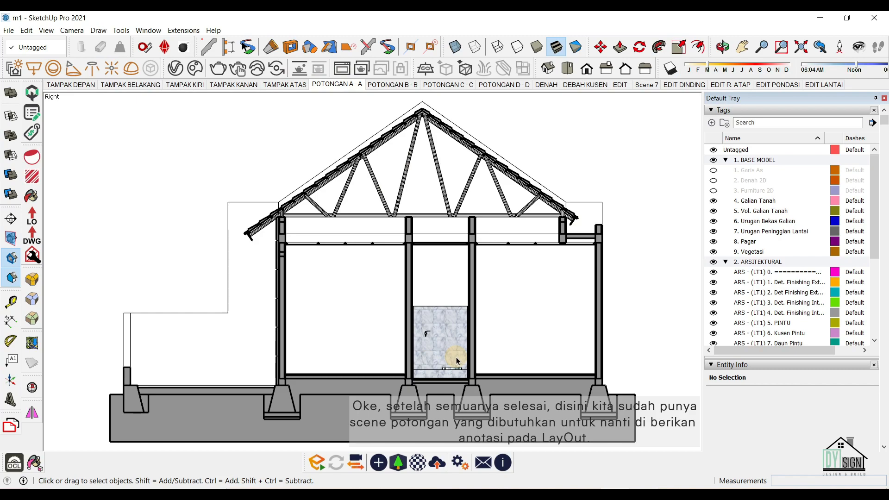
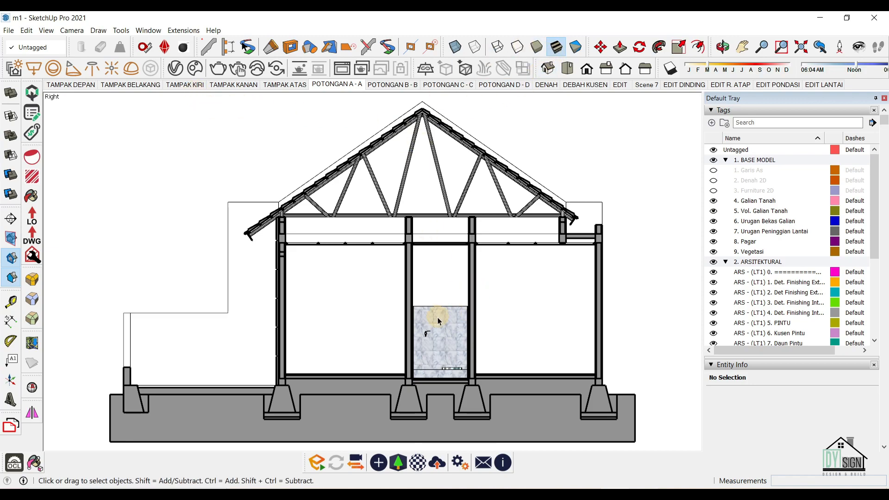
Check which in-model styles the TAMPAK ATAS, POTONGAN and DENAH scenes use.
left_click(517, 47)
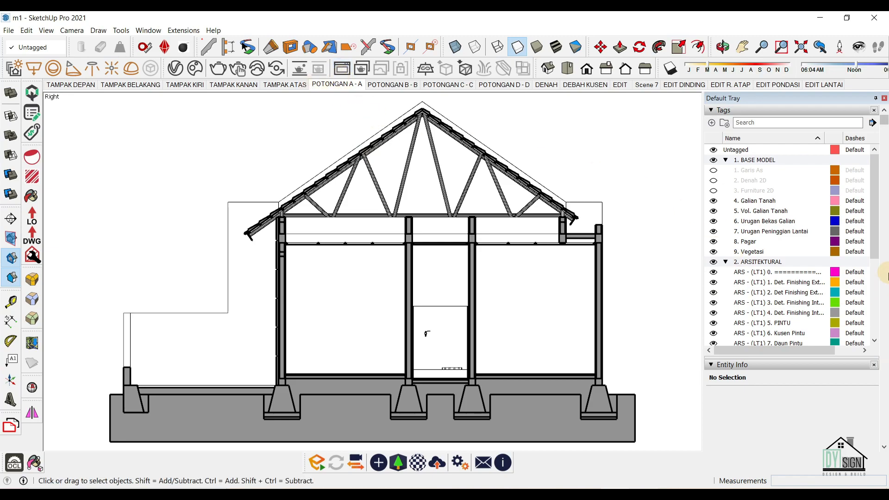
scroll(803, 254, "down", 15)
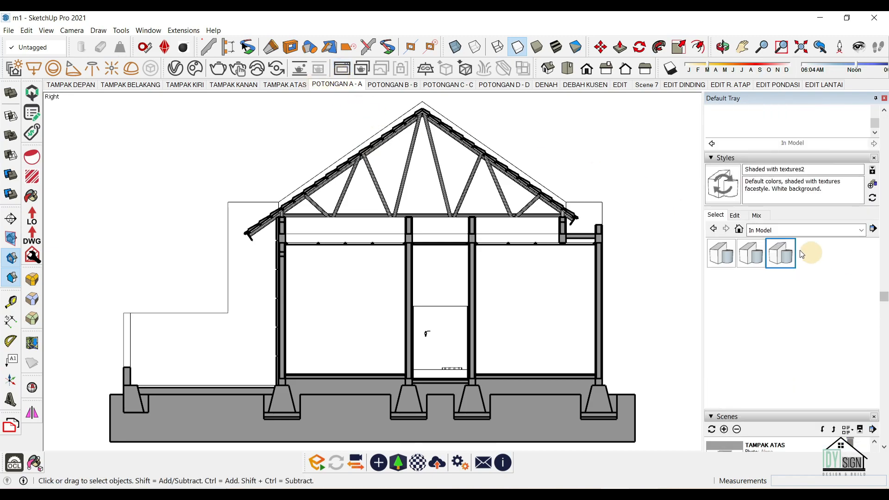
left_click(284, 85)
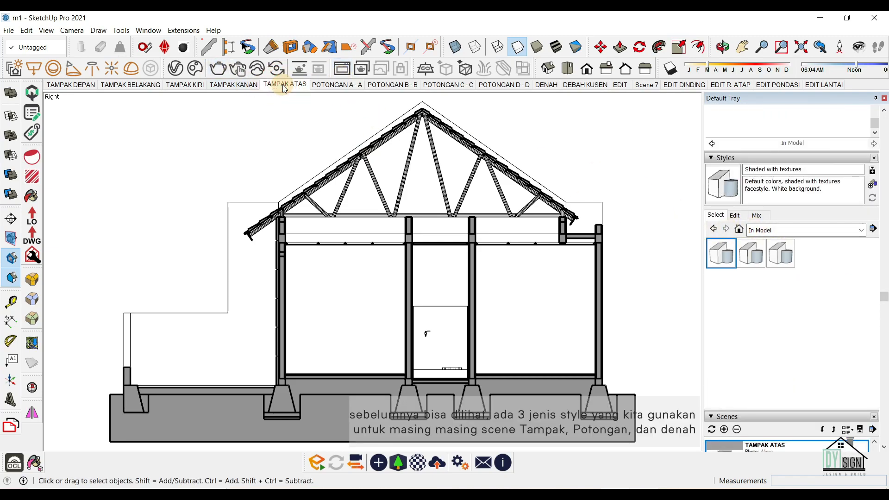
left_click(324, 85)
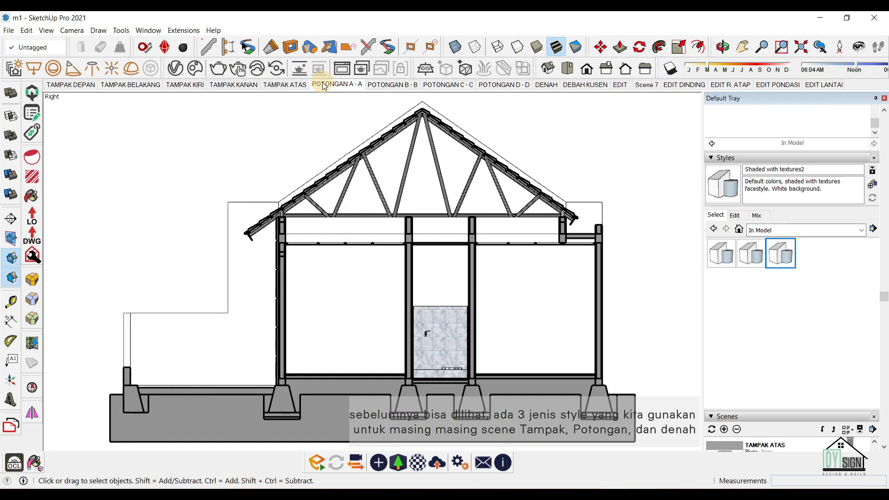
left_click(378, 85)
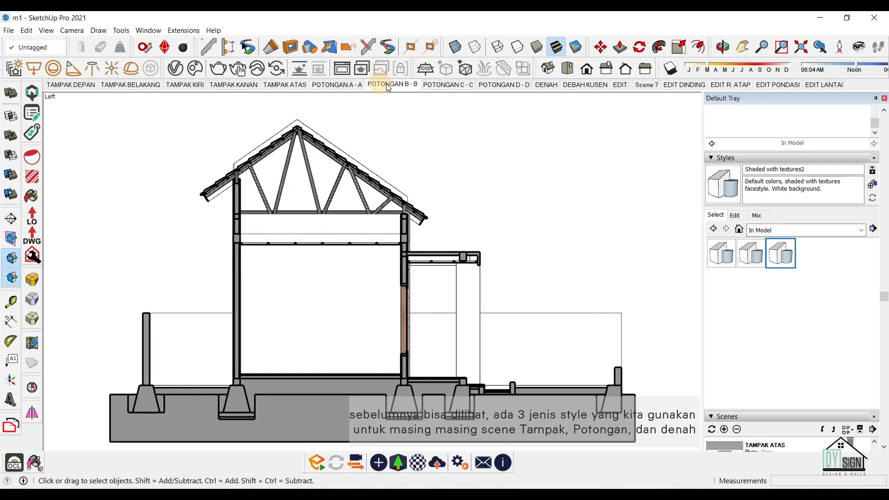
left_click(425, 85)
left_click(550, 85)
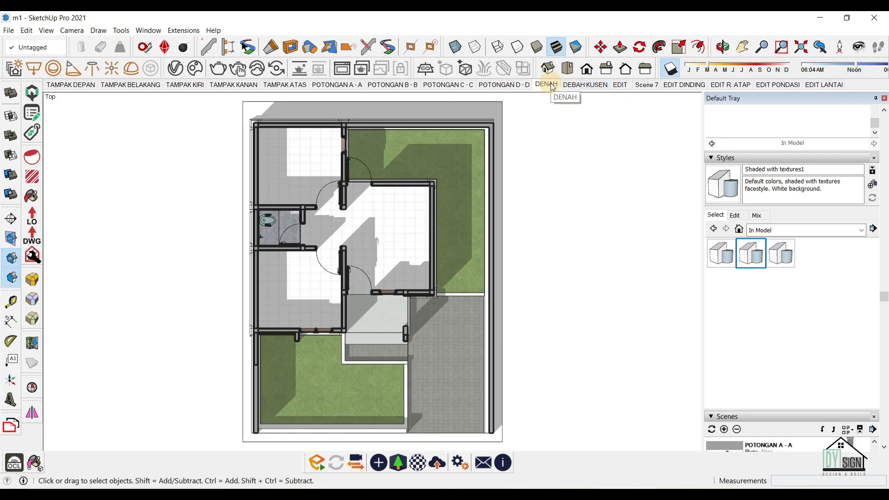
Give the POTONGAN A - A scene the Shaded with textures2 style with Hidden Line faces and update the scene, saving the change into that style.
left_click(347, 85)
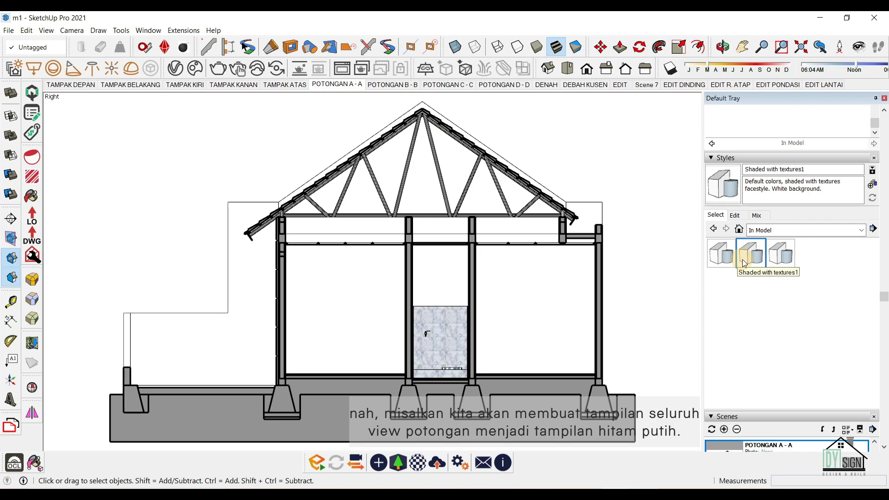
left_click(783, 250)
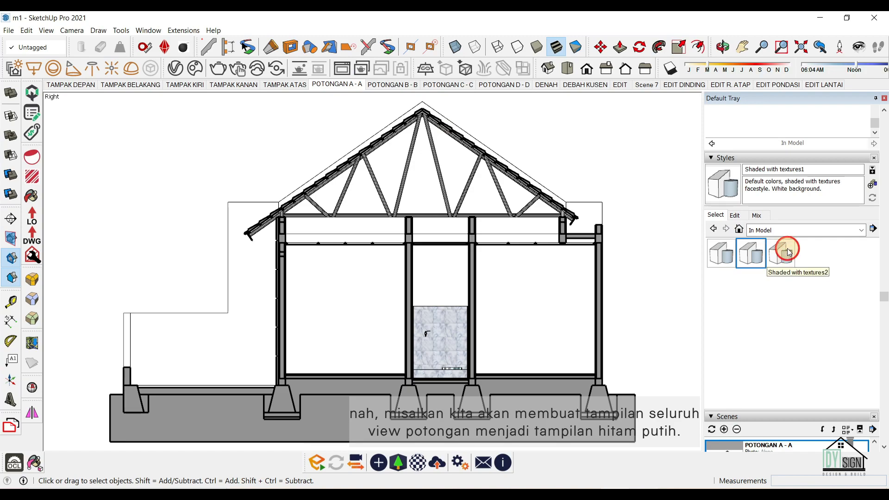
left_click(518, 48)
right_click(330, 85)
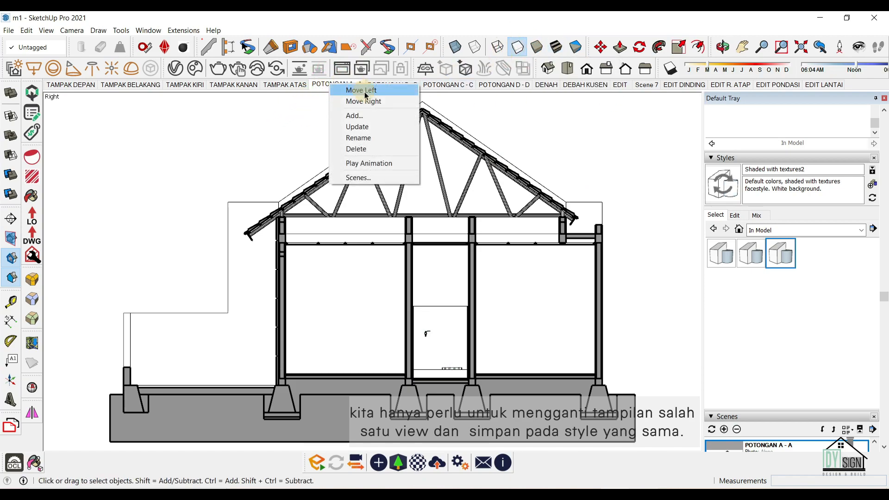
left_click(376, 126)
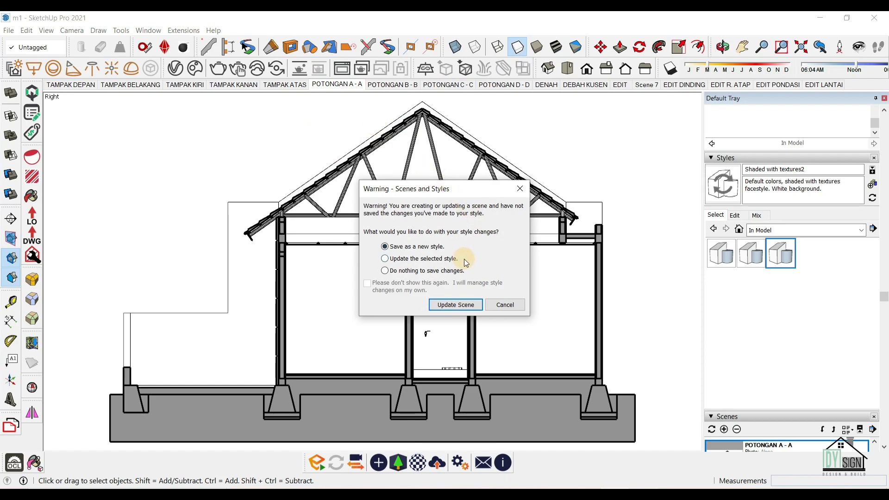
left_click(456, 304)
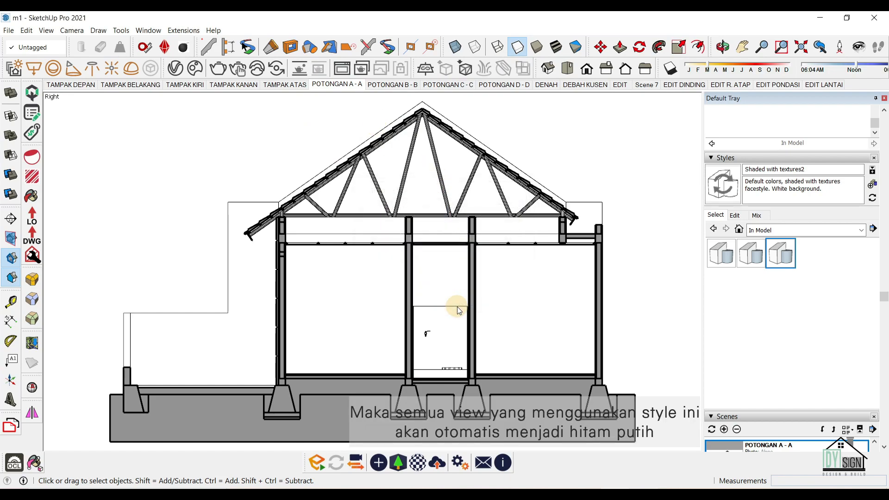
Compare the face display of the POTONGAN B - B, C - C, D - D, DENAH and TAMPAK DEPAN scenes after the style update.
left_click(396, 85)
left_click(459, 85)
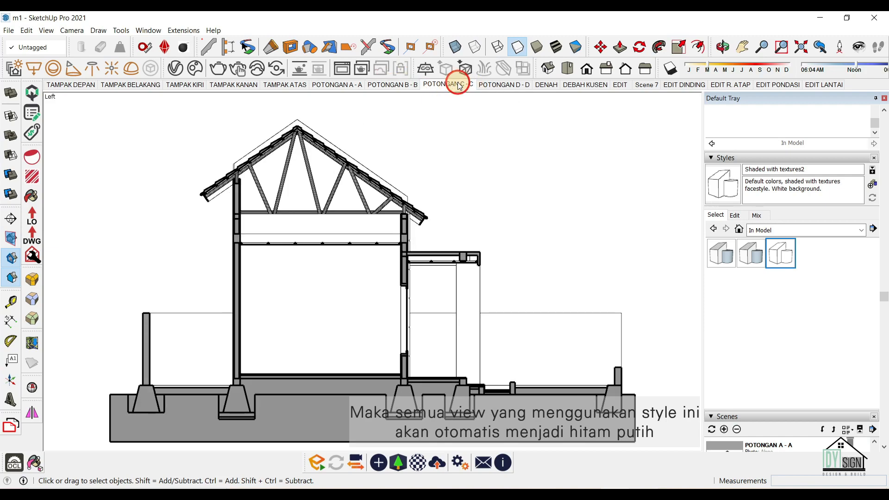
left_click(502, 86)
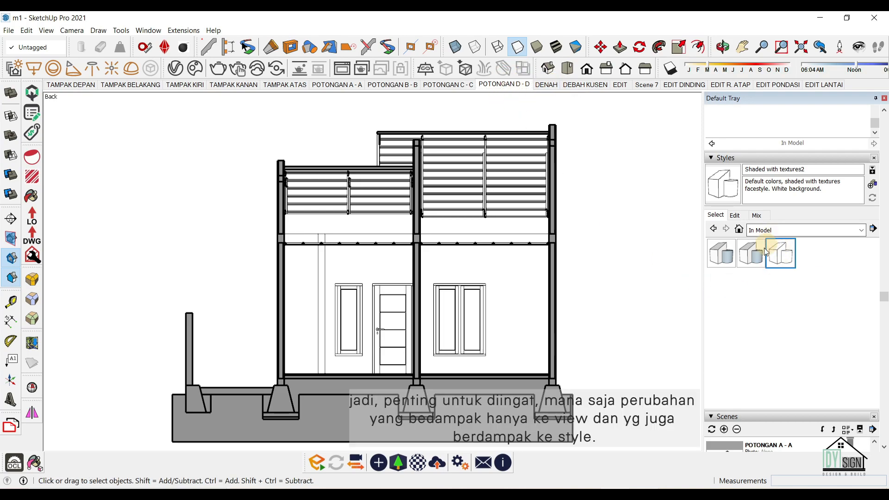
left_click(548, 86)
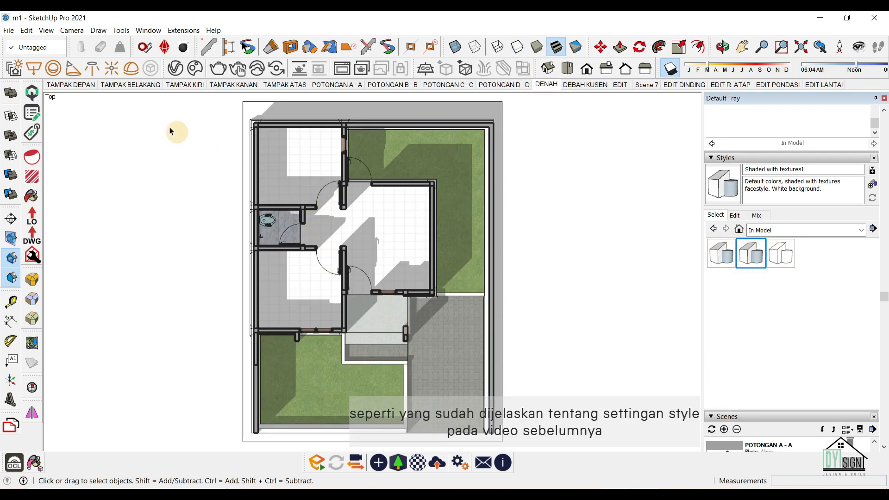
left_click(79, 87)
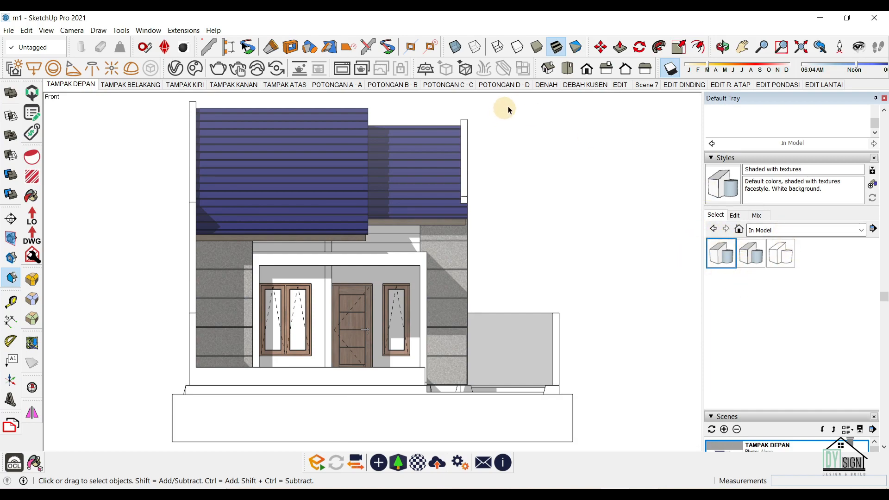
Examine the hidden-line section POTONGAN A - A up close around the bathroom tap, walls and foundations, and restore the scene's saved view.
left_click(337, 85)
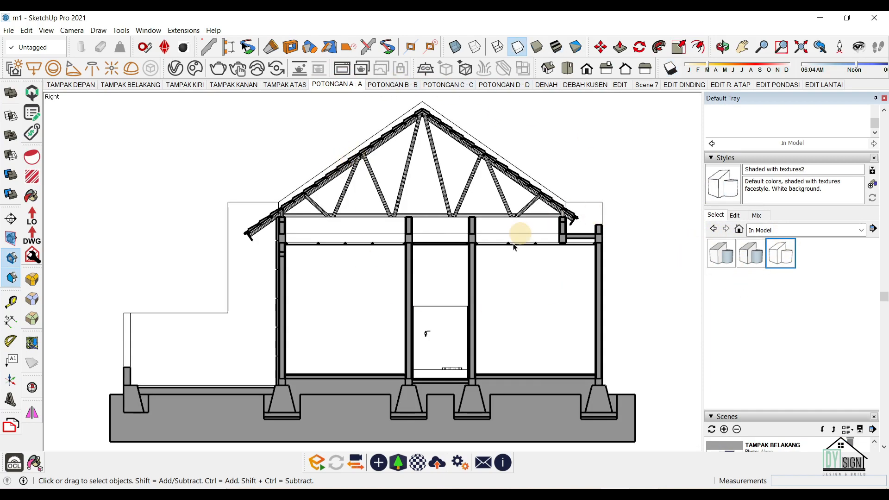
scroll(427, 357, "up", 8)
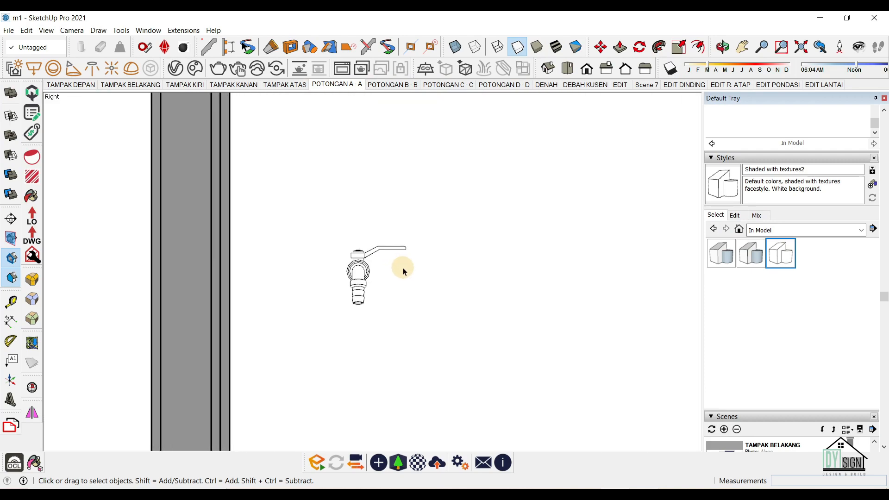
scroll(403, 271, "down", 5)
scroll(319, 185, "up", 5)
scroll(308, 195, "down", 4)
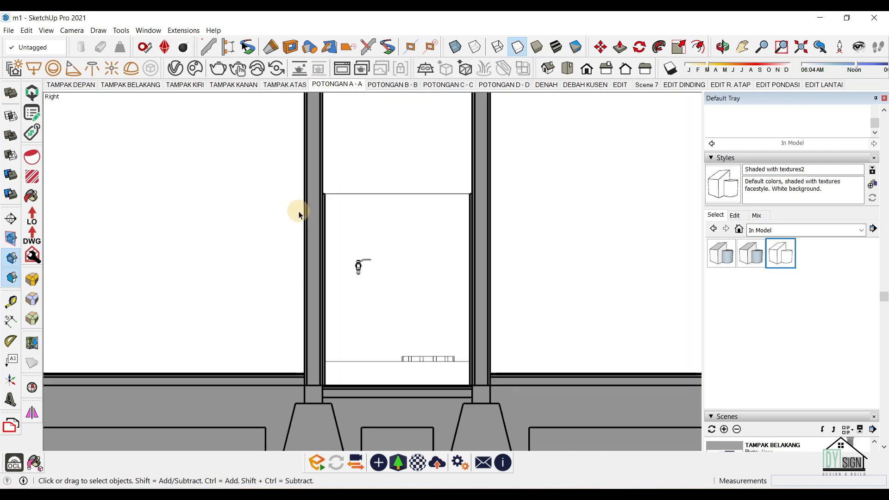
scroll(302, 222, "down", 4)
scroll(348, 211, "up", 4)
scroll(387, 249, "down", 2)
scroll(342, 387, "up", 3)
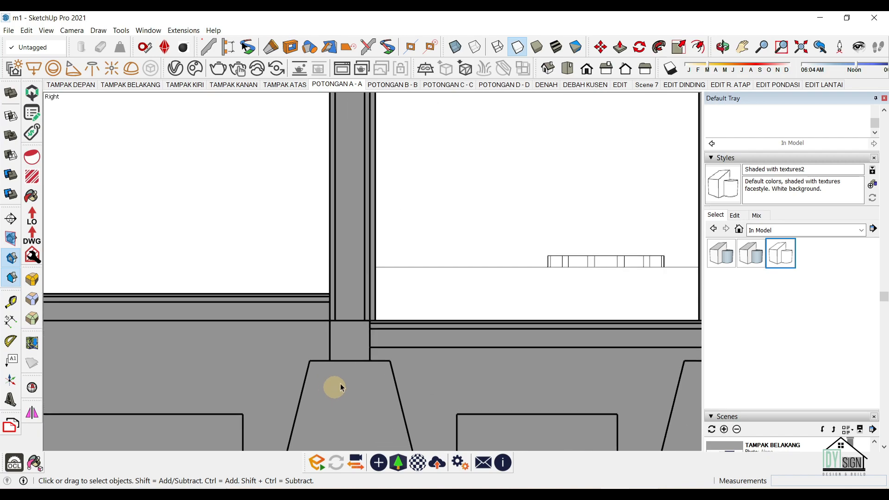
scroll(341, 387, "down", 8)
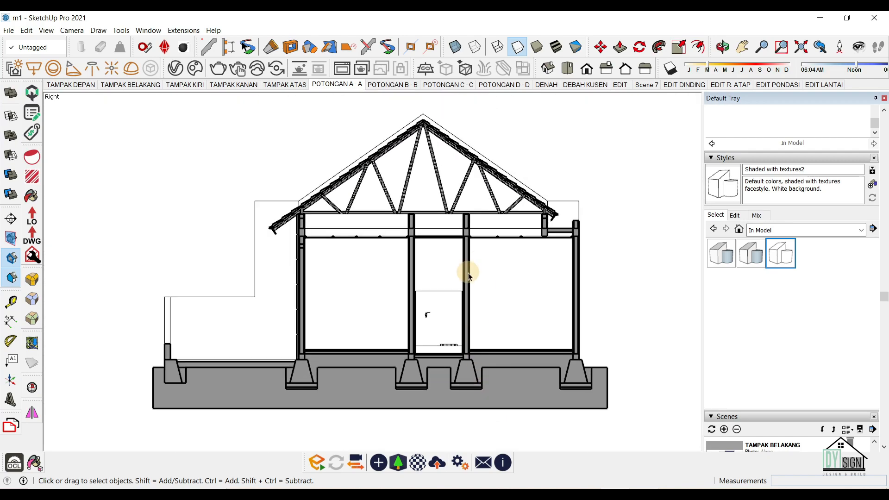
left_click(540, 158)
left_click(354, 85)
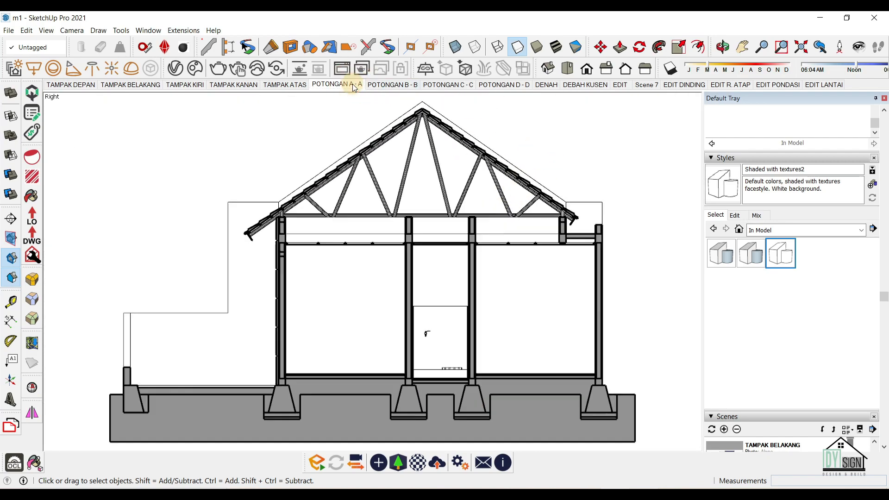
Check the display of the POTONGAN B - B, C - C and D - D sections and the DENAH floor plan.
left_click(406, 84)
left_click(453, 85)
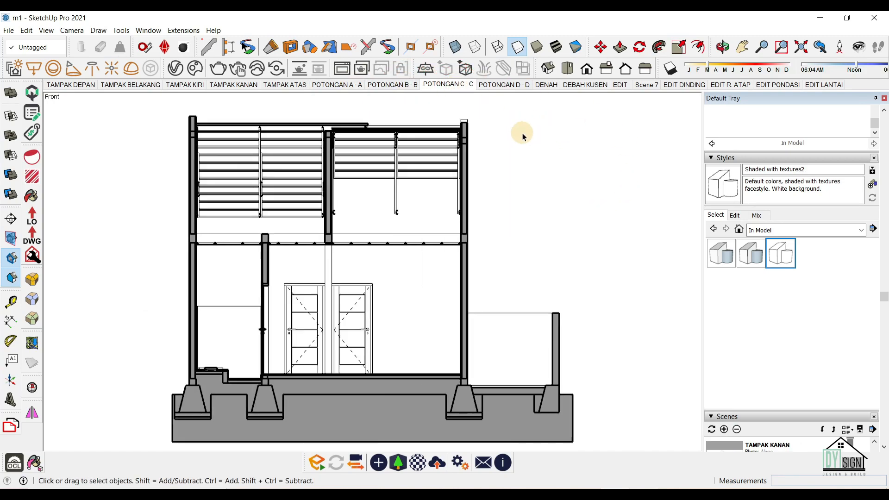
left_click(515, 85)
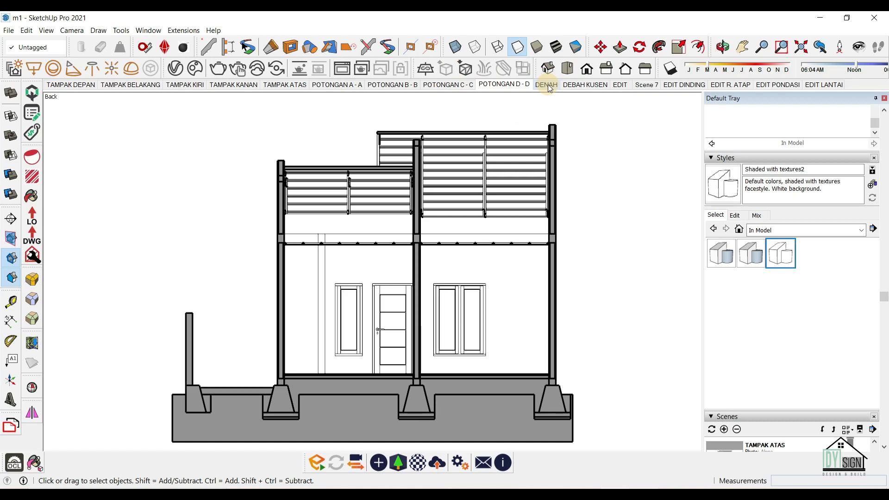
left_click(548, 85)
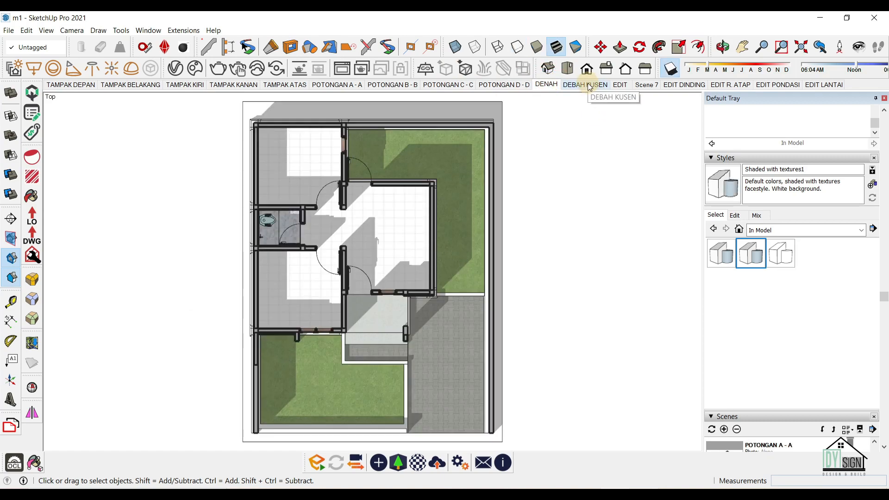
Try the Shaded with textures2 style on the DEBAH KUSEN floor plan and inspect its linework around the bathroom.
left_click(590, 87)
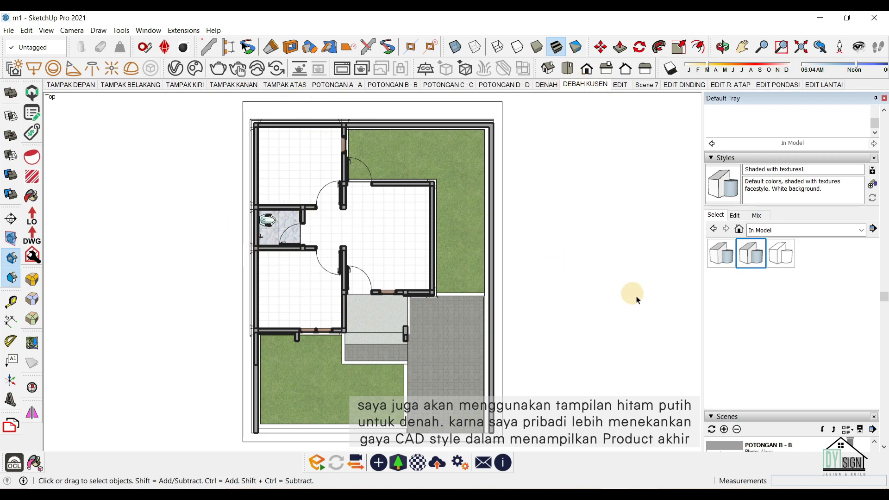
left_click(781, 263)
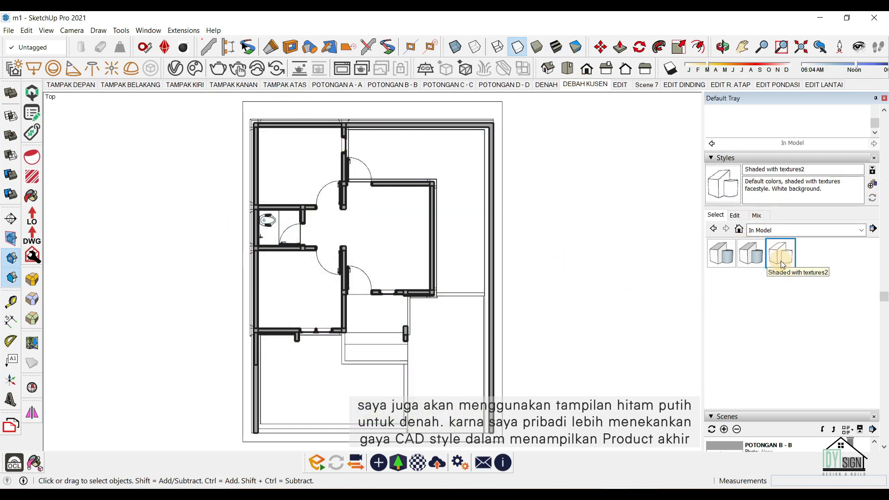
scroll(273, 222, "up", 6)
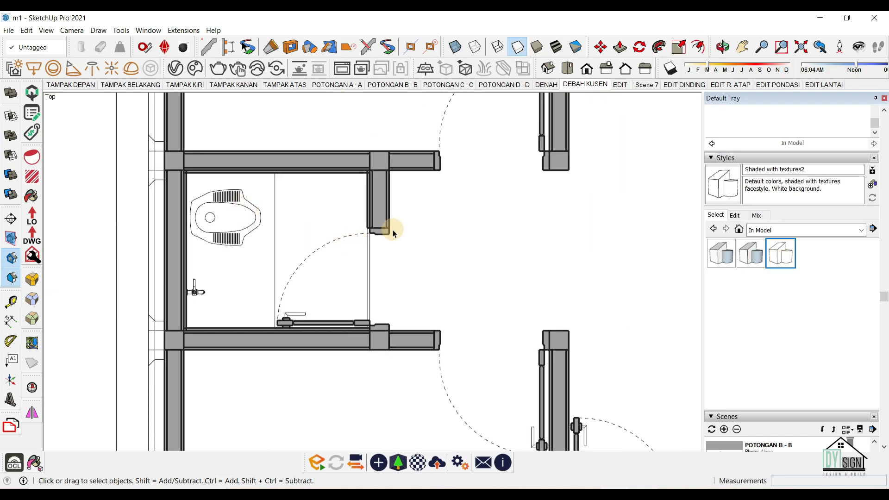
scroll(393, 228, "down", 5)
scroll(297, 266, "down", 2)
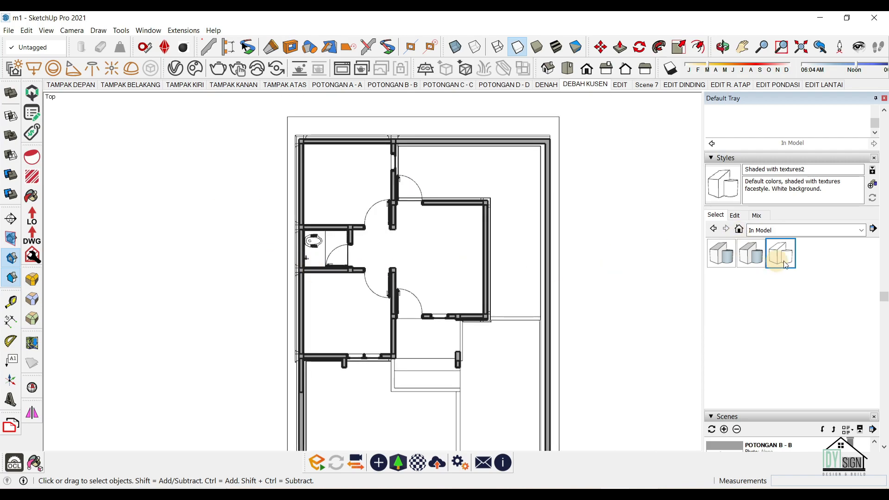
Restore the saved DEBAH KUSEN view, apply the Shaded with textures2 style to it and update the scene.
left_click(598, 84)
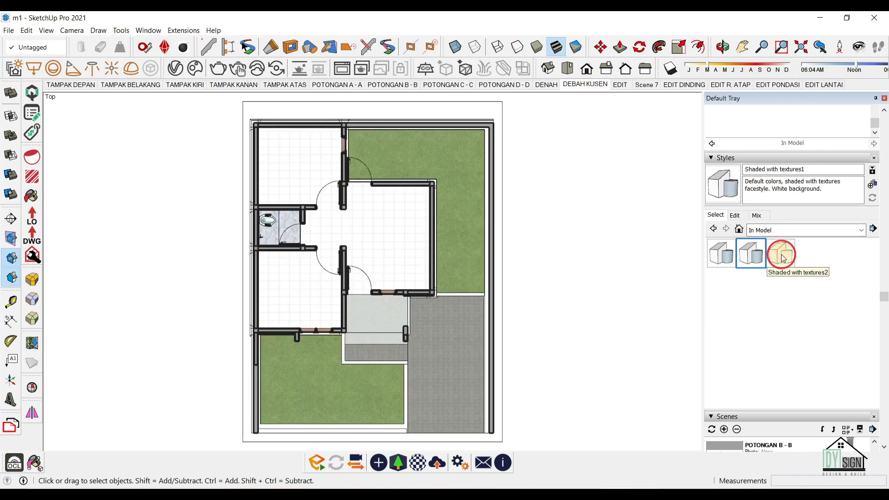
left_click(783, 258)
right_click(594, 91)
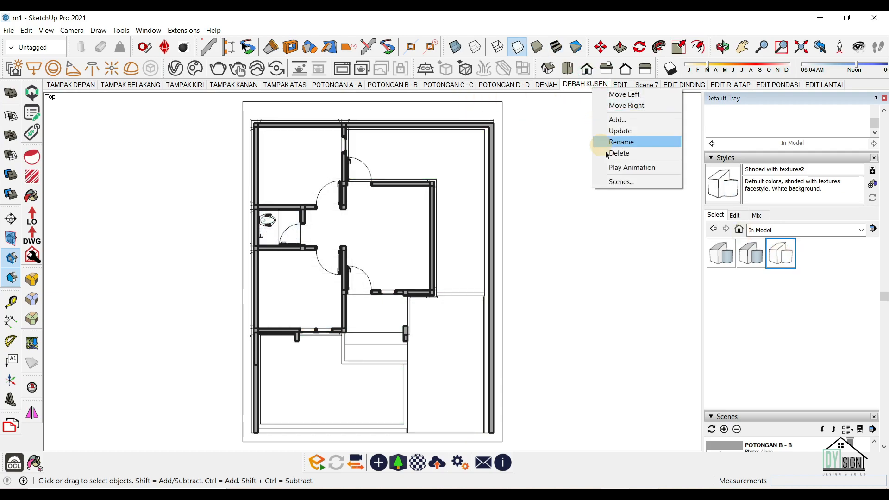
left_click(636, 128)
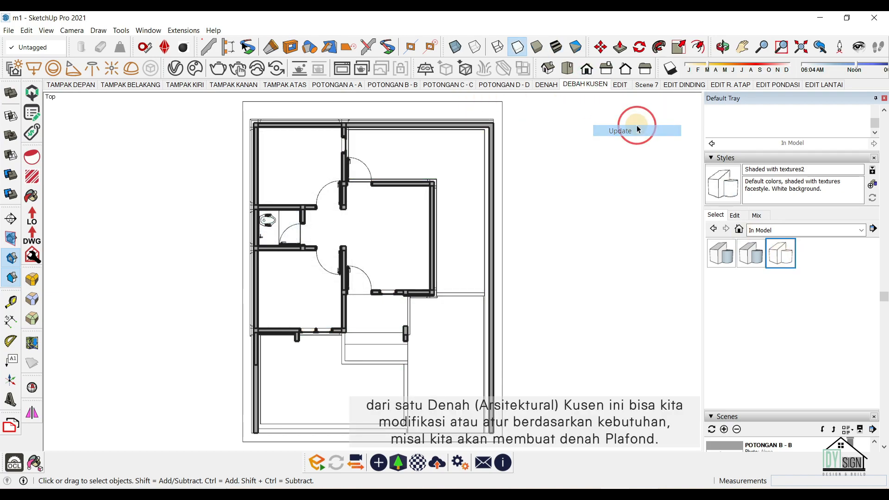
Add a new scene after DEBAH KUSEN and rename it DENAH PLAFOND.
right_click(589, 87)
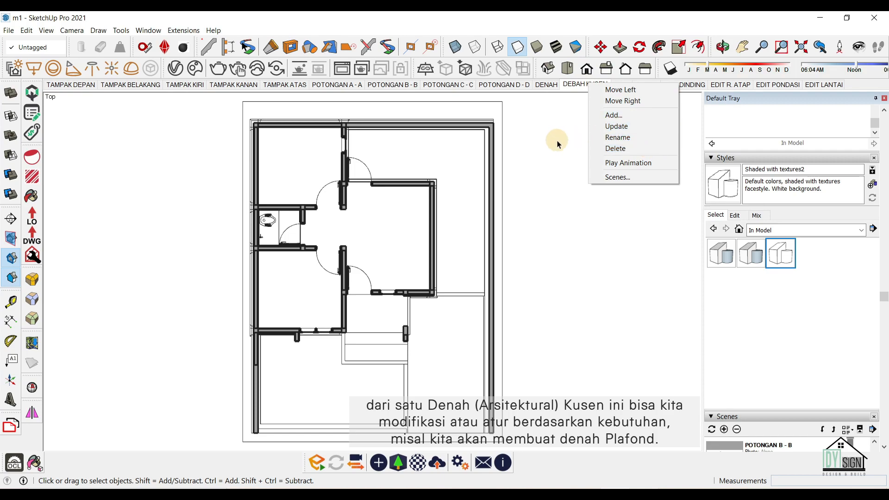
left_click(627, 115)
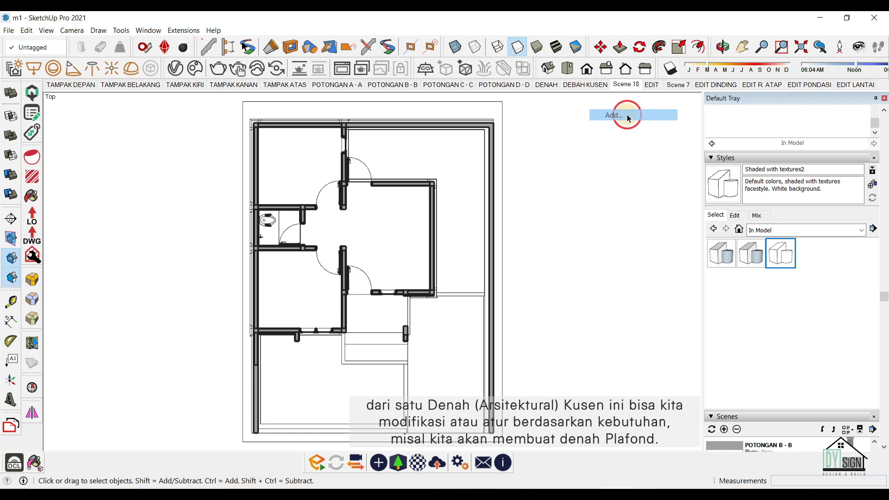
right_click(630, 88)
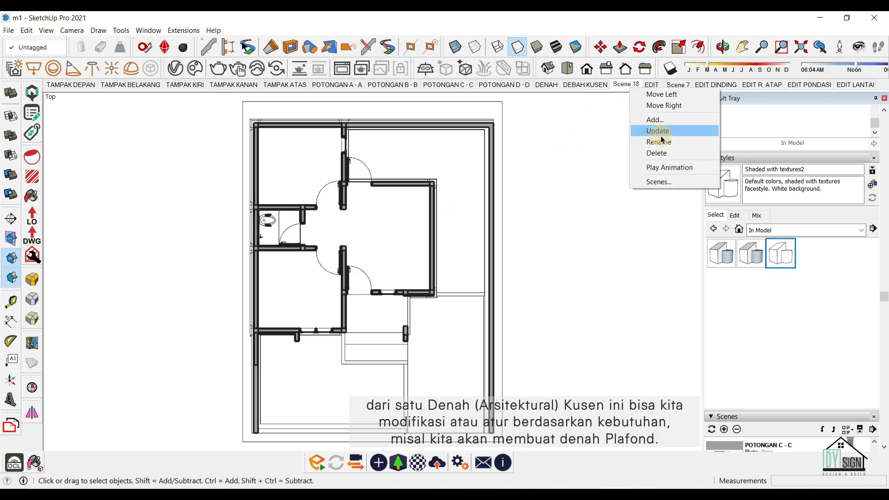
left_click(659, 142)
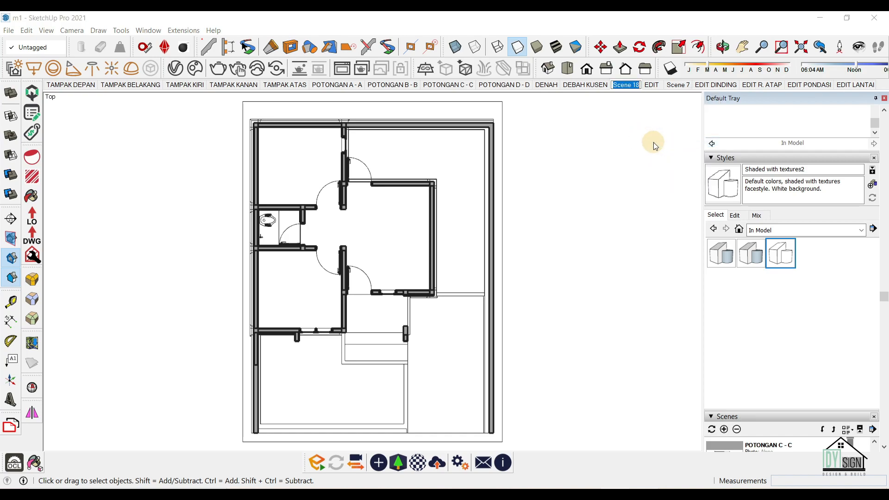
type("DENAH")
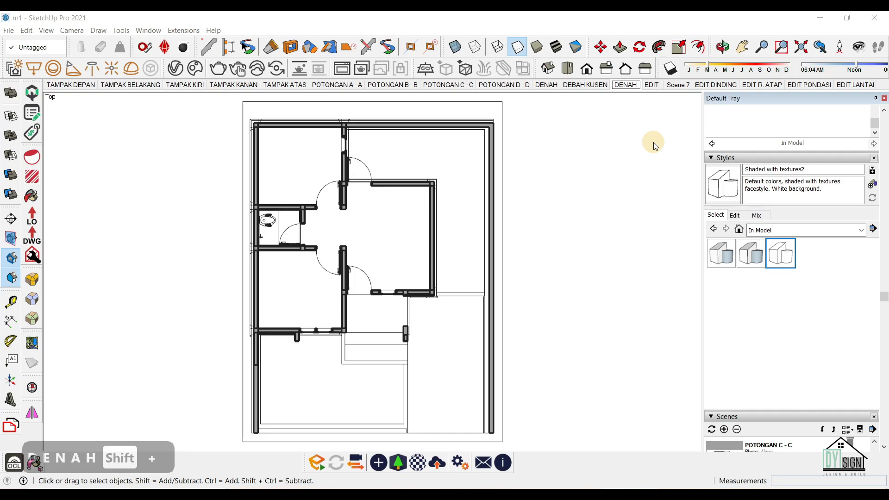
type(" PLAFOND")
key("Return")
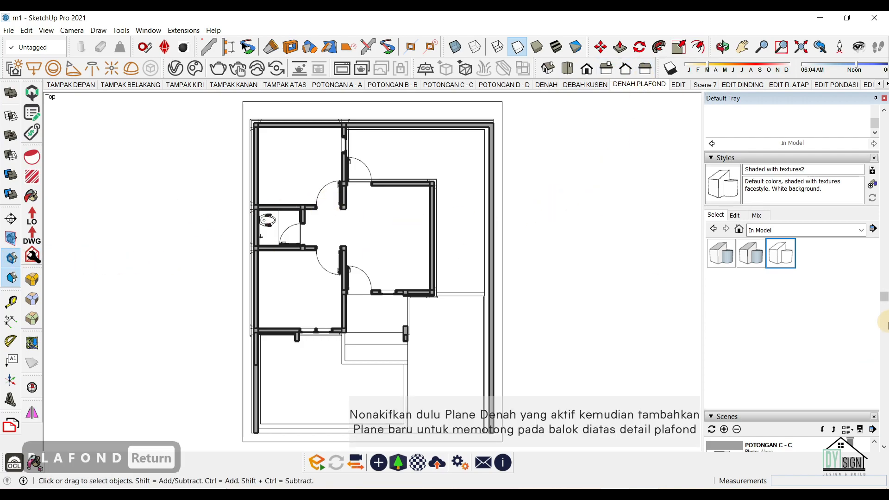
Find the POTONGAN DENAH section plane in the Outliner and deactivate its cut.
scroll(885, 324, "down", 5)
left_click_drag(887, 376, 888, 476)
scroll(886, 416, "down", 4)
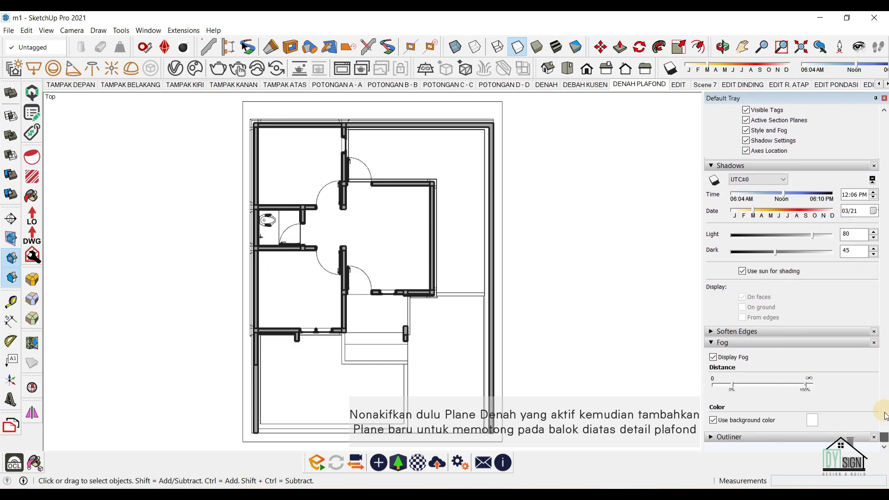
left_click(839, 437)
scroll(840, 417, "down", 4)
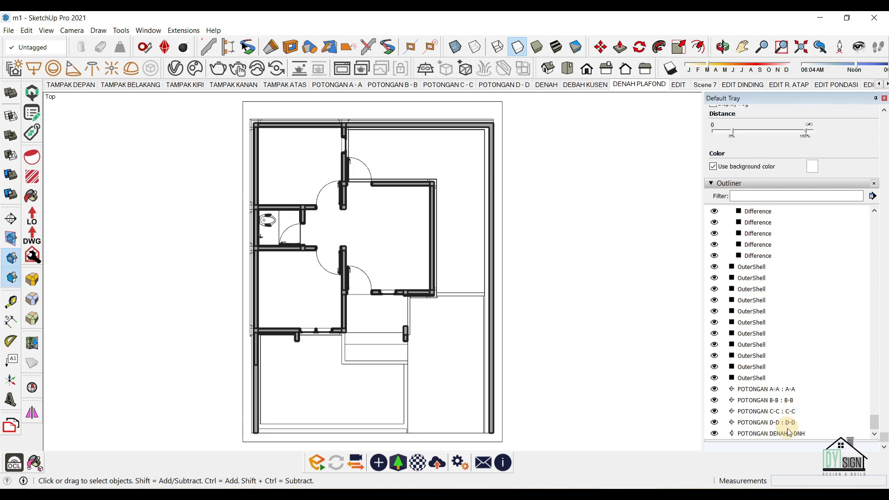
left_click(733, 435)
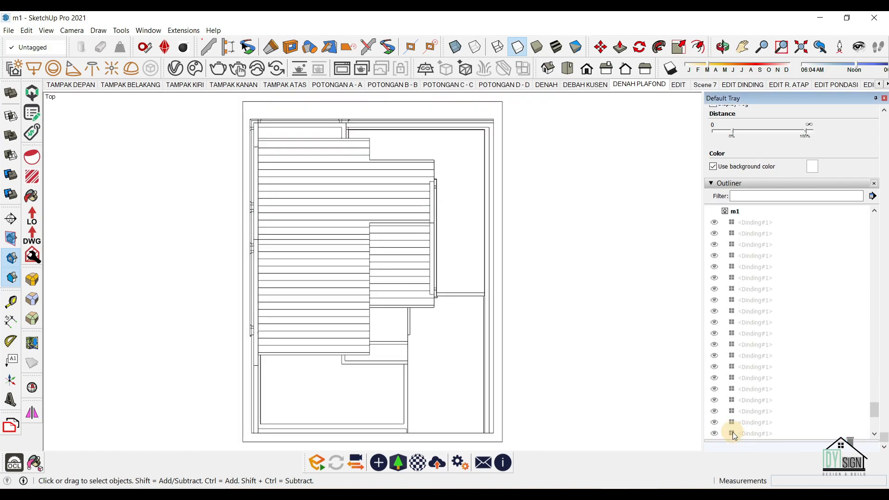
Hide the five section planes from POTONGAN A-A to POTONGAN DENAH in the Outliner.
left_click(764, 389)
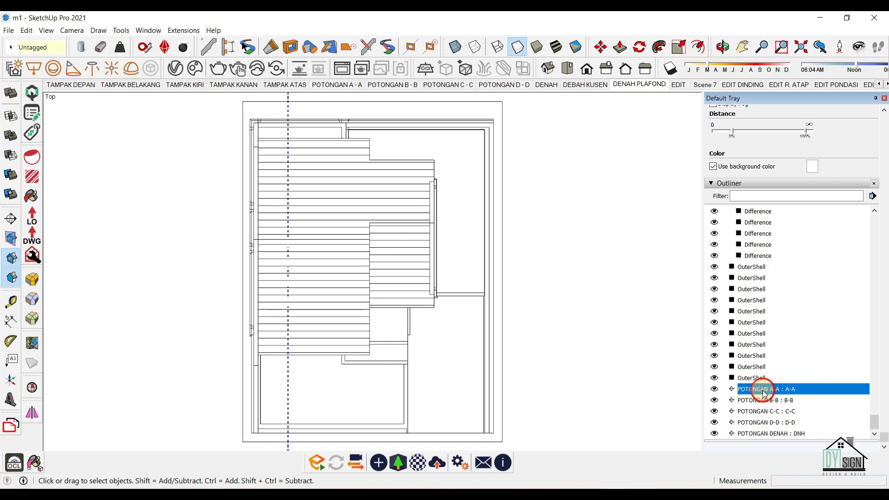
left_click(732, 435, "shift")
left_click(716, 434)
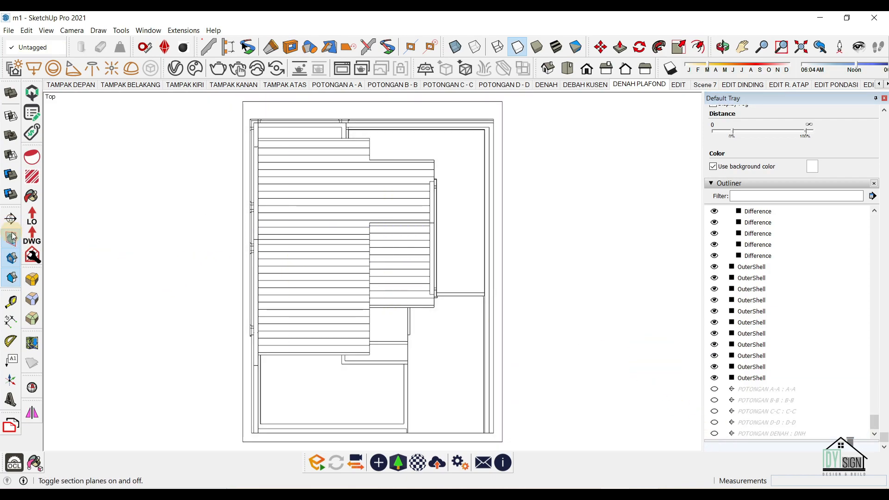
Place a horizontal section plane on the porch canopy, named POTONGAN BLK 1 with the symbol BK1.
left_click(11, 218)
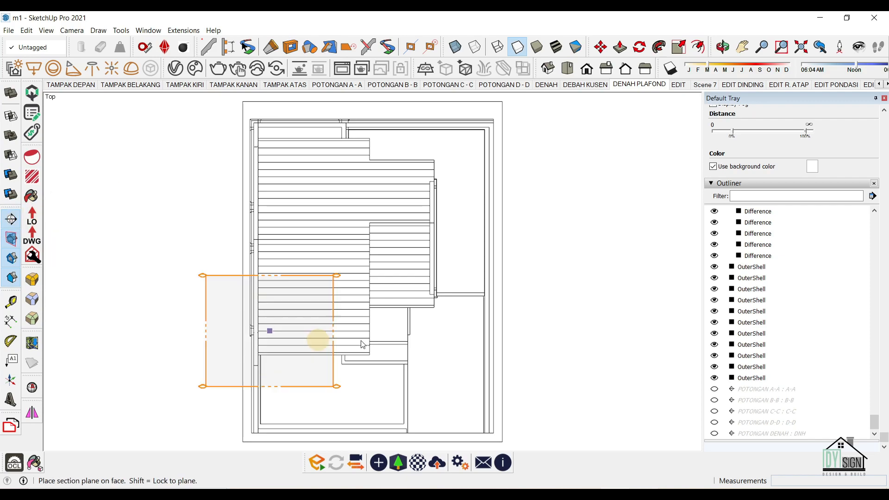
left_click(391, 330)
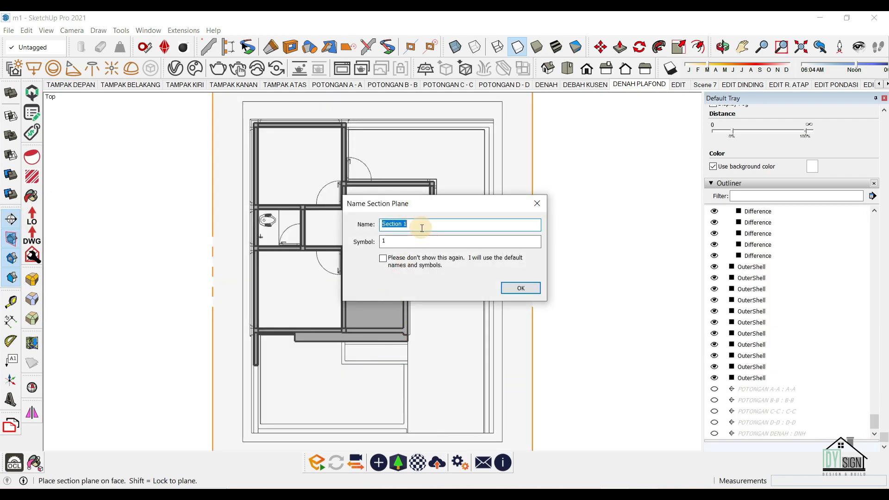
type("PO")
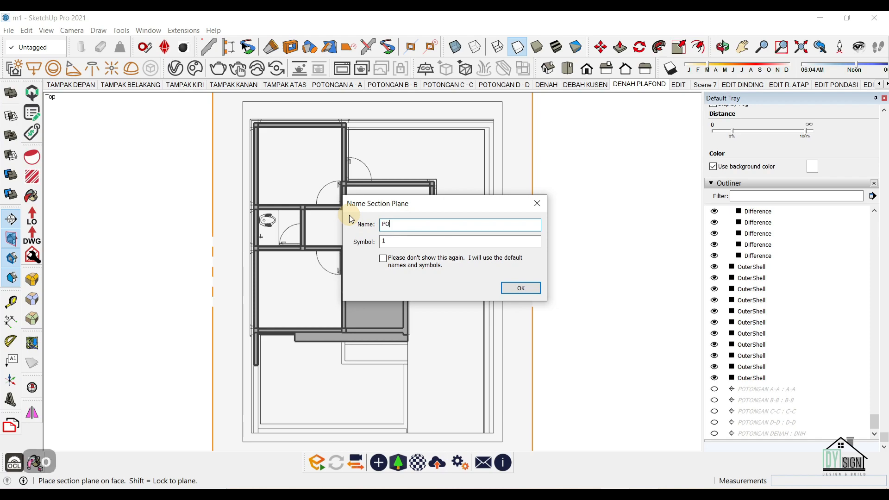
type("TONGAN ")
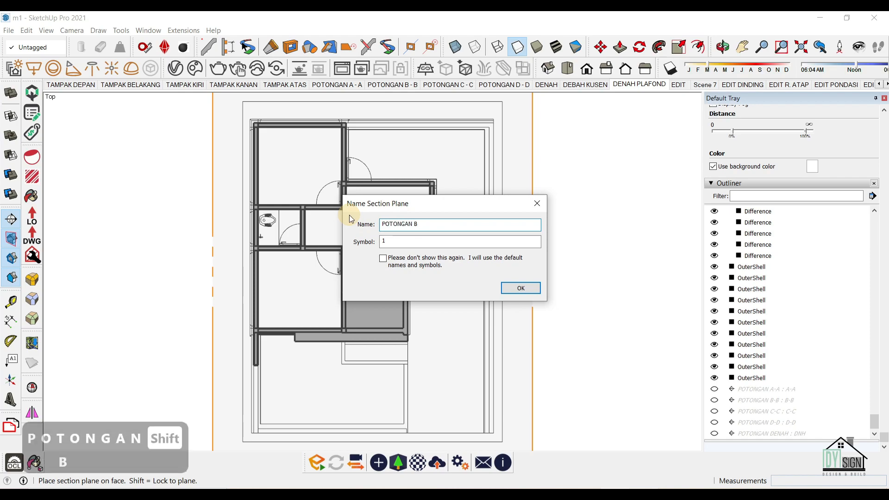
type("BLK")
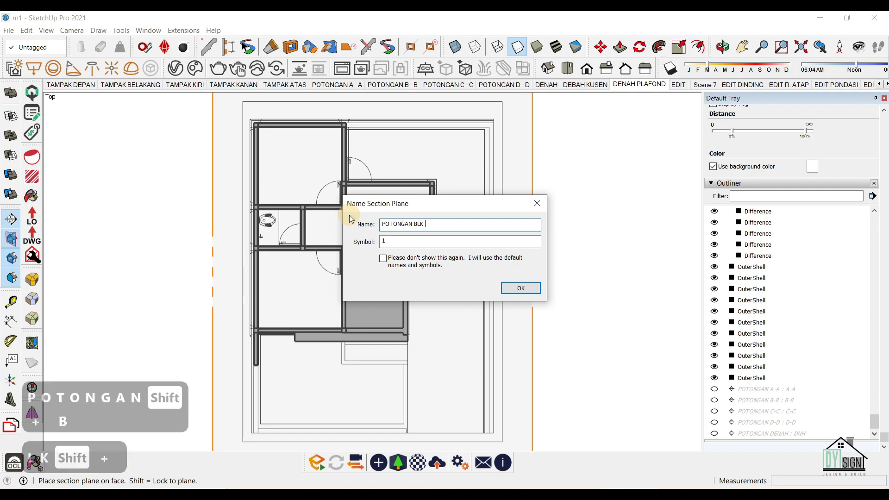
type(" 1")
key("Tab")
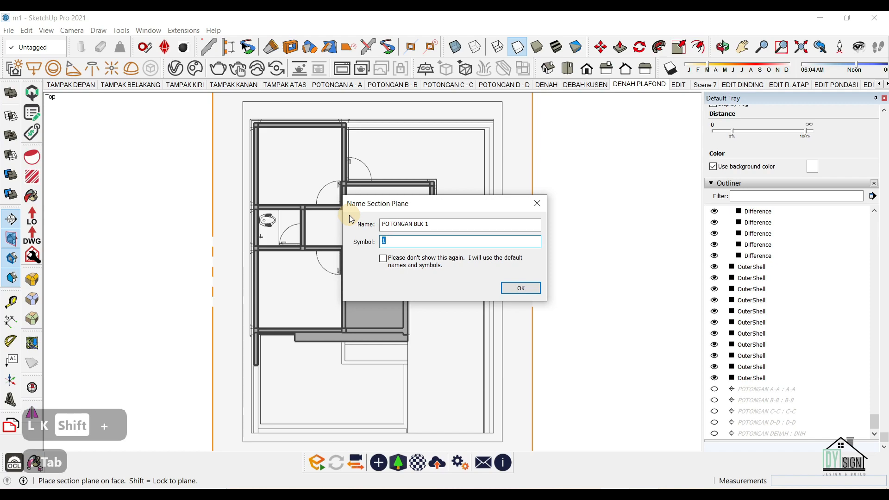
type("BK")
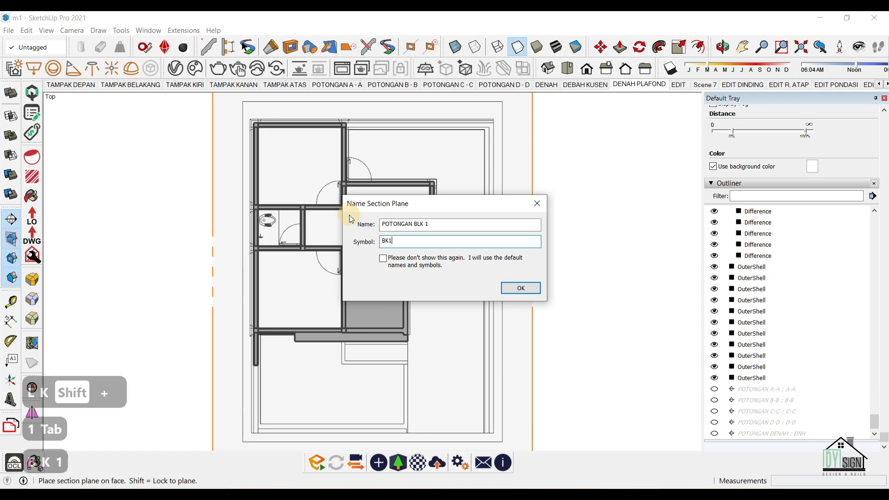
key("Return")
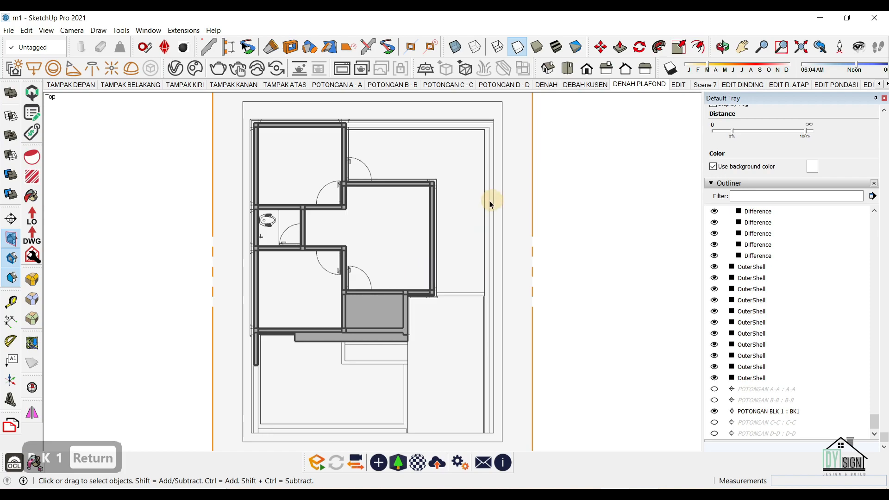
Turn off the section plane display and update the DENAH PLAFOND scene.
left_click(11, 238)
right_click(622, 86)
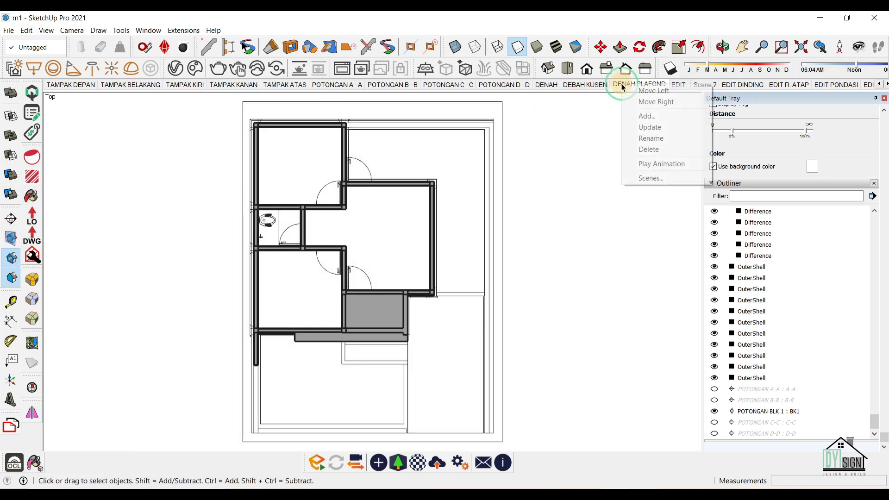
left_click(674, 127)
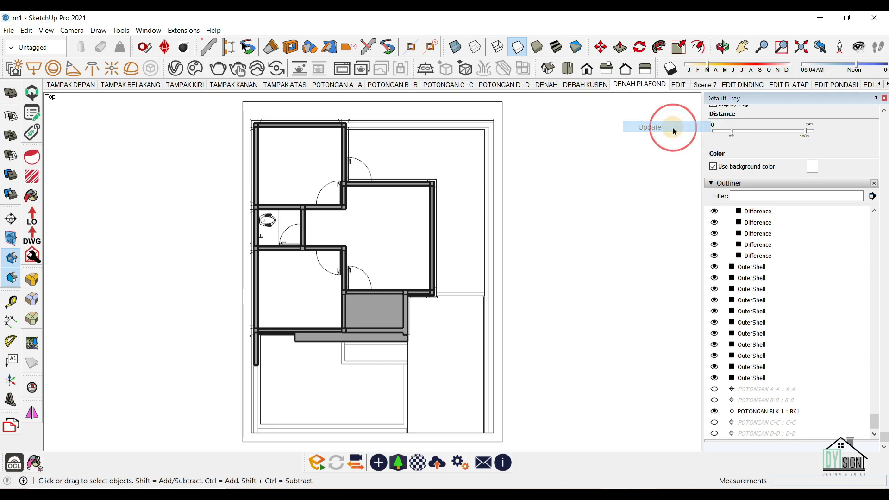
Show the section planes again and move POTONGAN BLK 1 up about 0.25 m to above the ceiling framing.
left_click(11, 238)
left_click(508, 253)
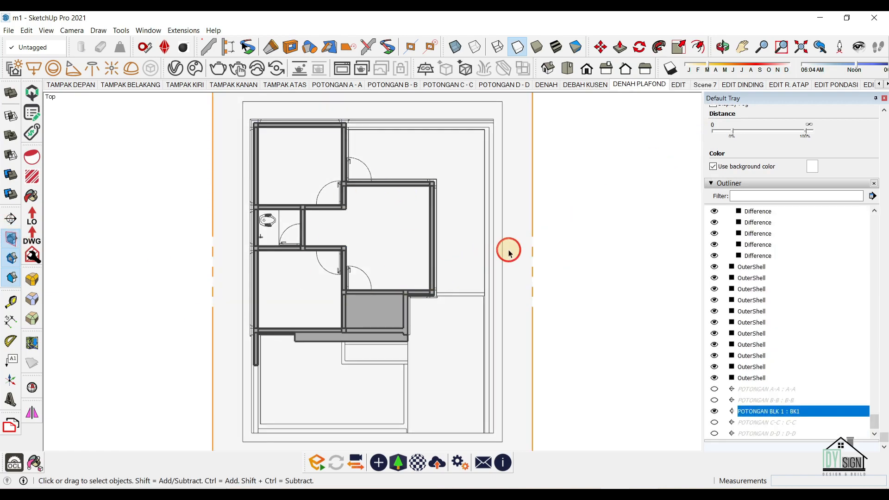
middle_click_drag(508, 252, 340, 190)
scroll(340, 188, "up", 5)
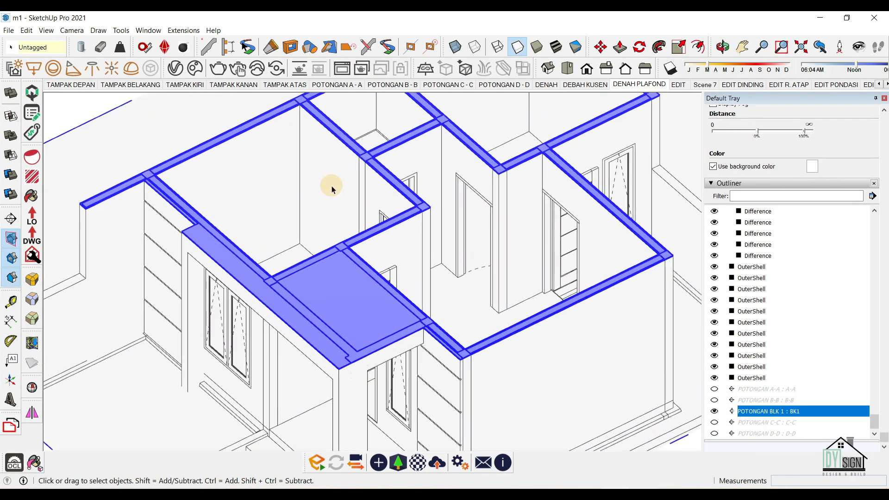
key("m")
middle_click_drag(238, 264, 337, 272)
scroll(405, 313, "down", 5)
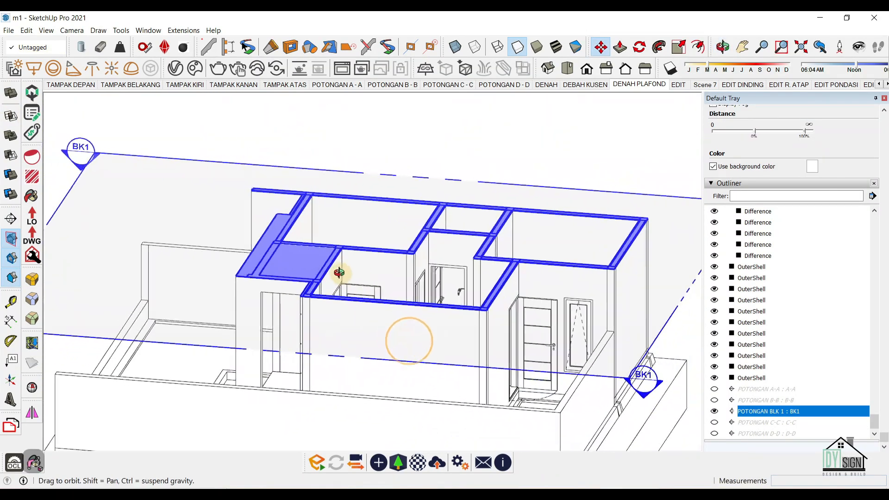
scroll(320, 179, "up", 4)
left_click(322, 213)
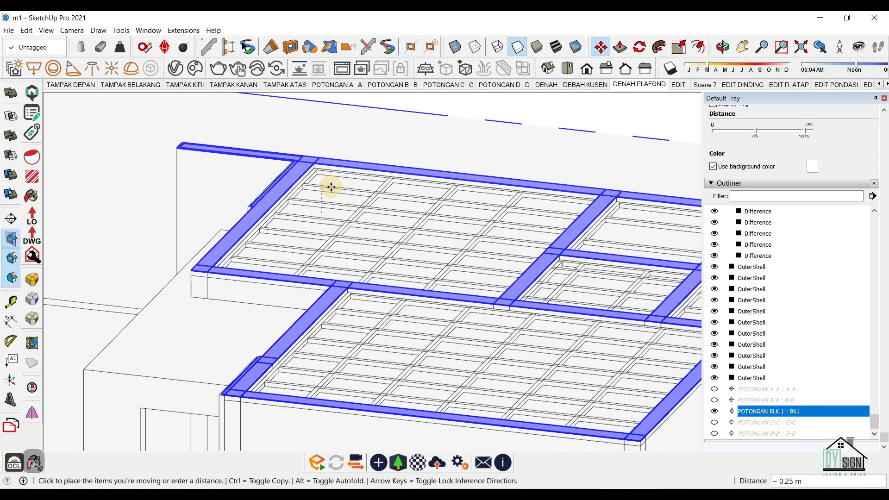
left_click(331, 188)
middle_click_drag(328, 189, 499, 295)
scroll(563, 267, "down", 4)
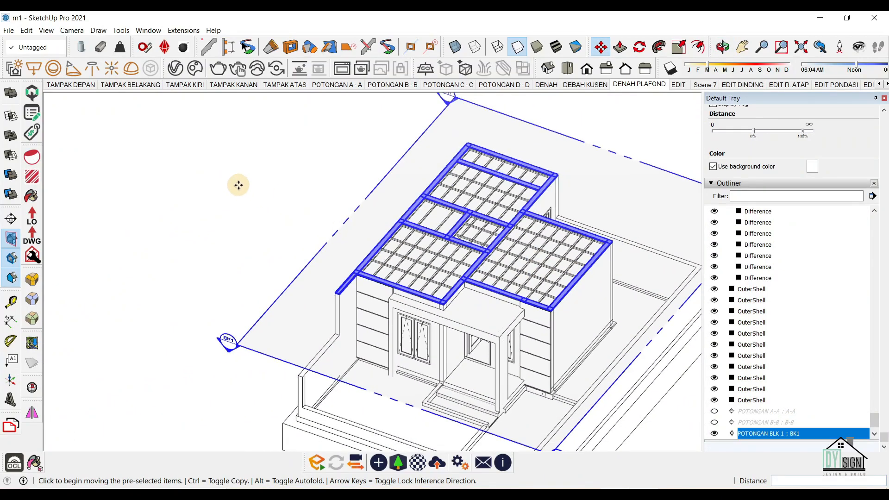
key("space")
left_click(238, 187)
Examine the cut beams and ceiling framing over the rear rooms up close, undoing stray edits along the way.
middle_click_drag(332, 262, 308, 218)
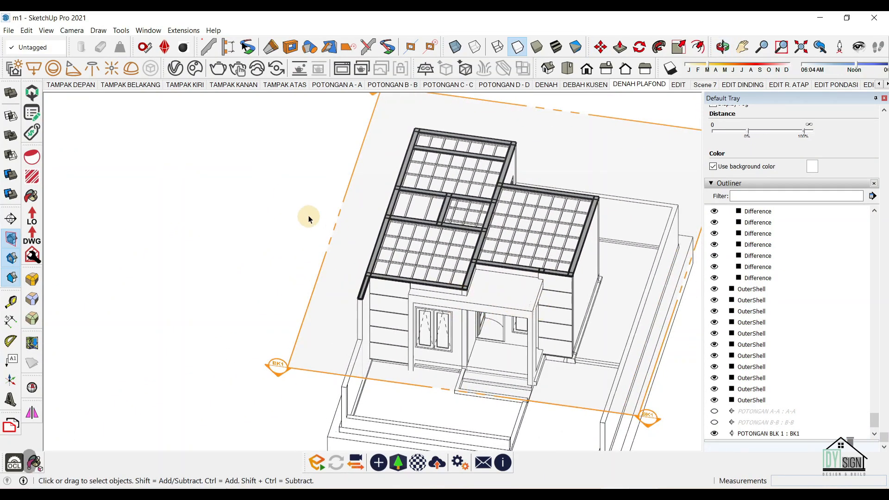
middle_click_drag(417, 224, 589, 195)
scroll(487, 274, "up", 10)
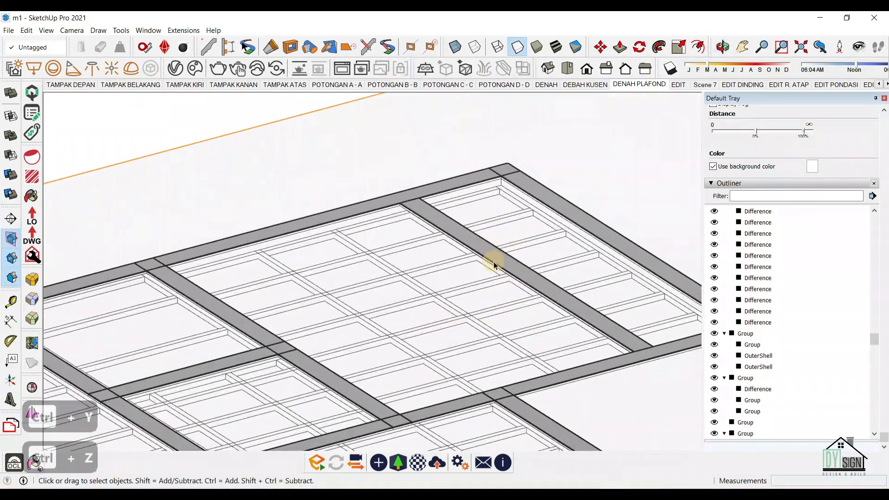
key("ctrl+z")
key("ctrl+z")
key("ctrl+z")
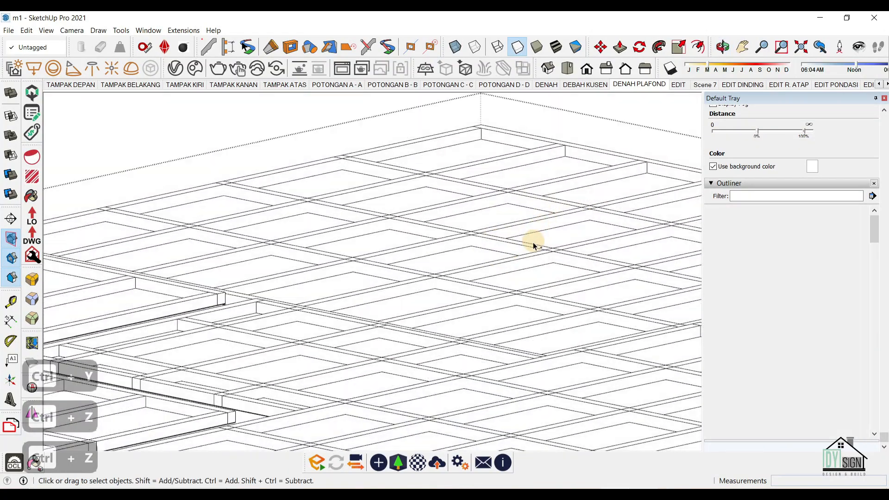
scroll(502, 253, "down", 2)
key("ctrl+z")
scroll(470, 201, "up", 6)
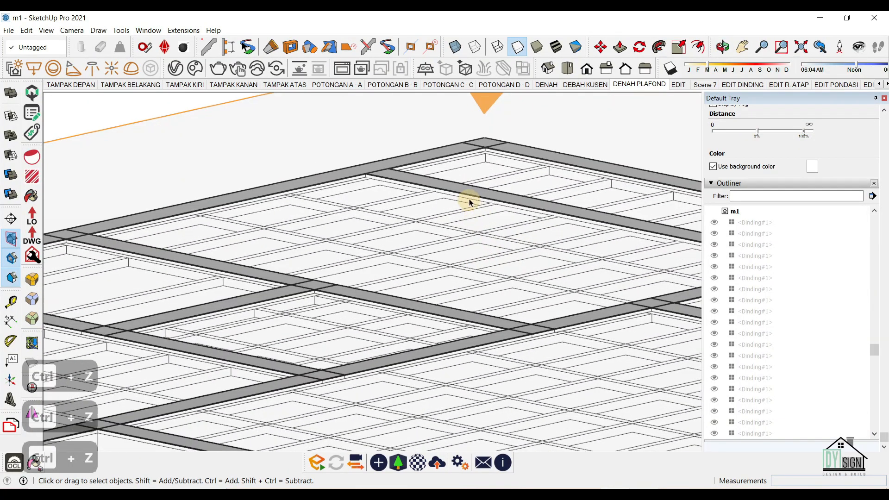
left_click(462, 210)
scroll(461, 206, "down", 8)
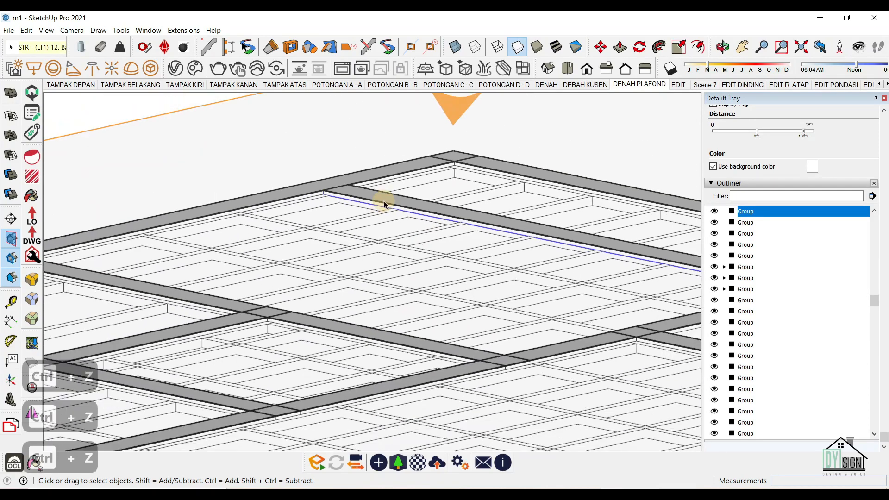
scroll(437, 234, "down", 1)
left_click(250, 156)
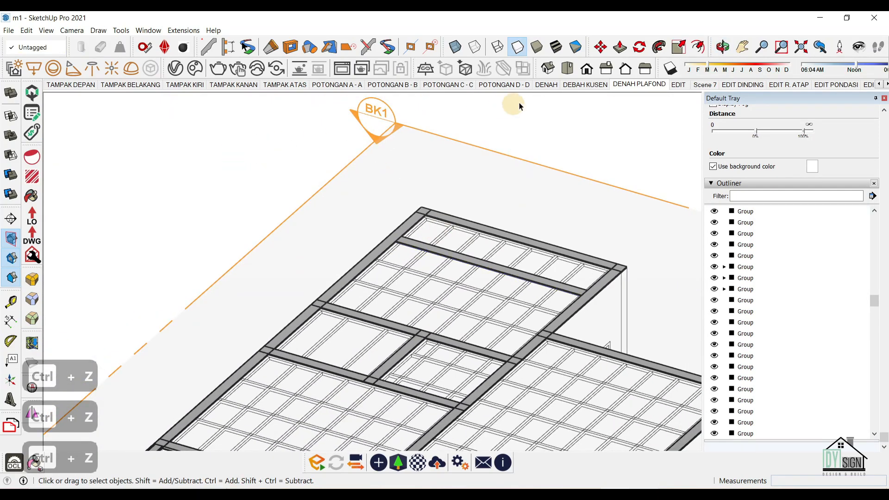
Turn off the section plane display and return to the saved DENAH PLAFOND top view.
left_click(13, 239)
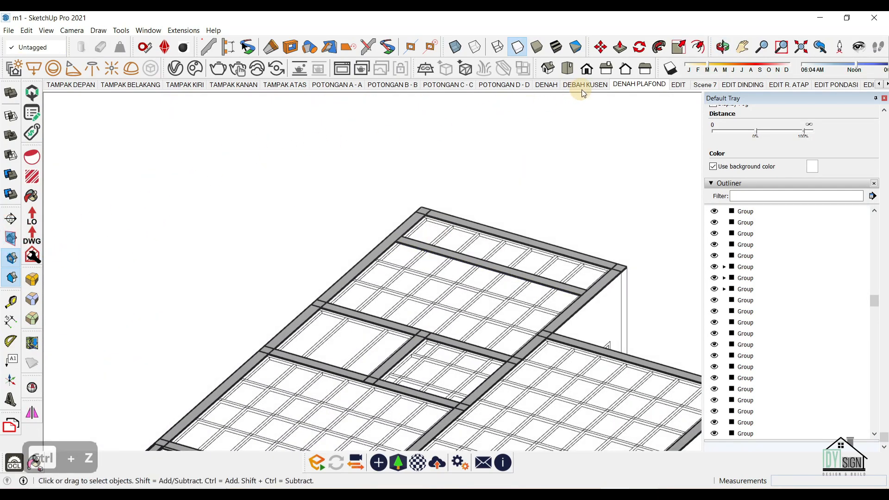
left_click(633, 85)
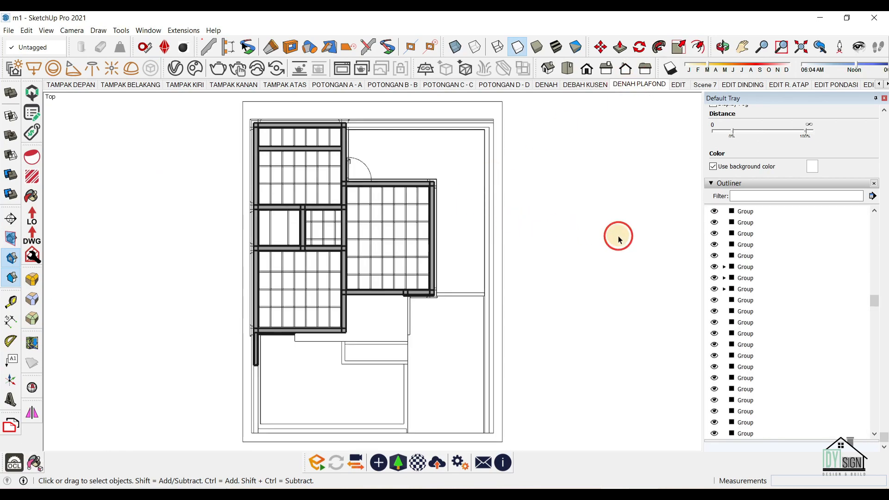
left_click(885, 238)
scroll(888, 236, "up", 15)
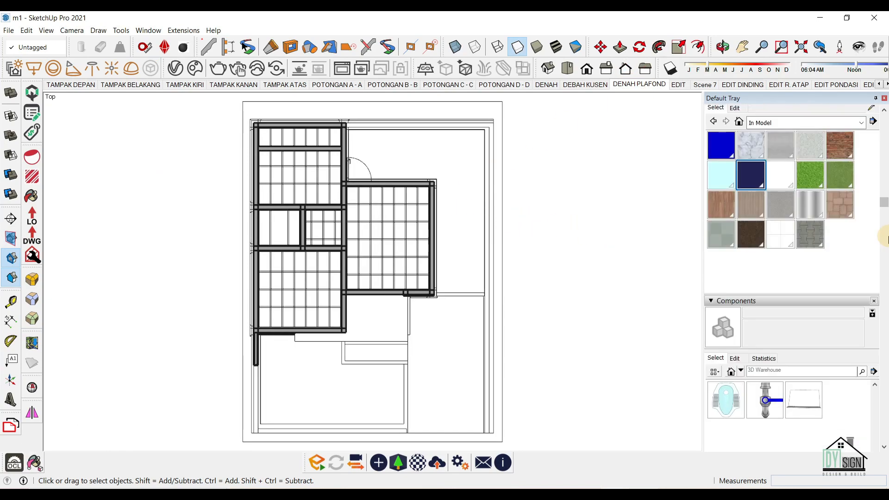
Expand the 4. STRUKTURAL tag folder and toggle STR - (LT1) 12. Balok Tarik/Kantilever off and on to check its effect on the plan.
scroll(806, 235, "down", 7)
scroll(887, 280, "up", 7)
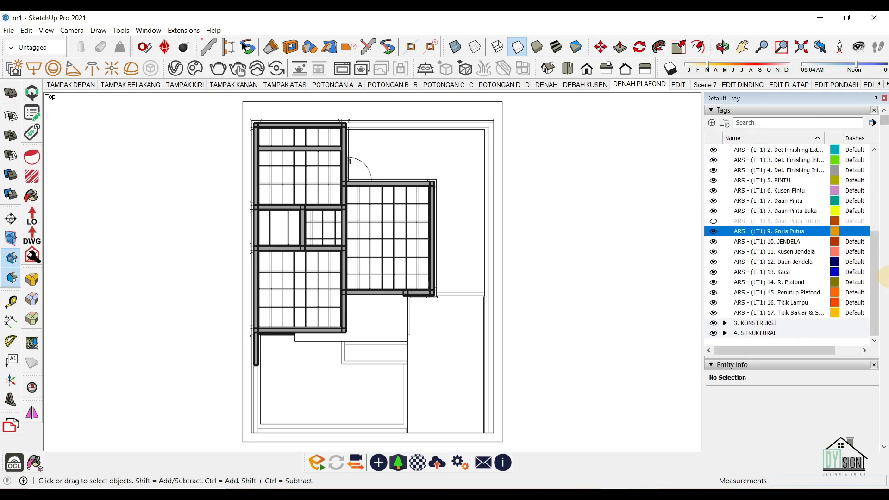
left_click(726, 333)
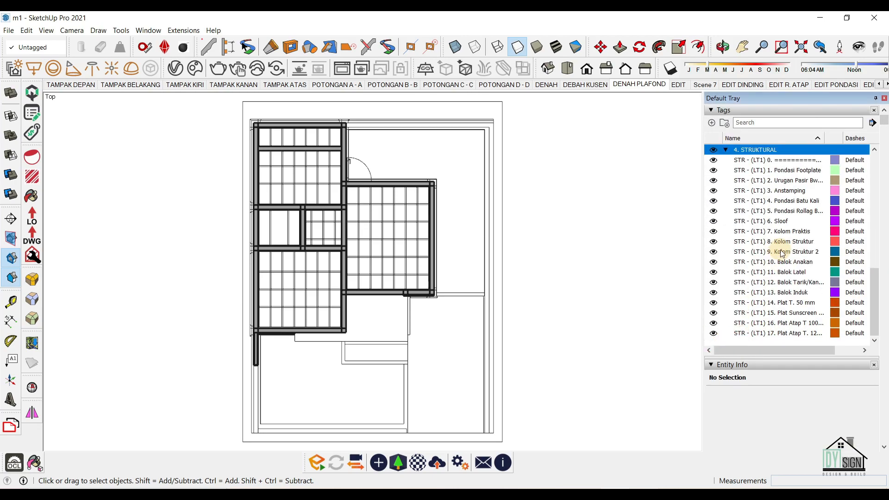
scroll(783, 246, "down", 5)
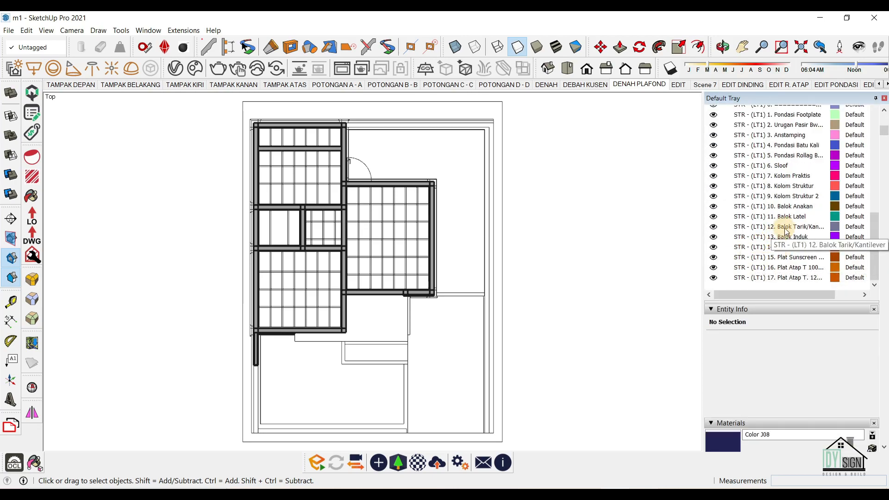
left_click(713, 226)
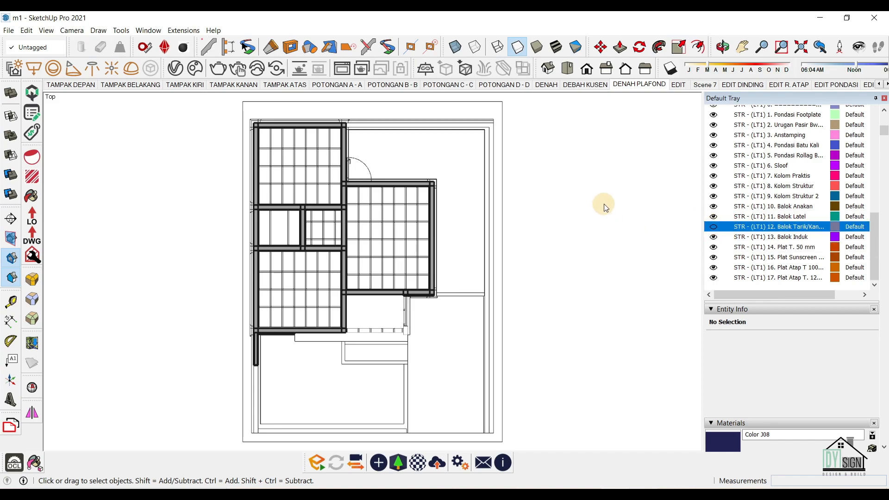
left_click(713, 227)
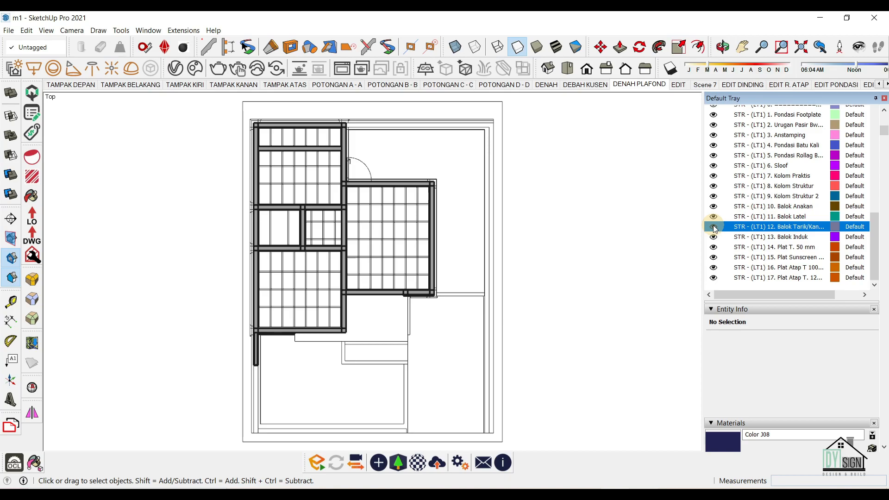
Reassign the beam group above the front entrance to the tag STR - (LT1) 11. Balok Latel.
middle_click_drag(580, 223, 723, 230)
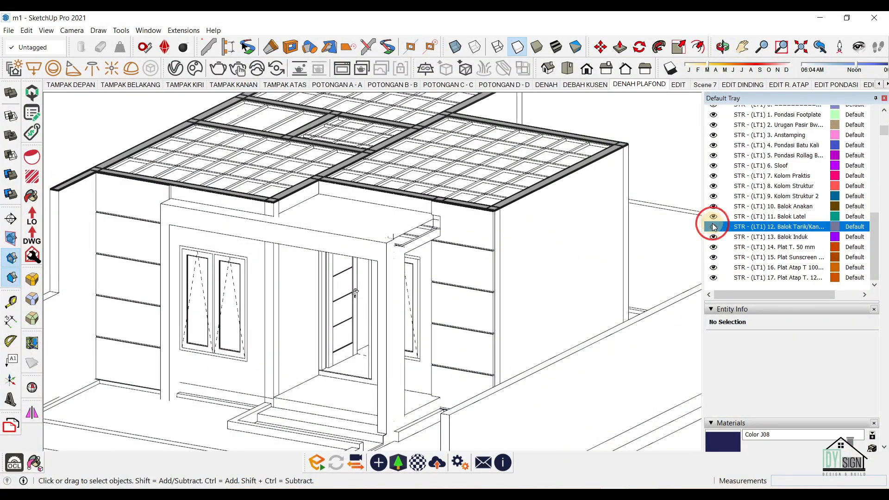
scroll(398, 234, "up", 3)
left_click(414, 247)
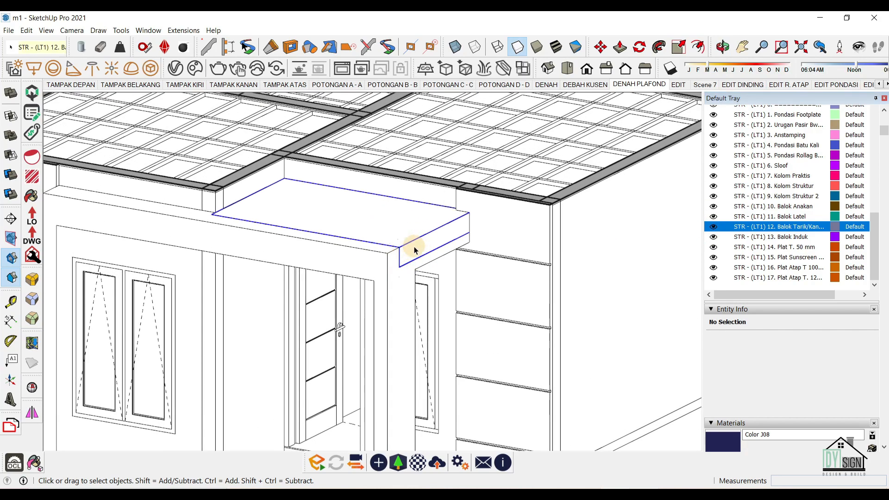
double_click(415, 256)
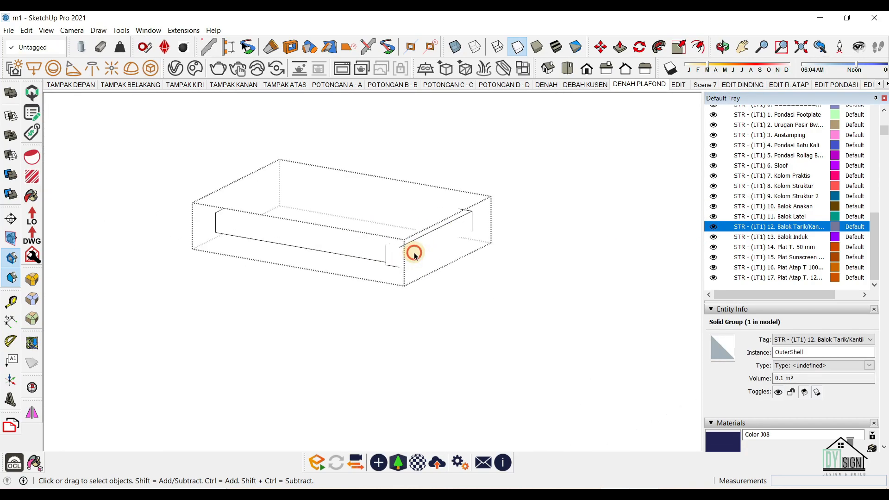
left_click(415, 255)
key("Escape")
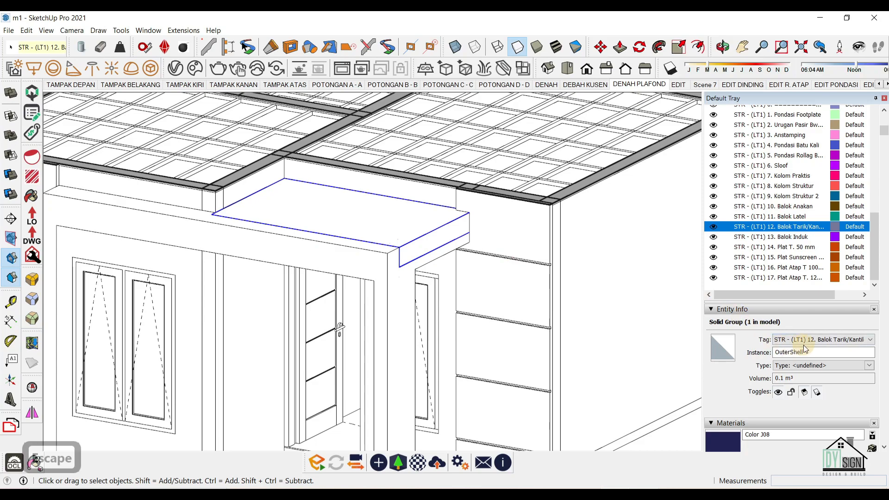
left_click(808, 342)
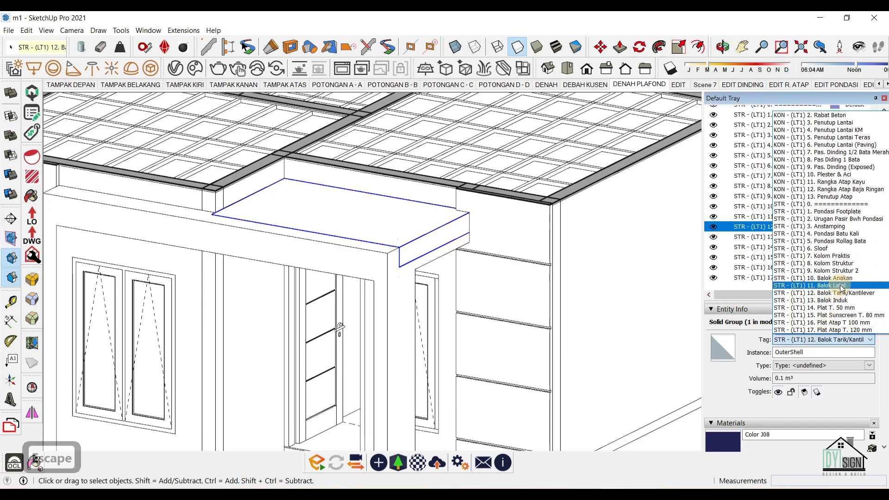
left_click(842, 286)
Hide the tag STR - (LT1) 12. Balok Tarik/Kantilever in the DENAH PLAFOND top view and update that scene.
middle_click_drag(579, 242, 730, 224)
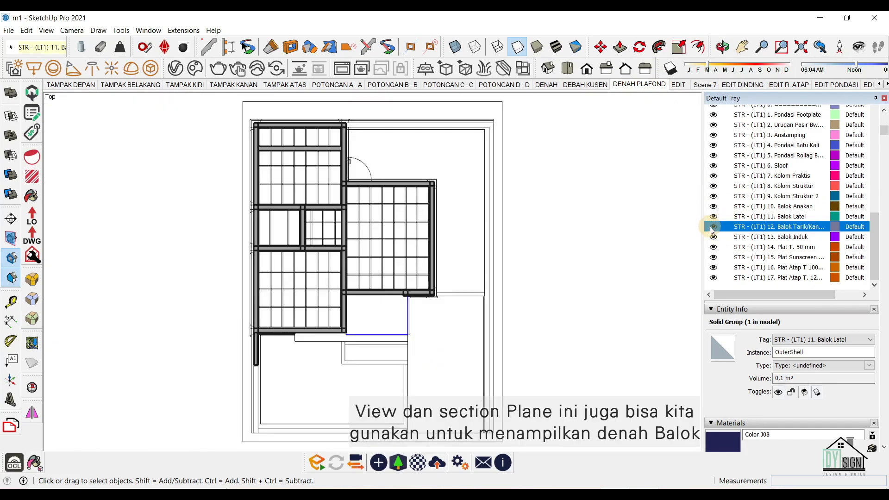
left_click(713, 227)
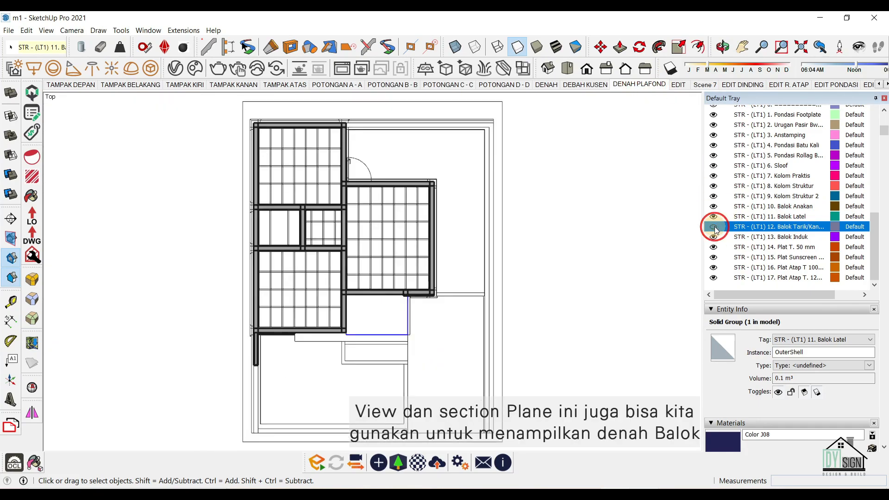
left_click(683, 190)
right_click(640, 84)
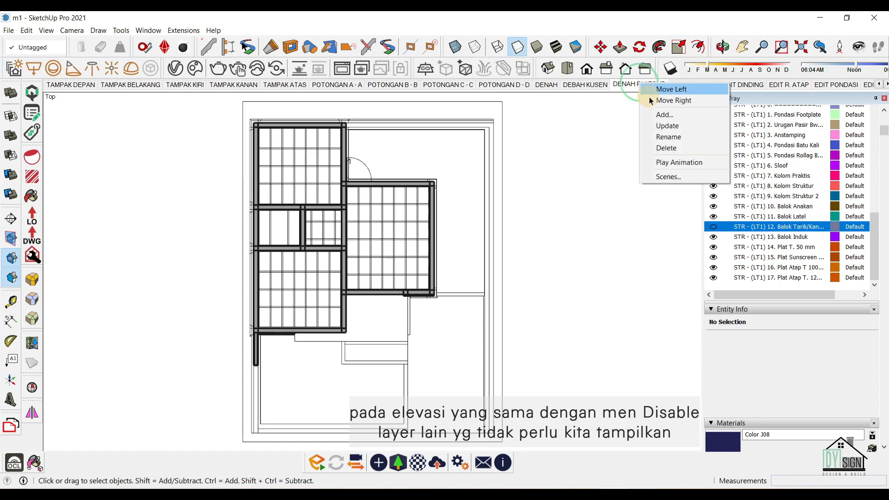
left_click(658, 126)
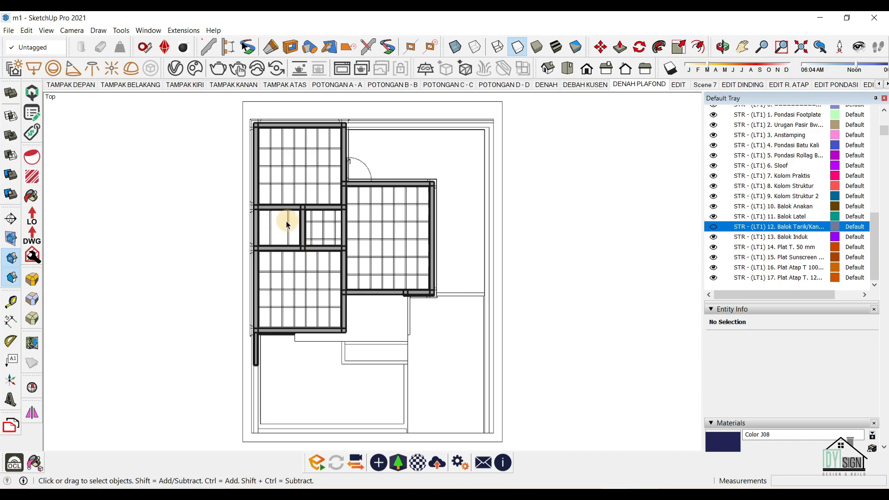
Compare the saved DENAH PLAFOND, DENAH and DEBAH KUSEN scenes, examining the ceiling grid and the bathroom area up close.
scroll(276, 222, "up", 3)
scroll(276, 222, "down", 2)
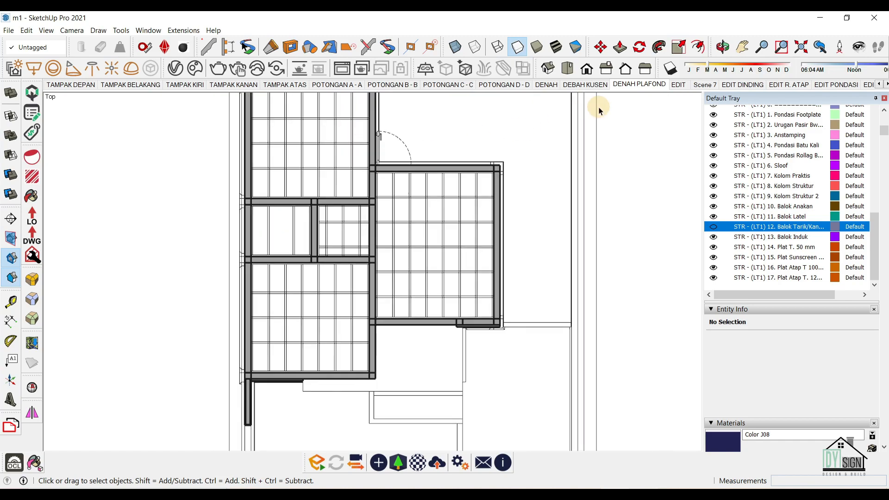
left_click(624, 84)
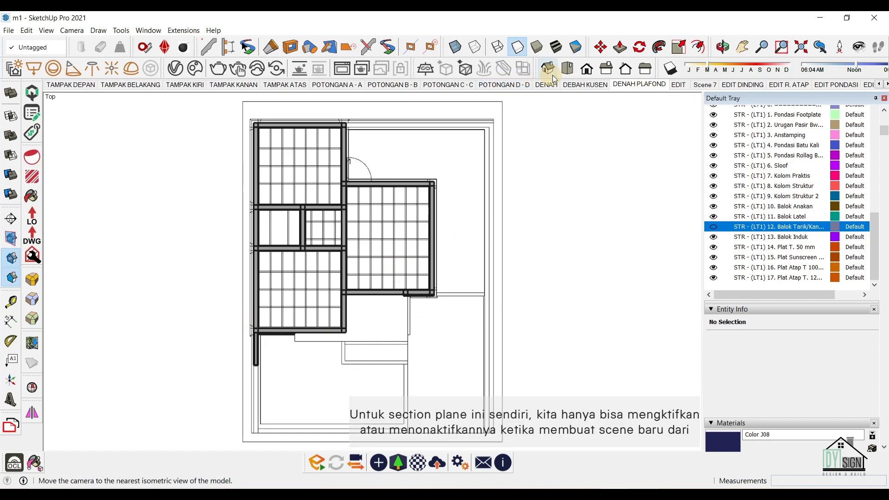
left_click(544, 85)
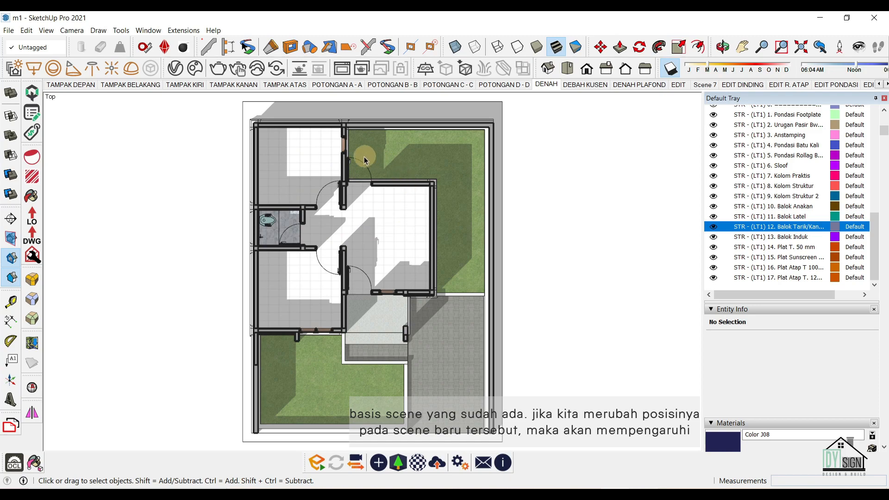
left_click(574, 85)
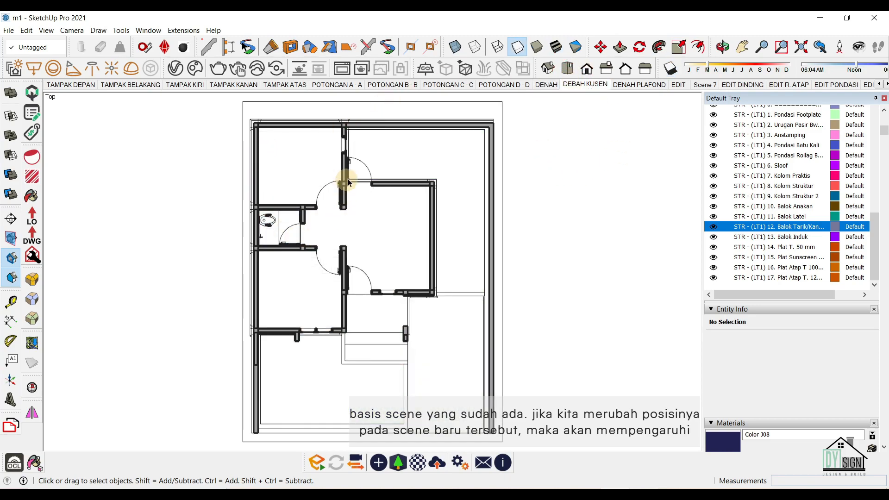
scroll(297, 211, "up", 6)
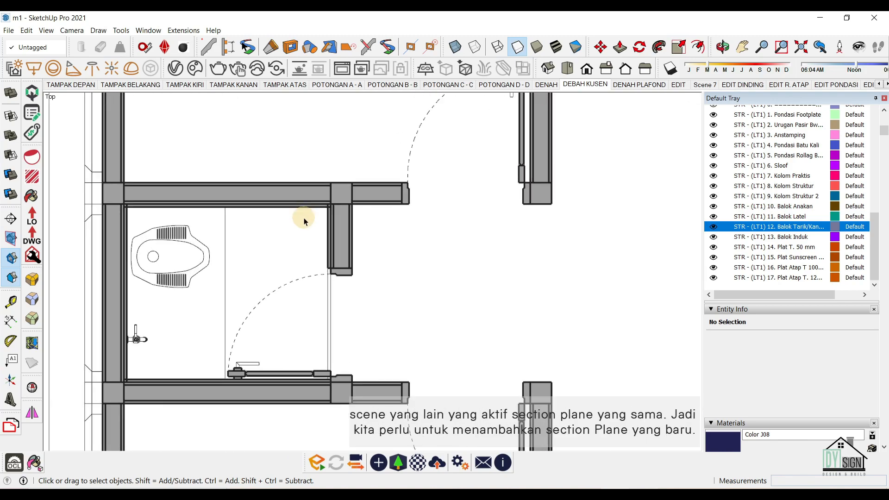
scroll(324, 227, "down", 3)
scroll(369, 285, "down", 3)
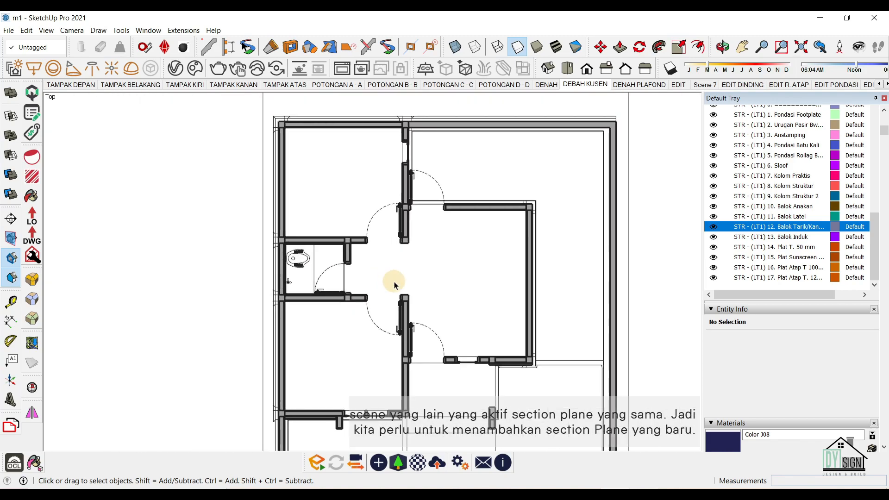
scroll(417, 273, "down", 2)
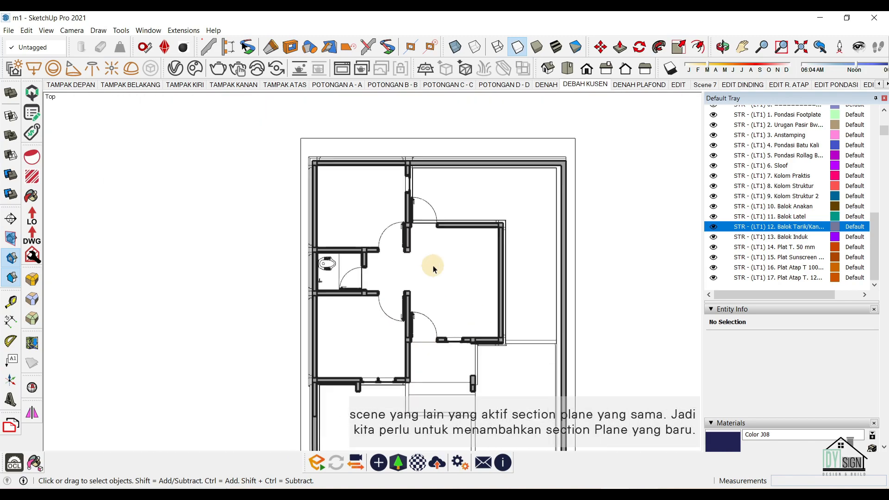
left_click(593, 85)
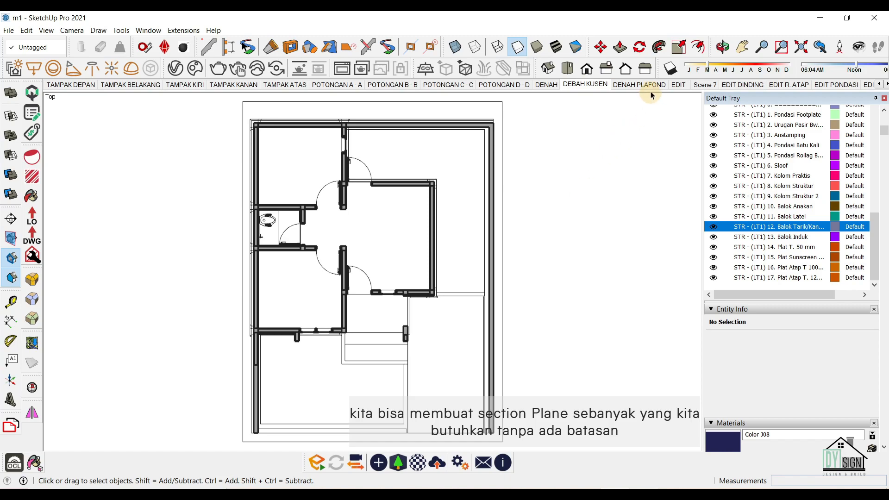
left_click(625, 86)
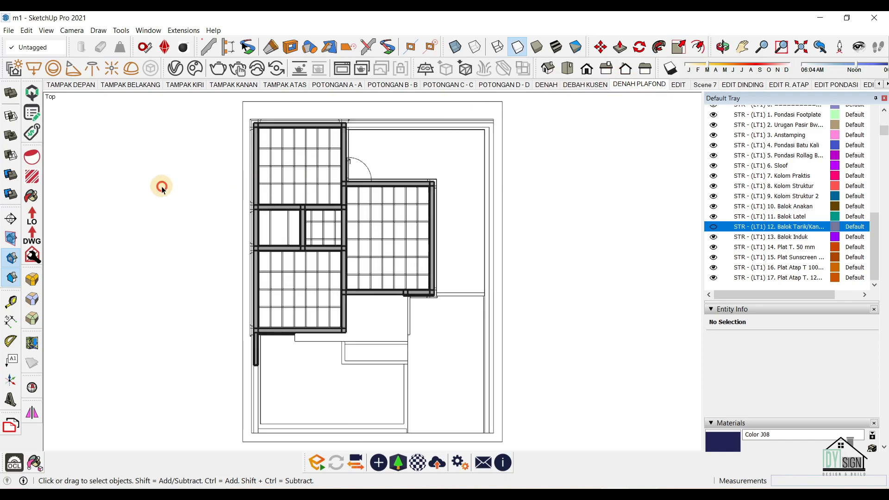
scroll(316, 283, "up", 2)
scroll(319, 291, "down", 3)
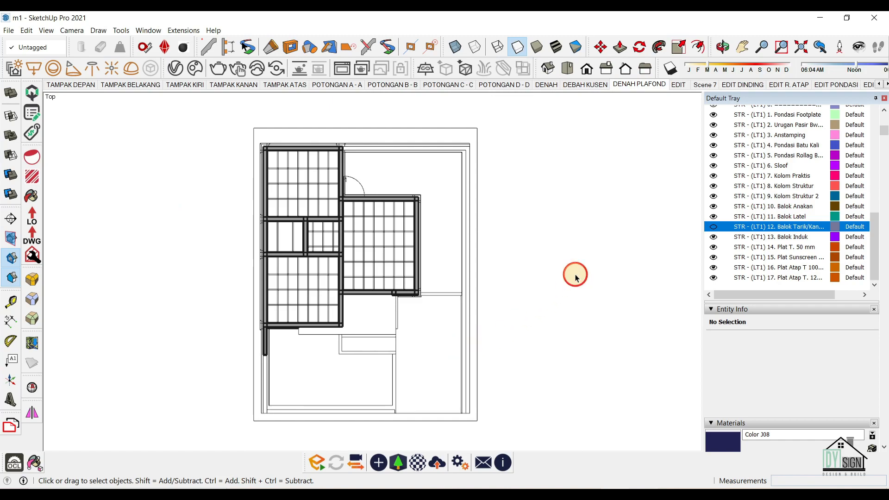
right_click(635, 88)
left_click(576, 173)
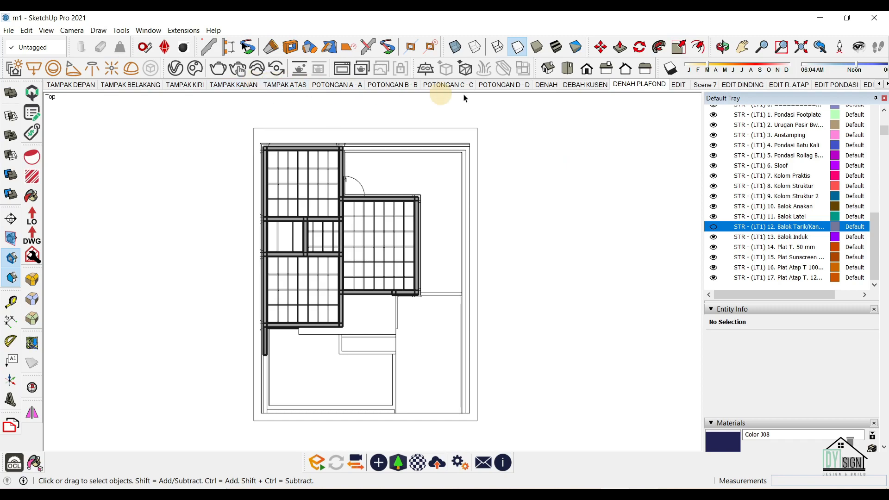
Add a new scene based on DEBAH KUSEN and place it after DENAH PLAFOND in the scene order.
left_click(547, 87)
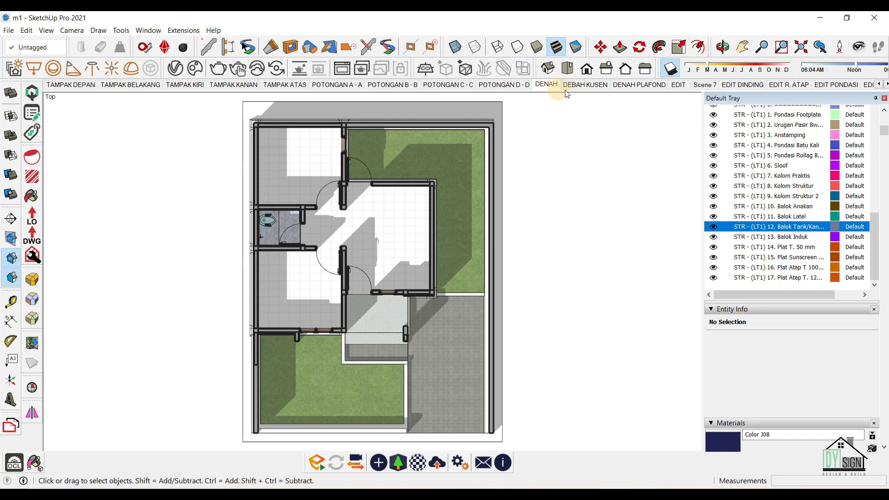
left_click(587, 87)
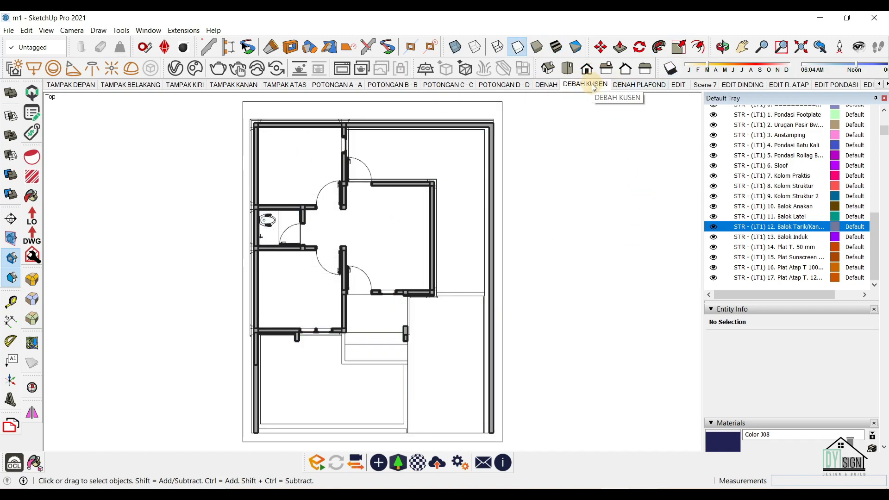
right_click(618, 88)
left_click(660, 113)
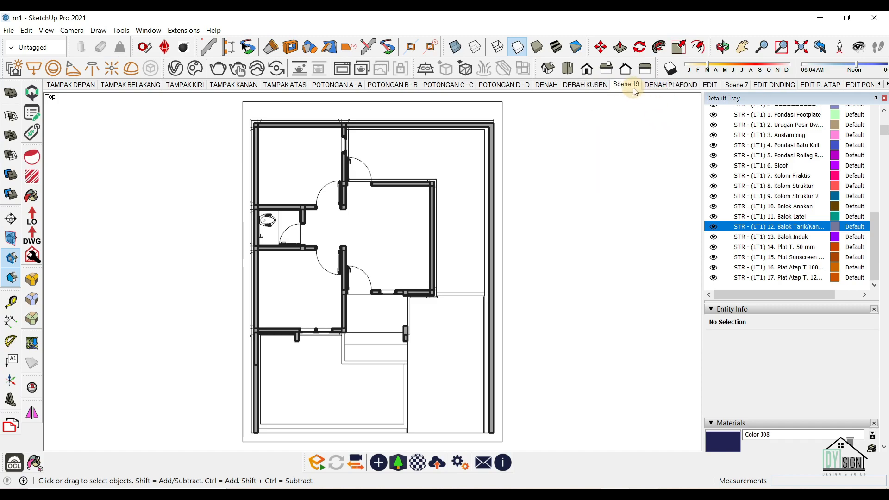
scroll(887, 239, "down", 5)
scroll(887, 238, "down", 6)
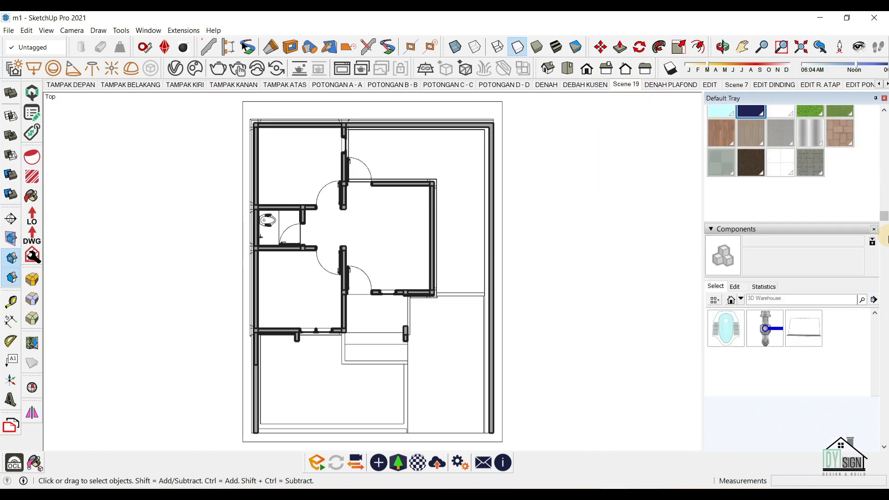
scroll(887, 259, "down", 5)
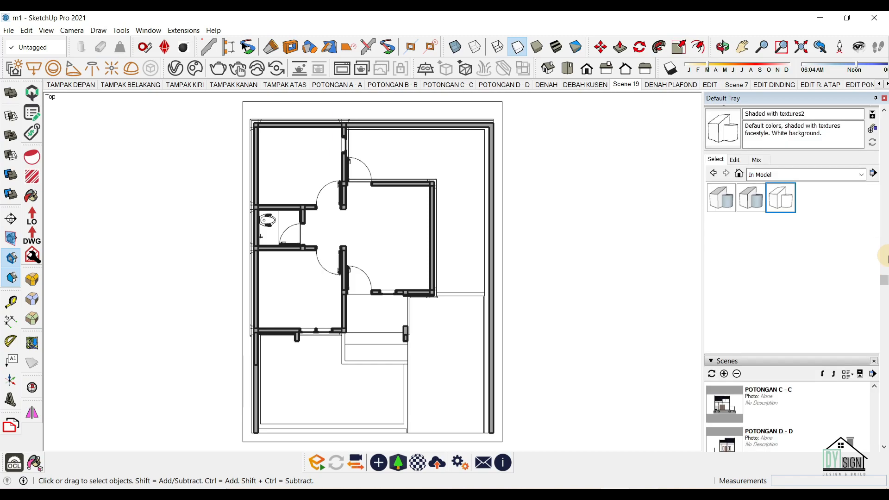
left_click(825, 207)
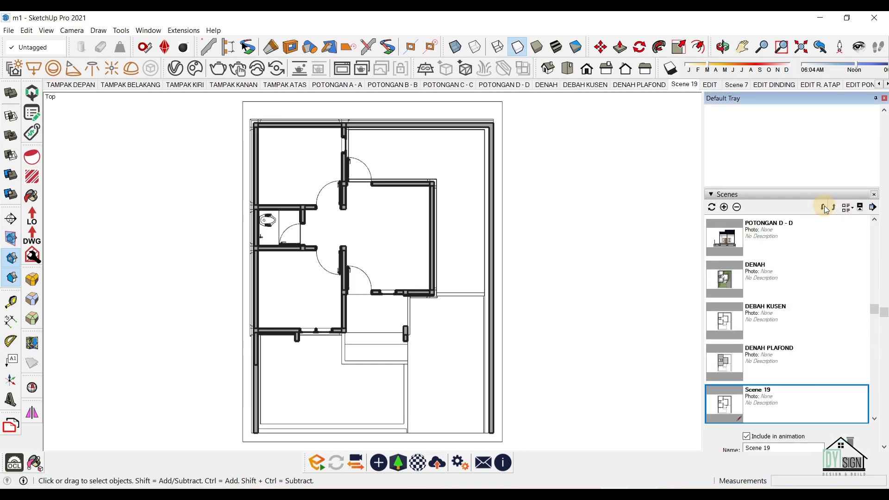
Rename the new scene after DENAH PLAFOND as DENAH PONDASI.
scroll(825, 213, "down", 5)
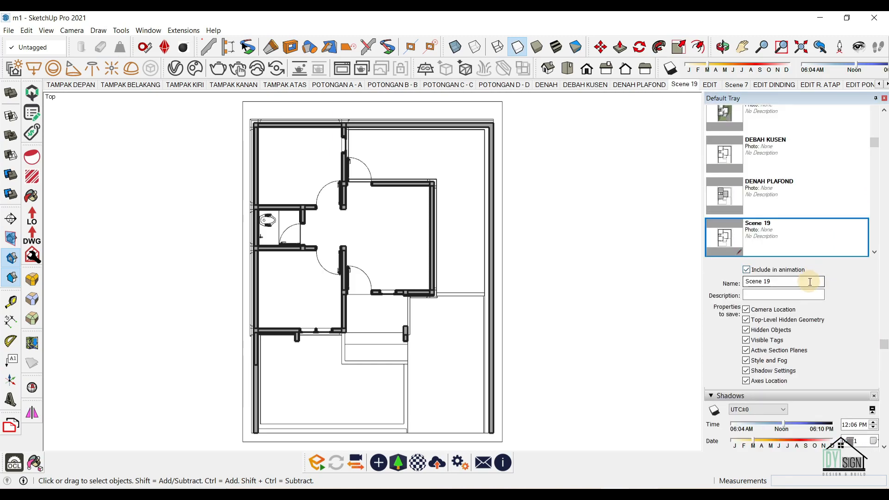
type("DE")
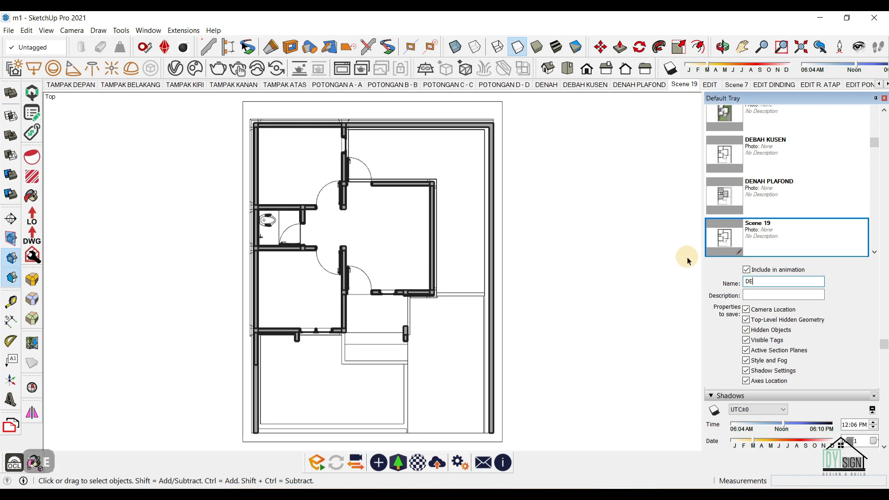
type("NAH PONDASI")
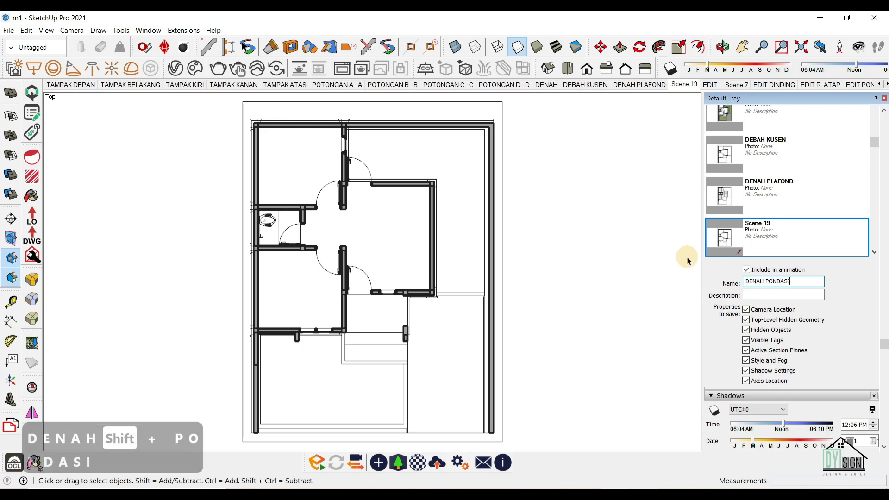
key("Return")
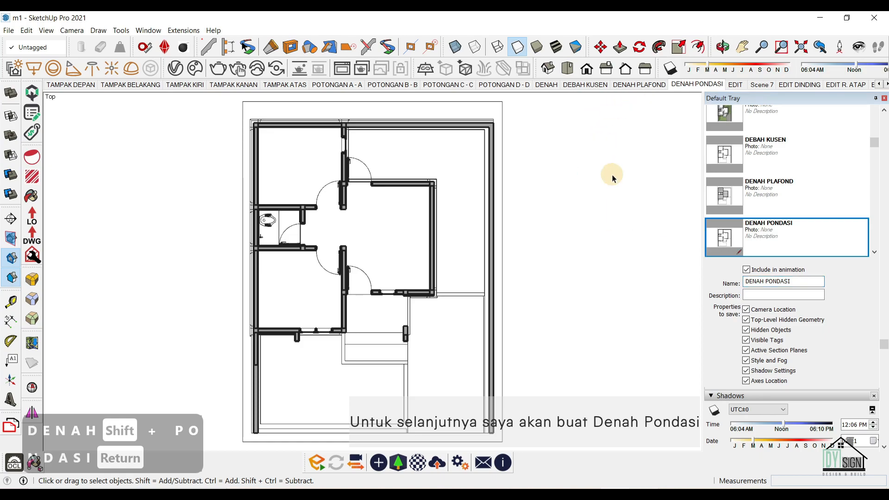
Hide all the ARS - (LT1) tags, from 0 through 17. Titik Saklar & Stopkontak, in the DENAH PONDASI view.
scroll(839, 224, "up", 15)
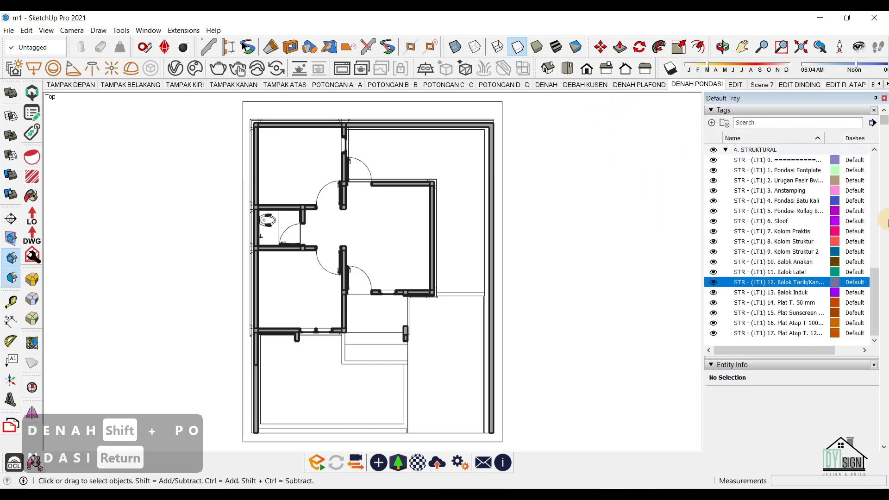
scroll(840, 224, "up", 6)
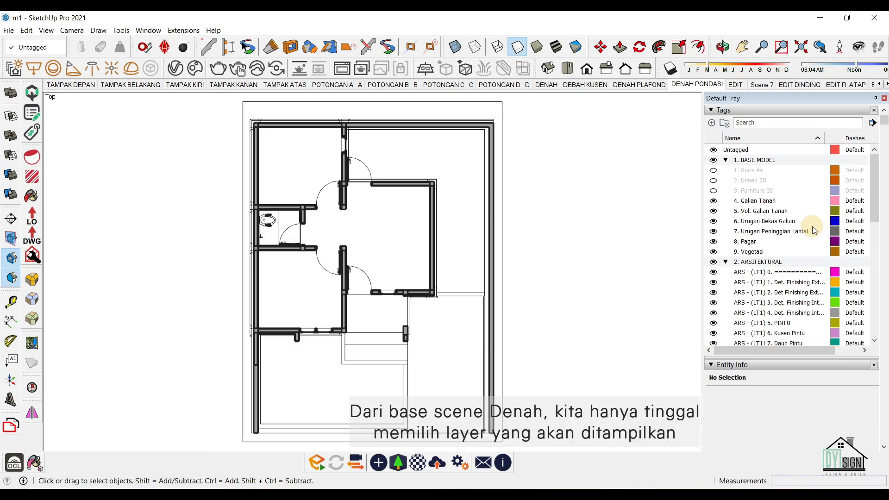
left_click(769, 272)
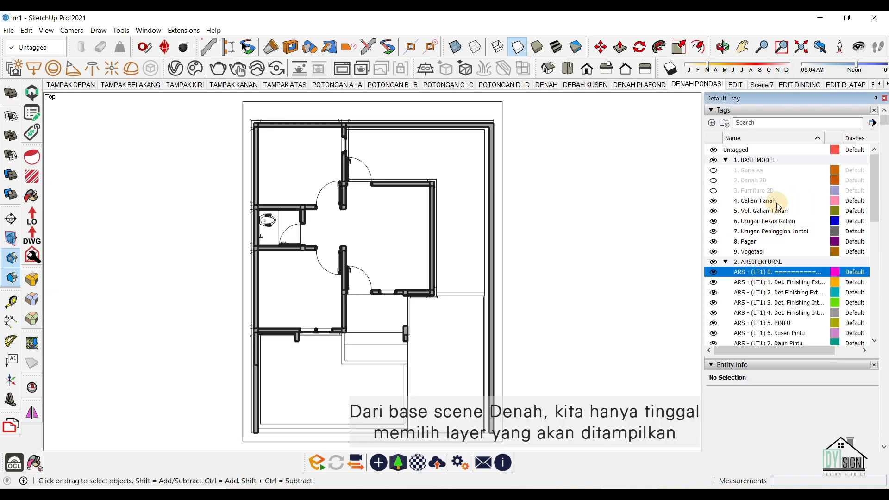
scroll(779, 206, "down", 3)
scroll(778, 205, "down", 3)
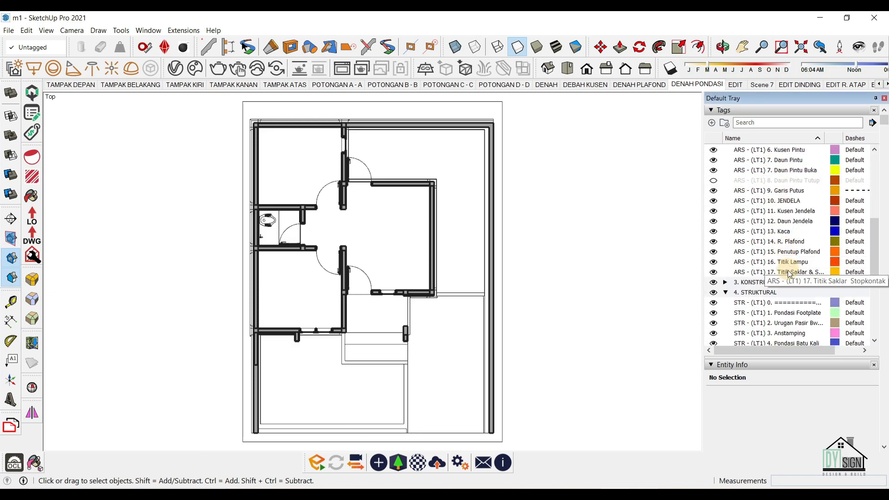
left_click(765, 272, "shift")
left_click(715, 272)
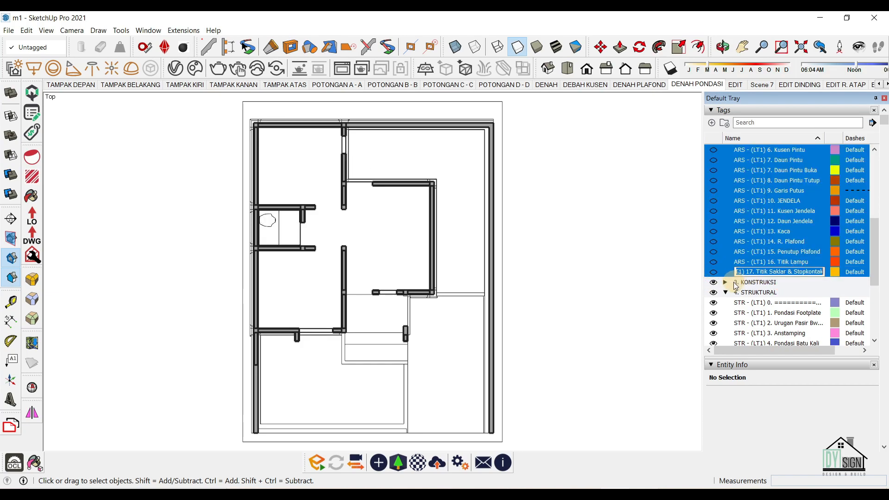
Expand the 3. KONSTRUKSI tag folder and hide all its KON - (LT1) tags, from 0 through 13. Penutup Atap.
left_click(726, 283)
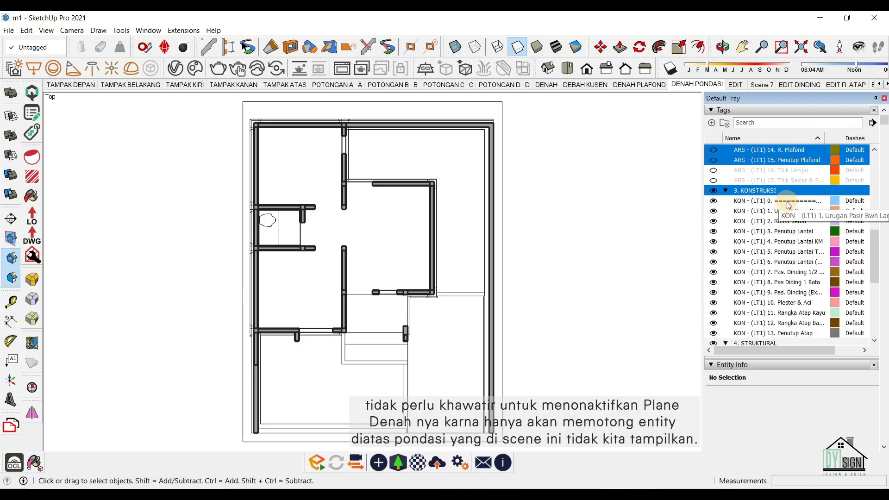
left_click(732, 200)
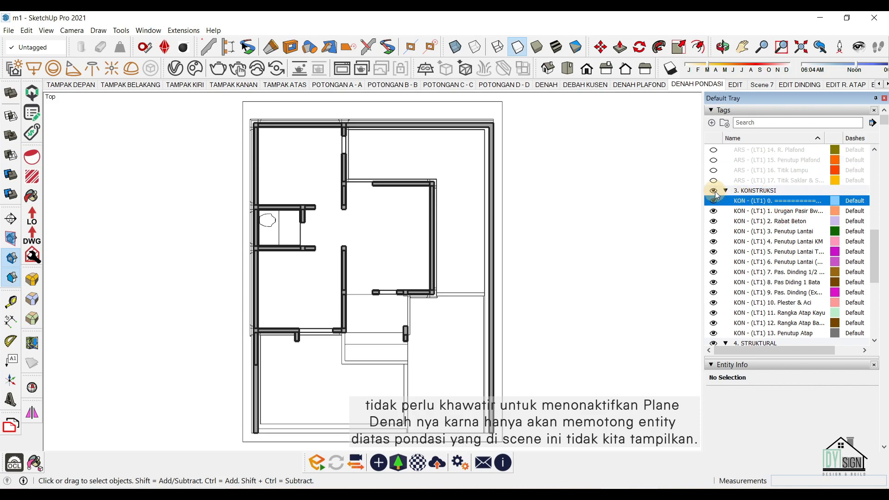
left_click(715, 191)
left_click(715, 191)
left_click(755, 192)
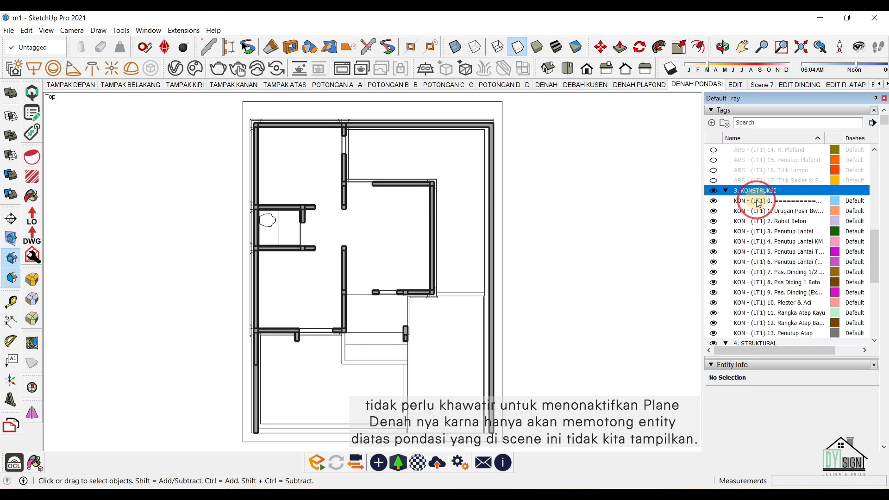
scroll(758, 204, "down", 2)
scroll(760, 222, "up", 2)
scroll(762, 259, "down", 2)
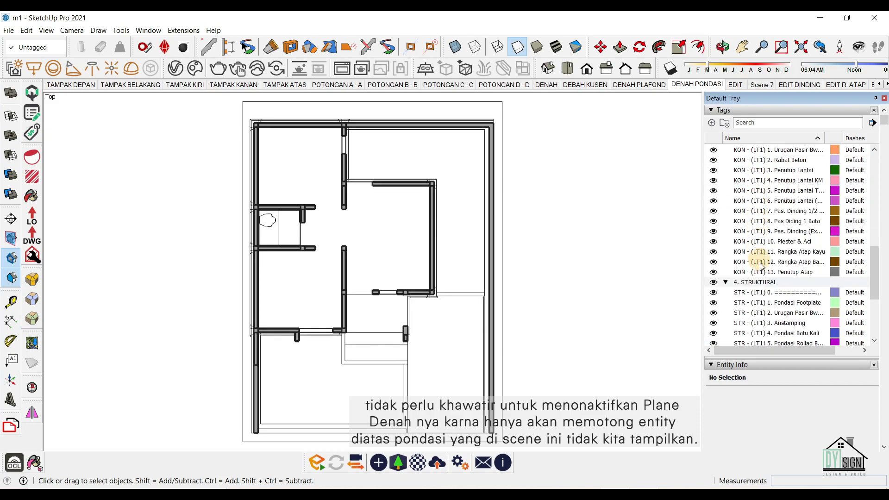
left_click(765, 272, "shift")
left_click(714, 272)
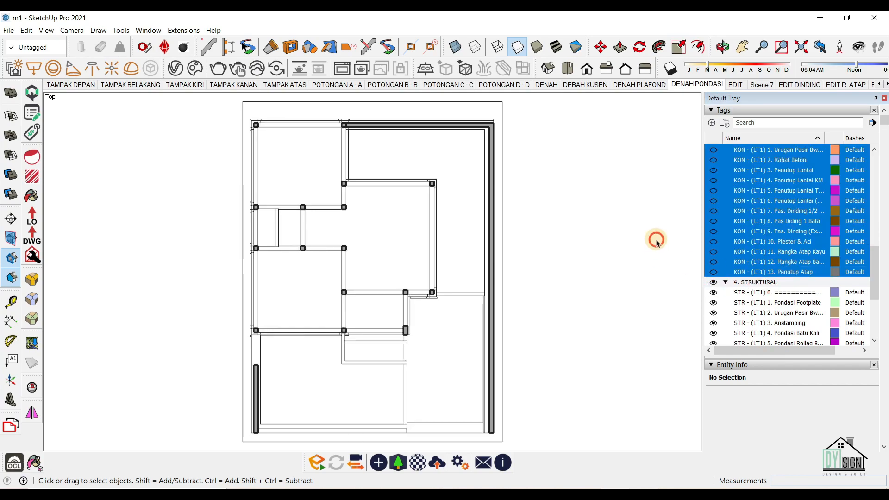
Under 1. BASE MODEL, hide the tags 4. Galian Tanah through 9. Vegetasi and show 1. Garis As.
scroll(790, 202, "up", 6)
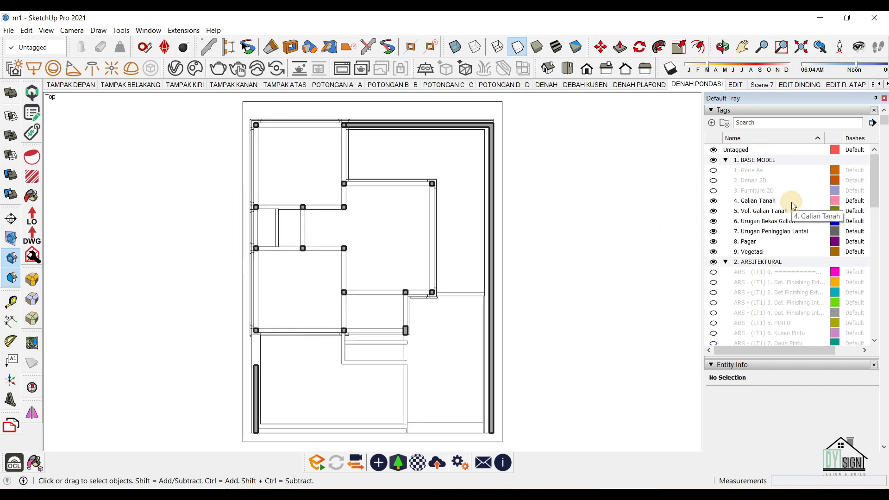
left_click(749, 201)
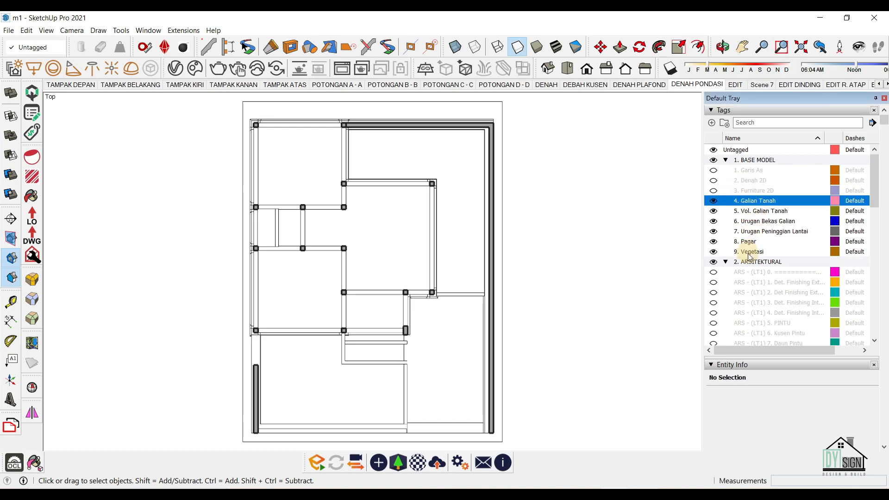
left_click(749, 253, "shift")
left_click(714, 202)
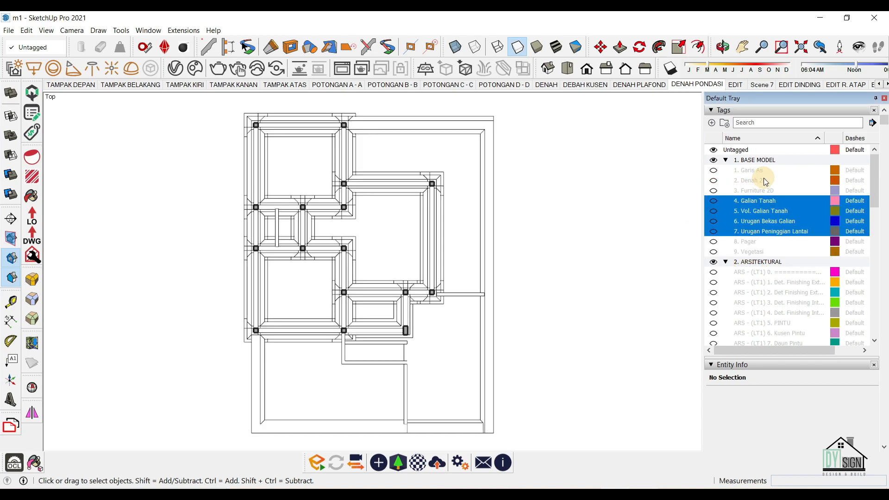
left_click(759, 172)
left_click(714, 171)
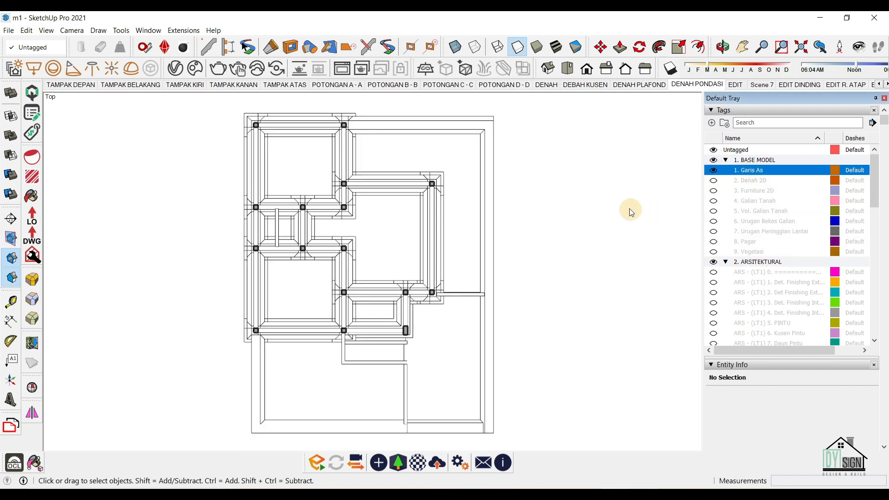
Hide the structural tags from STR - (LT1) 7. Kolom Praktis through STR - (LT1) 17. Plat Atap.
scroll(790, 214, "down", 10)
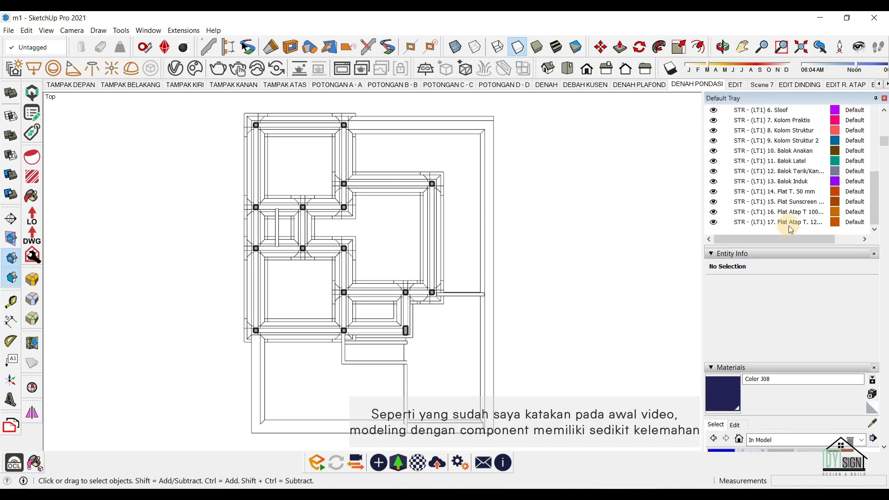
scroll(785, 209, "up", 3)
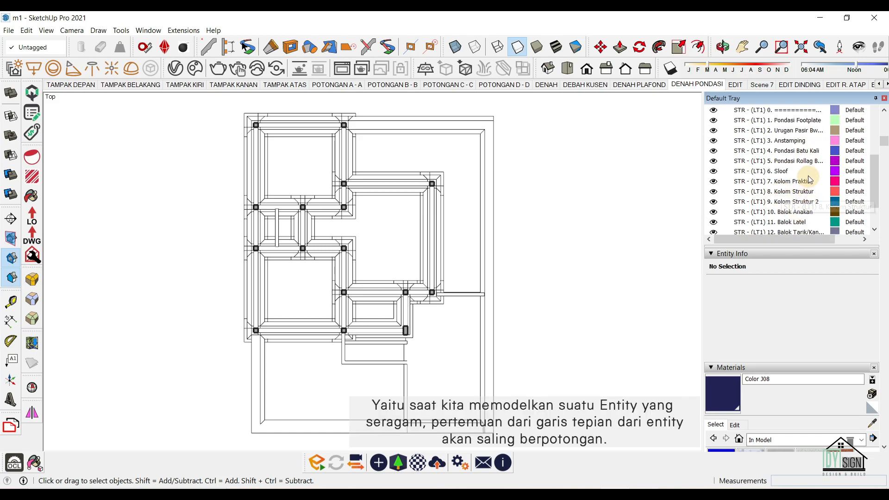
left_click(783, 182, "shift")
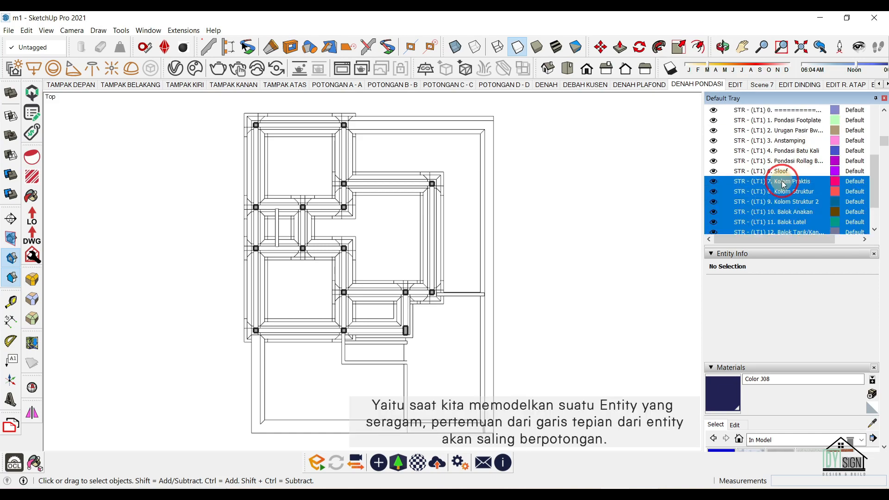
left_click(714, 182)
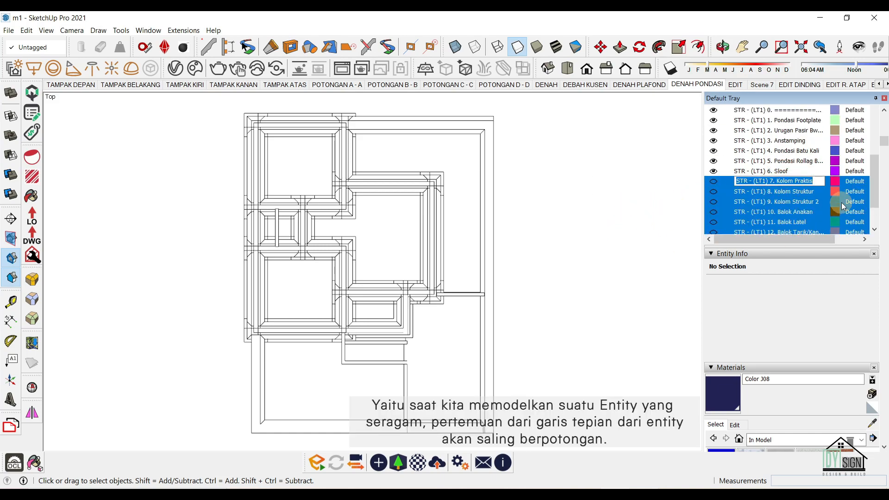
Hide the tag STR - (LT1) 5. Pondasi Rollag Bata and update the DENAH PONDASI scene.
scroll(829, 204, "up", 1)
left_click(798, 191)
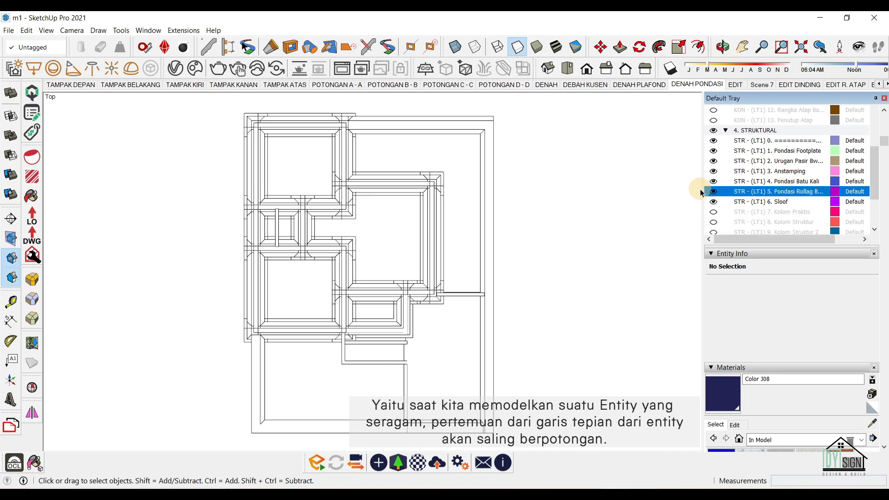
left_click(714, 192)
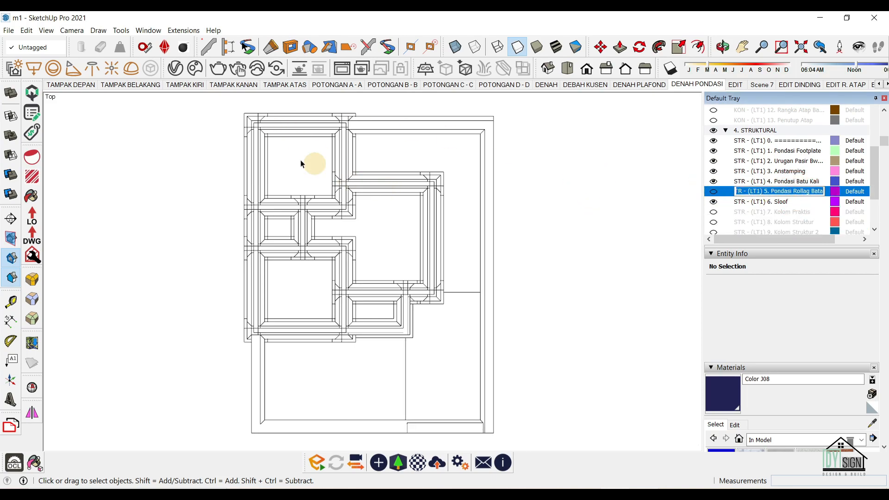
left_click(181, 163)
right_click(676, 85)
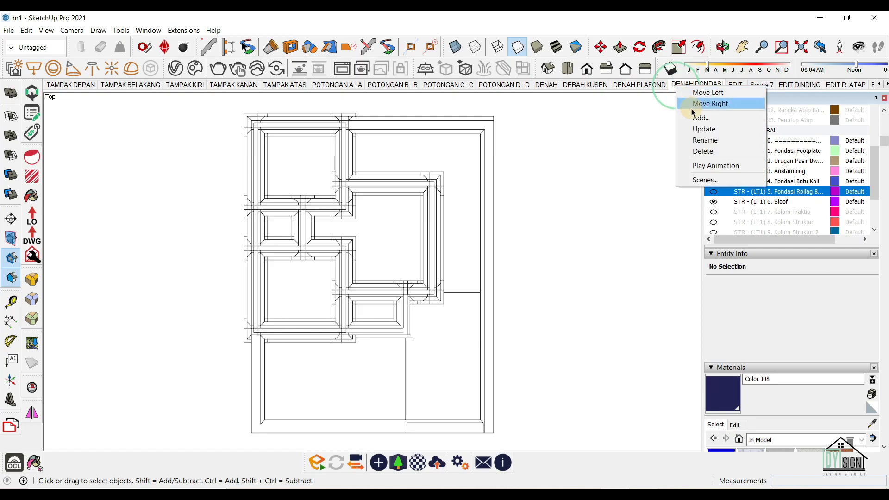
left_click(697, 128)
left_click(554, 198)
Examine the edge lines where the foundation and sloof pieces meet, in 3D and in the DENAH PONDASI top view.
middle_click_drag(582, 273, 267, 104)
scroll(364, 328, "up", 4)
scroll(360, 296, "down", 3)
middle_click_drag(357, 275, 564, 109)
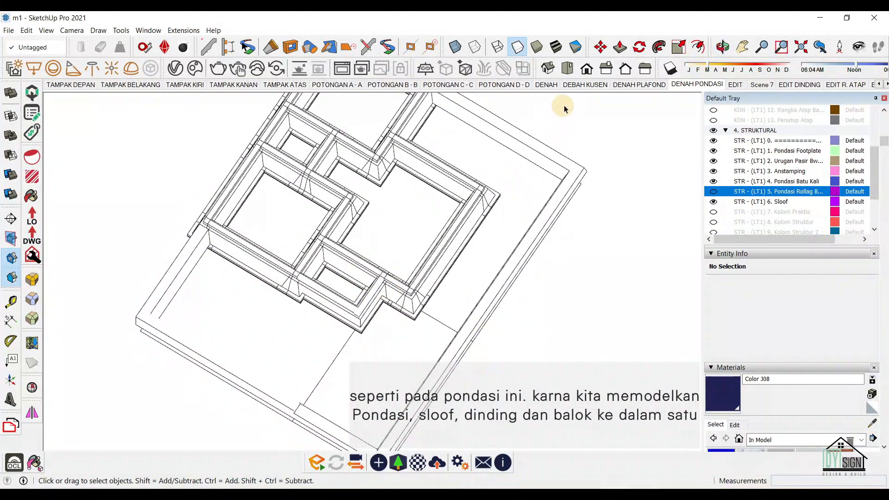
left_click(705, 86)
scroll(414, 295, "up", 5)
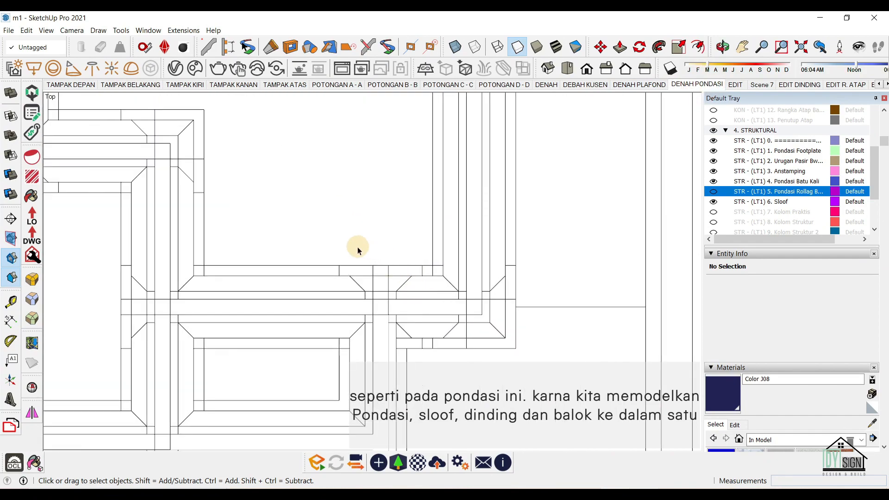
scroll(417, 302, "down", 3)
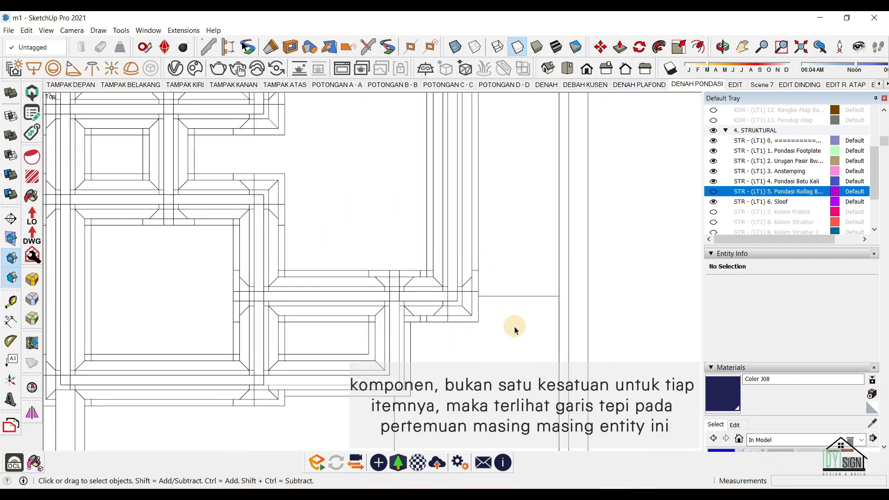
scroll(491, 326, "down", 2)
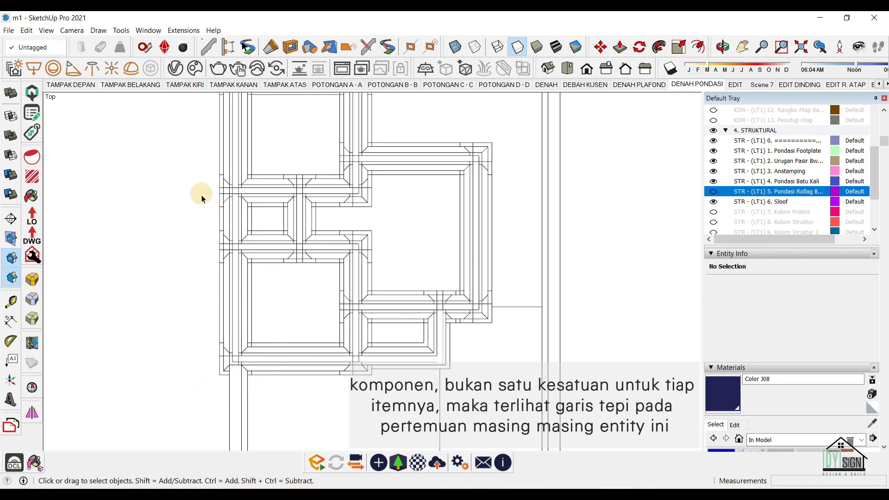
left_click(700, 87)
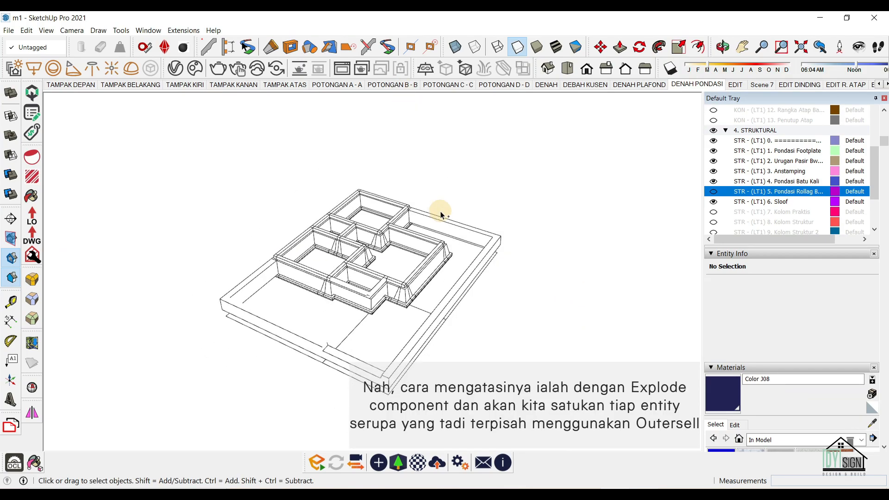
Display the foundation model with shaded, textured faces in a 3D view.
left_click(536, 47)
mouse_move(532, 333)
middle_mouse_down()
mouse_move(479, 344)
mouse_move(332, 303)
middle_mouse_up()
scroll(331, 303, "up", 3)
left_click(556, 46)
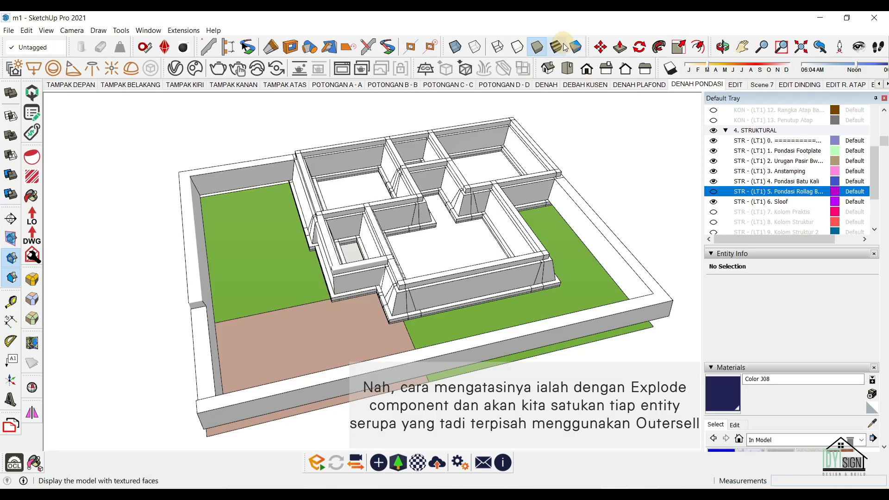
Select the front porch sloof and examine its joint with the neighbouring foundation up close.
middle_click_drag(345, 260, 330, 240)
scroll(415, 248, "up", 7)
scroll(415, 248, "down", 4)
left_click(337, 284)
scroll(241, 271, "up", 5)
scroll(313, 205, "down", 1)
scroll(279, 211, "up", 4)
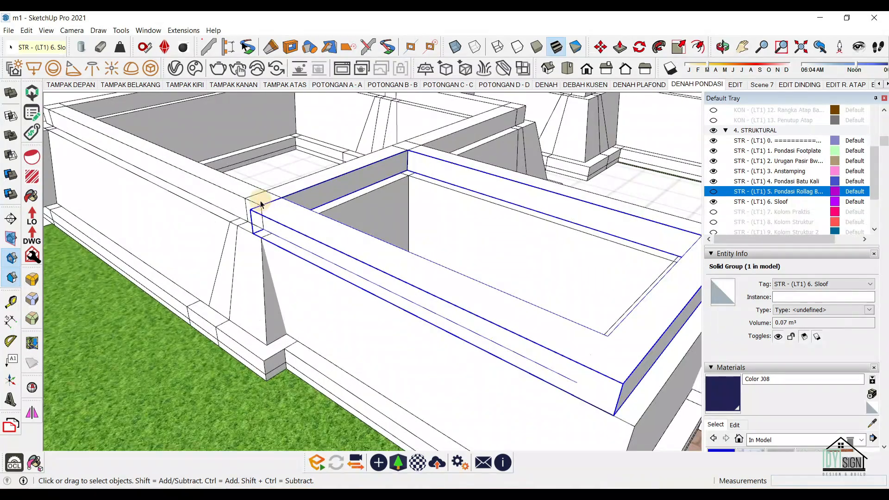
left_click(260, 199)
scroll(265, 272, "down", 4)
Open the main house foundation group for editing and explode all the wall components inside it.
left_click(269, 273)
scroll(347, 294, "down", 5)
scroll(444, 284, "up", 6)
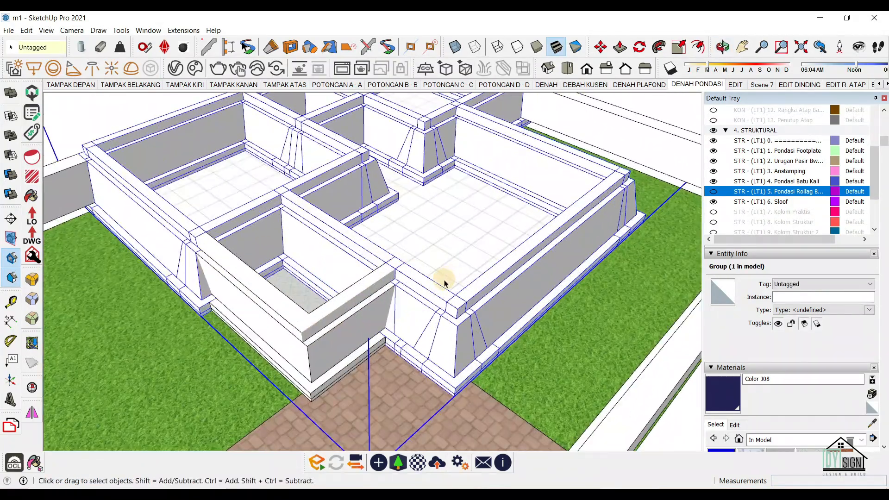
scroll(440, 296, "down", 2)
double_click(440, 295)
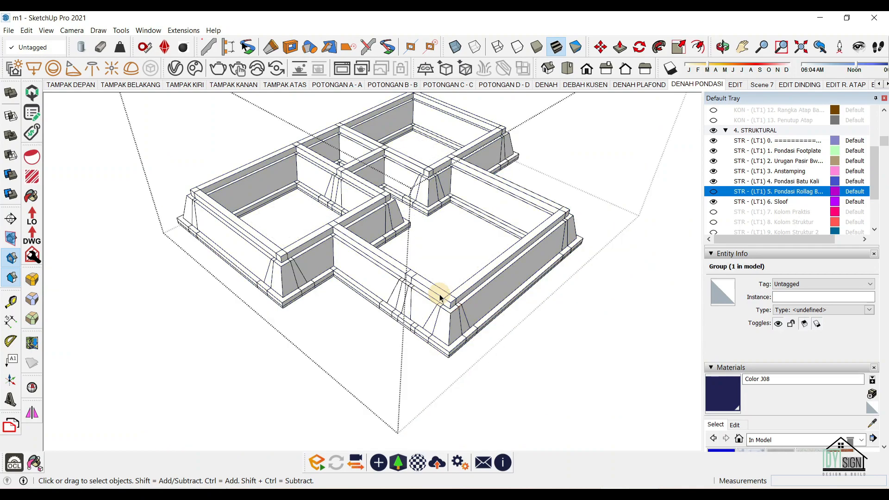
scroll(426, 294, "down", 2)
key("ctrl+a")
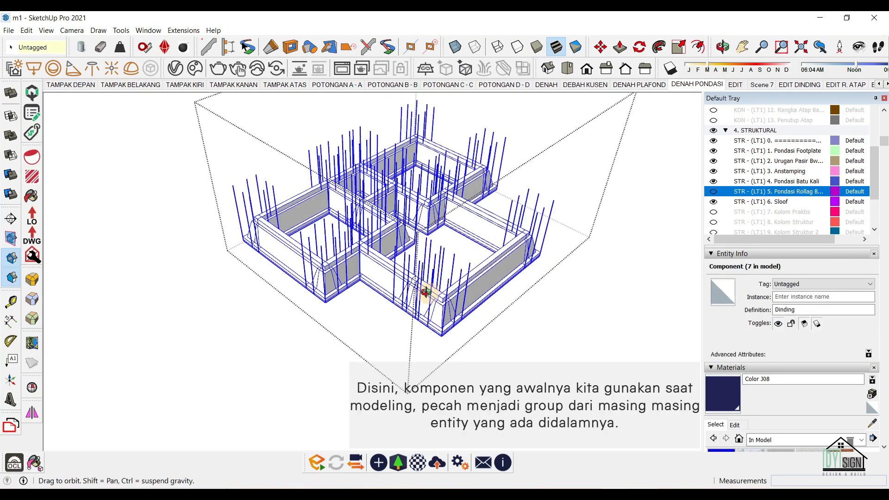
middle_click_drag(425, 294, 419, 276)
scroll(479, 327, "up", 1)
scroll(475, 287, "up", 3)
right_click(469, 252)
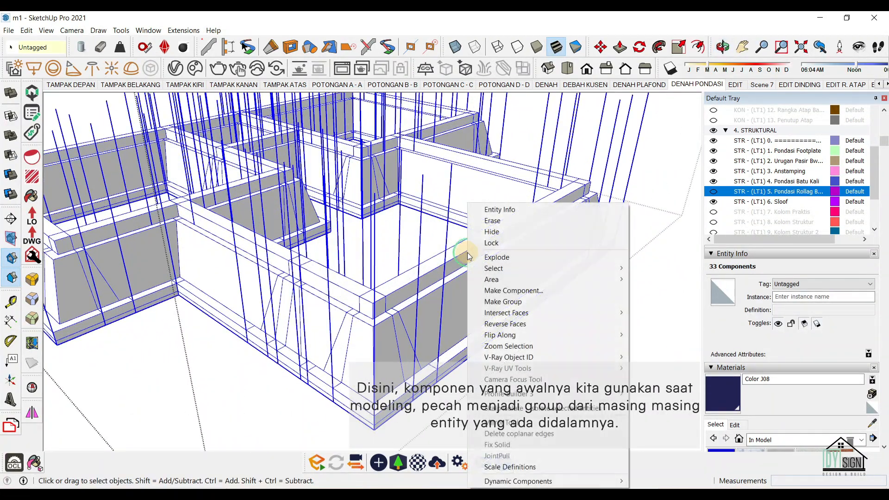
left_click(517, 258)
Select individual sloof pieces at the foundation corner to check the tag of each exploded group.
scroll(512, 258, "down", 4)
scroll(417, 287, "up", 2)
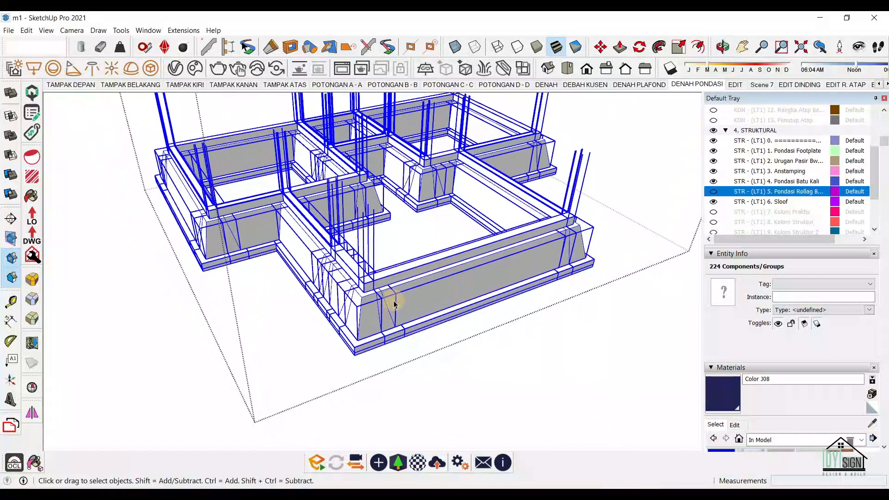
left_click(404, 271)
scroll(366, 278, "up", 3)
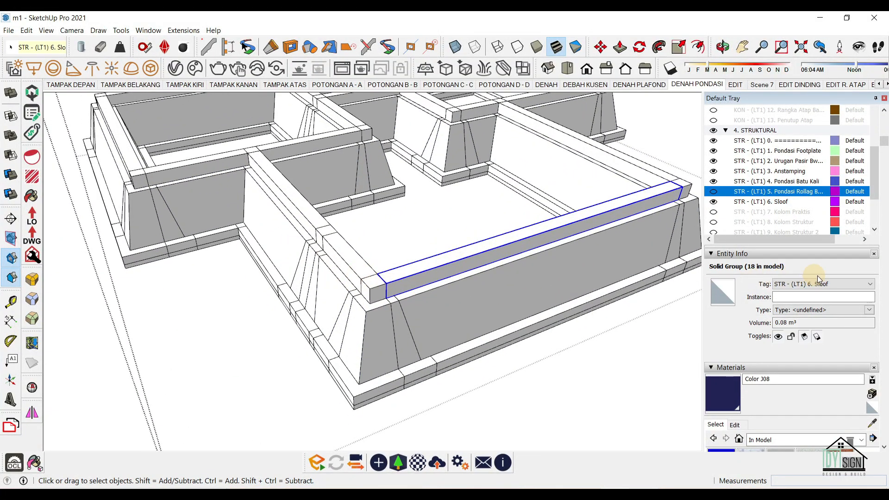
left_click(376, 290)
scroll(346, 278, "down", 3)
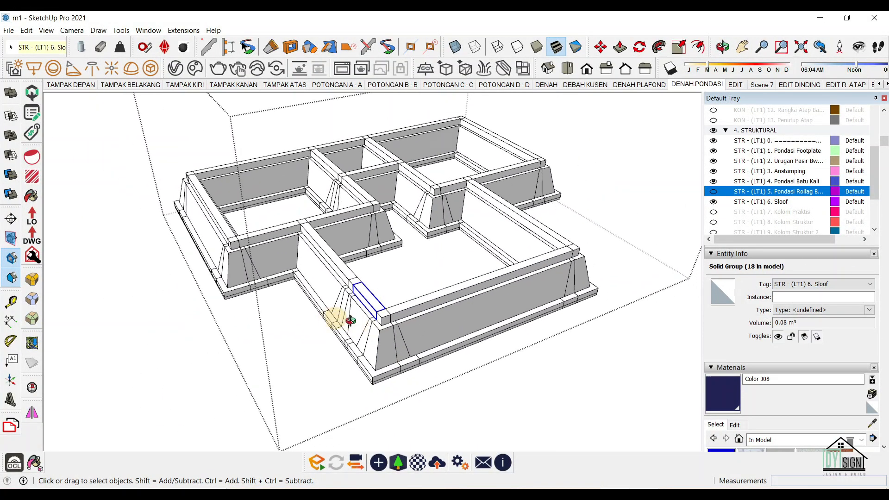
Check the tag of the short sloof piece beside the outer corner and leave the foundation group.
scroll(422, 320, "up", 5)
left_click(340, 284)
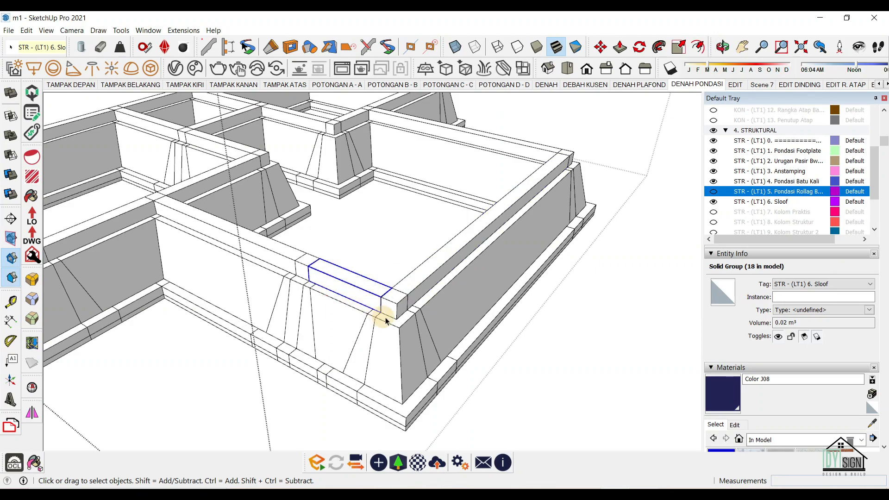
middle_click_drag(383, 314, 120, 147)
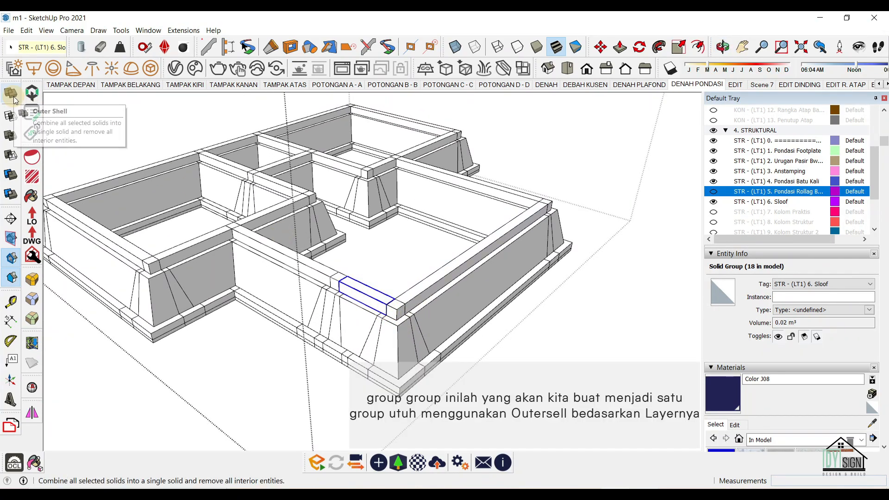
left_click(579, 338)
Hide the STR - (LT1) tags from 3. Anstamping through 6. Sloof together.
left_click(761, 204)
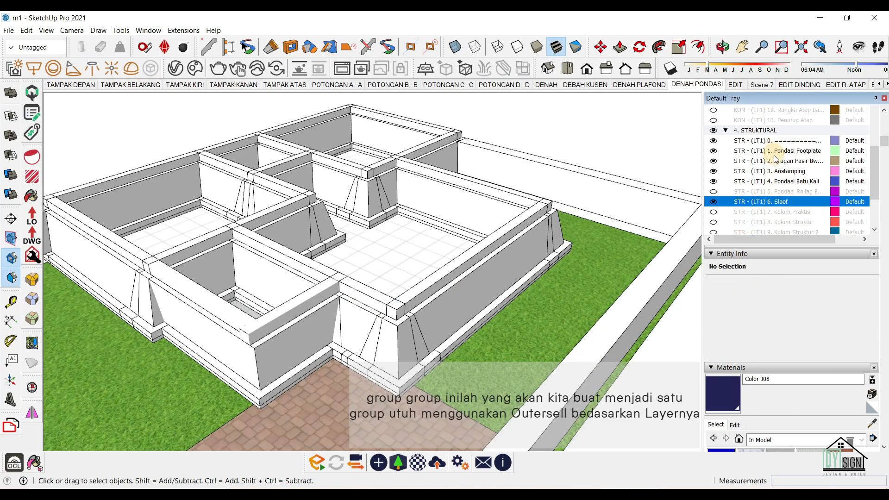
left_click(777, 172, "shift")
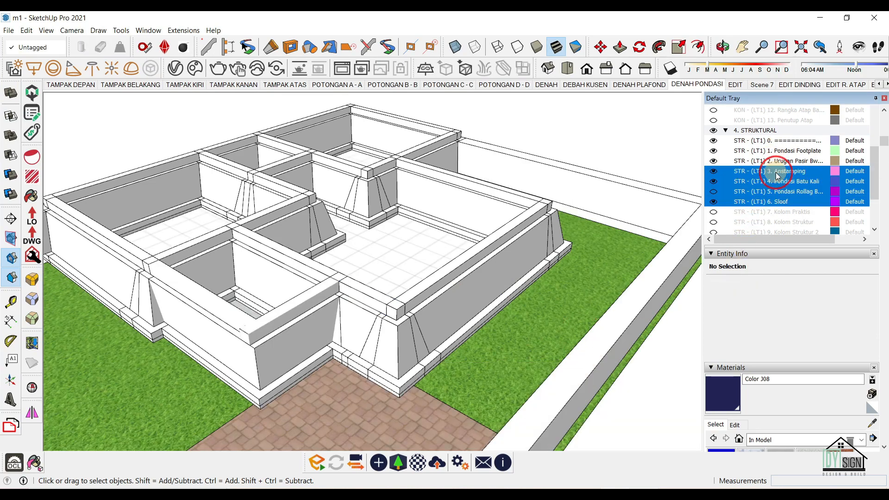
left_click(717, 175)
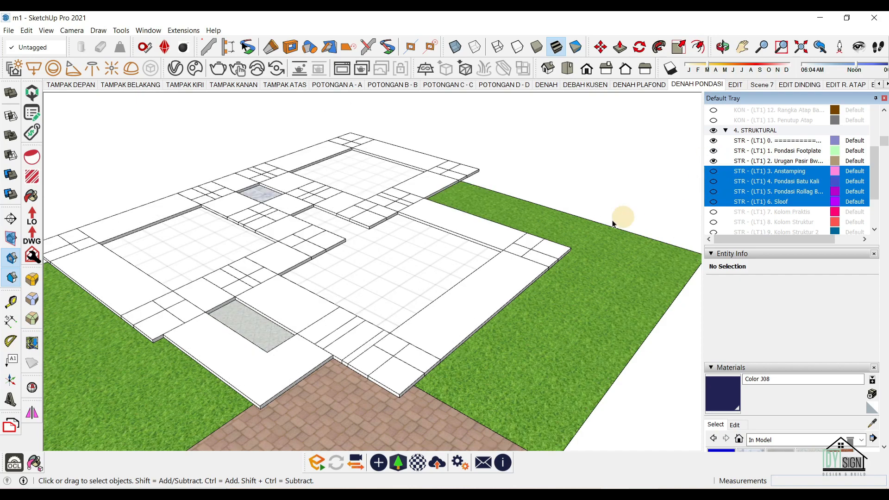
Identify the tag of the lawn and paving group, and hide the 1. Garis As tag.
left_click(598, 276)
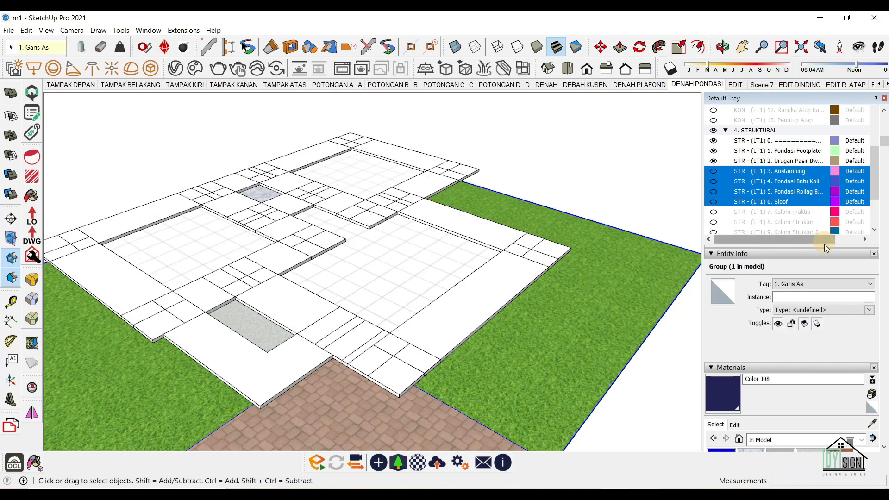
scroll(799, 209, "up", 10)
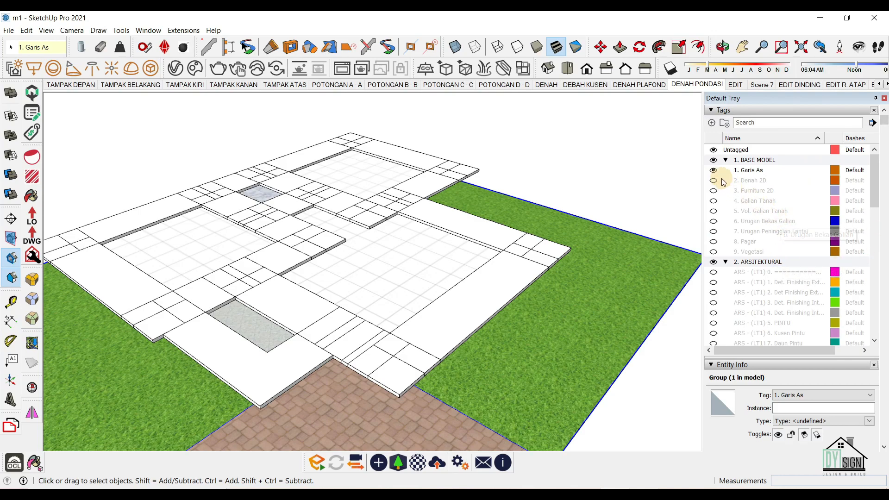
left_click(716, 173)
Explode the untagged group that holds the foundation slabs into separate pieces.
middle_click_drag(496, 232, 396, 368)
left_click(391, 371)
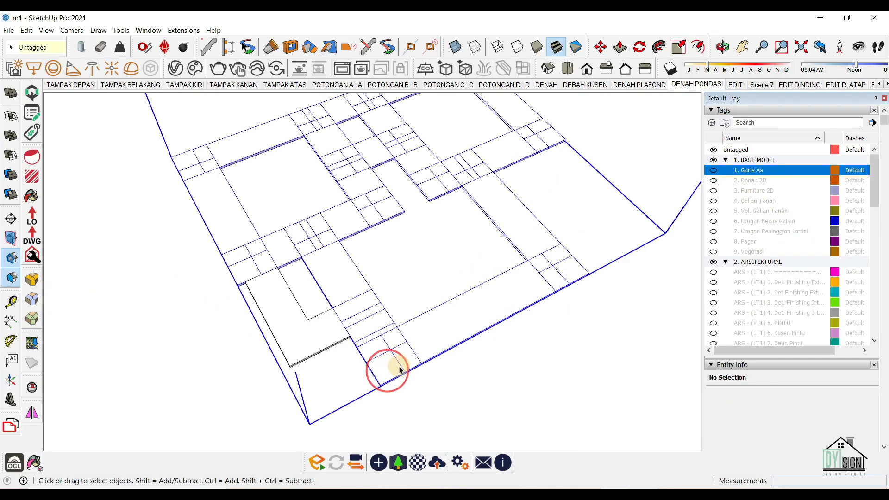
mouse_move(423, 333)
middle_mouse_down()
mouse_move(477, 258)
mouse_move(447, 323)
mouse_move(401, 294)
mouse_move(413, 330)
middle_mouse_up()
right_click(414, 330)
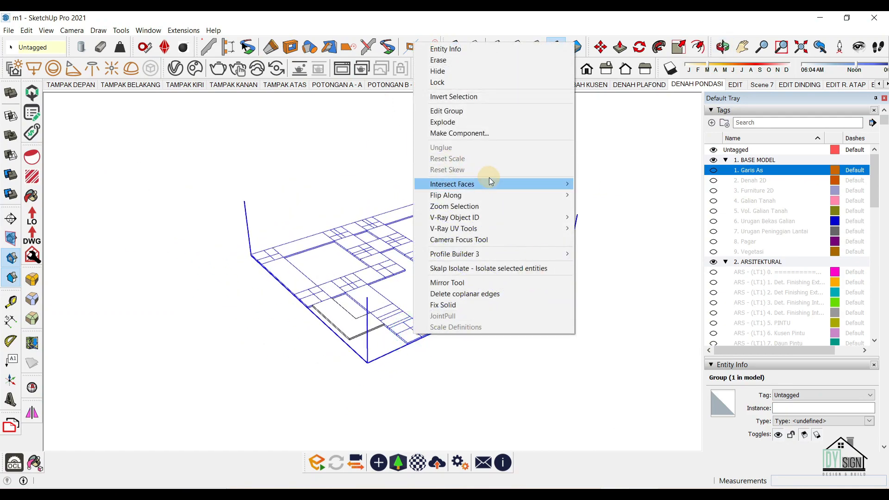
left_click(480, 122)
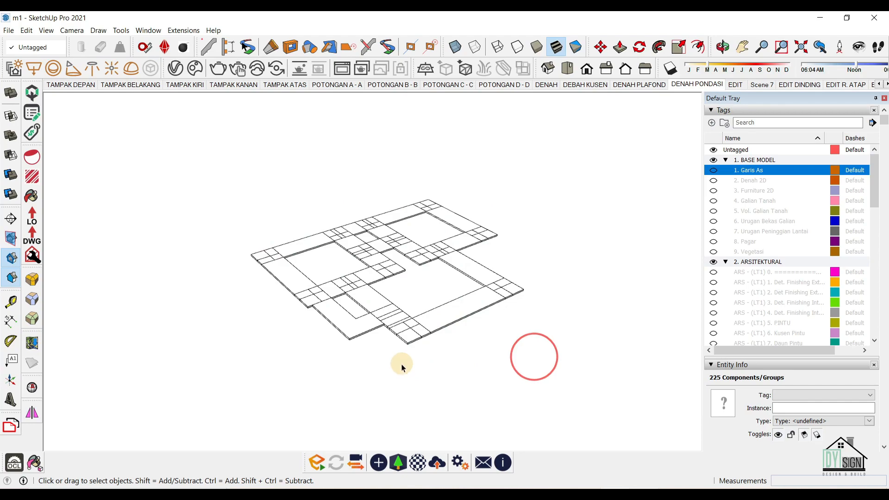
Select the solid sand-bed pieces along the front edge of the house and combine them with Outer Shell.
scroll(332, 369, "up", 3)
left_click(417, 327, "ctrl")
left_click(241, 379, "ctrl")
left_click(224, 345, "ctrl")
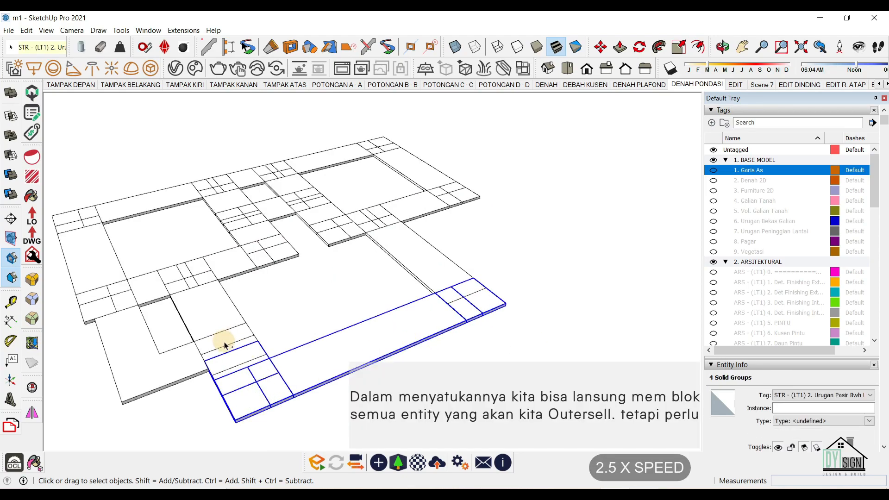
left_click(11, 93)
Add the side and rear perimeter sand-bed pieces to the selection and combine them with Outer Shell.
middle_click_drag(447, 238, 249, 293)
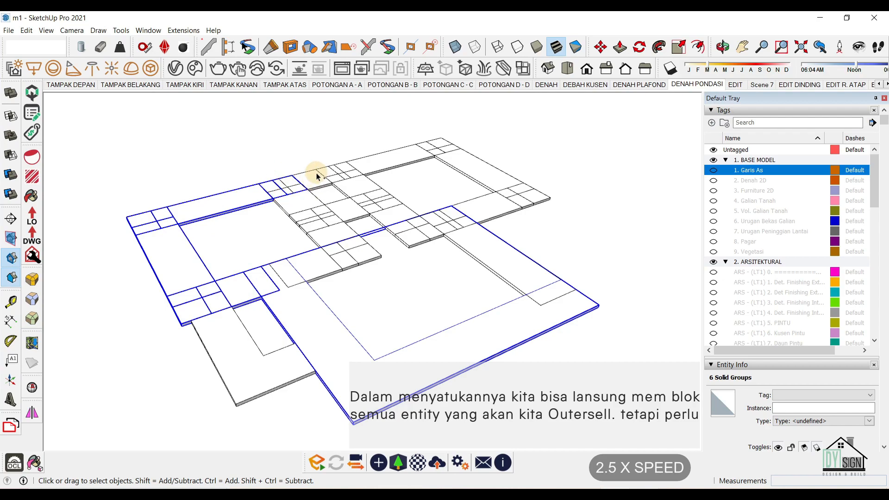
left_click(335, 176, "ctrl")
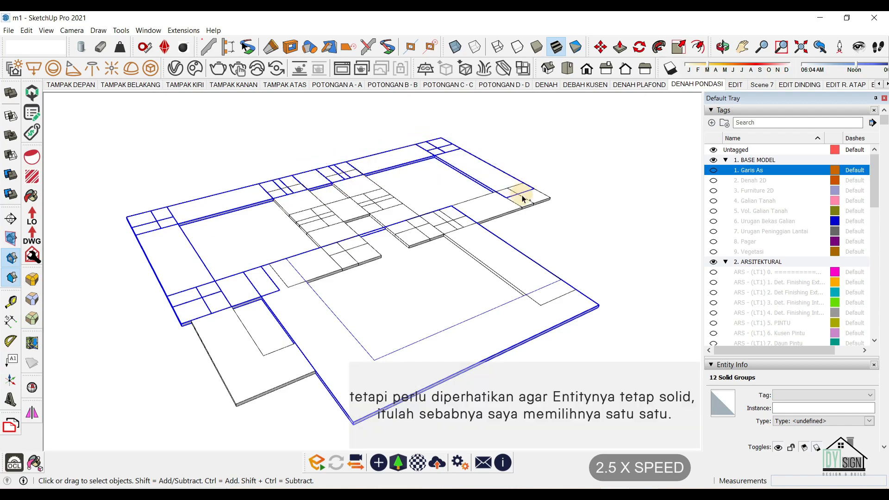
middle_click_drag(254, 155, 413, 251)
left_click(10, 92)
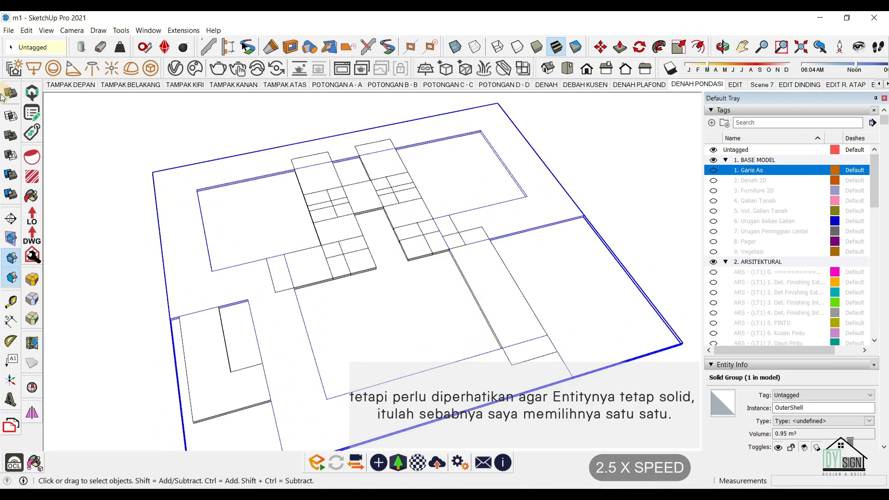
Combine the remaining interior and porch sand-bed pieces with the merged perimeter using Outer Shell.
left_click(486, 265)
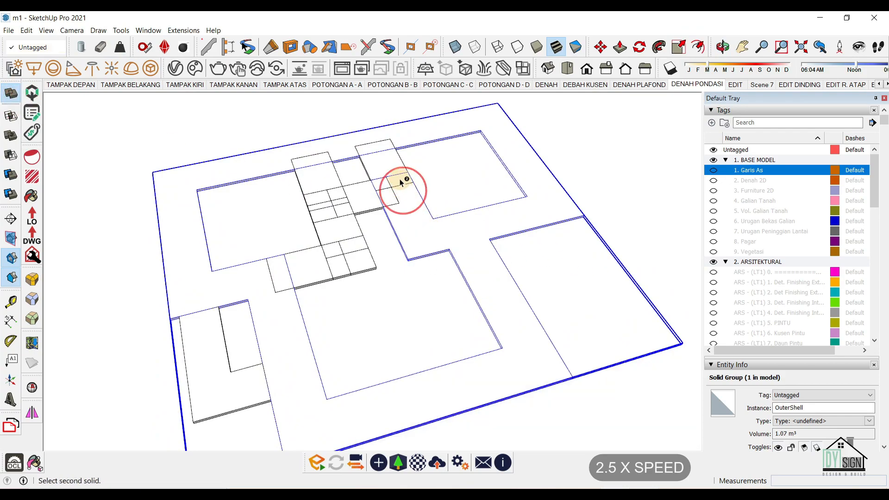
left_click(387, 195)
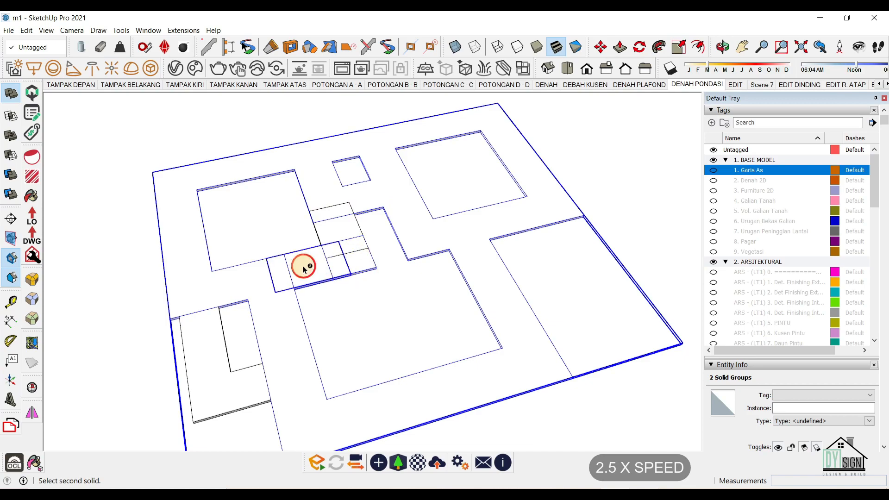
key("space")
scroll(327, 229, "up", 2)
left_click(324, 227)
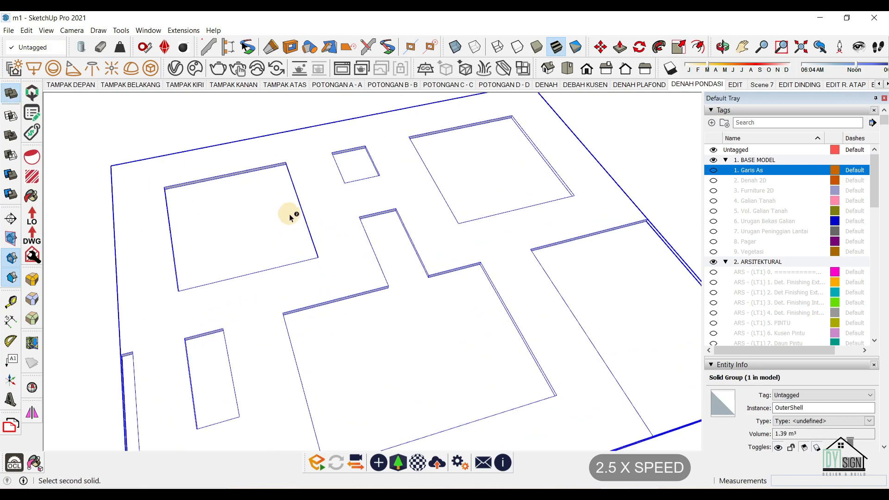
Assign the merged sand-bed solid to the tag STR - (LT1) 2. Urugan Pasir Bwh Pondasi.
scroll(342, 254, "down", 3)
middle_click_drag(393, 292, 468, 274)
key("space")
left_click(313, 281)
scroll(320, 286, "up", 1)
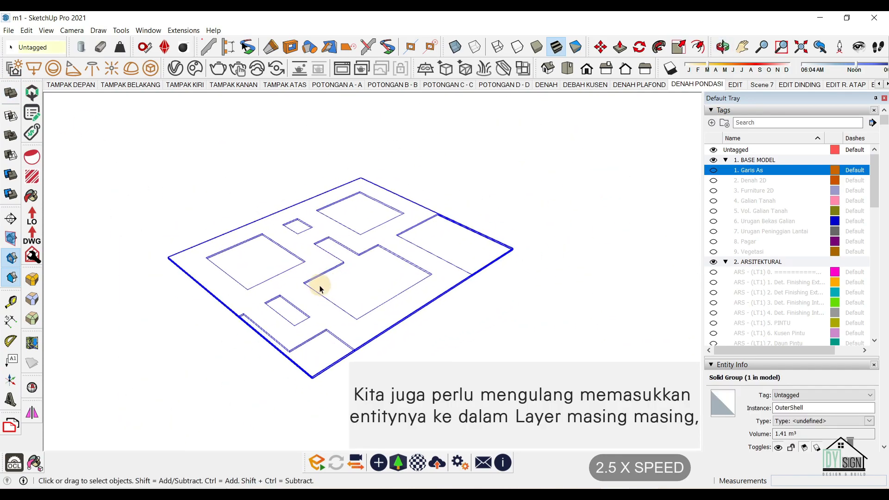
left_click(777, 433)
left_click(864, 395)
scroll(854, 260, "down", 6)
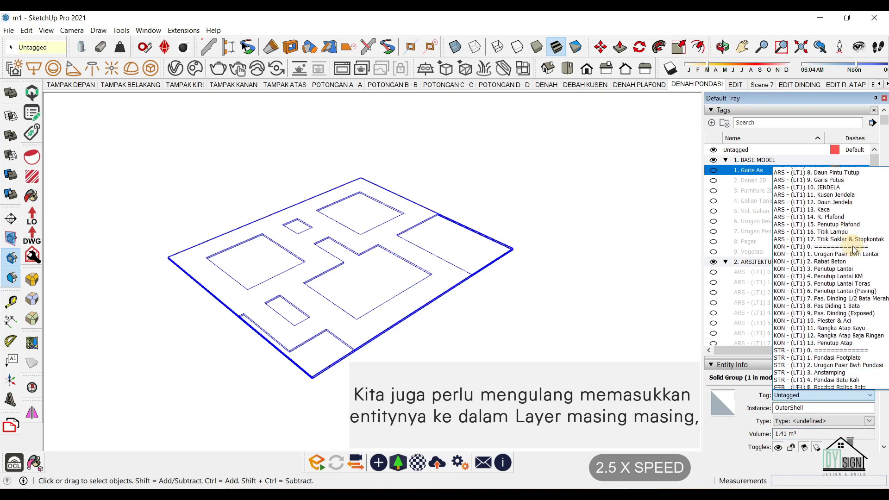
left_click(865, 275)
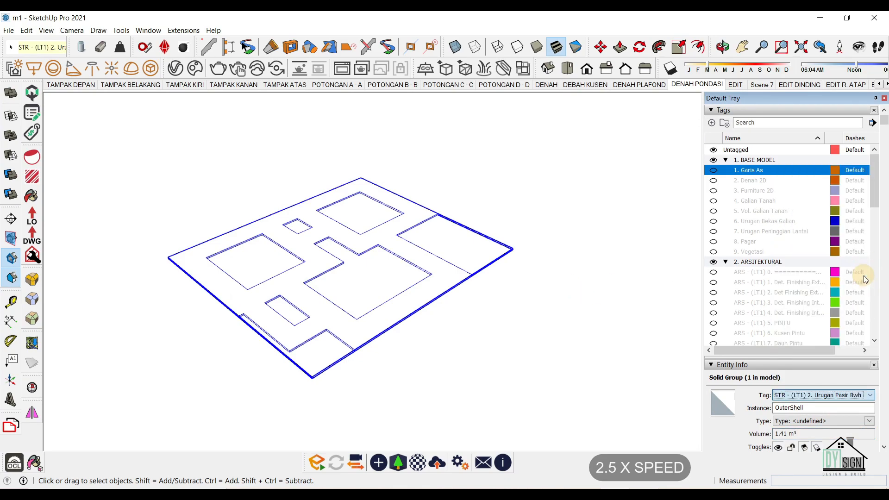
Show 3. Anstamping in place of the sand layer and measure the thickness of its slabs.
scroll(821, 282, "down", 10)
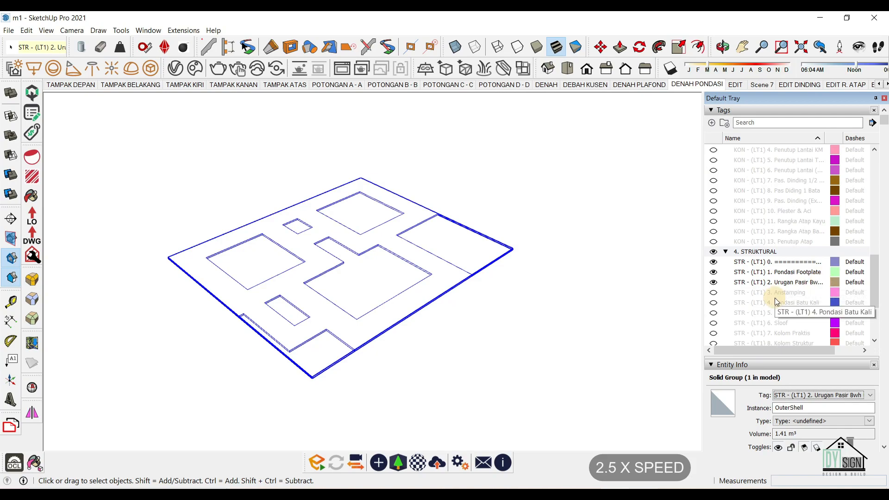
left_click(714, 285)
left_click(714, 282)
left_click(714, 292)
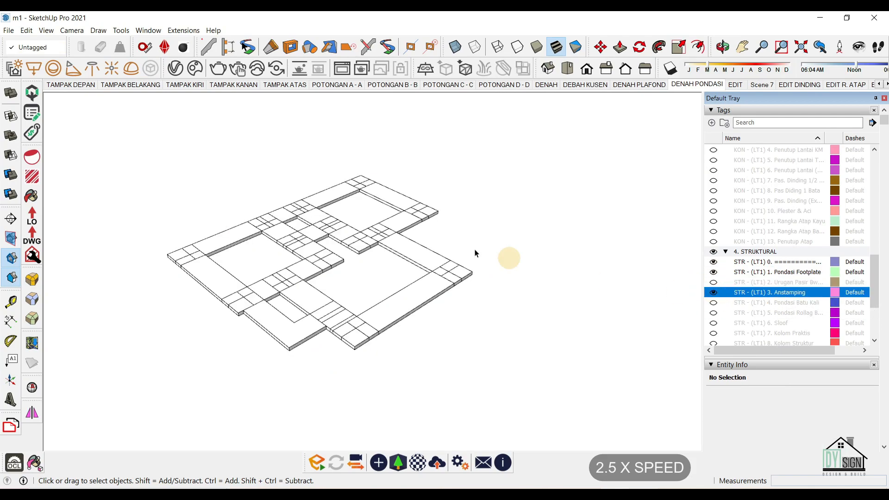
scroll(405, 274, "up", 5)
key("t")
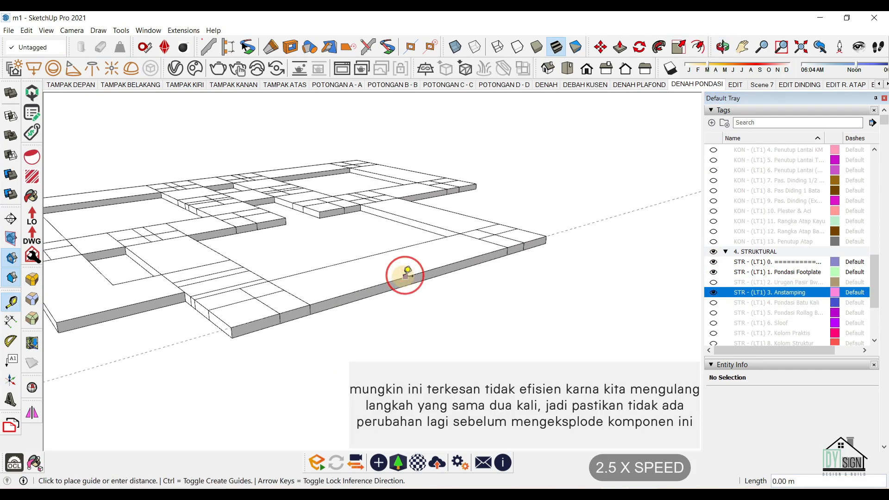
key("space")
Display the merged sand layer in place of the Anstamping pieces and copy it directly upward.
left_click(714, 293)
left_click(714, 282)
left_click(440, 273)
key("m")
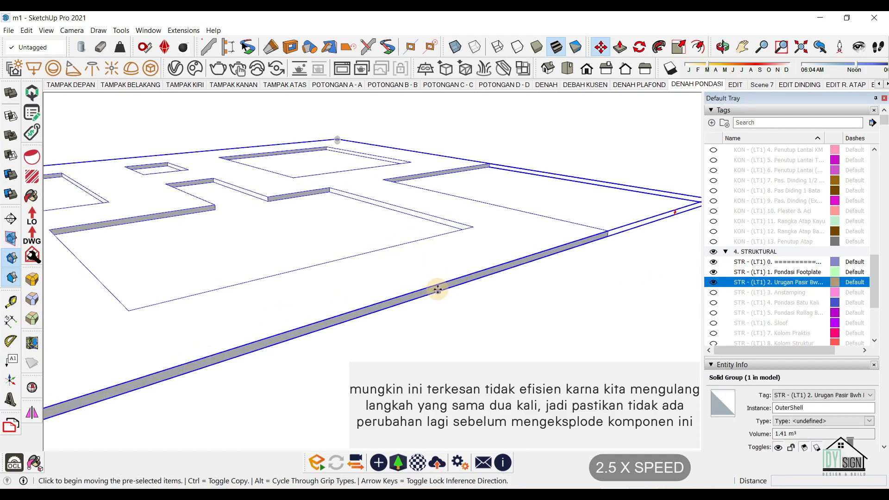
key("ctrl")
left_click(440, 289)
left_click(441, 282)
key("space")
Open the copied slab and push/pull its top face by 0.05 m to thicken it.
double_click(440, 262)
key("p")
left_click(442, 259)
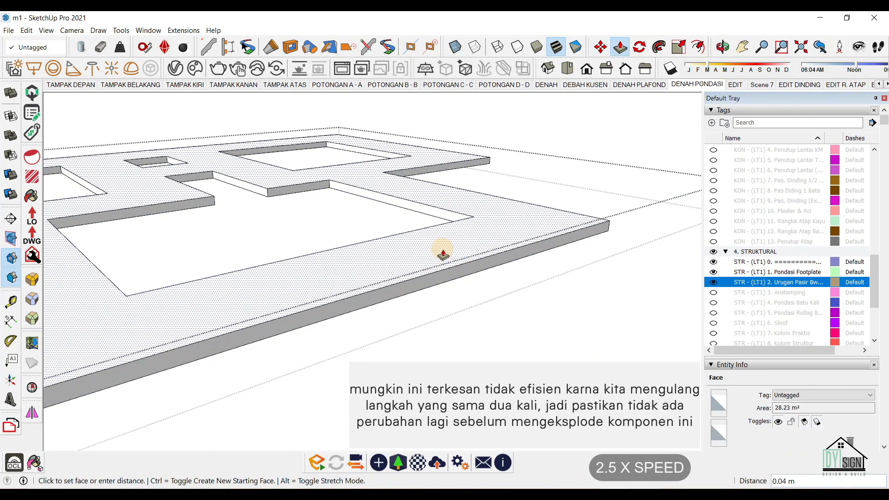
type("0.05")
key("Return")
key("space")
scroll(443, 254, "down", 3)
key("Escape")
Assign the thickened copy to STR - (LT1) 3. Anstamping and switch the display to 4. Pondasi Batu Kali.
left_click(870, 395)
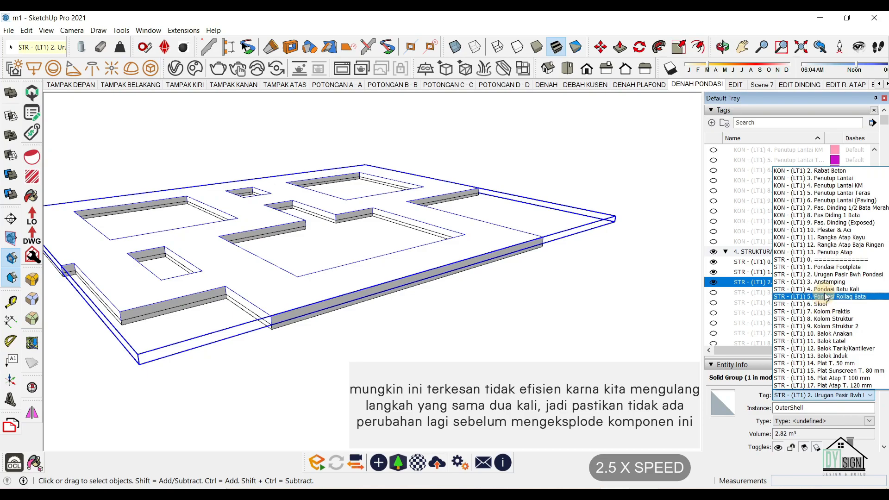
left_click(831, 282)
left_click(714, 282)
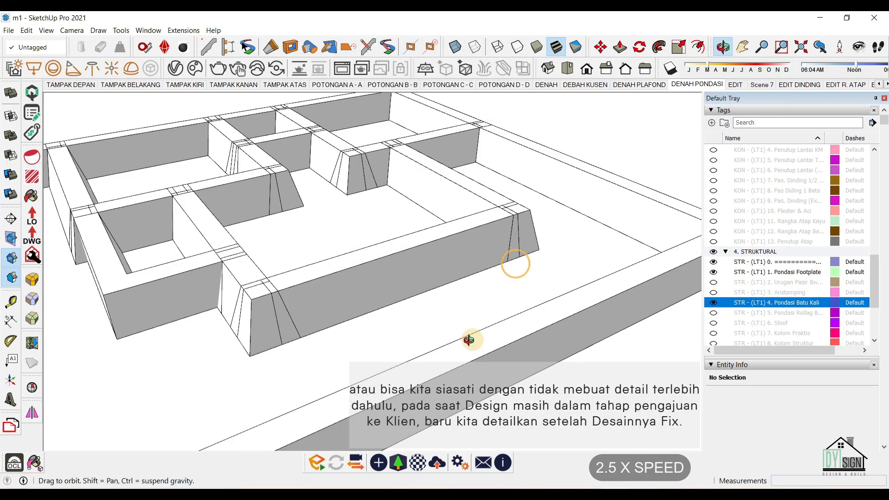
Open the boundary stone foundation for editing and move the bottom edge of its end face along the wall.
key("space")
scroll(470, 298, "down", 5)
scroll(546, 254, "up", 6)
left_click(272, 230)
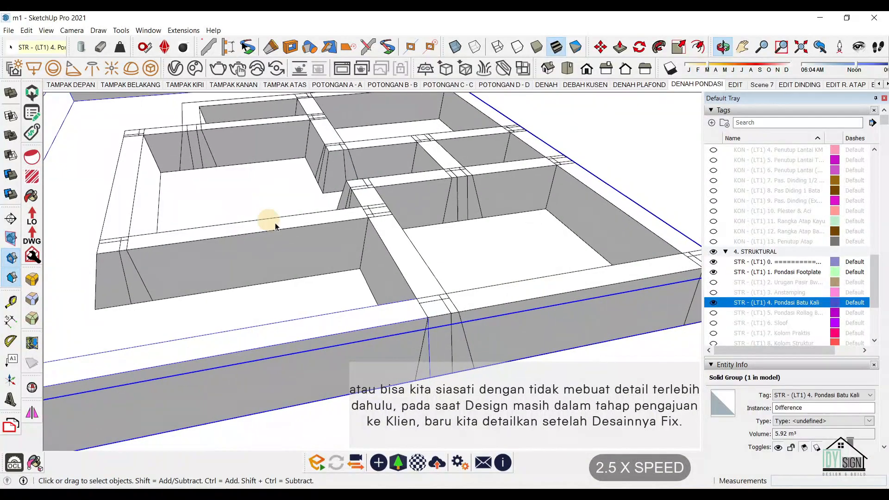
scroll(406, 268, "up", 2)
double_click(406, 268)
middle_click_drag(477, 260, 400, 323)
left_click(438, 346)
key("m")
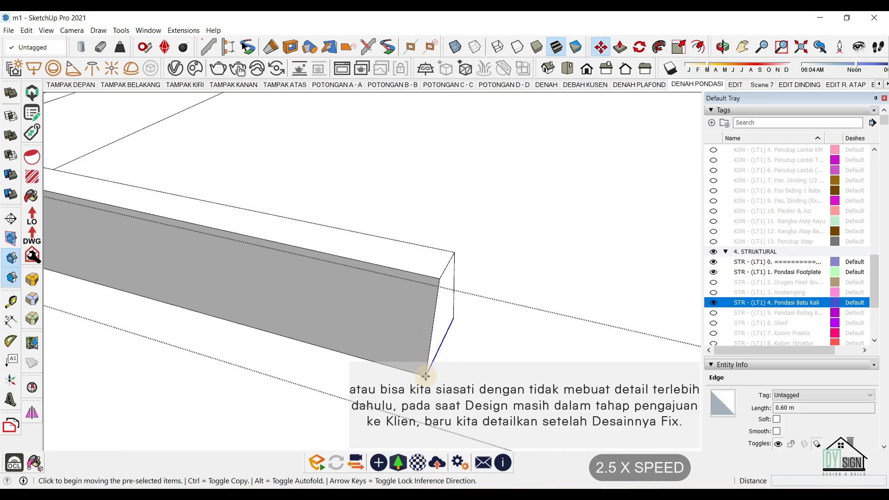
left_click(423, 374)
left_click(403, 368)
key("space")
Move the bottom edge at the other end of the boundary stone foundation along the wall.
scroll(371, 285, "down", 8)
middle_click_drag(422, 249, 602, 289)
scroll(436, 342, "up", 5)
triple_click(438, 340)
middle_click_drag(438, 333, 241, 373)
left_click(284, 419)
scroll(318, 406, "up", 5)
left_click(326, 352)
scroll(419, 355, "down", 5)
scroll(231, 402, "up", 3)
left_click(217, 386)
scroll(348, 357, "down", 3)
key("m")
middle_click_drag(392, 375, 310, 379)
left_click(133, 387)
left_click(155, 388)
Shift that bottom end edge again to align its corner with the adjoining house foundation.
scroll(153, 387, "up", 1)
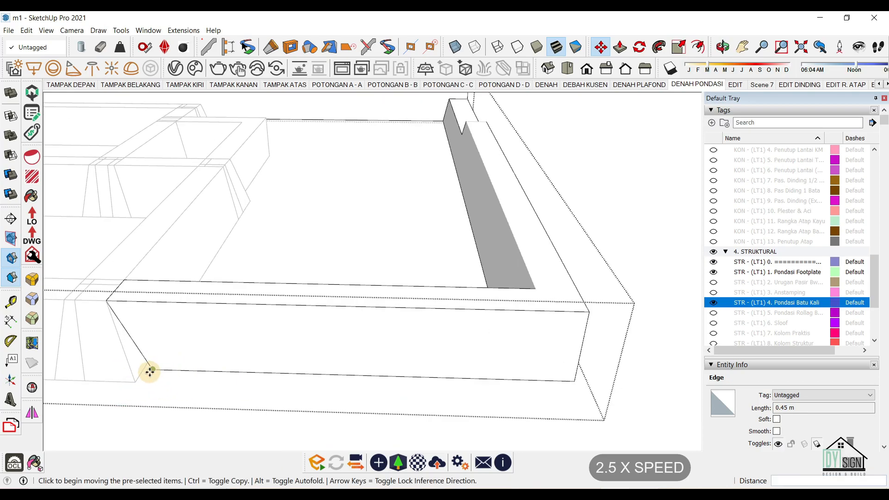
left_click(149, 370)
left_click(132, 385)
key("space")
Merge the rear-wall junction piece with the adjoining Pondasi Batu Kali wall using Outer Shell.
scroll(338, 379, "down", 6)
left_click(528, 302)
middle_click_drag(528, 302, 280, 223)
scroll(466, 248, "down", 2)
scroll(462, 231, "up", 3)
scroll(272, 216, "up", 3)
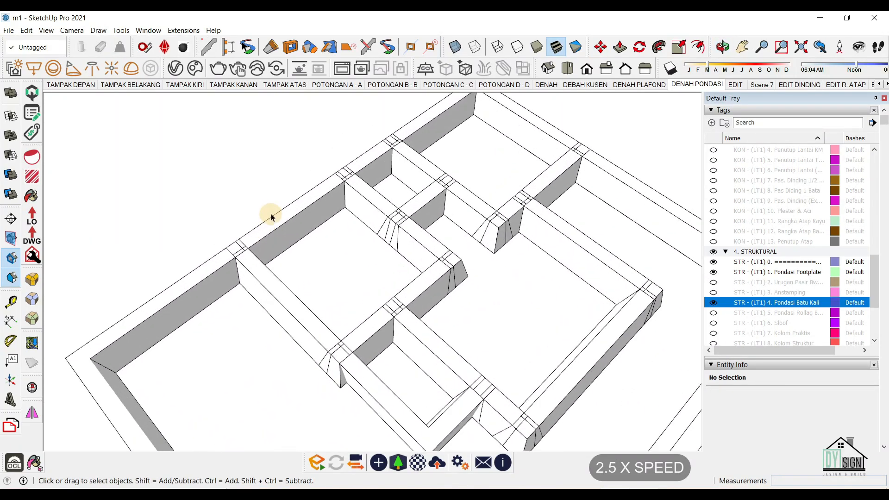
left_click(235, 253)
scroll(235, 253, "up", 1)
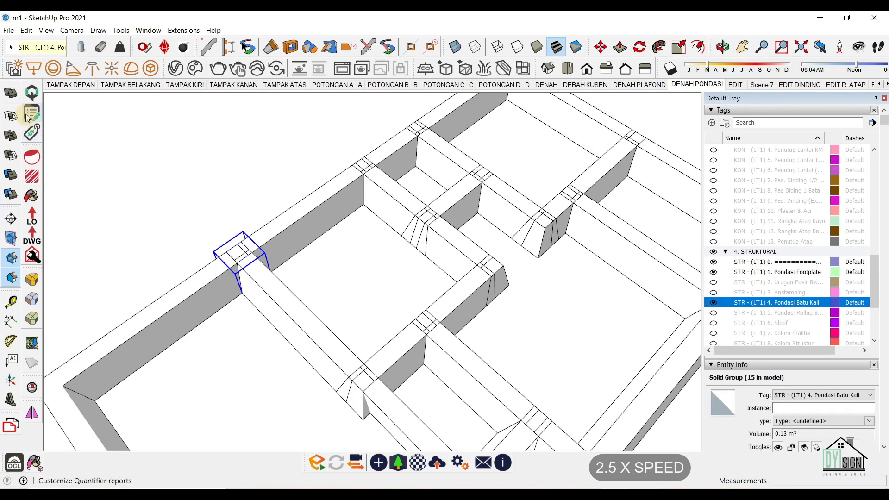
left_click(386, 156)
scroll(248, 194, "down", 2)
Merge the long cross-wall stone foundation into the combined rear wall using Outer Shell.
key("space")
scroll(338, 341, "up", 2)
left_click(272, 293)
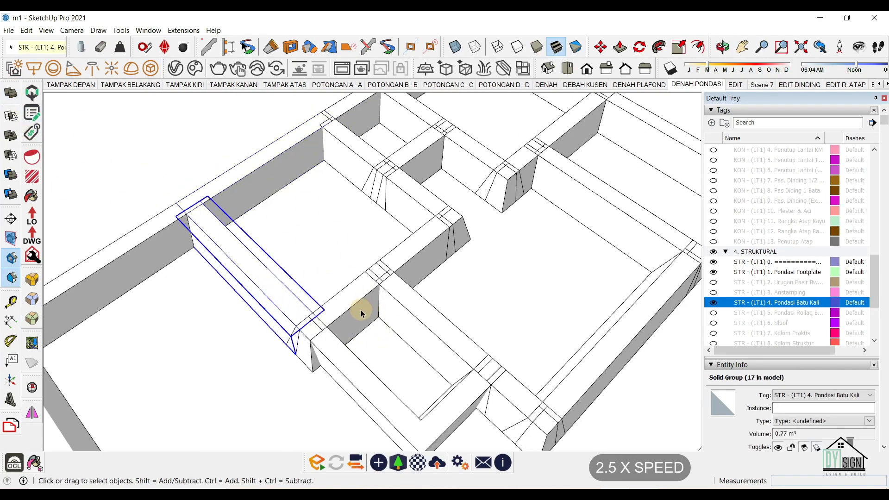
left_click(14, 97)
middle_click_drag(353, 297, 179, 242)
scroll(348, 347, "up", 3)
double_click(369, 284)
middle_click_drag(347, 347, 352, 320)
Merge the junction piece at the porch corner into the combined stone foundation using Outer Shell.
scroll(286, 304, "down", 2)
left_click(308, 322)
left_click(14, 97)
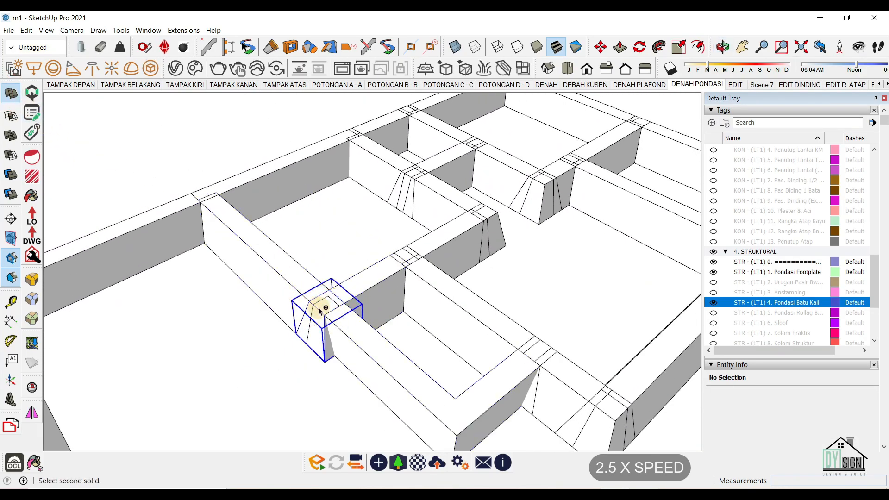
left_click(318, 317)
middle_click_drag(343, 292, 285, 299)
left_click(277, 151)
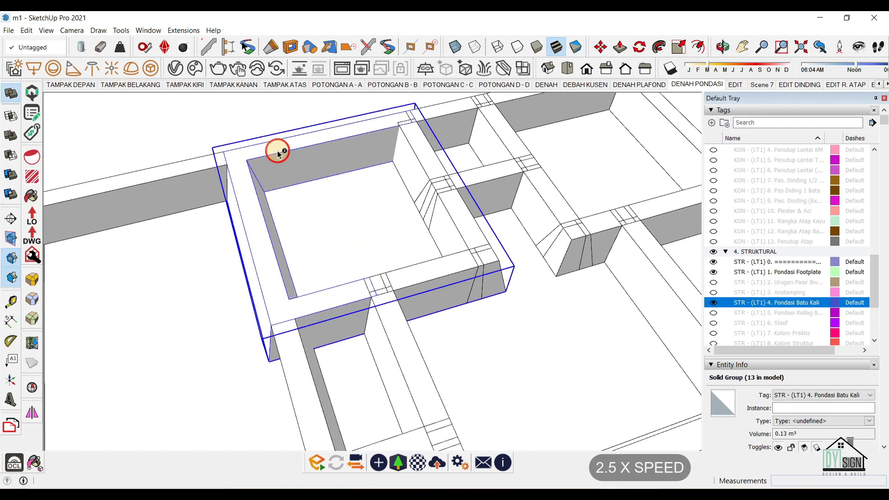
Merge the adjoining rear, side and front stone foundation walls into the combined house foundation using Outer Shell.
middle_click_drag(402, 149, 421, 128)
left_click(469, 115)
middle_click_drag(271, 275, 417, 248)
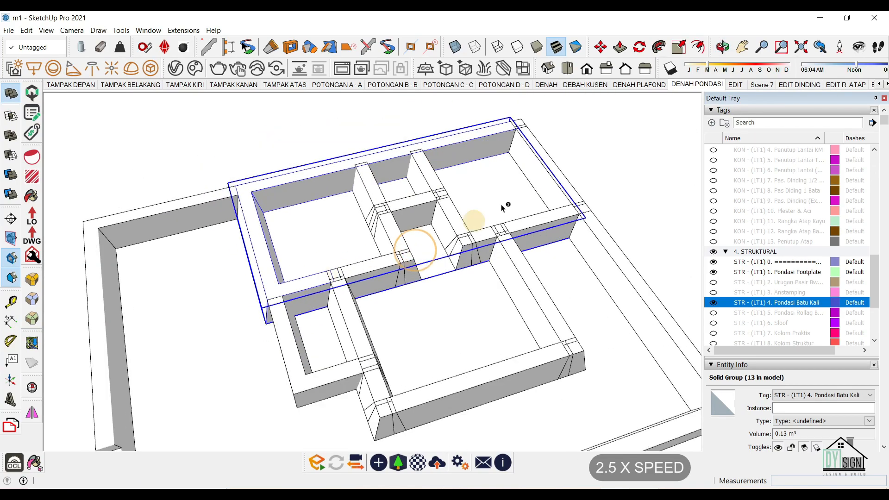
left_click(591, 231)
left_click(615, 343)
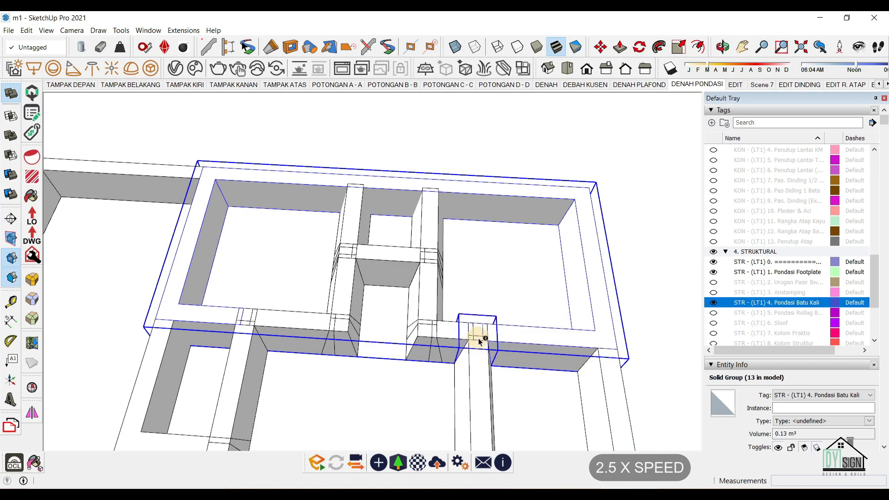
left_click(475, 359)
scroll(423, 229, "down", 3)
scroll(454, 365, "up", 2)
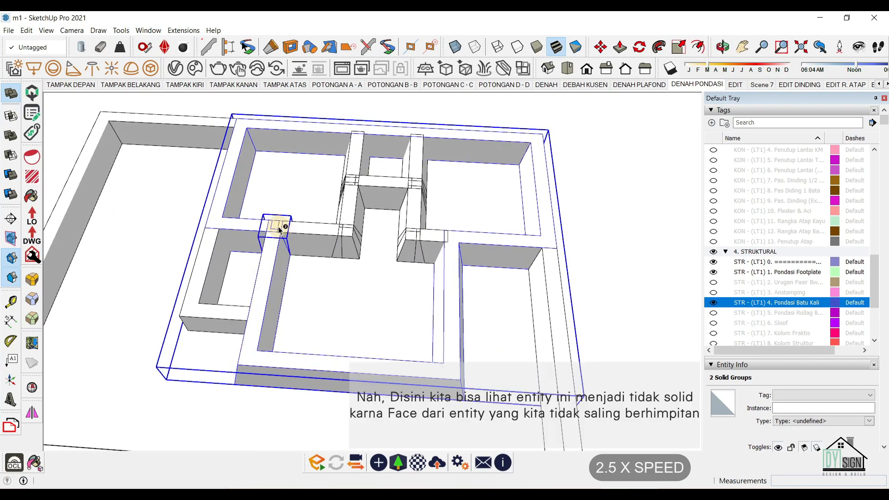
Try to merge the wall junction piece beside the porch room with the combined stone foundation using Outer Shell.
scroll(277, 229, "up", 5)
key("space")
scroll(289, 258, "up", 3)
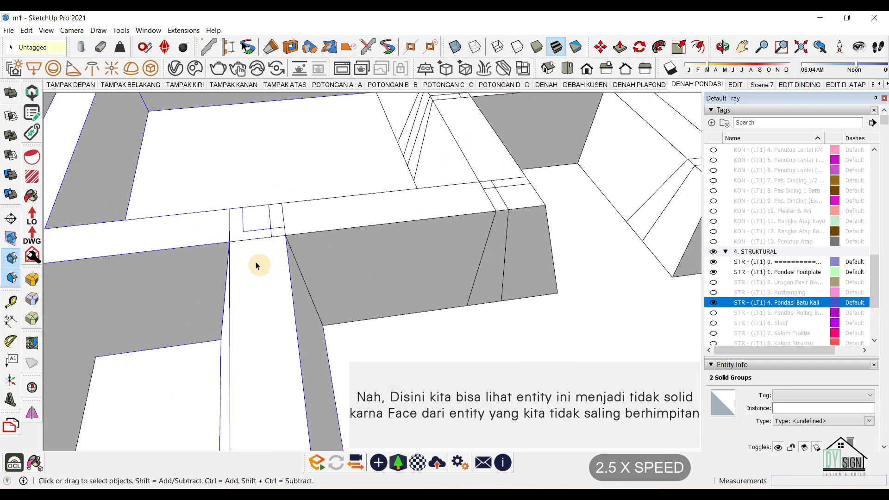
left_click(259, 265)
middle_click_drag(259, 265, 220, 271)
left_click(366, 248)
left_click(243, 221)
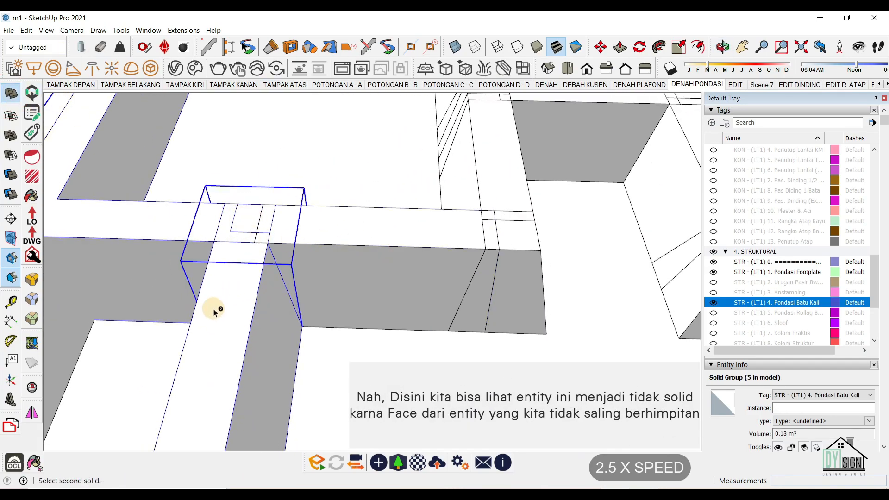
left_click(213, 312)
scroll(313, 243, "down", 5)
key("space")
key("ctrl+z")
Merge the junction piece, the short wall beside it and the adjoining inner cross-wall pieces using Outer Shell.
middle_click_drag(327, 243, 431, 260)
scroll(296, 227, "up", 2)
scroll(338, 220, "down", 3)
scroll(312, 239, "up", 2)
left_click(303, 236)
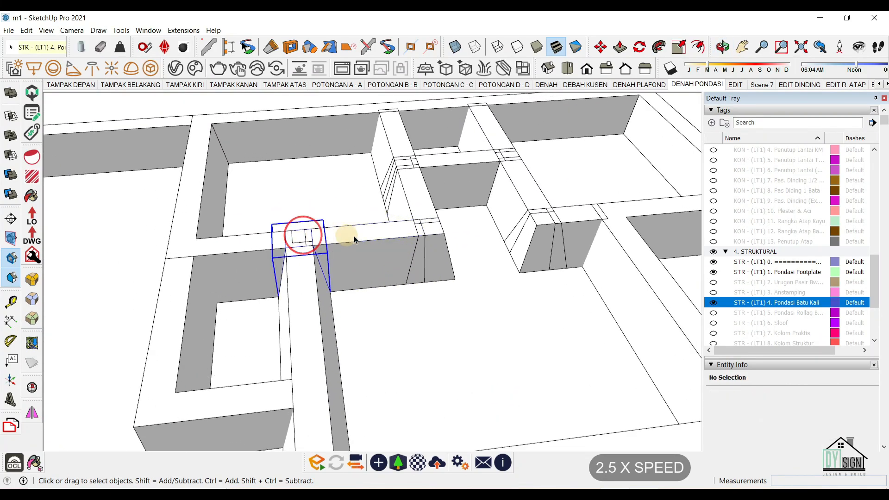
left_click(354, 240)
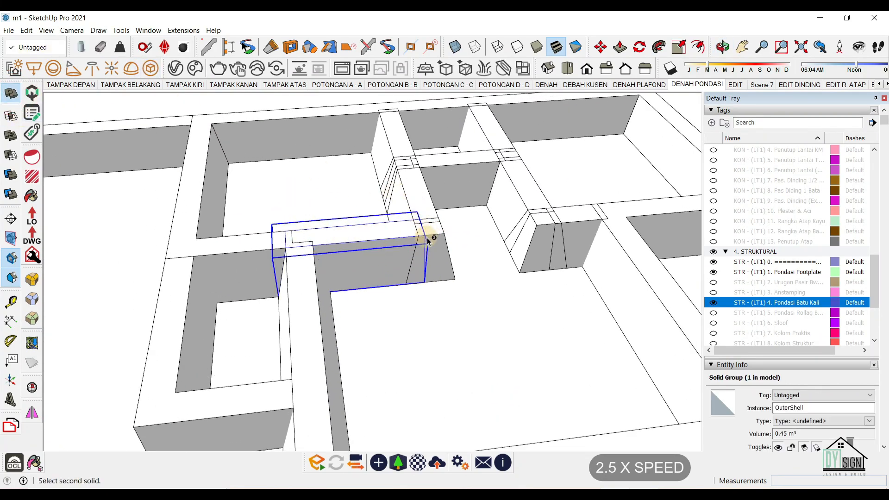
left_click(422, 204)
left_click(410, 163)
left_click(399, 137)
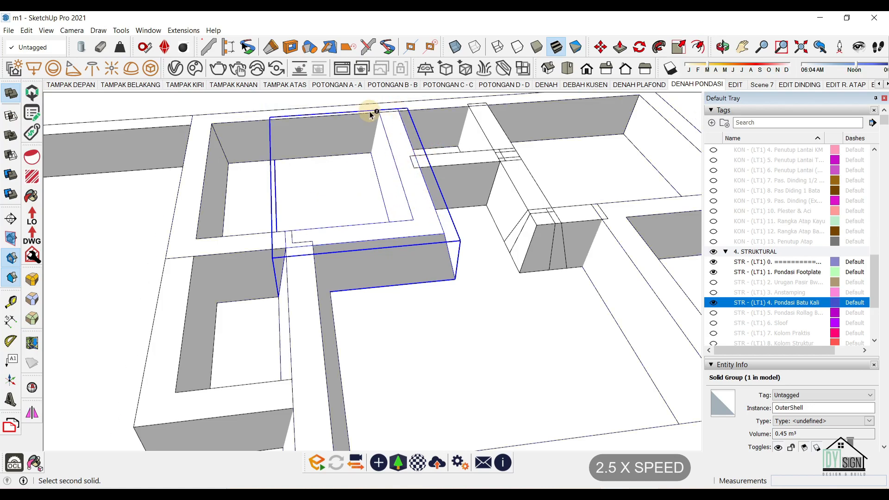
Merge the joined inner walls with the outer house foundation and the remaining inner cross-wall pieces using Outer Shell.
left_click(370, 113)
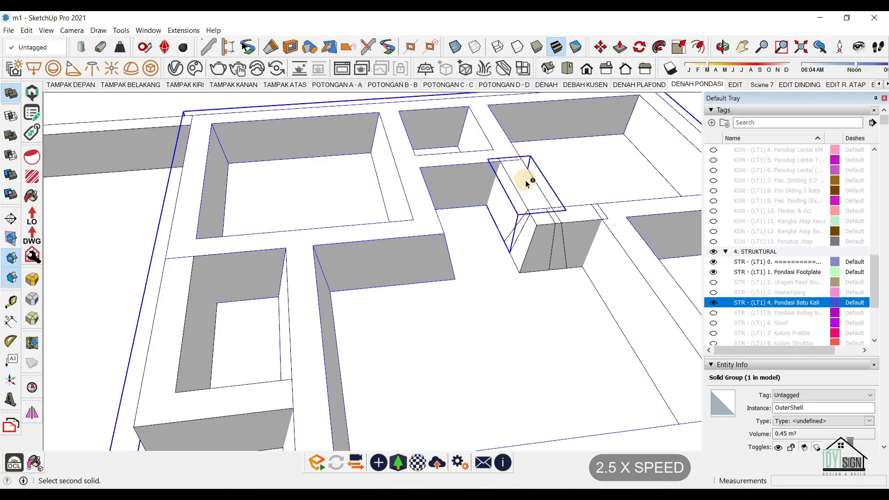
left_click(545, 226)
scroll(437, 232, "down", 5)
middle_click_drag(437, 232, 520, 238)
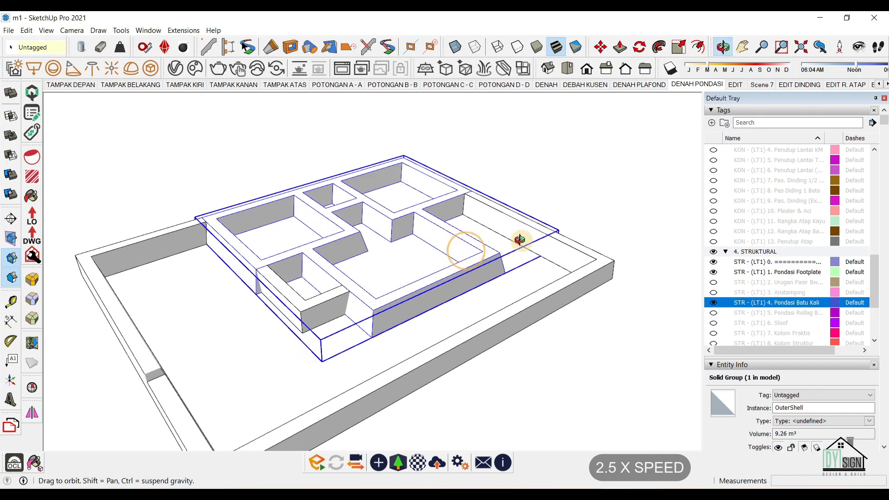
Merge the porch room's stone foundation into the combined house foundation using Outer Shell.
scroll(290, 303, "up", 2)
scroll(245, 291, "up", 3)
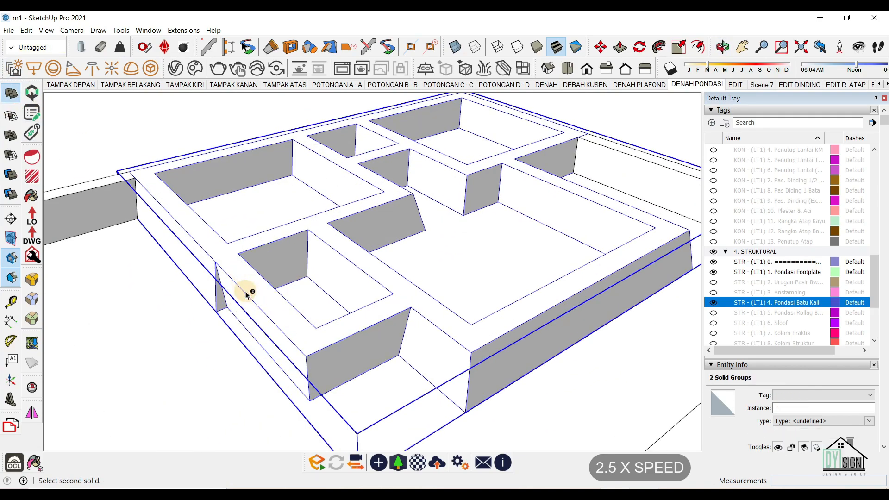
key("ctrl+z")
key("space")
left_click(276, 298)
scroll(291, 301, "down", 4)
middle_click_drag(292, 301, 492, 300)
left_click(15, 91)
left_click(259, 253)
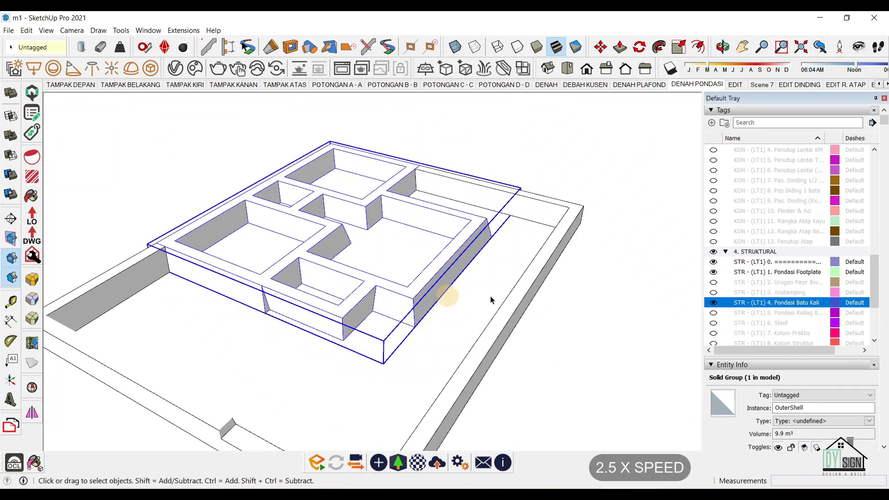
Assign the merged house foundation the tag STR - (LT1) 4. Pondasi Batu Kali and check the surrounding perimeter foundation.
left_click(815, 395)
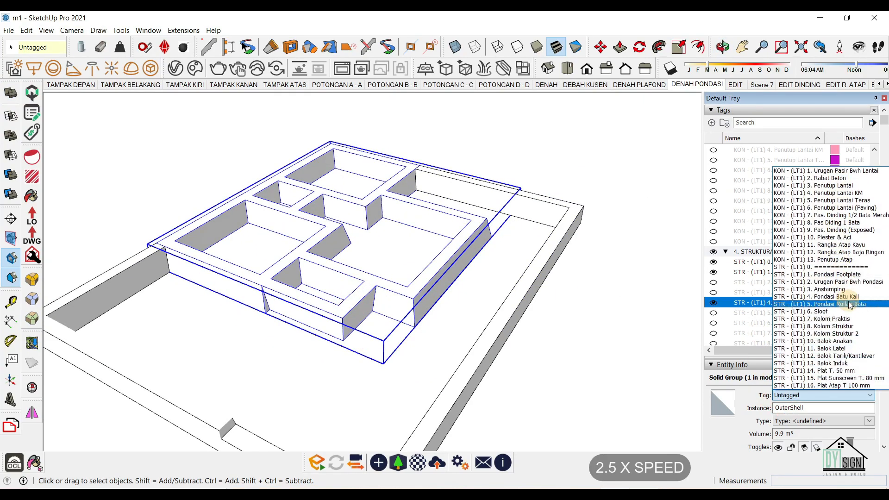
left_click(851, 297)
left_click(596, 309)
left_click(544, 197)
scroll(544, 198, "down", 4)
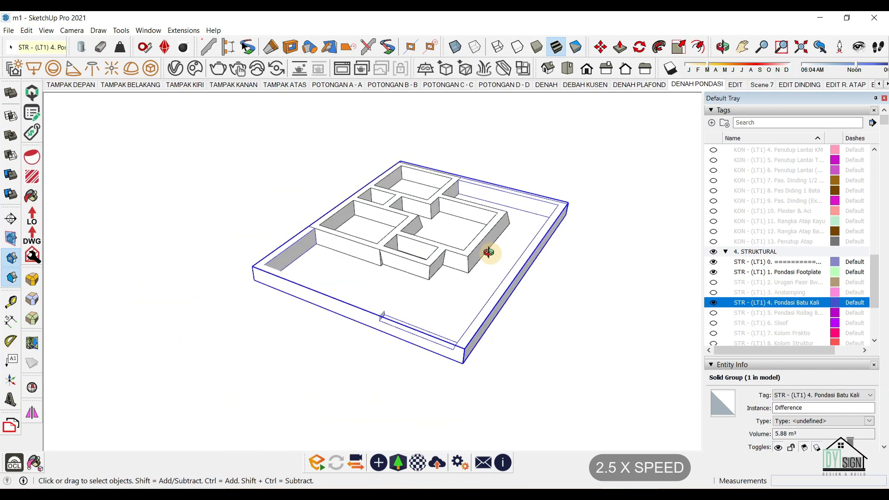
middle_click_drag(488, 252, 417, 222)
left_click(538, 155)
middle_click_drag(347, 205, 428, 201)
Hide the Pondasi Batu Kali tag, check the Pondasi Rollag Bata layer and show the Sloof tag instead.
left_click(714, 303)
left_click(713, 313)
middle_click_drag(568, 282, 539, 280)
left_click(713, 314)
left_click(714, 323)
Select all the Sloof beams and merge them into a single solid using Outer Shell.
left_click_drag(185, 95, 574, 287)
middle_click_drag(522, 248, 361, 301)
scroll(406, 276, "up", 3)
scroll(310, 250, "up", 6)
middle_click_drag(343, 264, 387, 259)
scroll(276, 252, "down", 6)
middle_click_drag(276, 252, 257, 268)
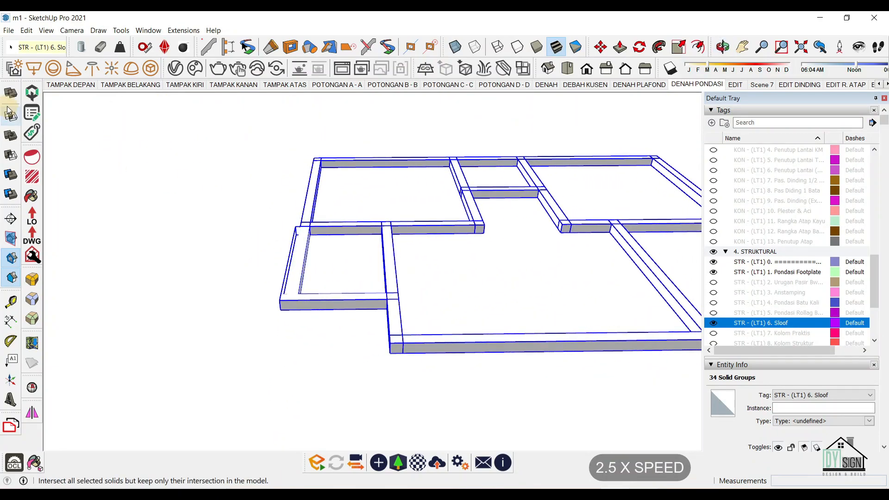
left_click(10, 93)
middle_click_drag(185, 153, 486, 248)
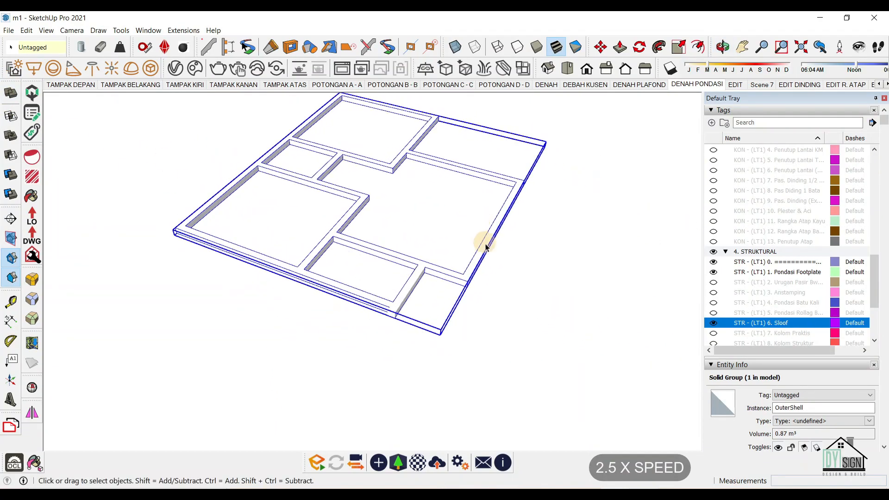
Assign the merged beam frame the tag STR - (LT1) 6. Sloof.
left_click(802, 396)
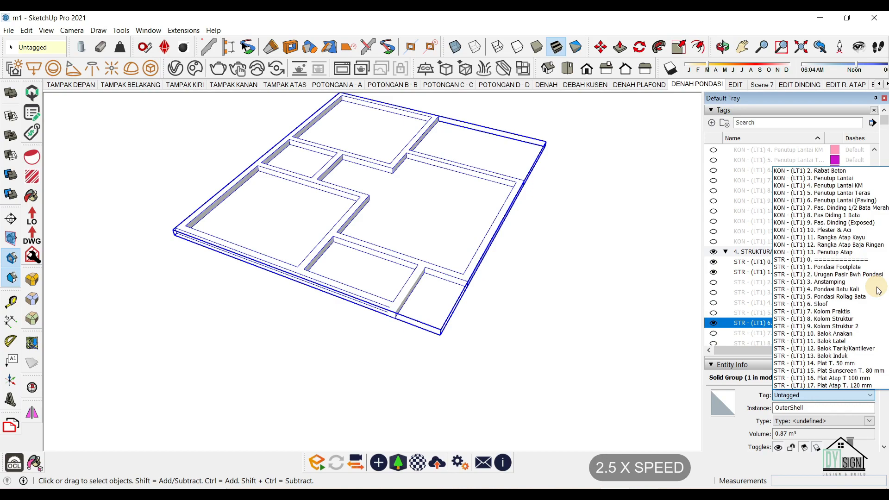
left_click(861, 304)
left_click(596, 278)
Turn off the section cut display and hide the Sloof tag.
scroll(794, 301, "down", 4)
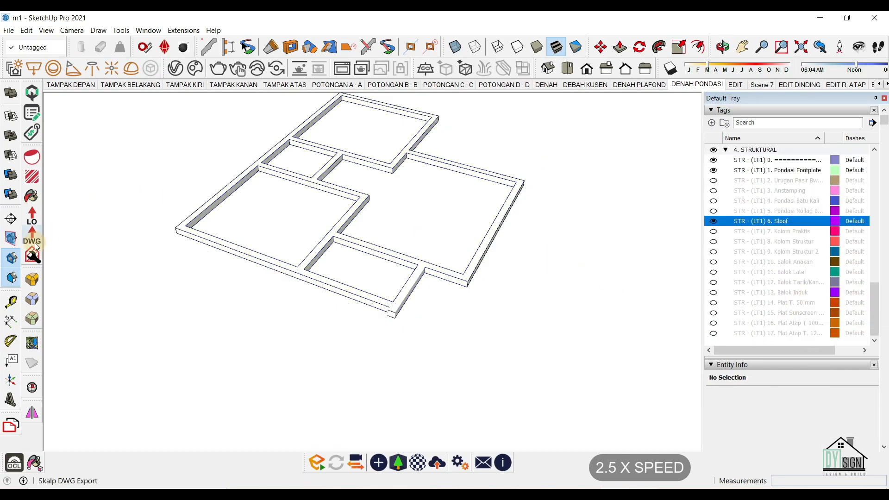
left_click(14, 258)
left_click(722, 272)
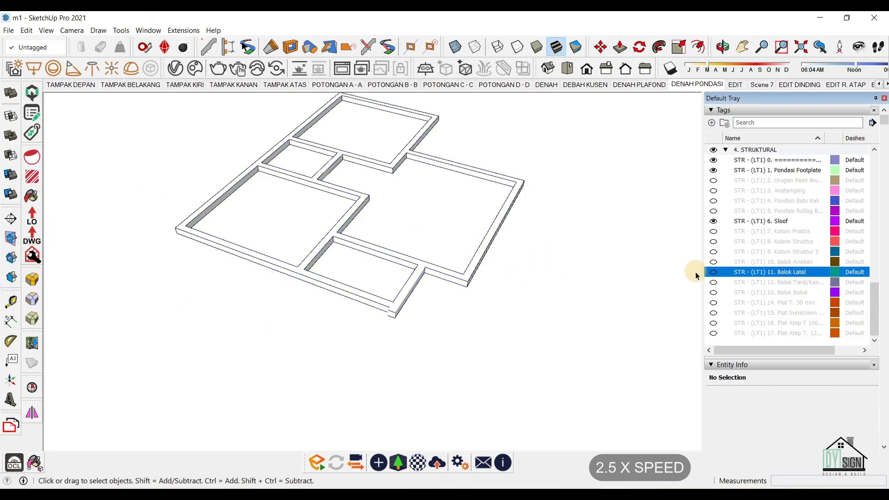
left_click(714, 272)
middle_click_drag(490, 238, 469, 206)
left_click(469, 206)
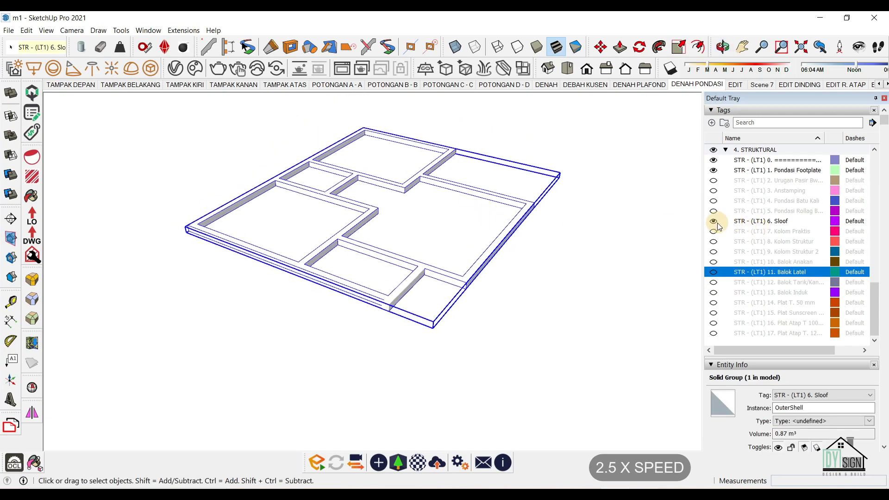
left_click(714, 222)
Show the Balok Tarik/Kantilever and Balok Latel tags and check the porch lintel beam.
left_click(713, 273)
left_click(714, 262)
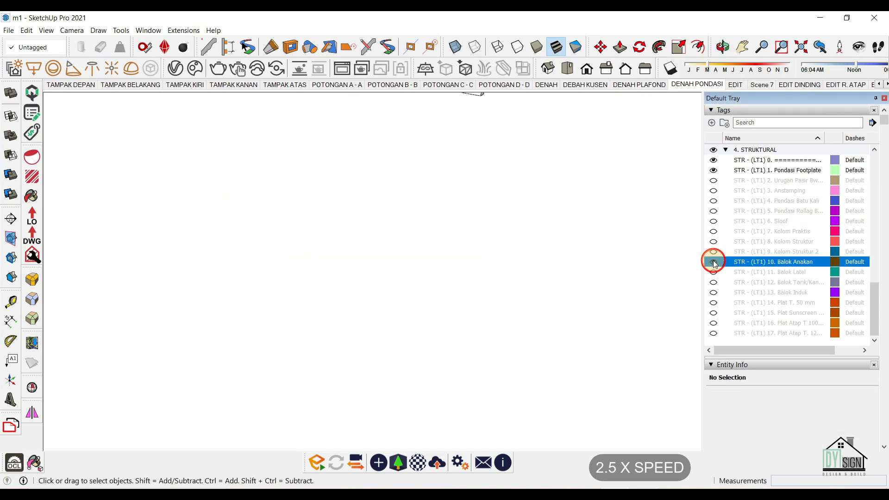
left_click(716, 283)
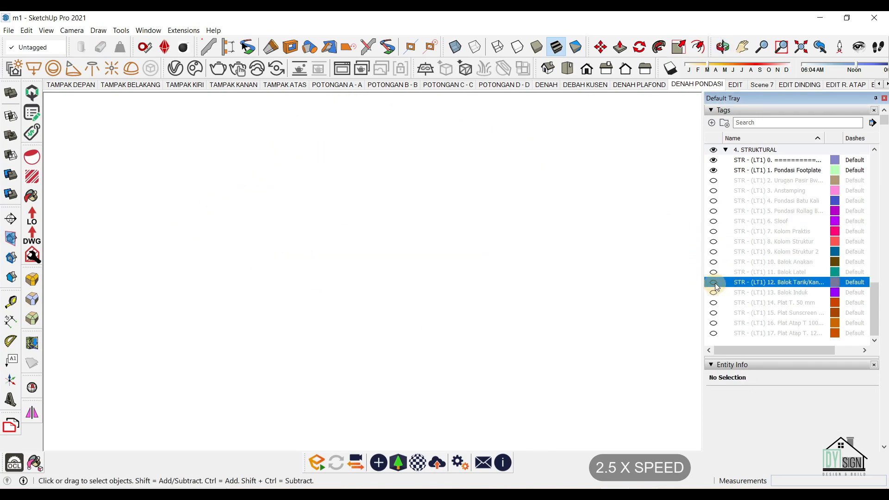
scroll(406, 265, "down", 3)
left_click(713, 272)
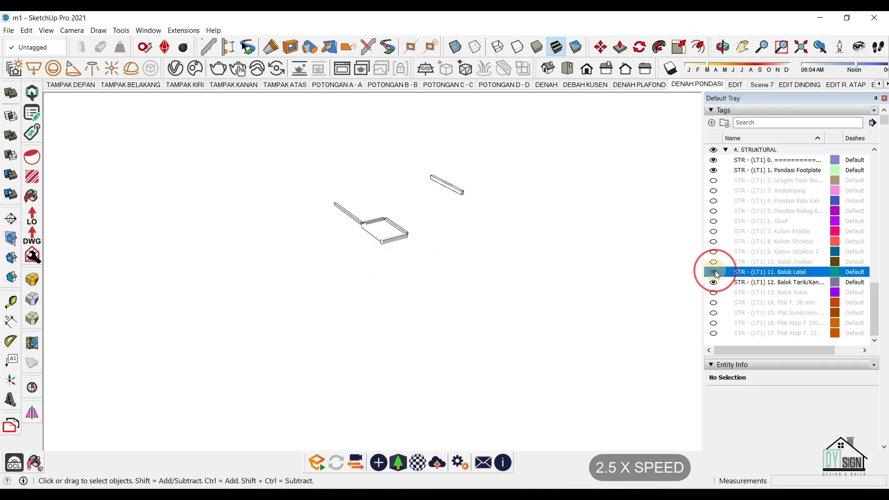
middle_click_drag(577, 242, 498, 236)
scroll(375, 252, "up", 5)
left_click(396, 254)
middle_click_drag(456, 258, 348, 204)
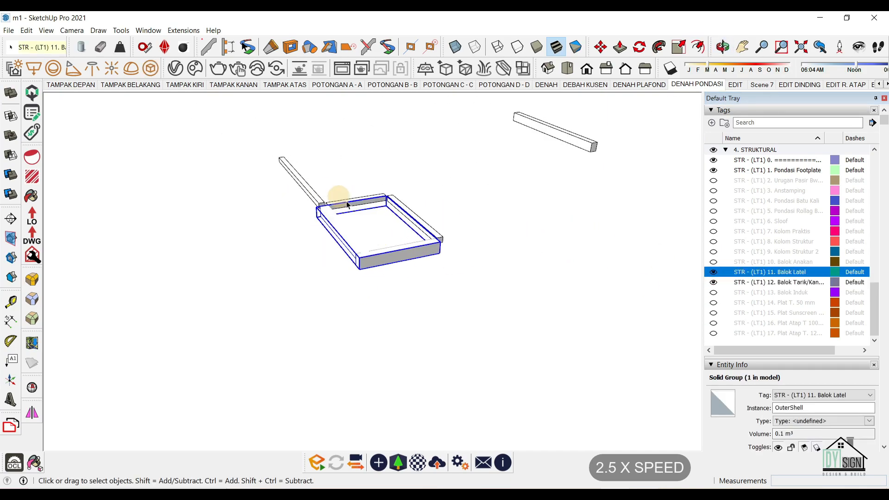
Retag the four Balok Tarik/Kantilever beams around the porch, excluding the separate rear beam, as STR - (LT1) 11. Balok Latel.
left_click(769, 284)
middle_click_drag(371, 260, 466, 272)
scroll(363, 201, "up", 3)
left_click_drag(262, 173, 675, 294)
scroll(496, 200, "down", 1)
left_click(494, 132, "shift")
middle_click_drag(503, 201, 479, 188)
left_click(535, 137, "shift")
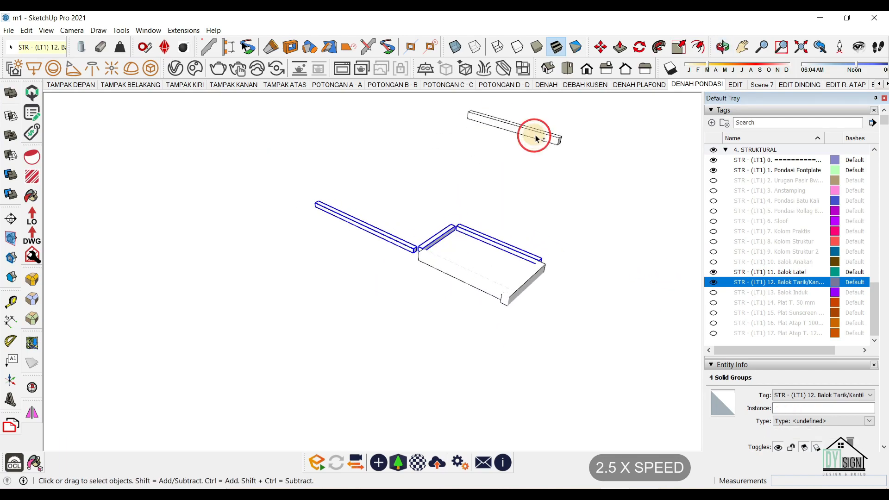
left_click(835, 397)
left_click(850, 341)
left_click(631, 314)
left_click(530, 283)
middle_click_drag(577, 307, 556, 299)
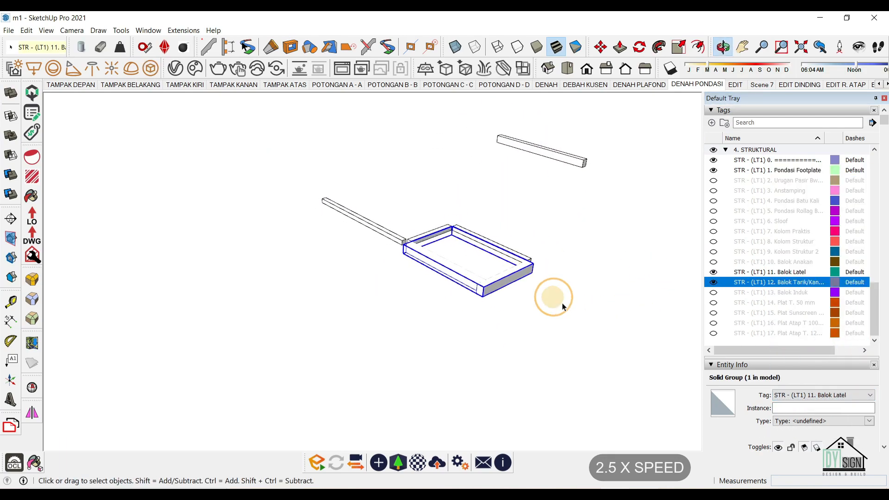
Show the Balok Induk tag and hide the Balok Tarik/Kantilever and Balok Latel tags.
left_click(713, 292)
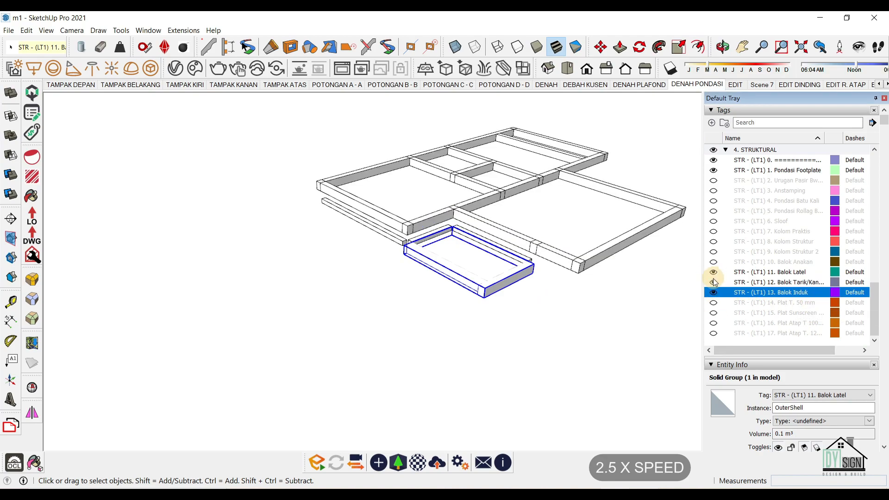
left_click(714, 283)
left_click(714, 273)
middle_click_drag(530, 242, 454, 259)
left_click(256, 138)
Retag the short Balok Induk beam between the two inner cross beams as STR - (LT1) 12. Balok Tarik/Kantilever.
left_click_drag(259, 120, 632, 325)
scroll(457, 219, "up", 2)
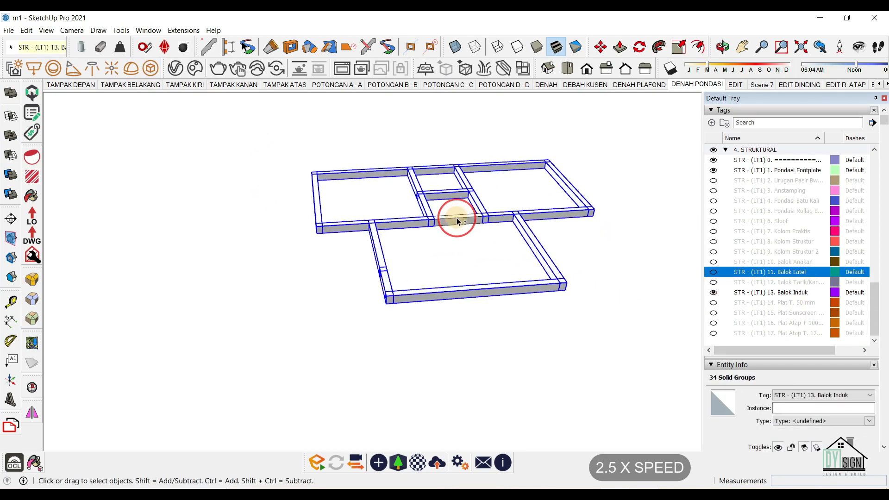
left_click(457, 219)
left_click(841, 397)
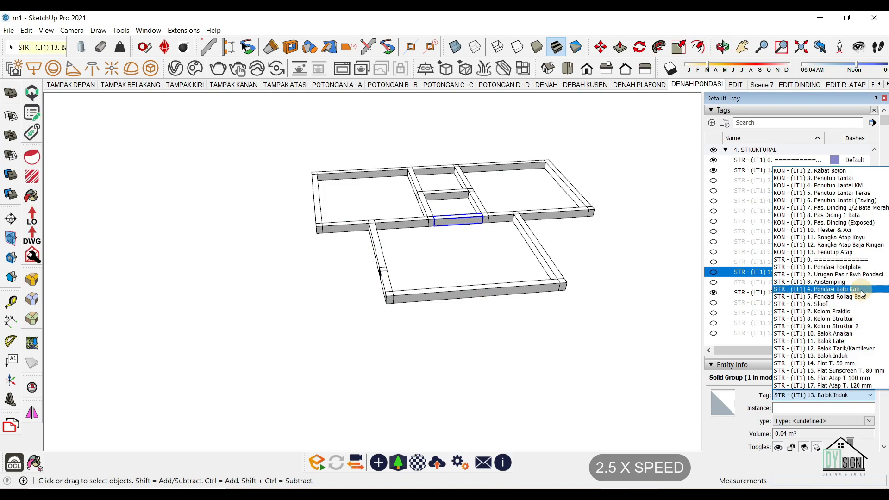
left_click(867, 348)
Merge the remaining Balok Induk beams using Outer Shell and tag the result STR - (LT1) 13. Balok Induk.
middle_click_drag(416, 231, 290, 129)
left_click_drag(290, 129, 592, 329)
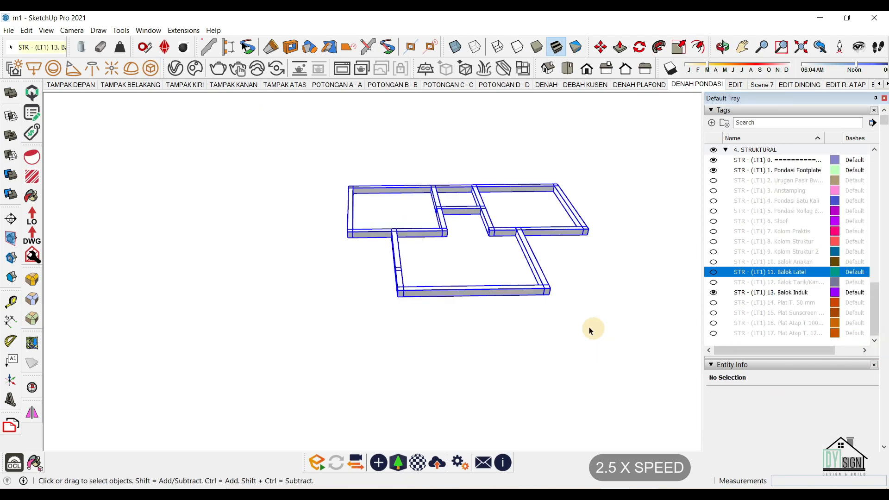
left_click(5, 96)
middle_click_drag(482, 199, 494, 238)
left_click(834, 395)
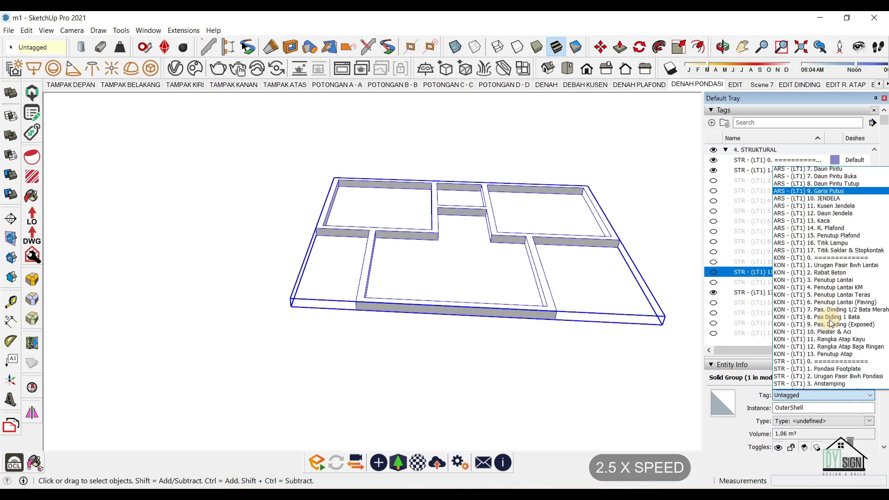
scroll(832, 323, "down", 4)
left_click(834, 362)
middle_click_drag(568, 366, 501, 213)
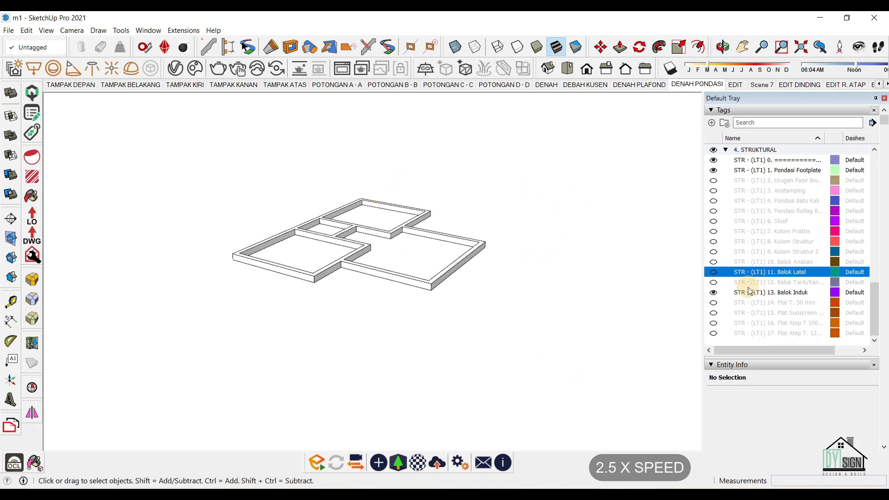
Show the Balok Tarik/Kantilever, Balok Latel and Balok Anakan tags, and rename Balok Anakan as STR - (LT1) 10. R. BLK.
left_click(741, 282)
left_click(712, 283)
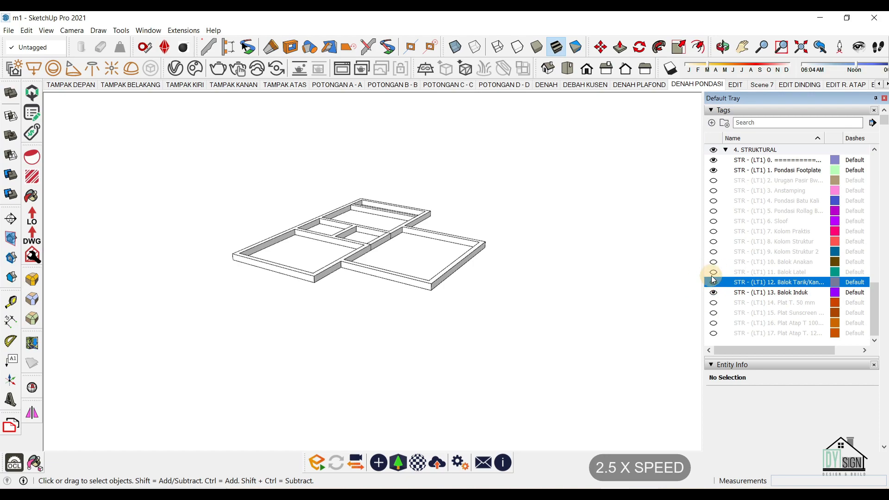
left_click(713, 273)
left_click(714, 262)
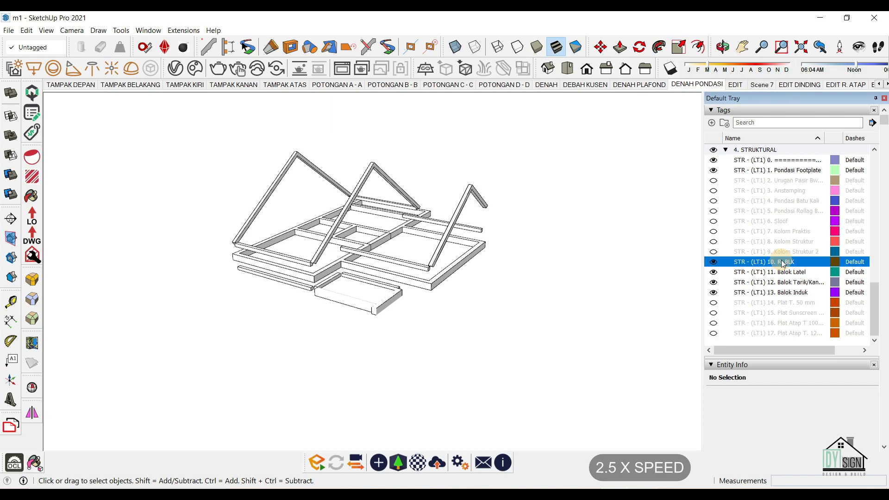
middle_click_drag(603, 238, 573, 317)
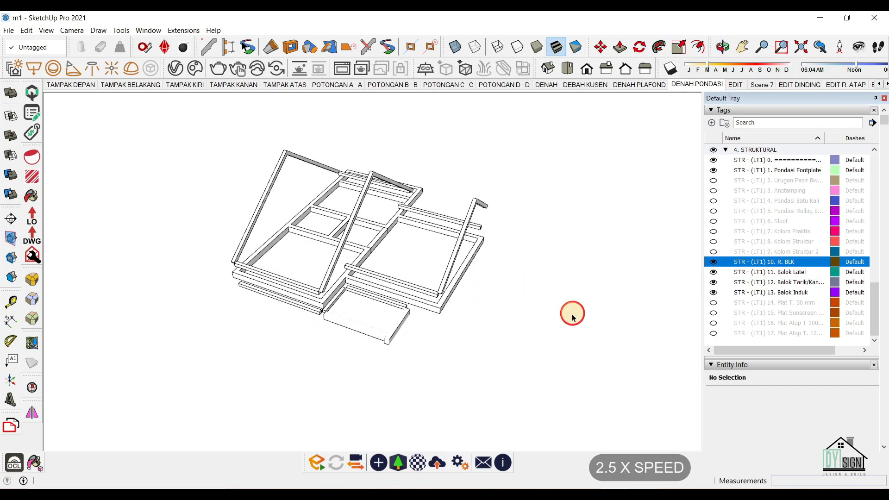
Restore the DENAH PONDASI scene and toggle the STR - (LT1) 3. Anstamping tag off and on to check for leftover loose pieces.
left_click(717, 86)
scroll(324, 183, "up", 5)
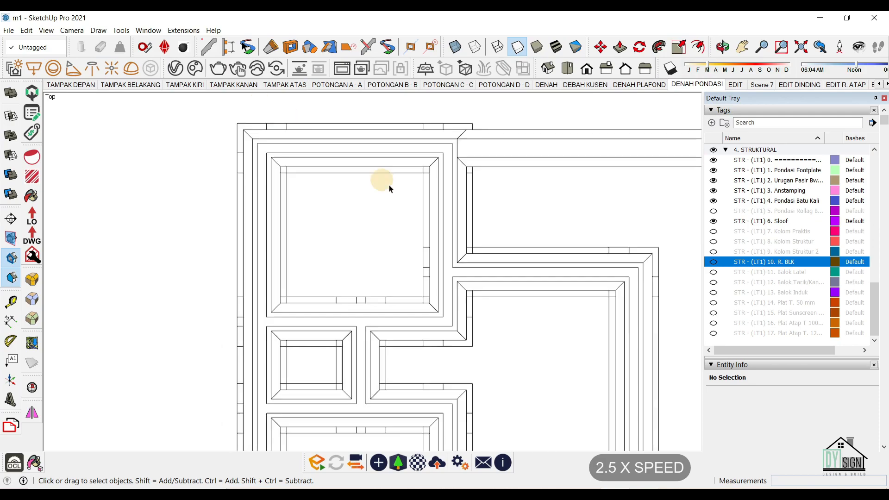
middle_click_drag(387, 188, 704, 302)
left_click(360, 321)
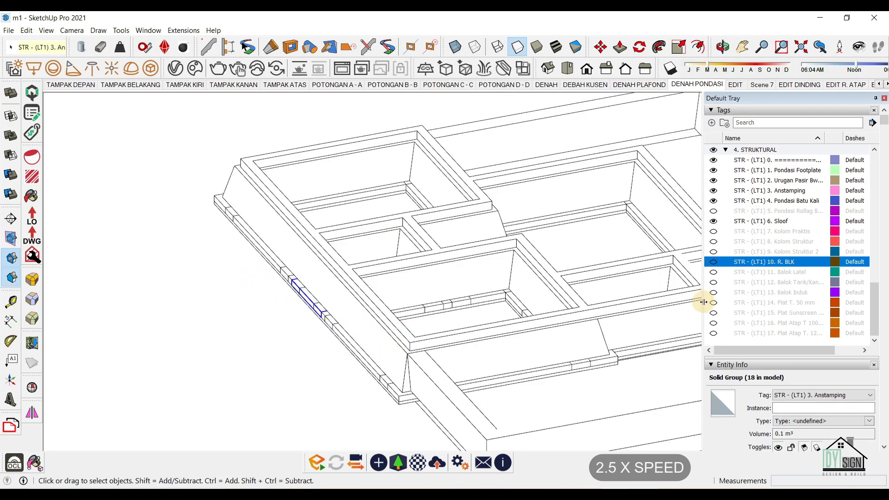
scroll(741, 227, "up", 1)
left_click(713, 222)
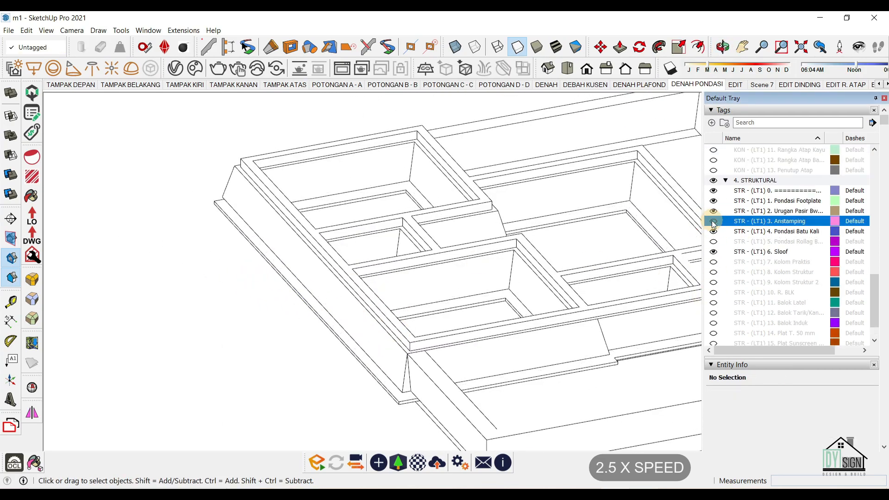
middle_click_drag(472, 341, 780, 205)
left_click(713, 223)
scroll(376, 271, "up", 5)
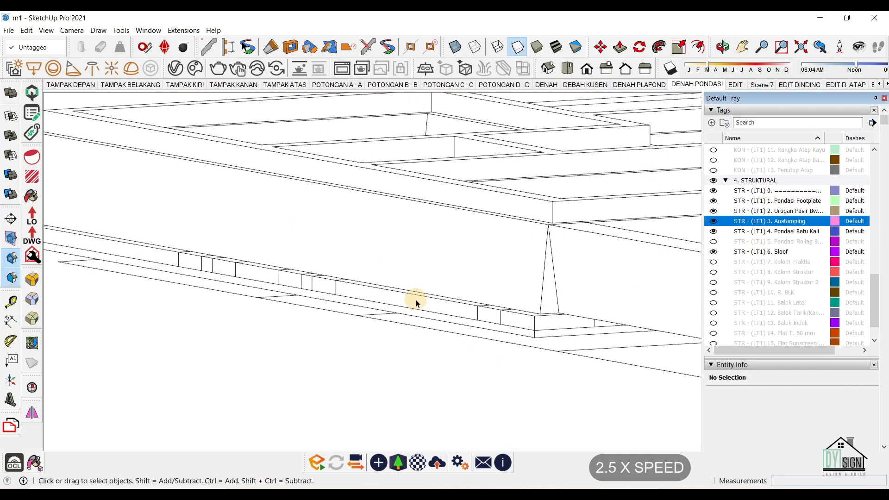
Isolate the Anstamping layer by hiding the Sloof, Pondasi Batu Kali, Urugan Pasir and Pondasi Footplate tags, with the merged Anstamping shell selected.
left_click(413, 301)
middle_click_drag(414, 302, 380, 332)
key("Delete")
left_click(364, 375)
scroll(363, 374, "down", 4)
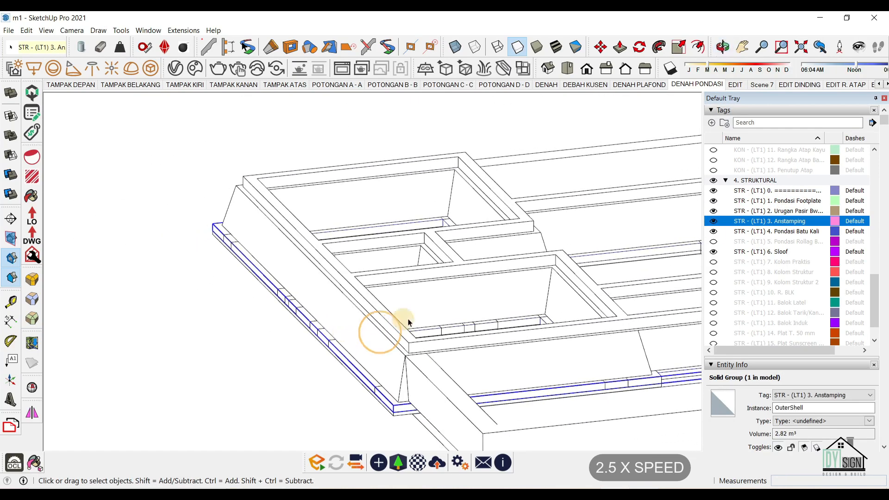
left_click(713, 252)
left_click(714, 232)
left_click(713, 211)
left_click(714, 202)
Move the merged Anstamping shell aside along the red axis, clear of the loose pieces.
middle_click_drag(552, 215, 473, 331)
scroll(486, 315, "down", 4)
key("m")
left_click(597, 361)
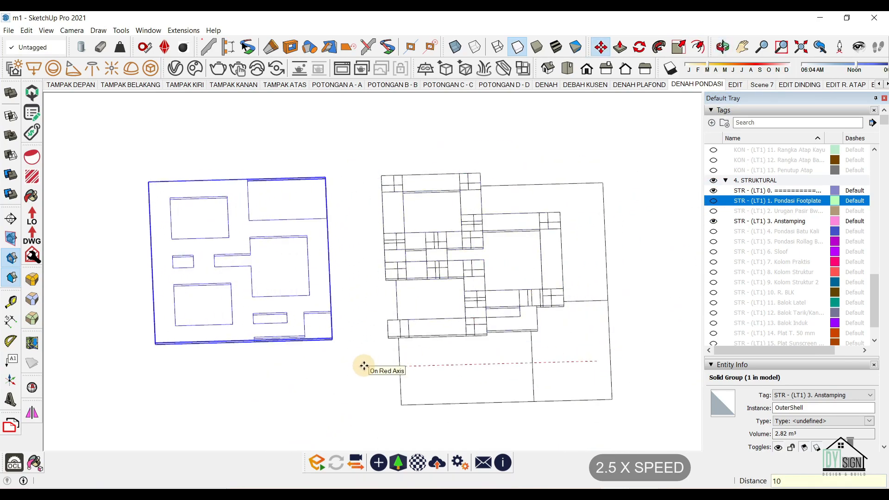
key("Return")
Delete the loose Anstamping pieces remaining at the original foundation location.
scroll(406, 339, "down", 2)
key("space")
left_click_drag(367, 175, 552, 365)
key("Delete")
Move the merged Anstamping shell 10000 back along the red axis to its original location.
left_click(302, 323)
key("m")
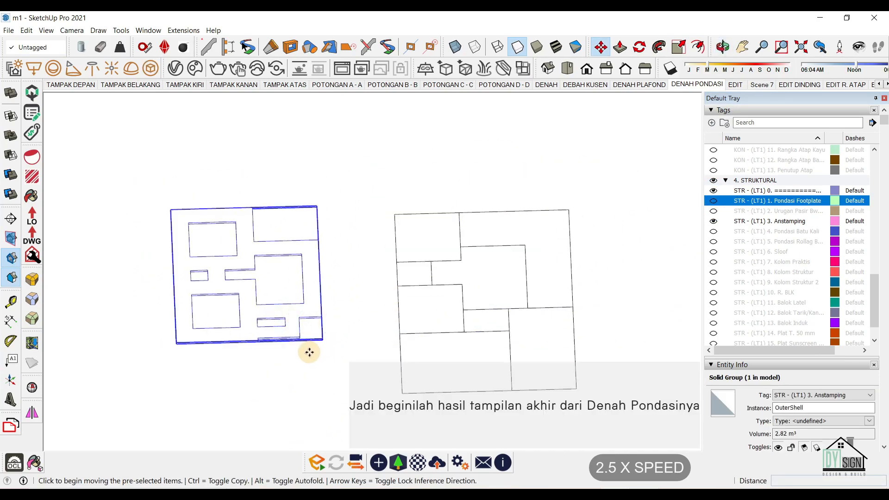
left_click(310, 352)
type("10000")
key("Return")
key("space")
Show the STR - (LT1) 2. Urugan Pasir tag, and restore the DENAH PONDASI scene to check the cleaned foundation plan.
middle_click_drag(335, 351, 405, 285)
left_click(589, 197)
left_click(713, 211)
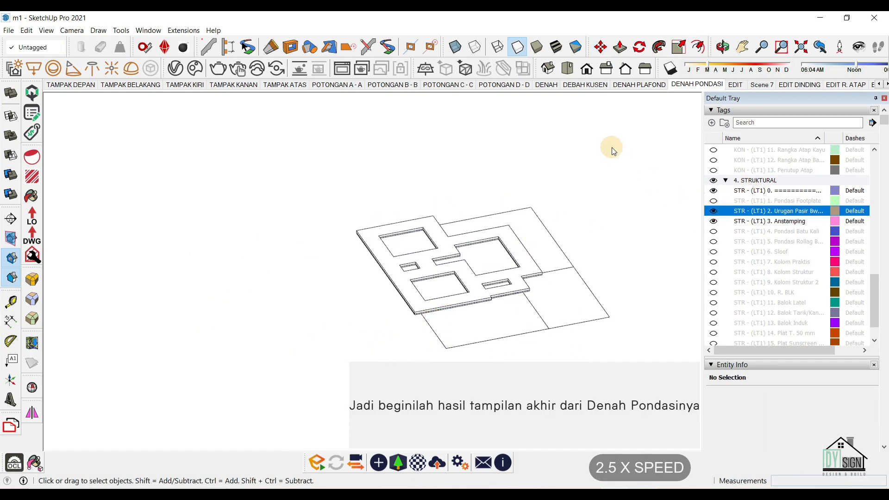
left_click(695, 86)
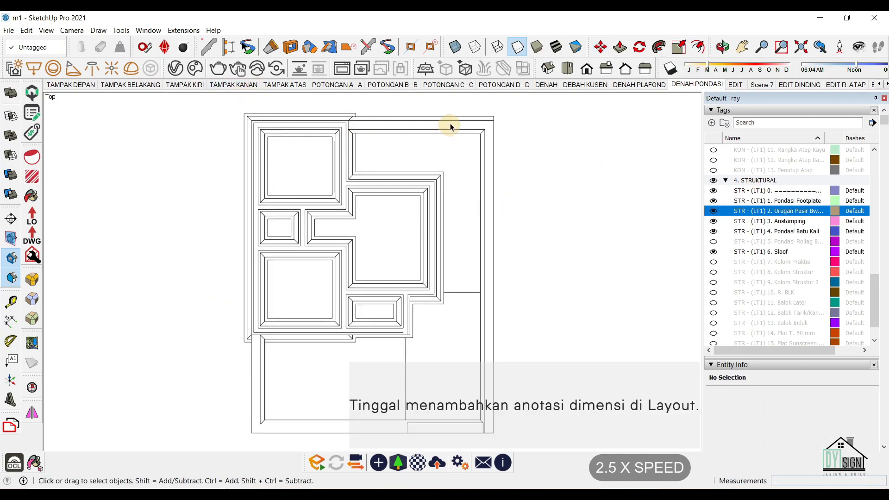
scroll(240, 134, "up", 4)
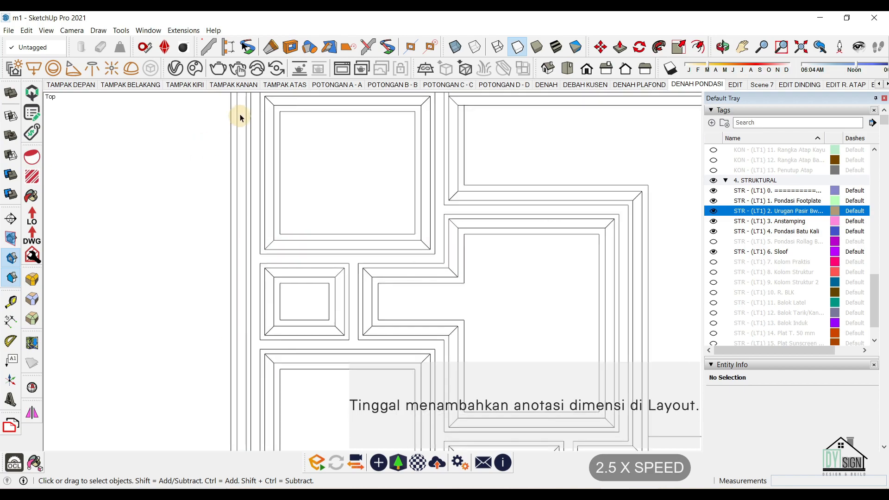
scroll(301, 361, "down", 2)
left_click(96, 188)
left_click(691, 87)
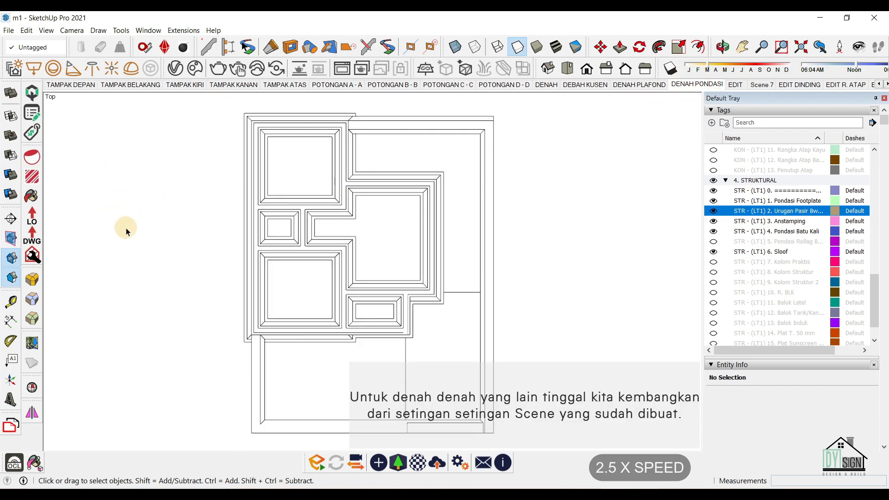
Hide the STR - (LT1) 6. Sloof tag and display Back Edges as dashed lines in the foundation plan.
left_click(713, 251)
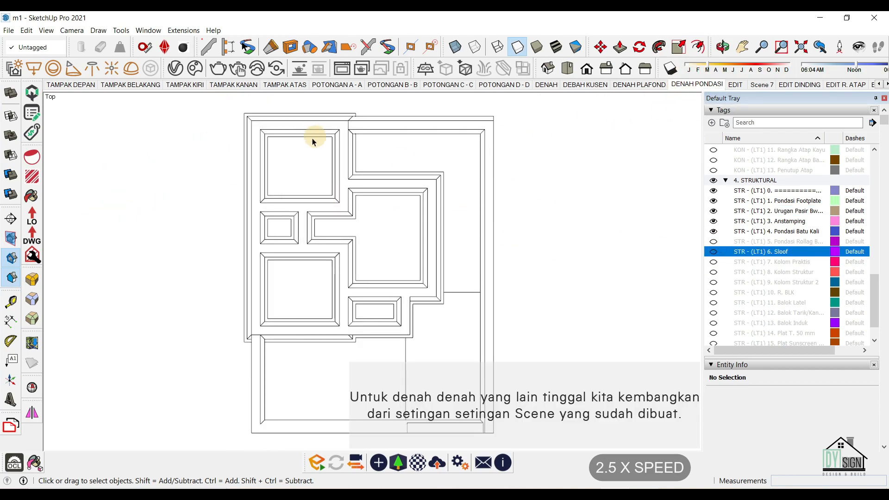
left_click(622, 197)
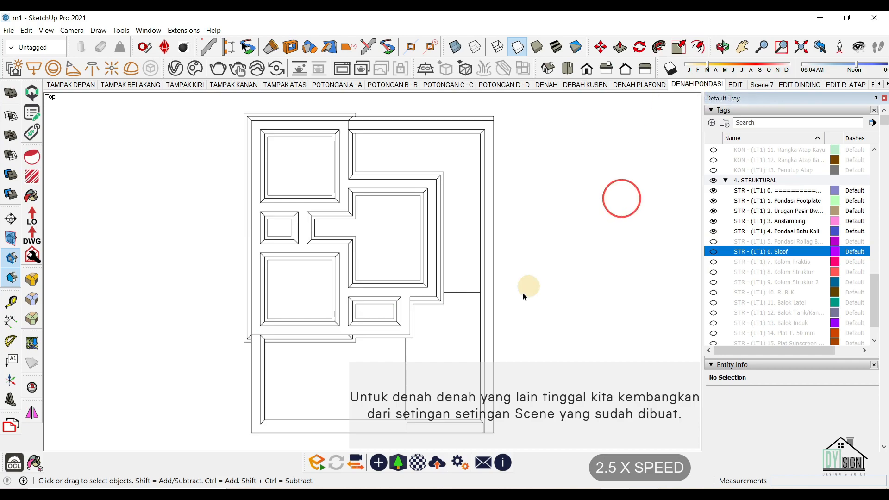
left_click(158, 201)
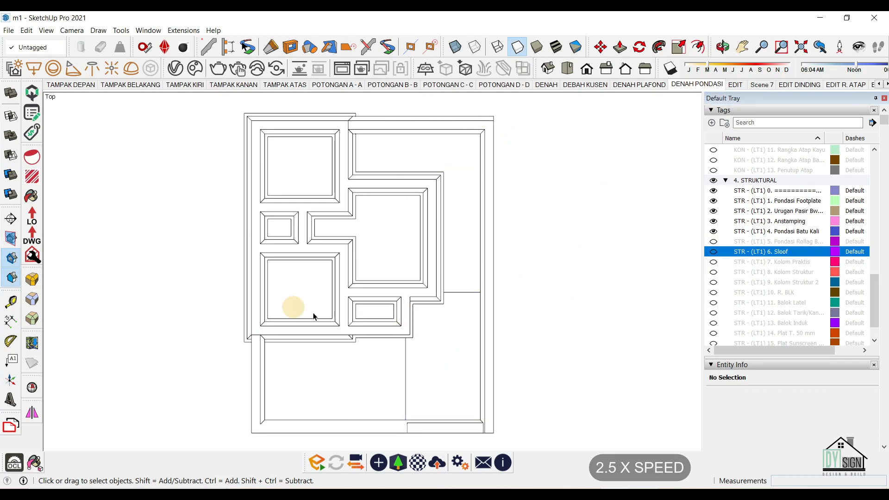
left_click(475, 46)
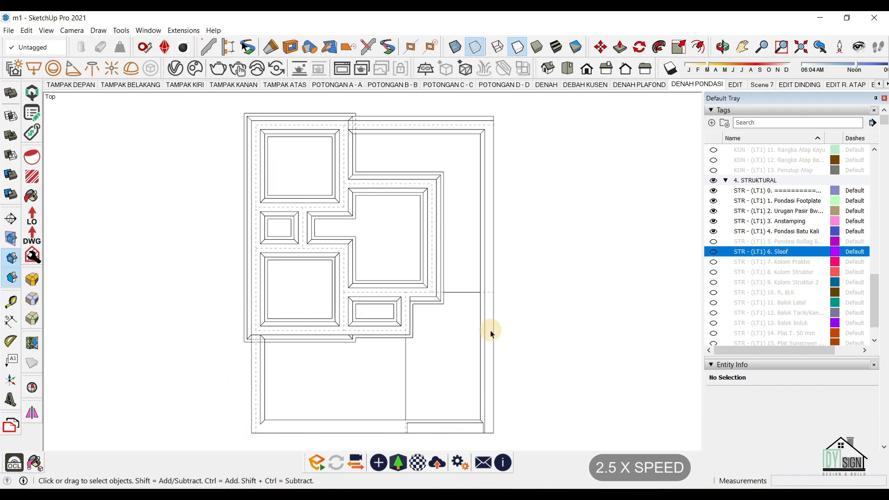